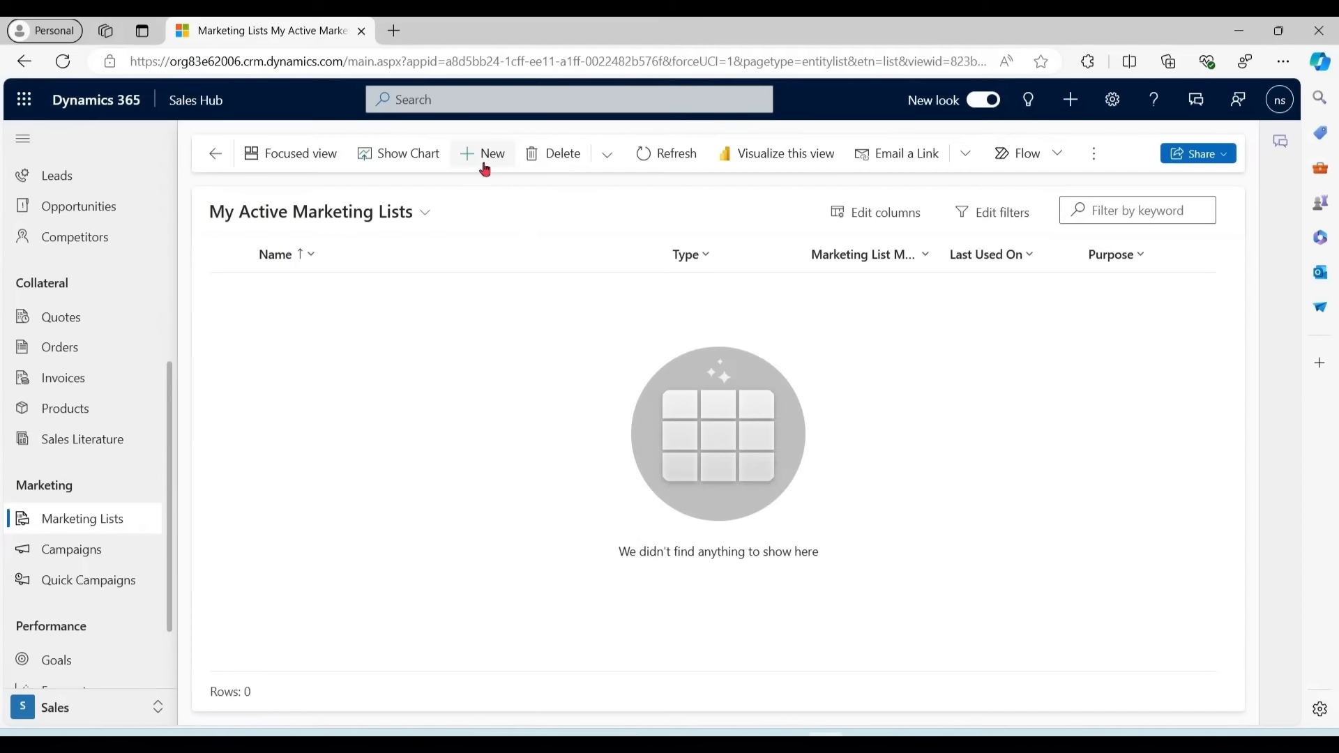
Start a new marketing list named Redmond Customers with the list type Static.
click(485, 168)
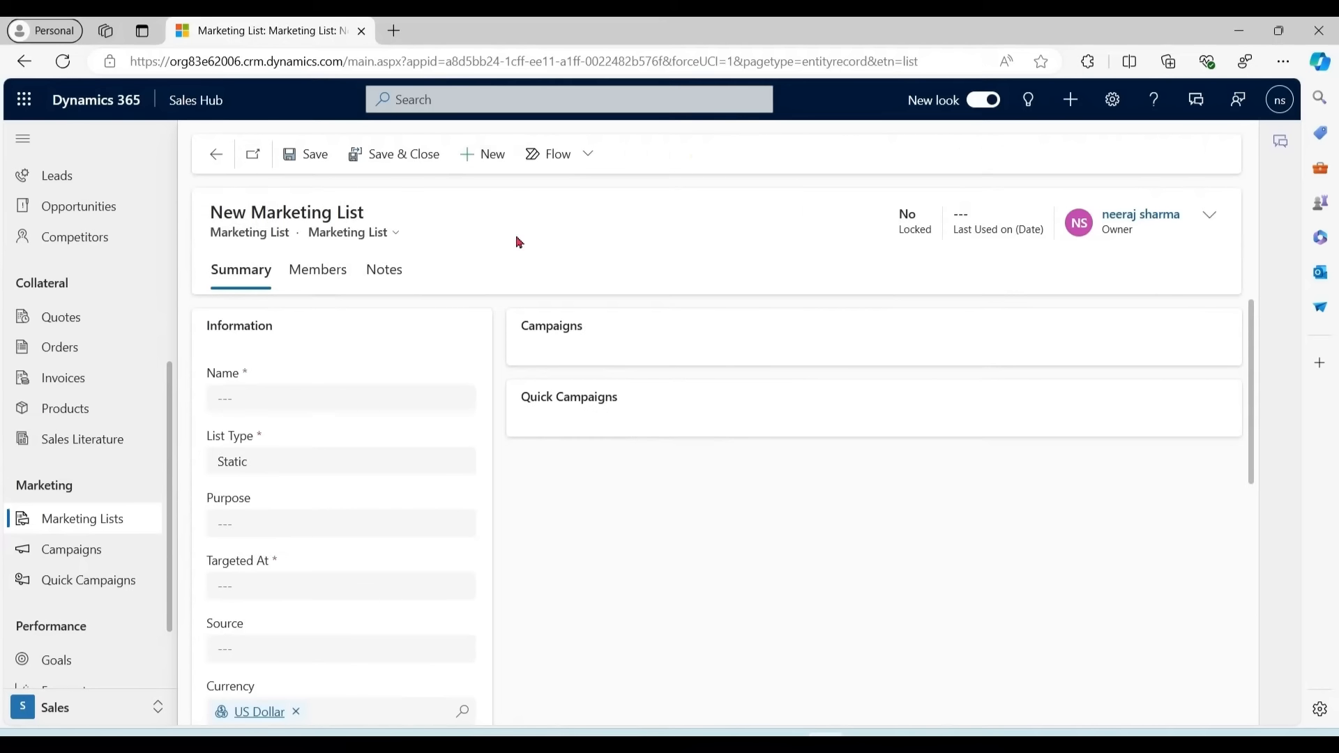
click(381, 394)
text(Redmond Customers)
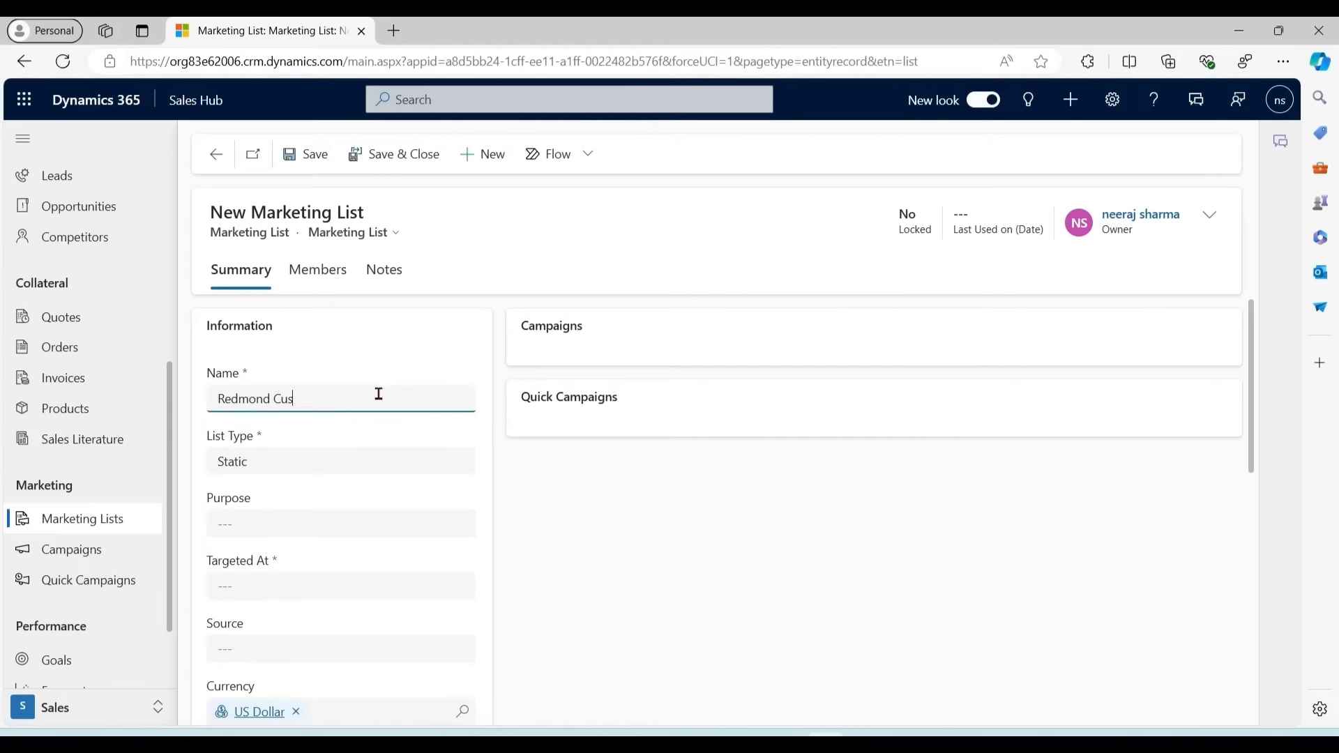
click(459, 472)
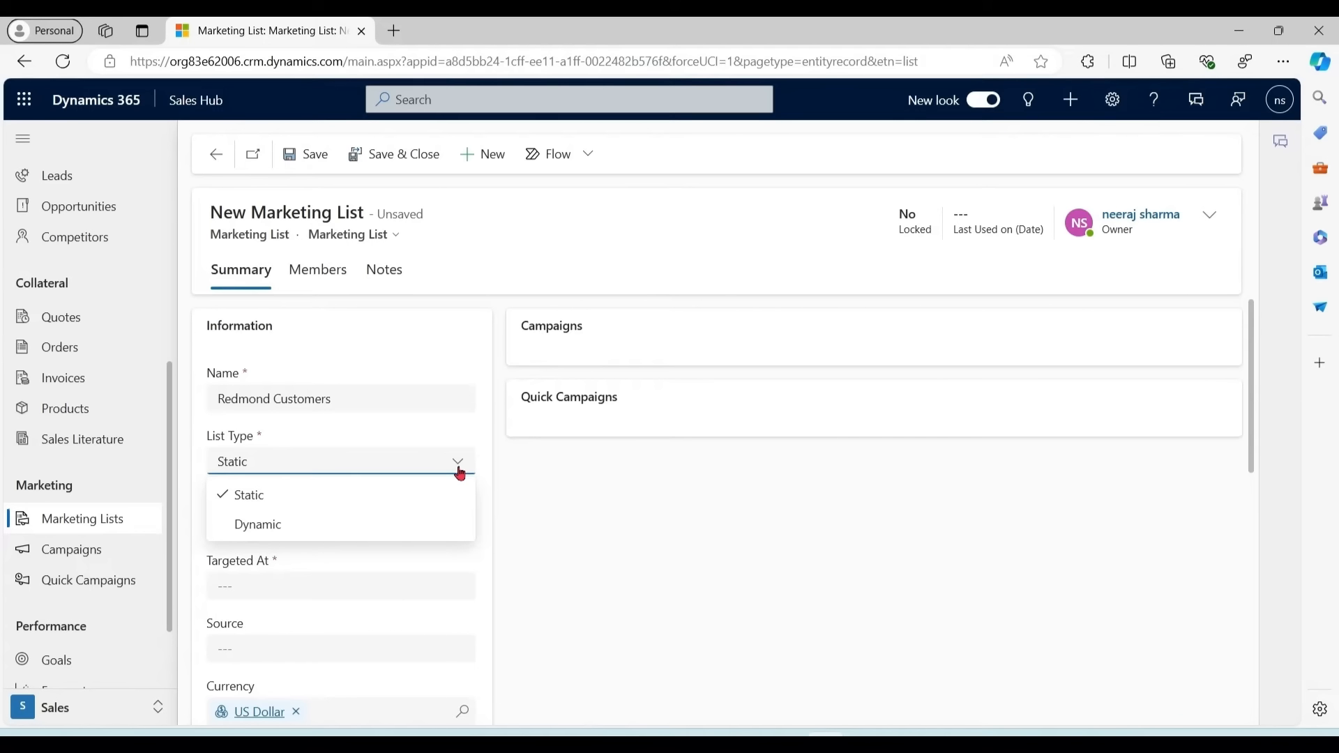
click(321, 501)
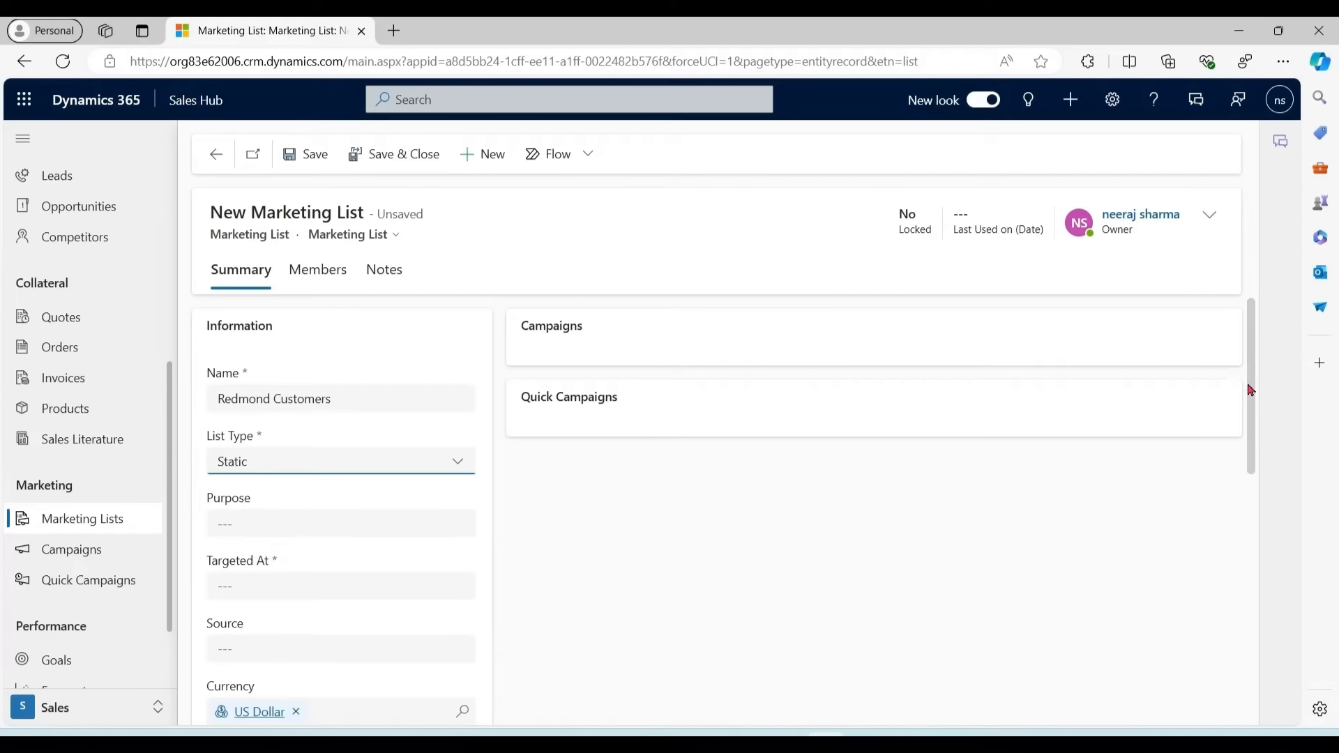
Target the new marketing list at Account and save the record.
scroll(477, 476, down, 2)
click(460, 447)
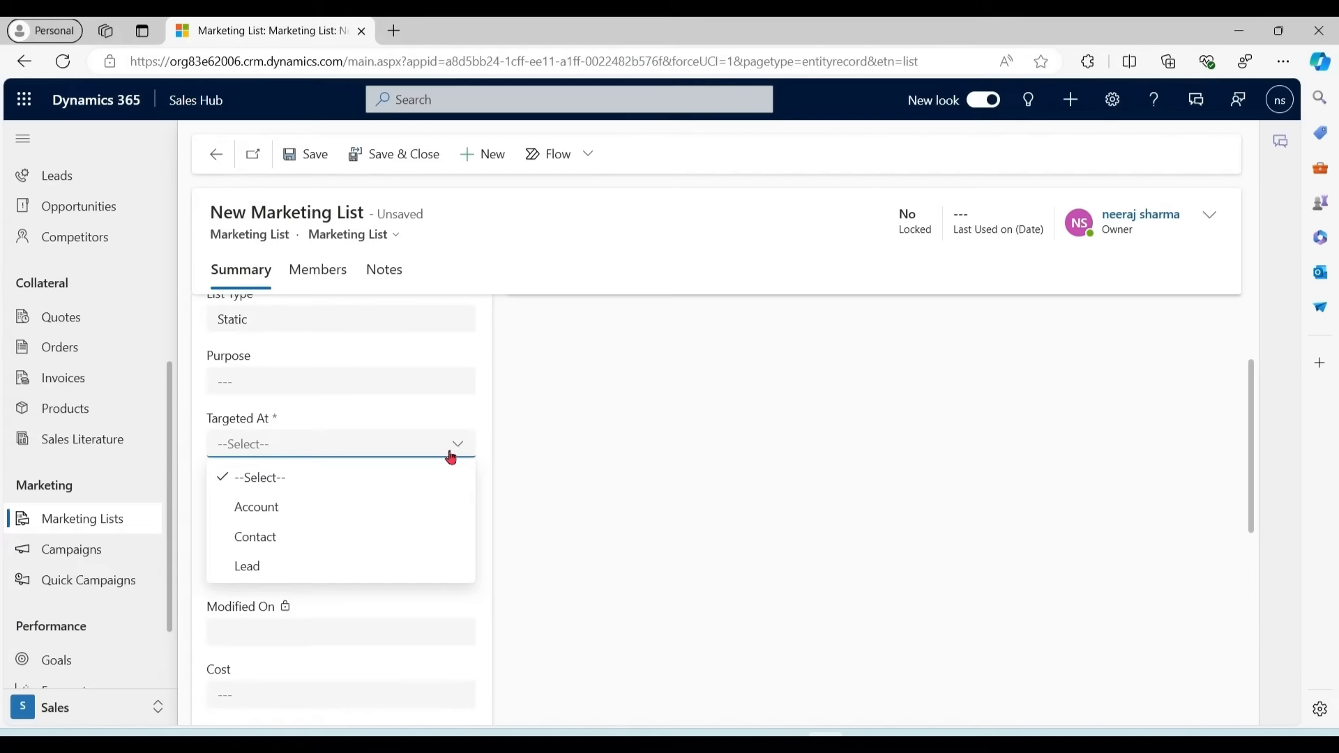
click(277, 518)
drag(1249, 427, 1266, 333)
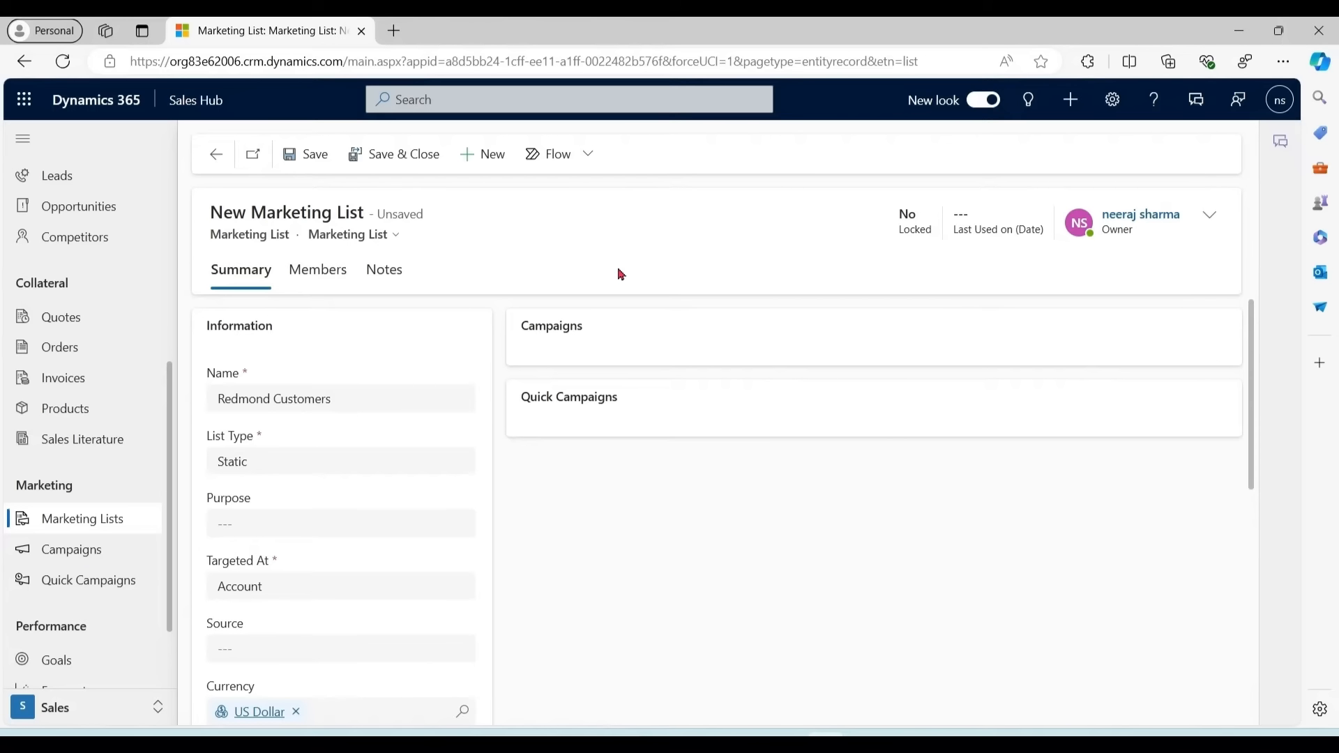
click(319, 164)
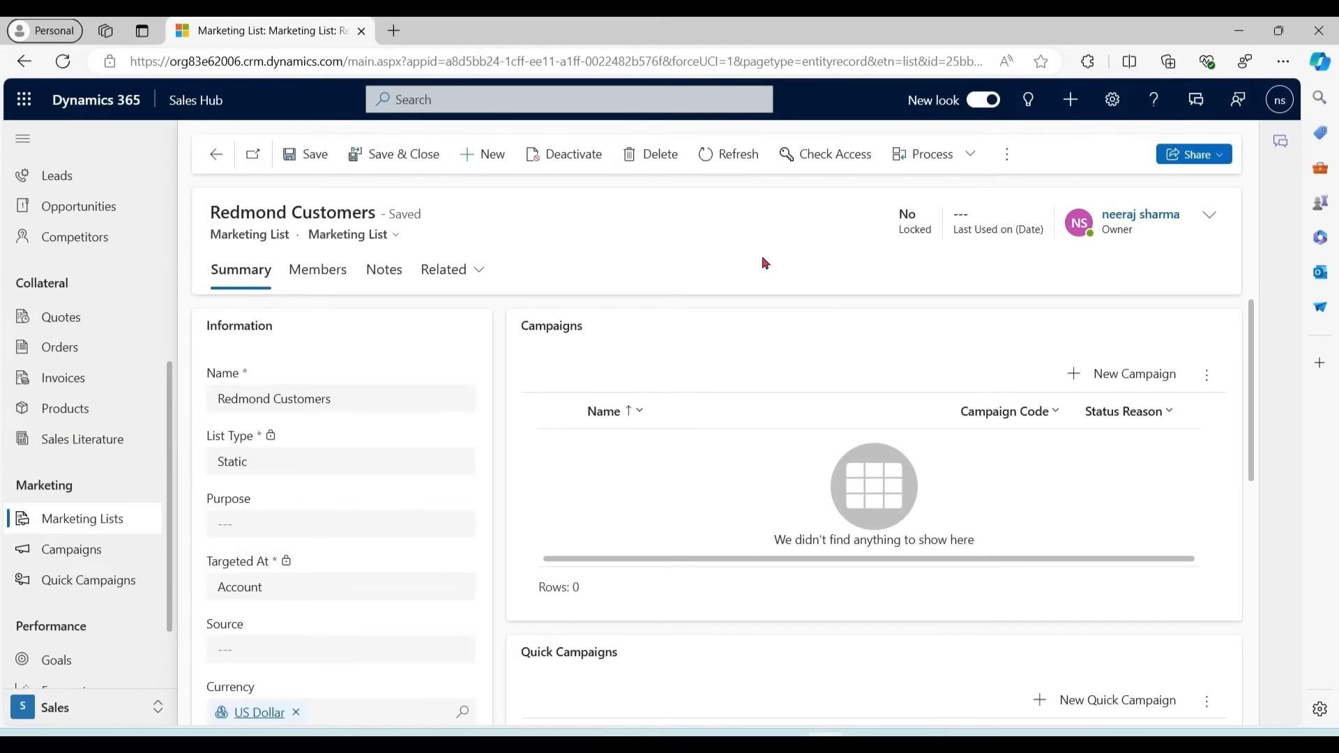
Add the accounts A. Datum Corporation and Alpine Ski House as members of the marketing list using a record lookup.
click(327, 277)
click(1008, 154)
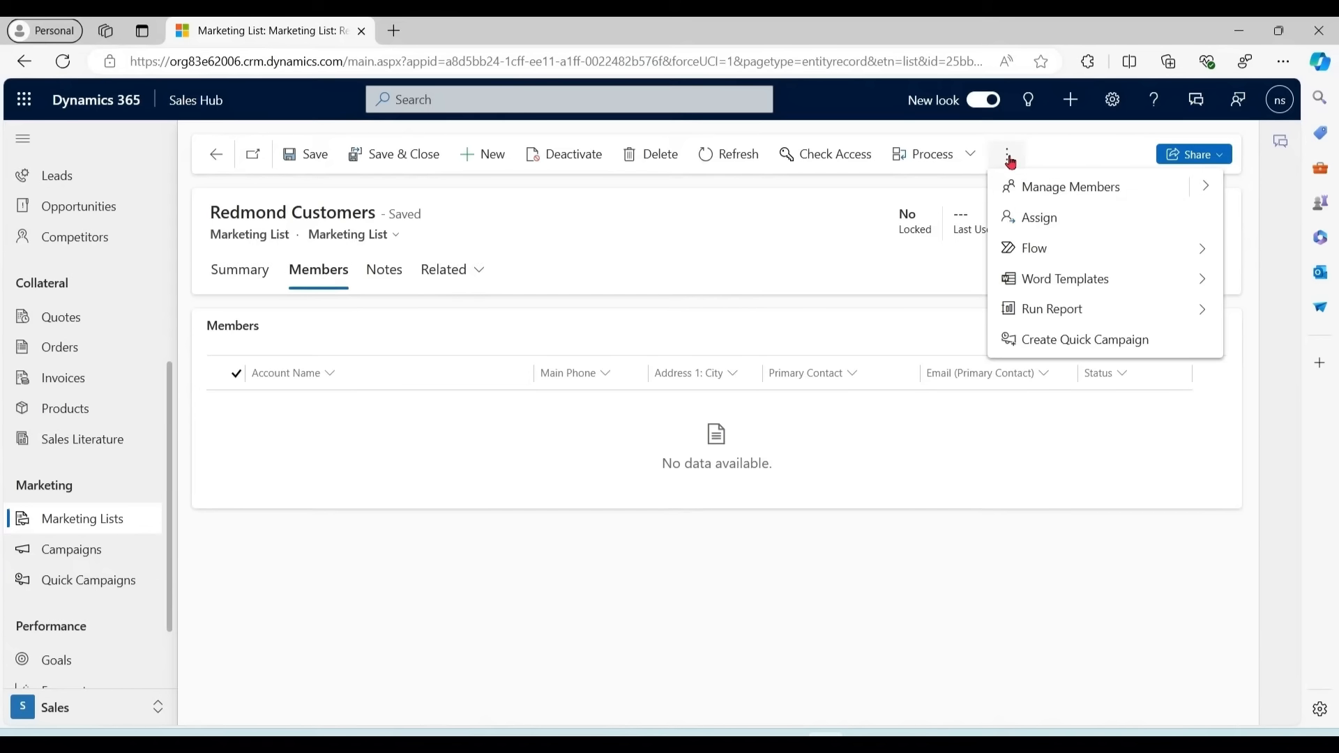
click(1209, 192)
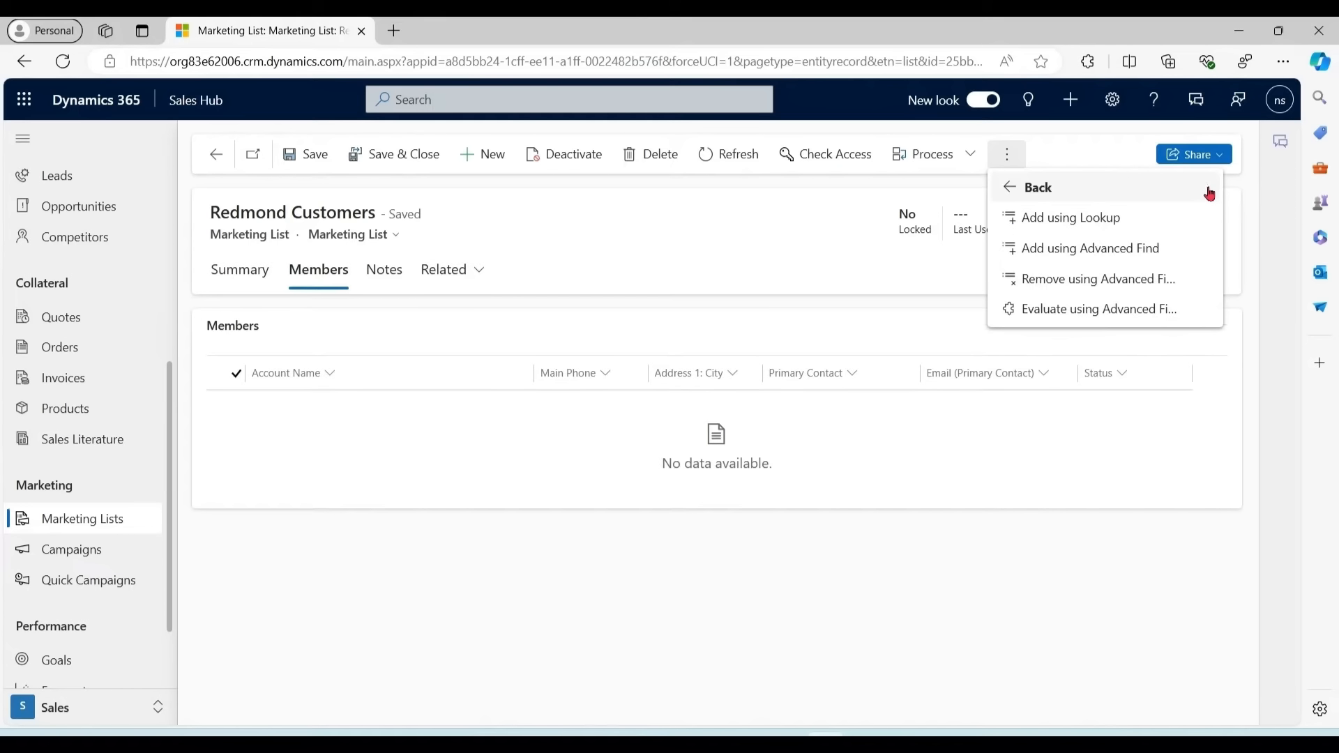
click(1075, 223)
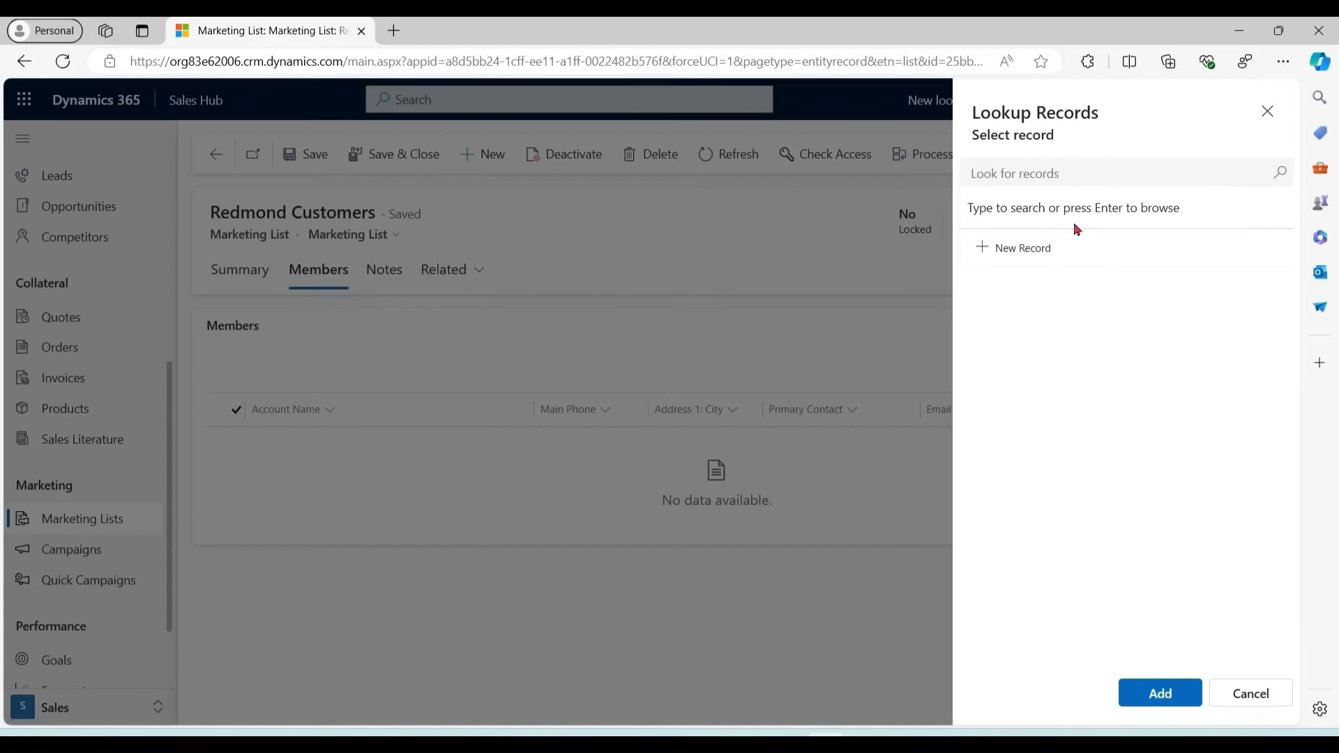
click(1284, 174)
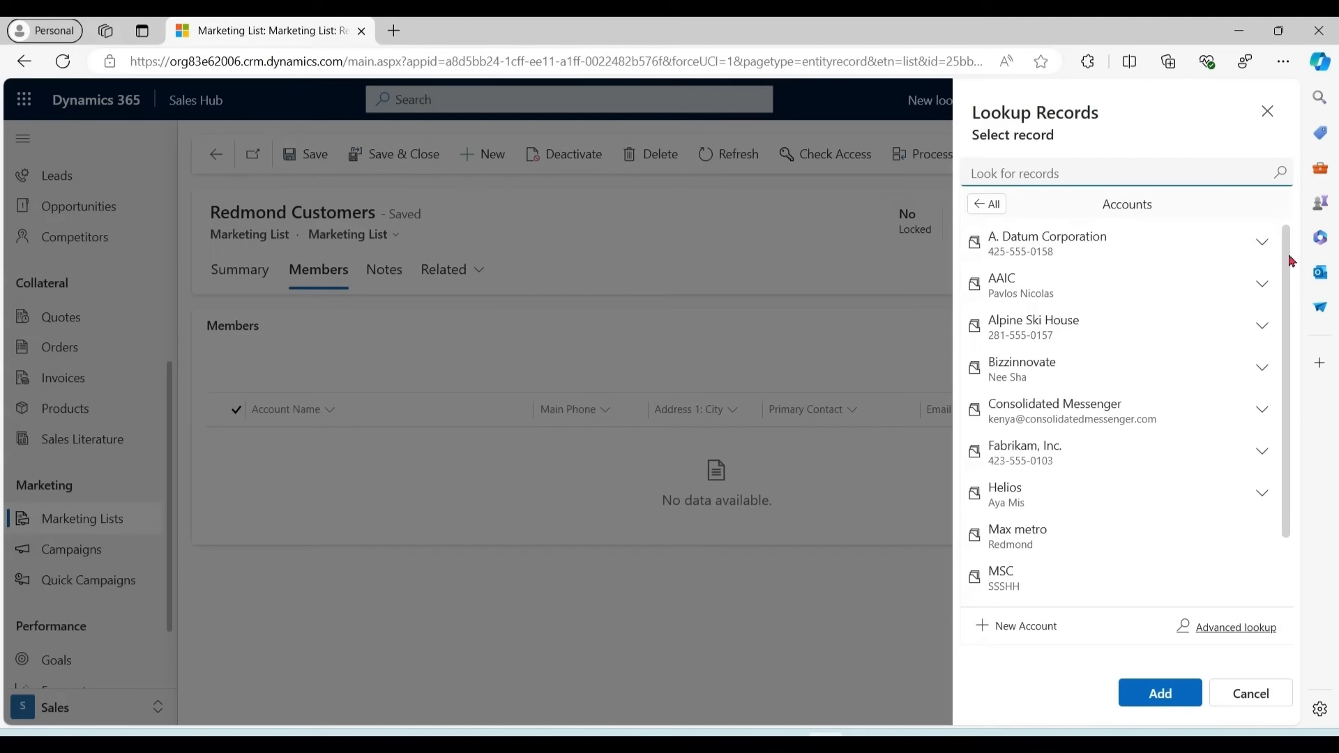
mouse_move(1288, 257)
mouse_down()
mouse_move(1287, 328)
mouse_move(1289, 257)
mouse_up()
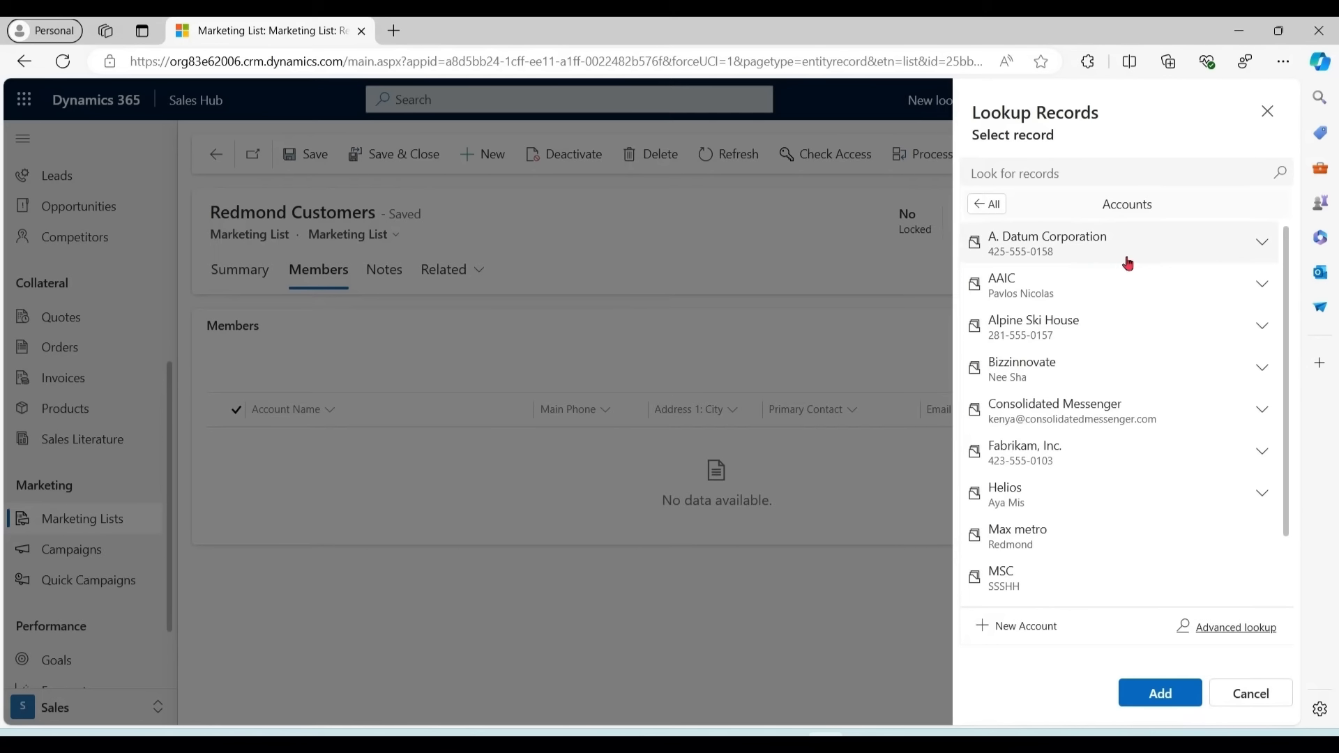
click(1046, 237)
click(1045, 310)
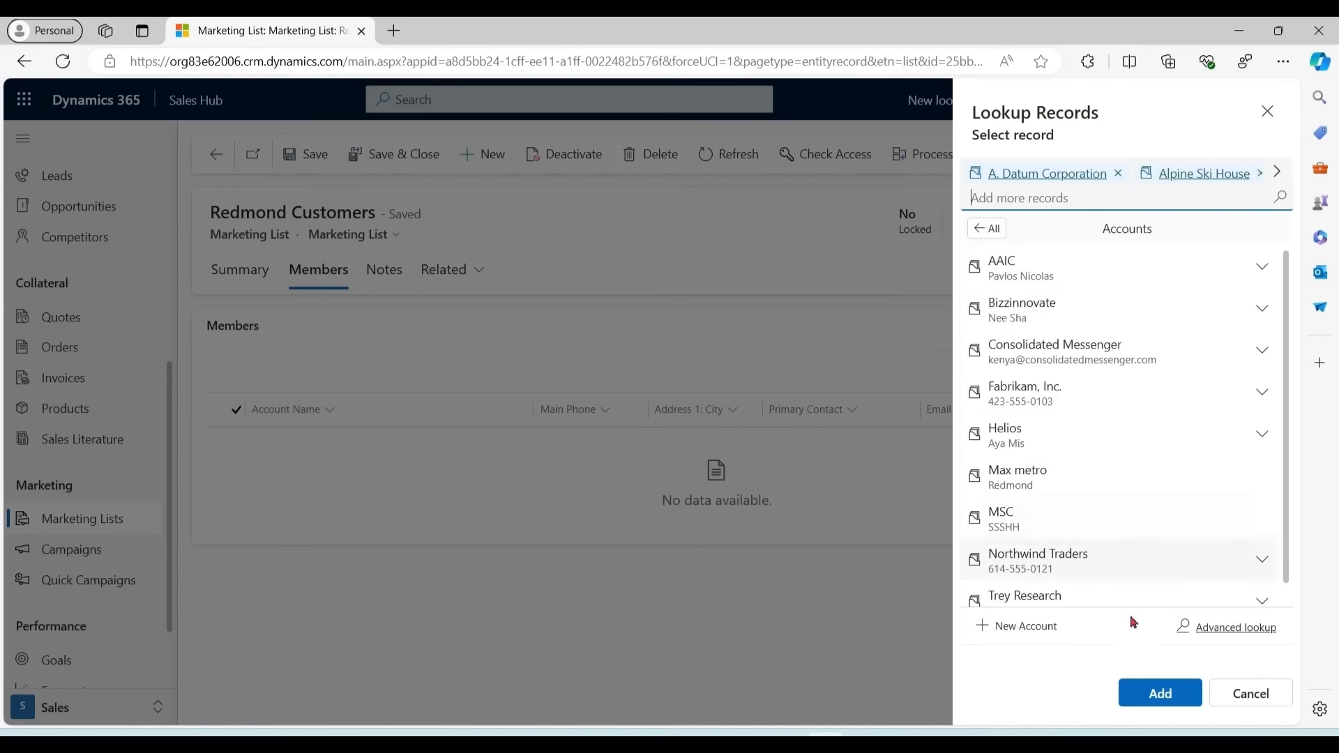
click(1161, 692)
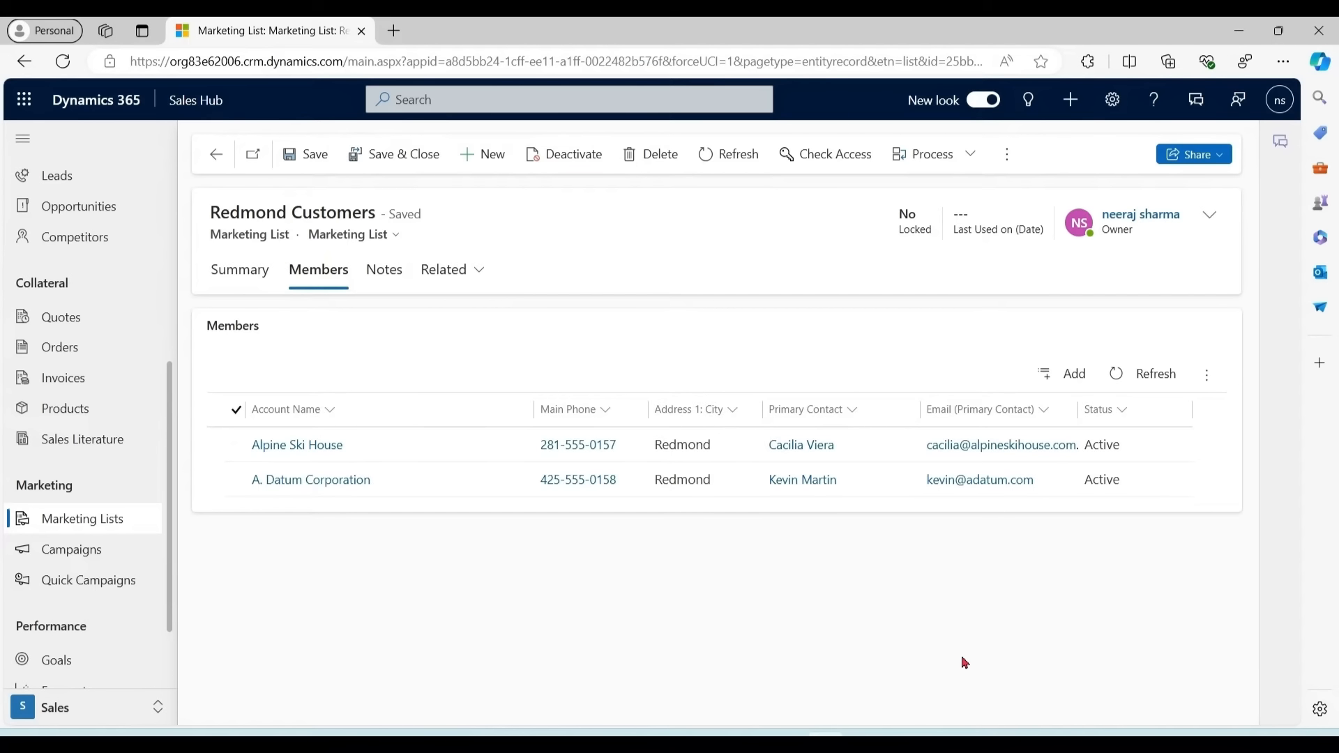
Use Advanced Find to search for accounts to add as members where Annual Revenue is greater than 5000.
click(1012, 158)
click(1204, 192)
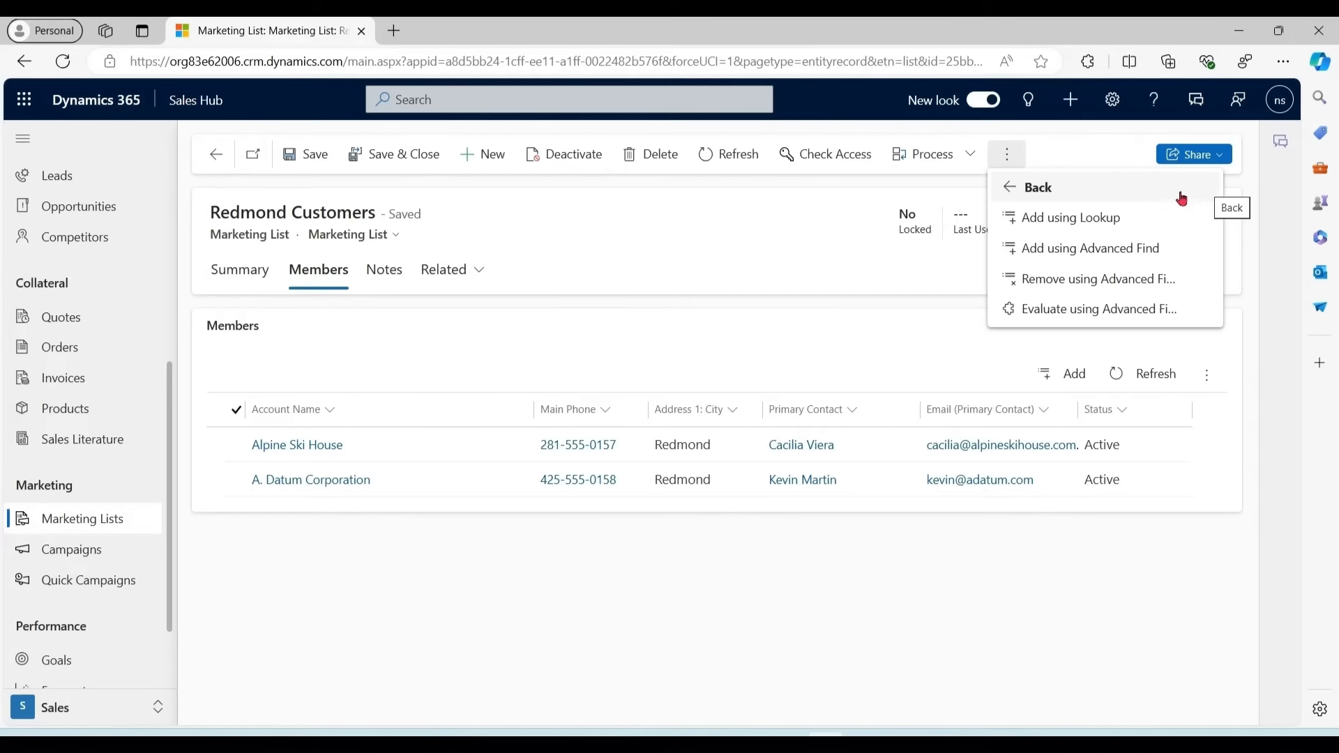
click(1153, 258)
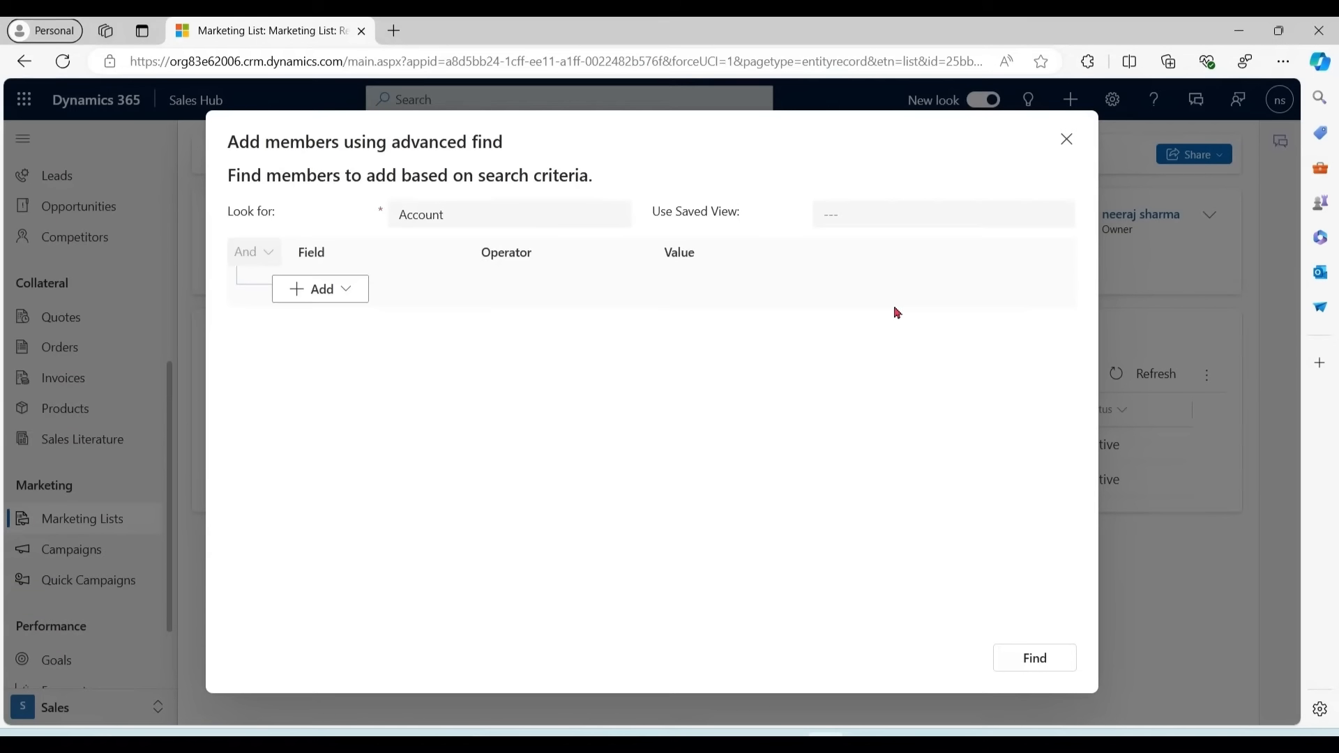
click(344, 291)
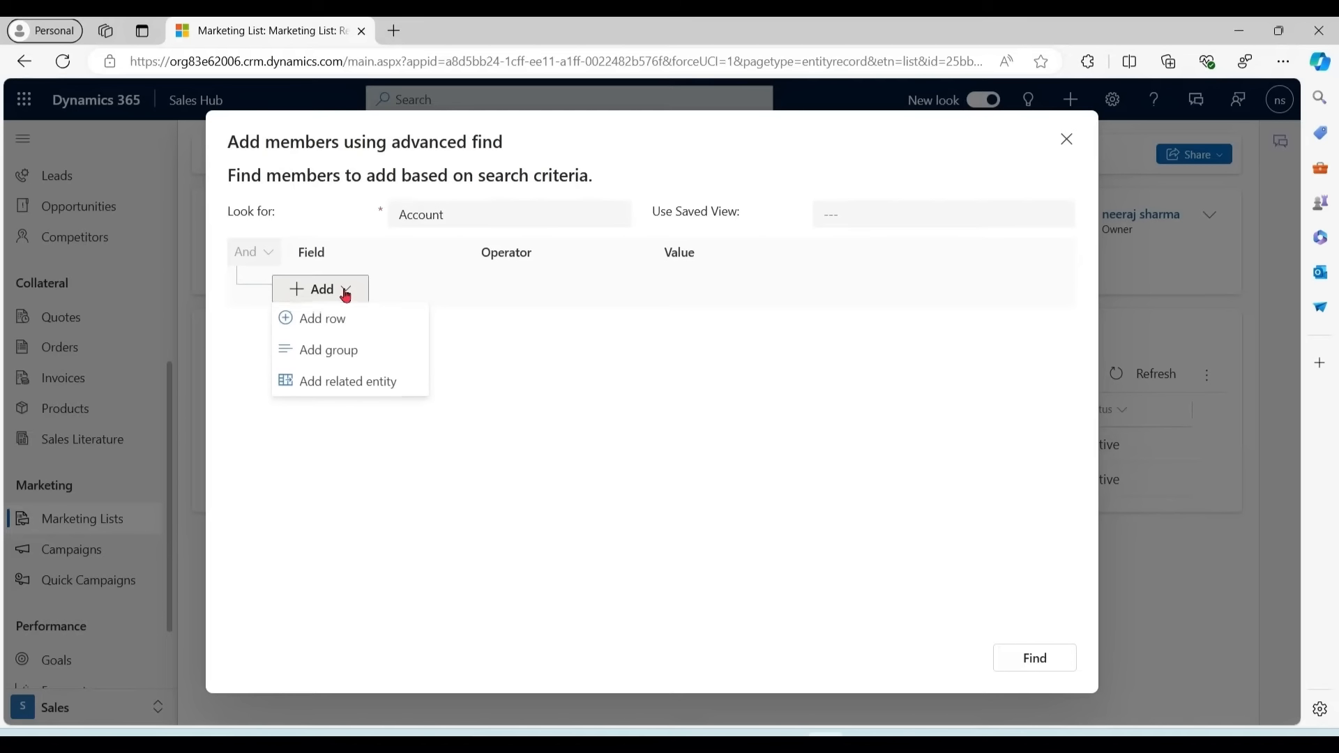
click(338, 319)
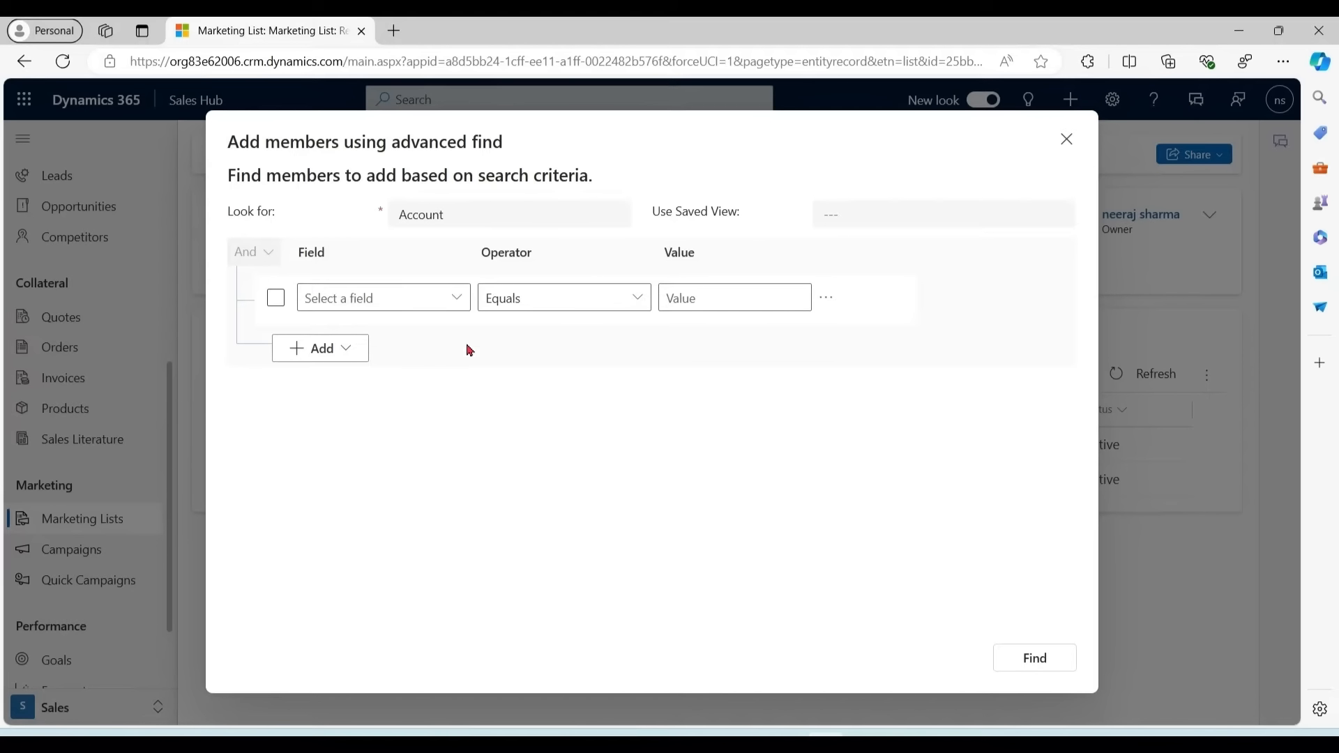
click(458, 298)
text(Annual Revenue)
key(Return)
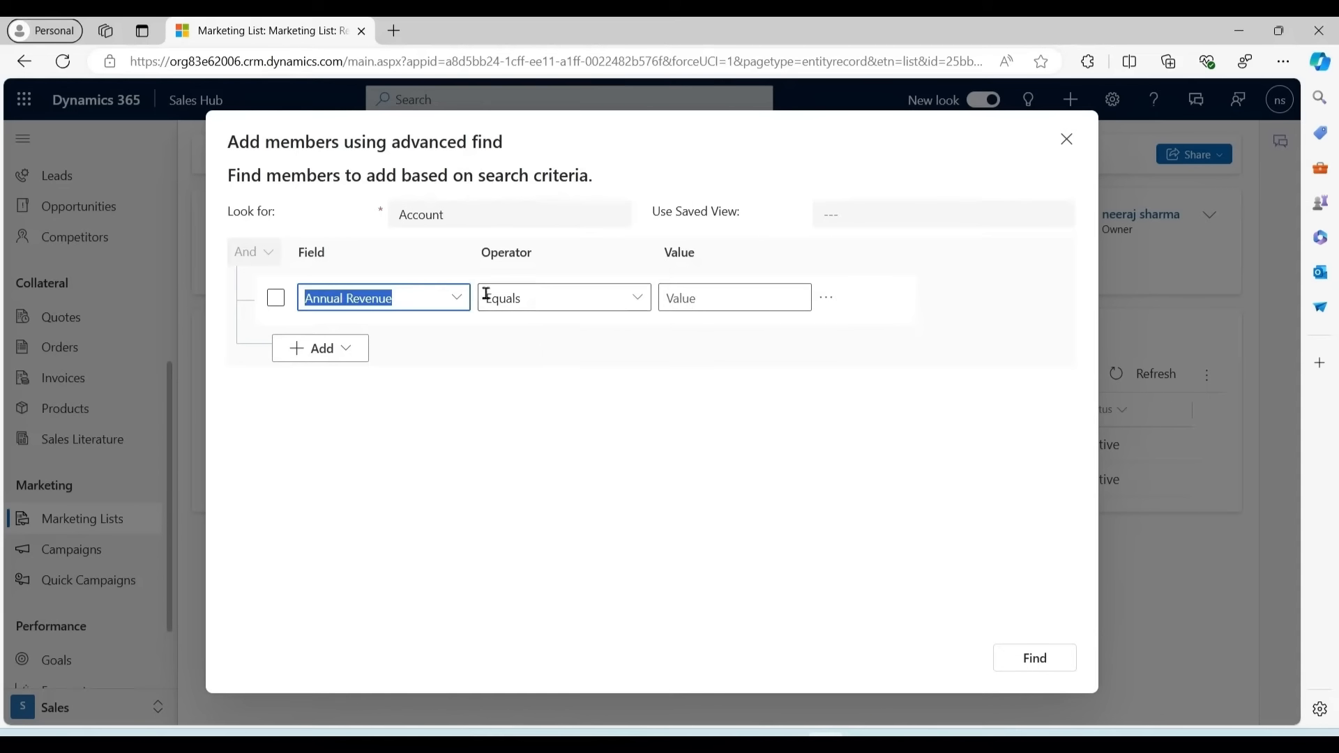
click(636, 298)
click(568, 395)
click(712, 298)
text(5000)
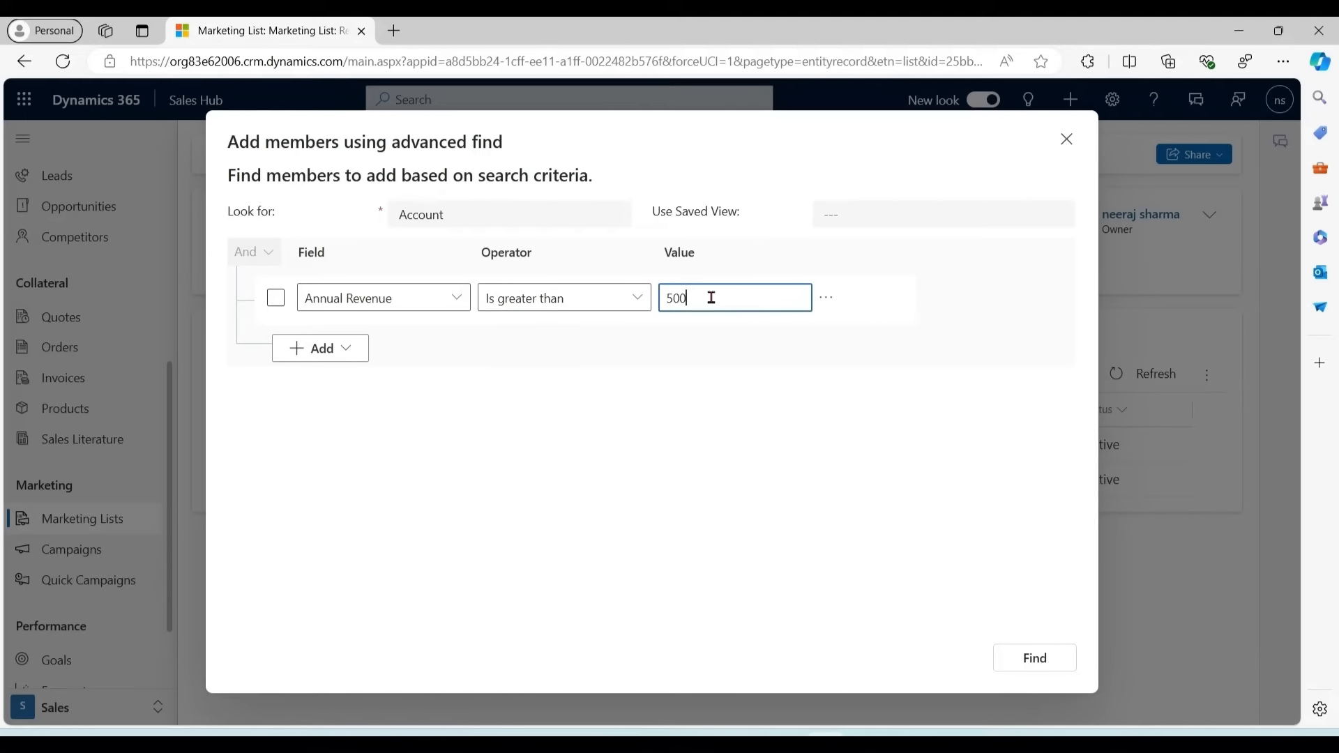
click(1035, 657)
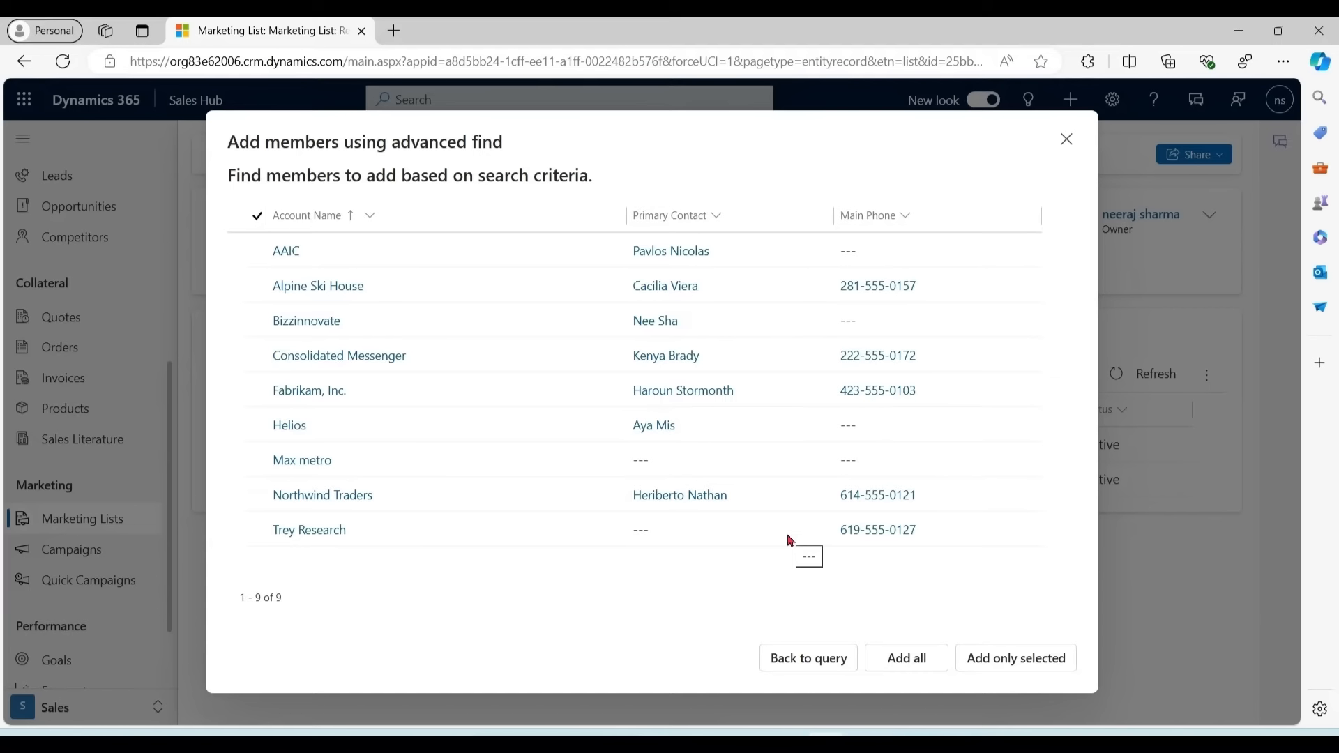
Select Fabrikam, Inc. and Helios among the found accounts and add all the found accounts to the marketing list.
click(256, 390)
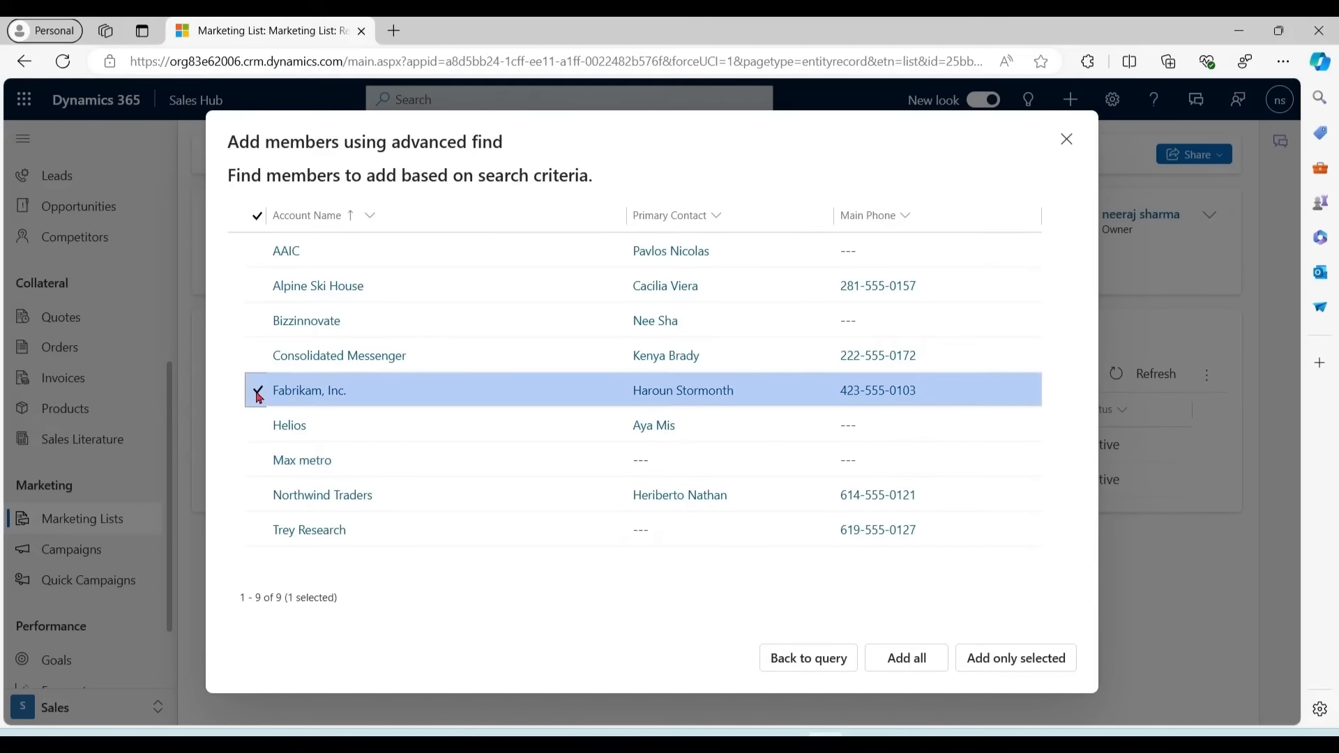
click(258, 425)
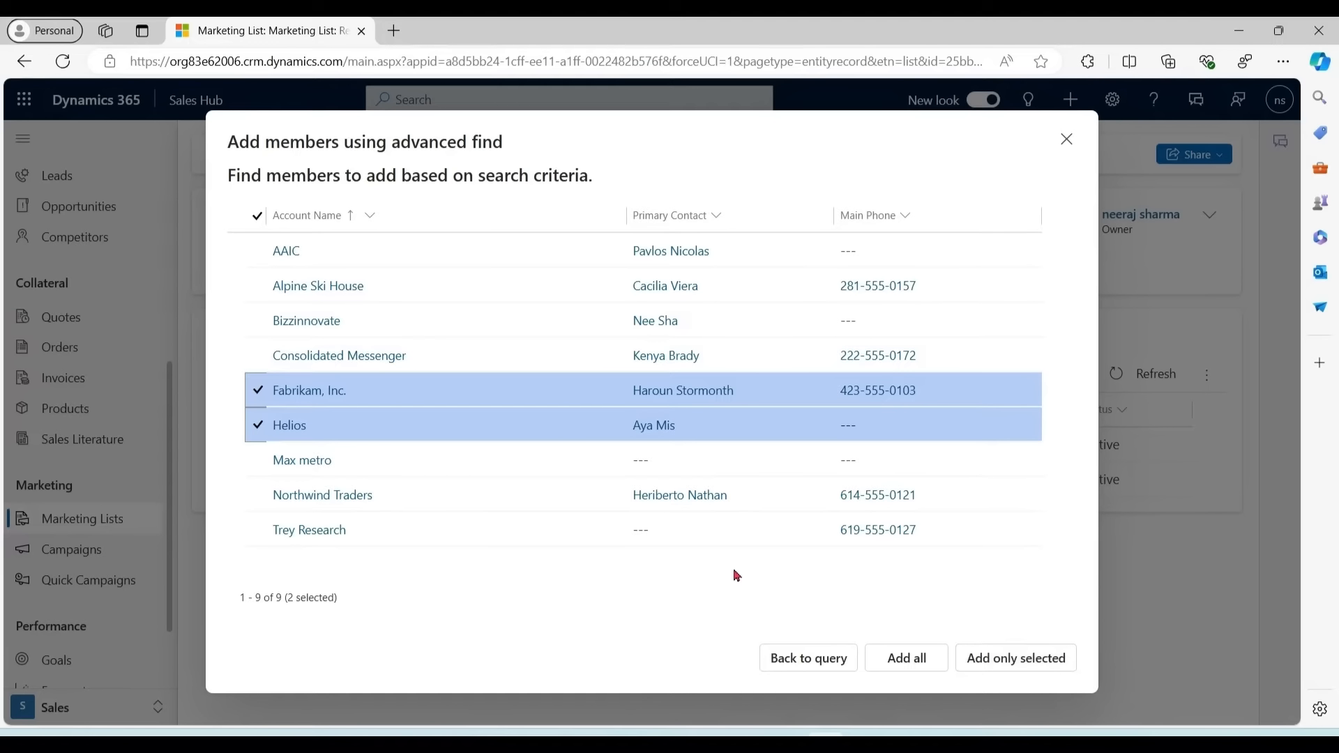
click(908, 659)
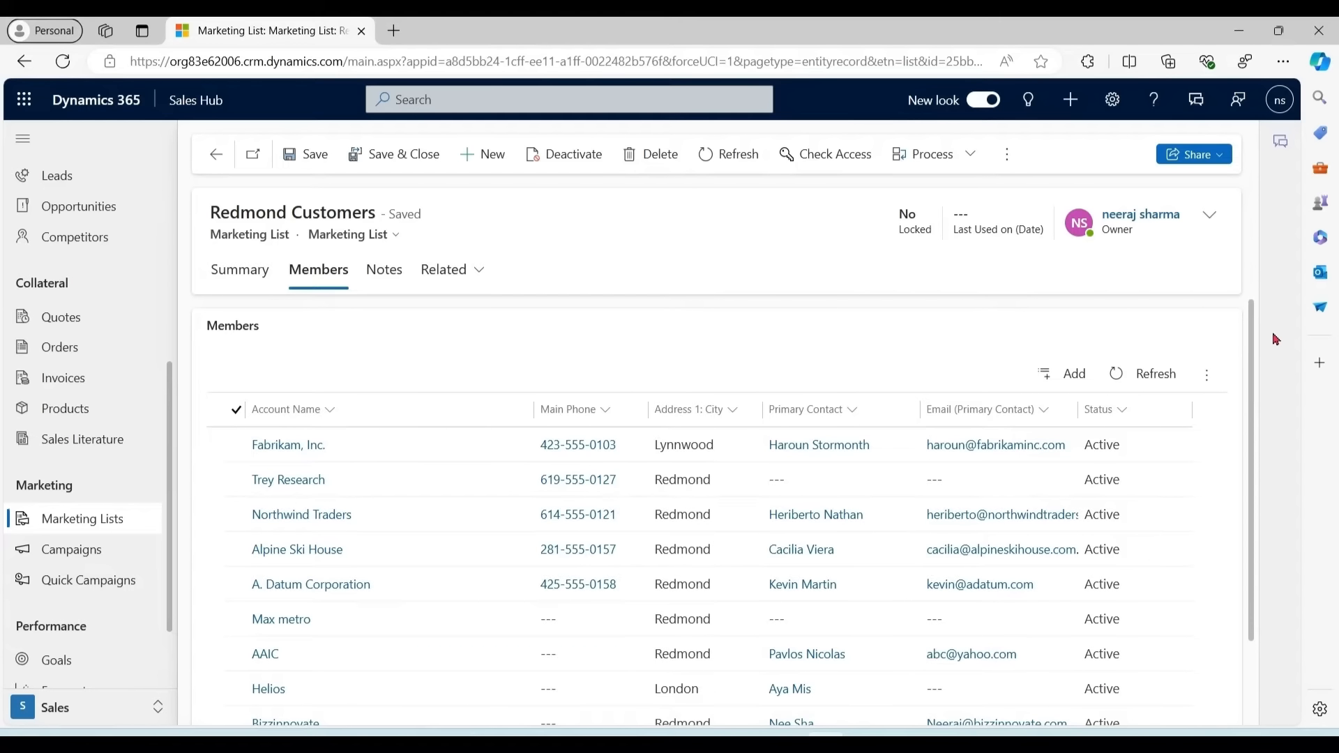
drag(1252, 319, 1255, 289)
click(1008, 156)
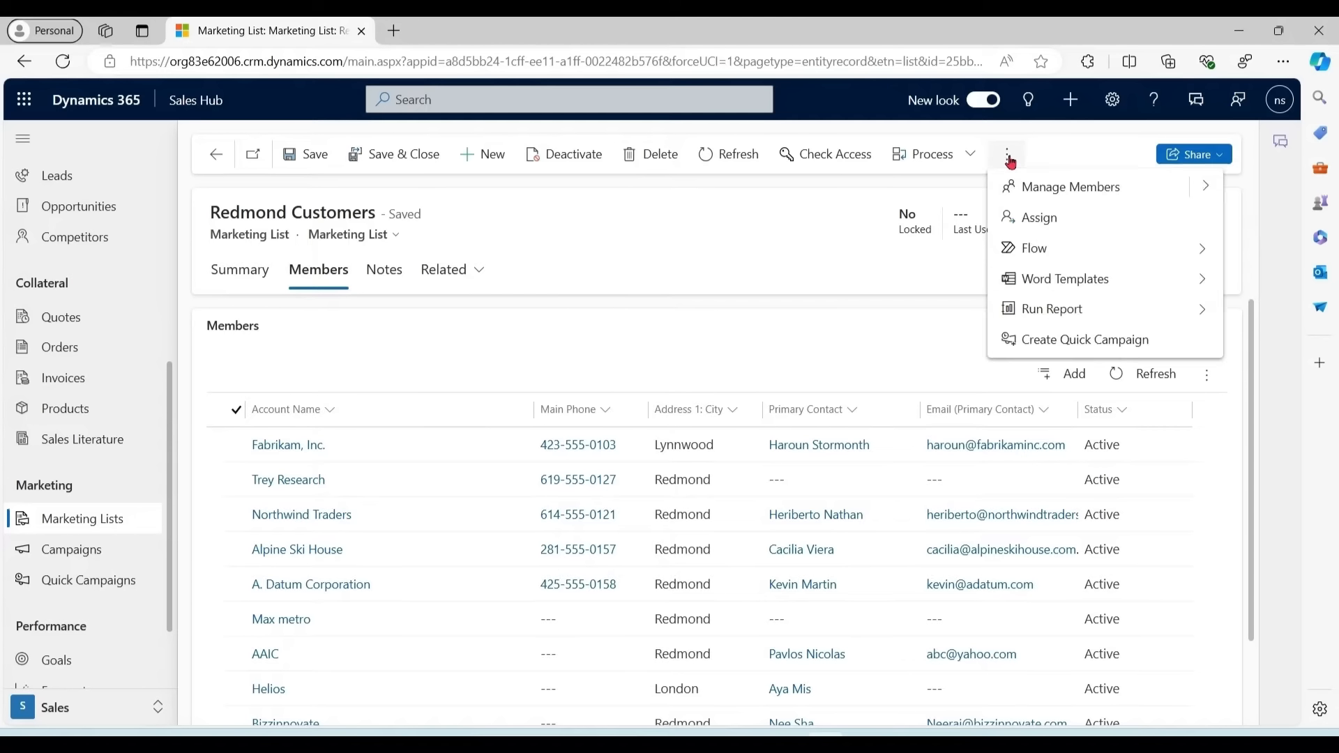
click(1206, 187)
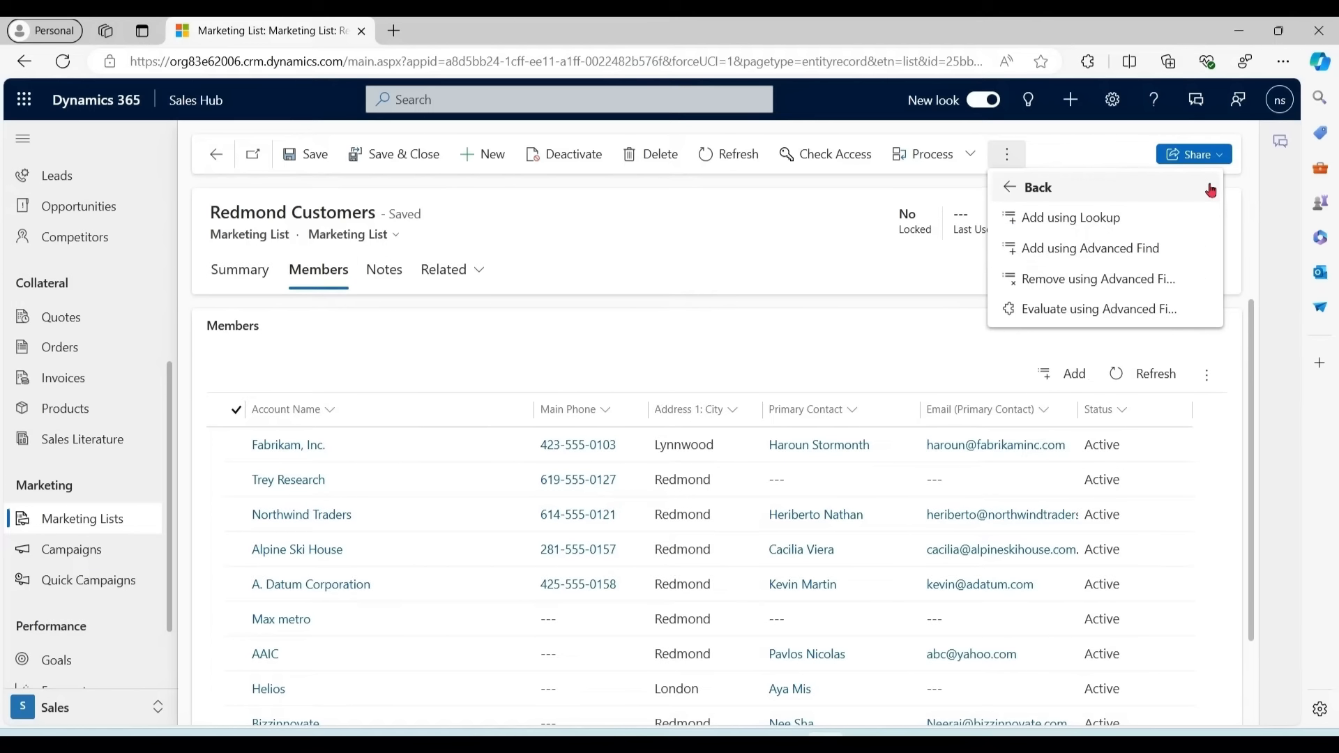
click(1144, 283)
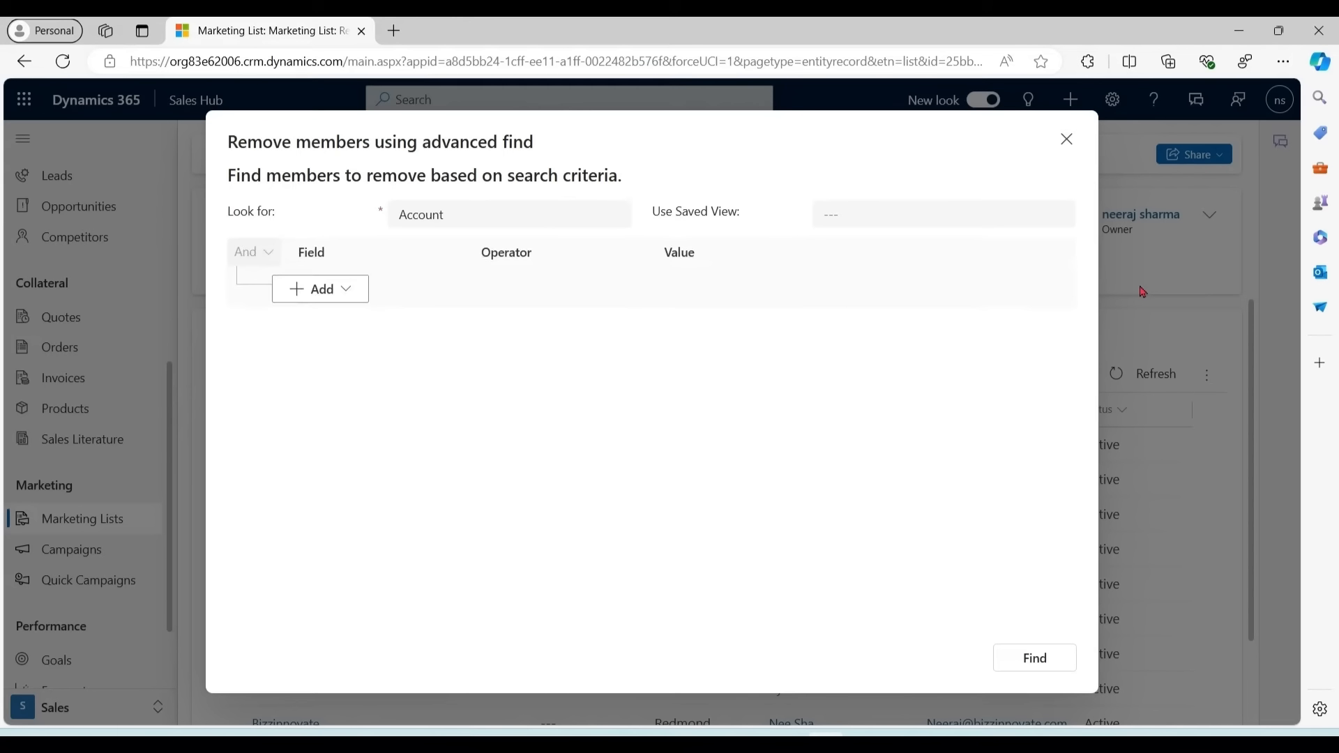
click(1068, 140)
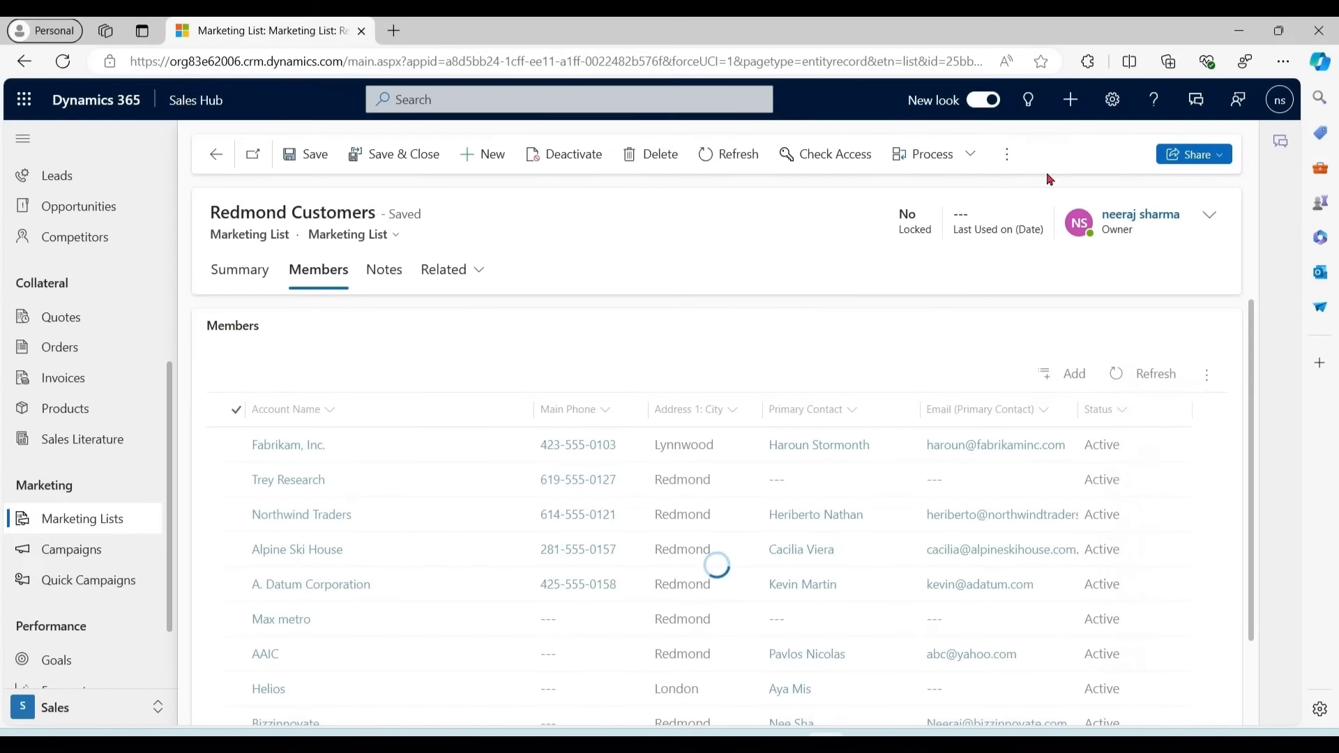
Evaluate the marketing list's members with Advanced Find, using the saved view Redmond Gold Customers to find the accounts to keep.
click(1006, 154)
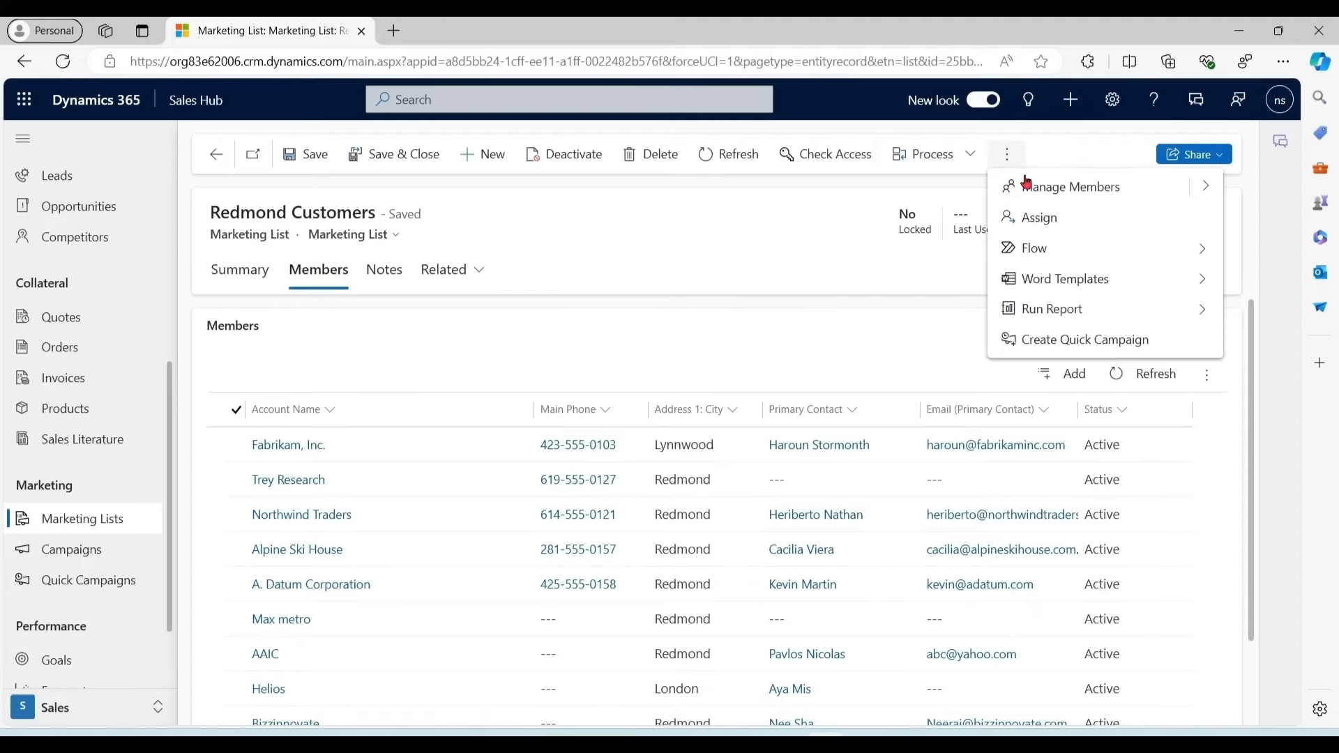
click(1207, 186)
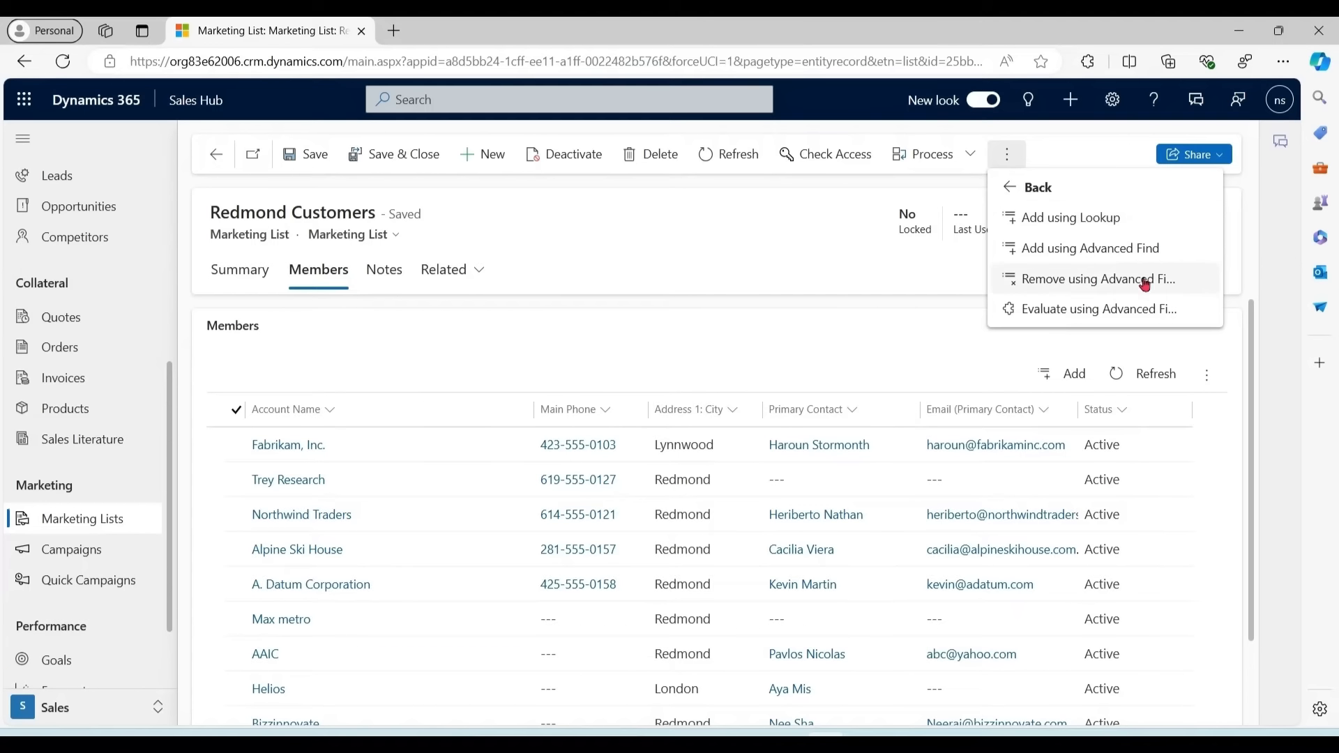
click(1130, 319)
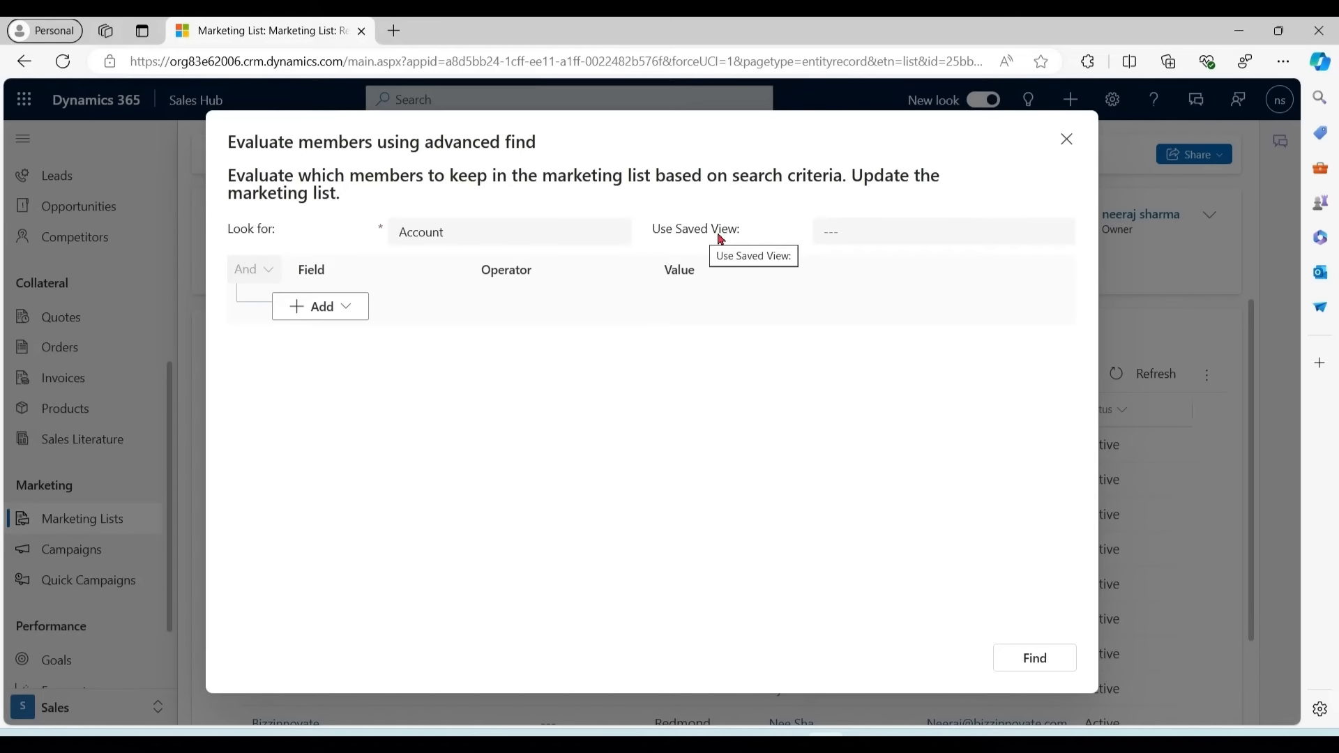
click(945, 245)
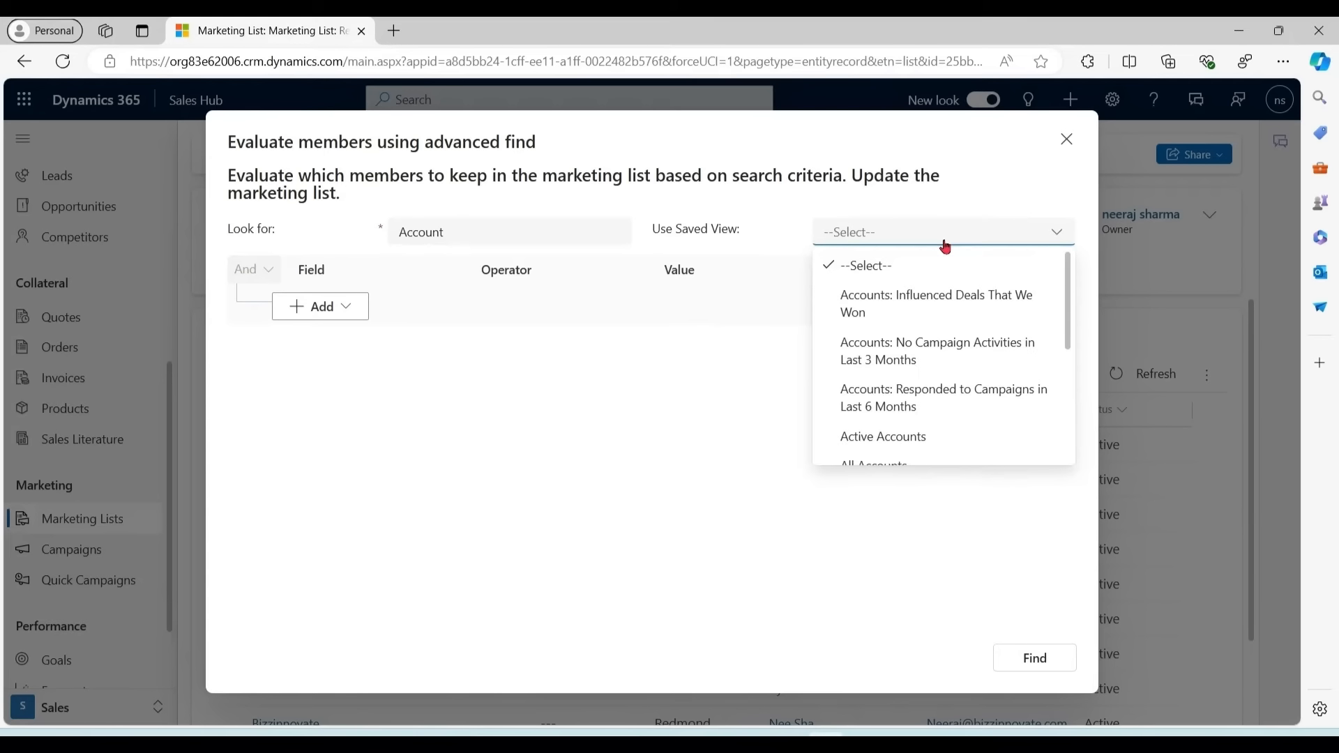
drag(1068, 285, 1067, 404)
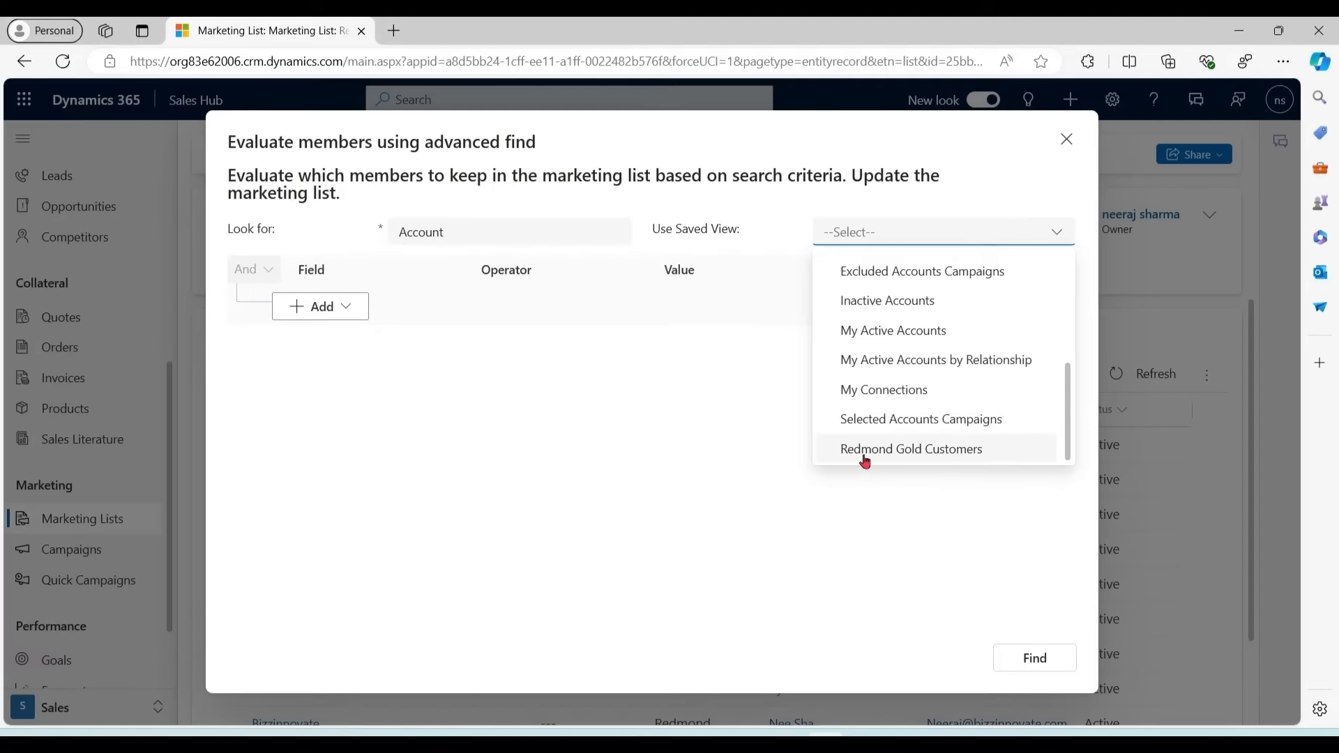
click(932, 457)
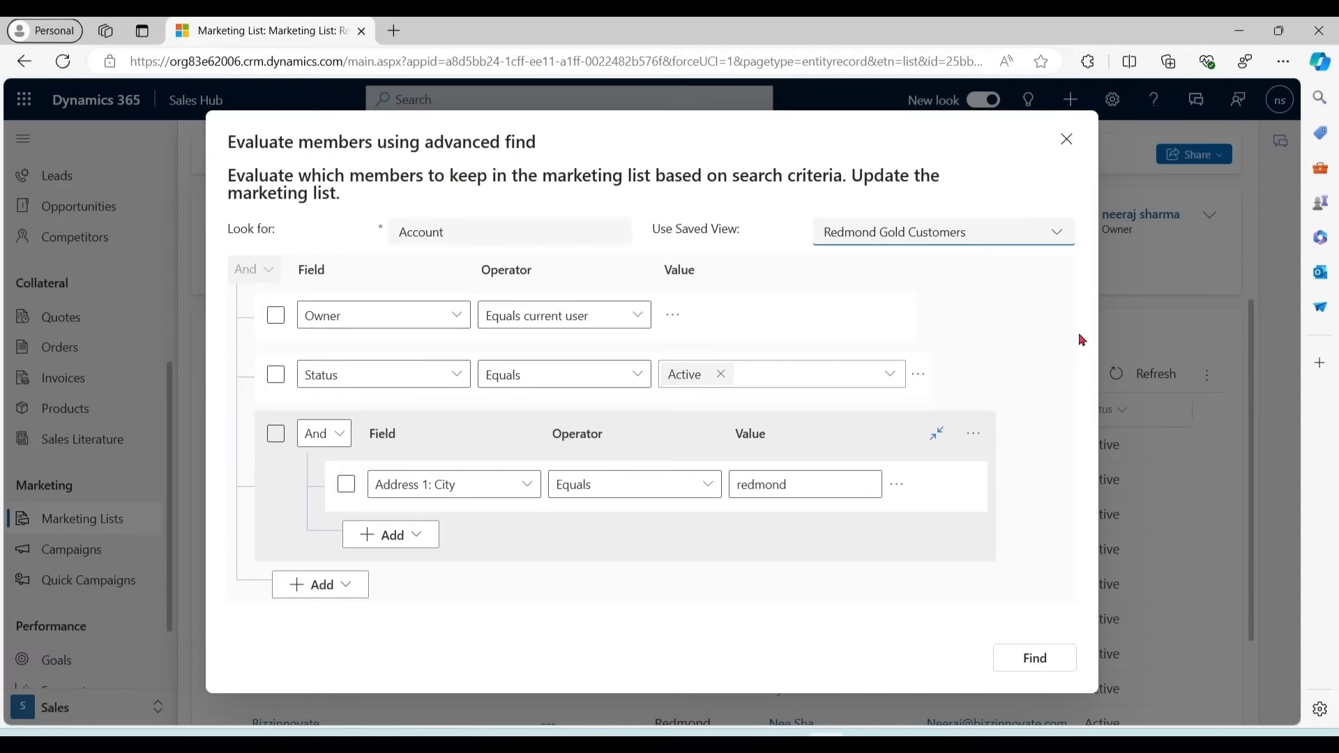
click(1042, 669)
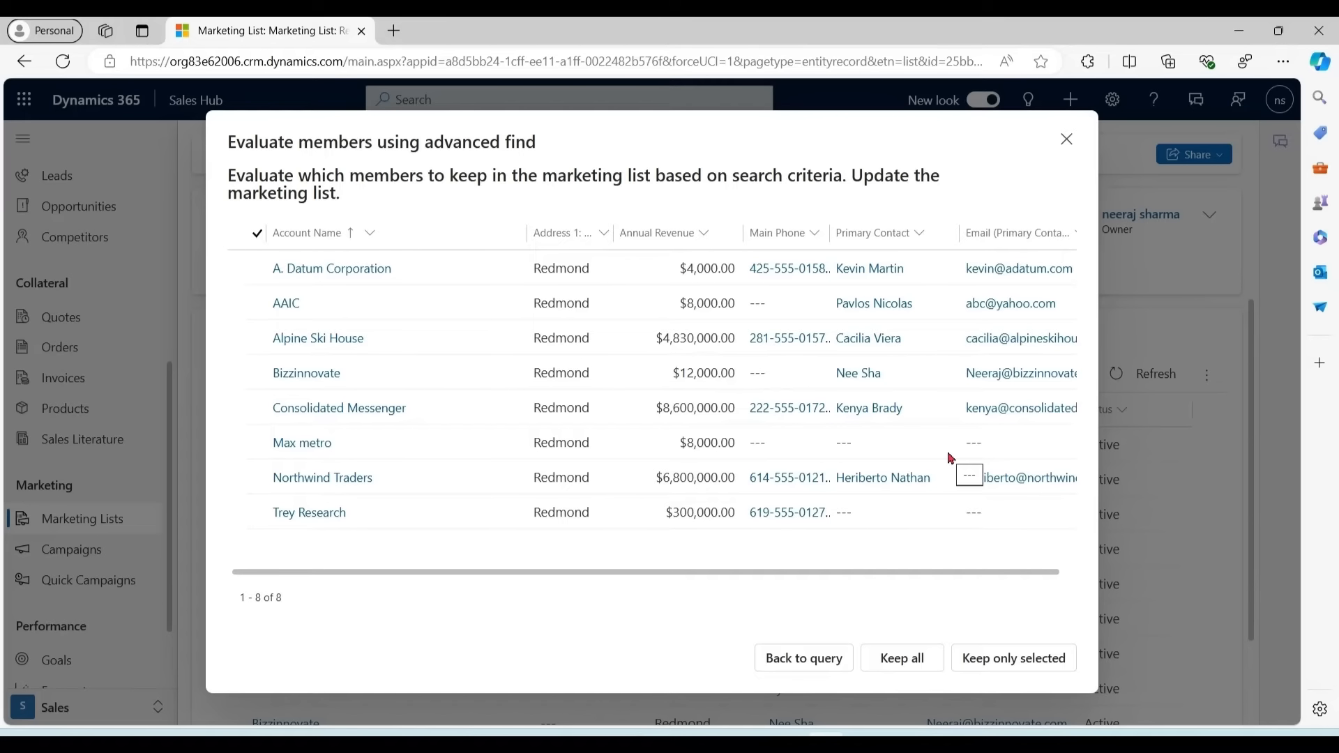
Keep all the accounts found by the evaluation in the marketing list and review its members.
click(911, 670)
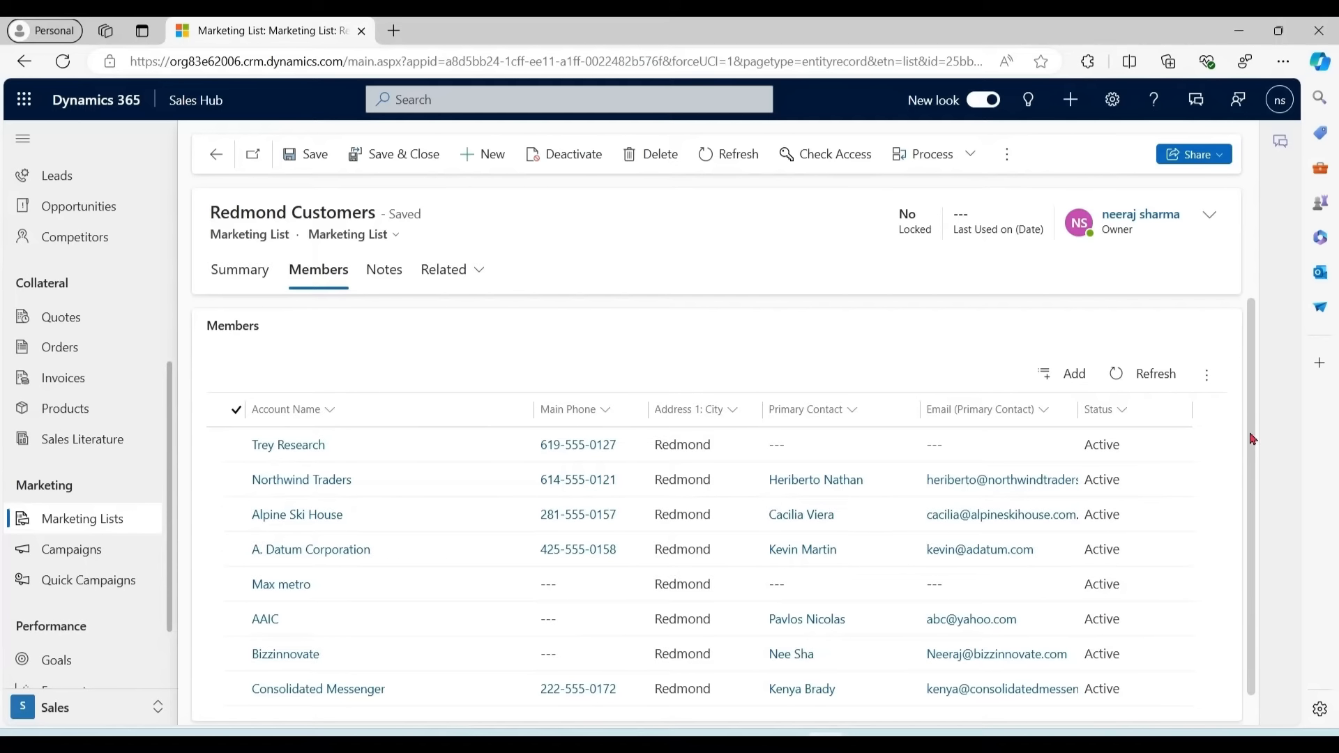
drag(1253, 436, 1254, 498)
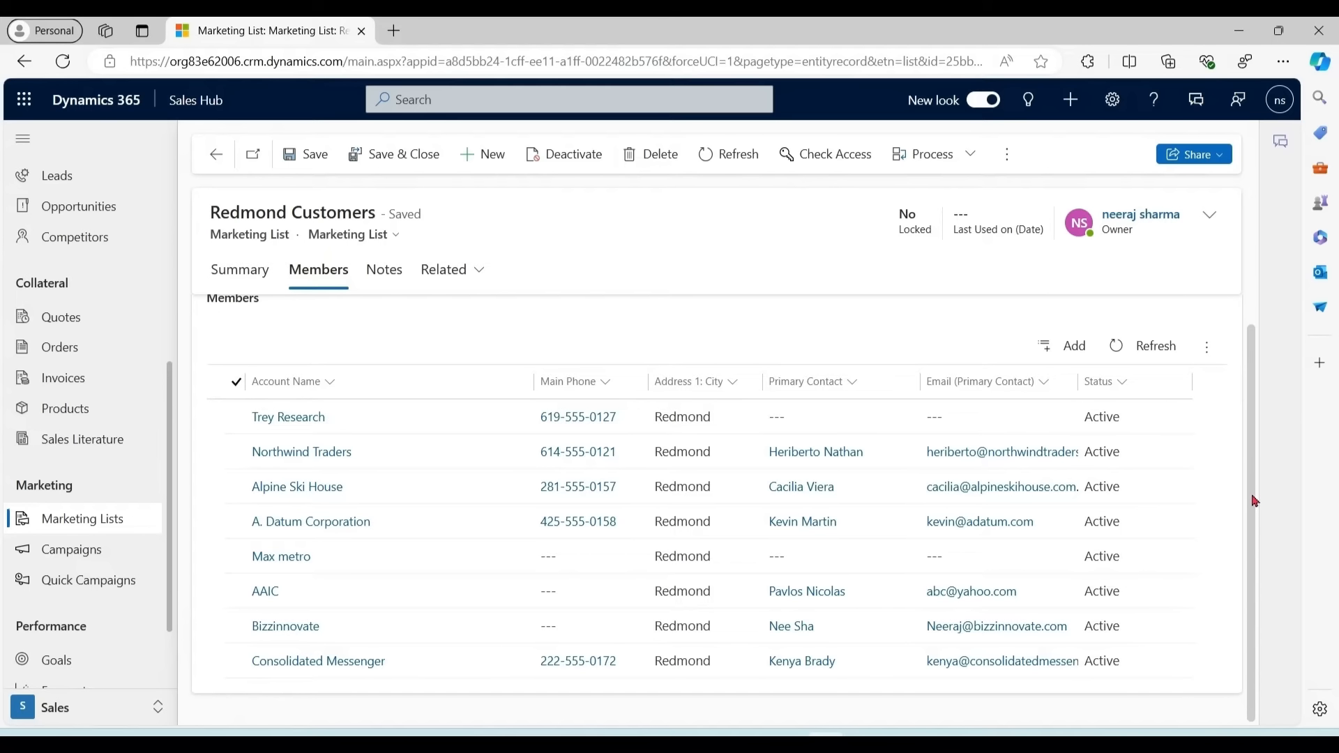
scroll(907, 418, up, 1)
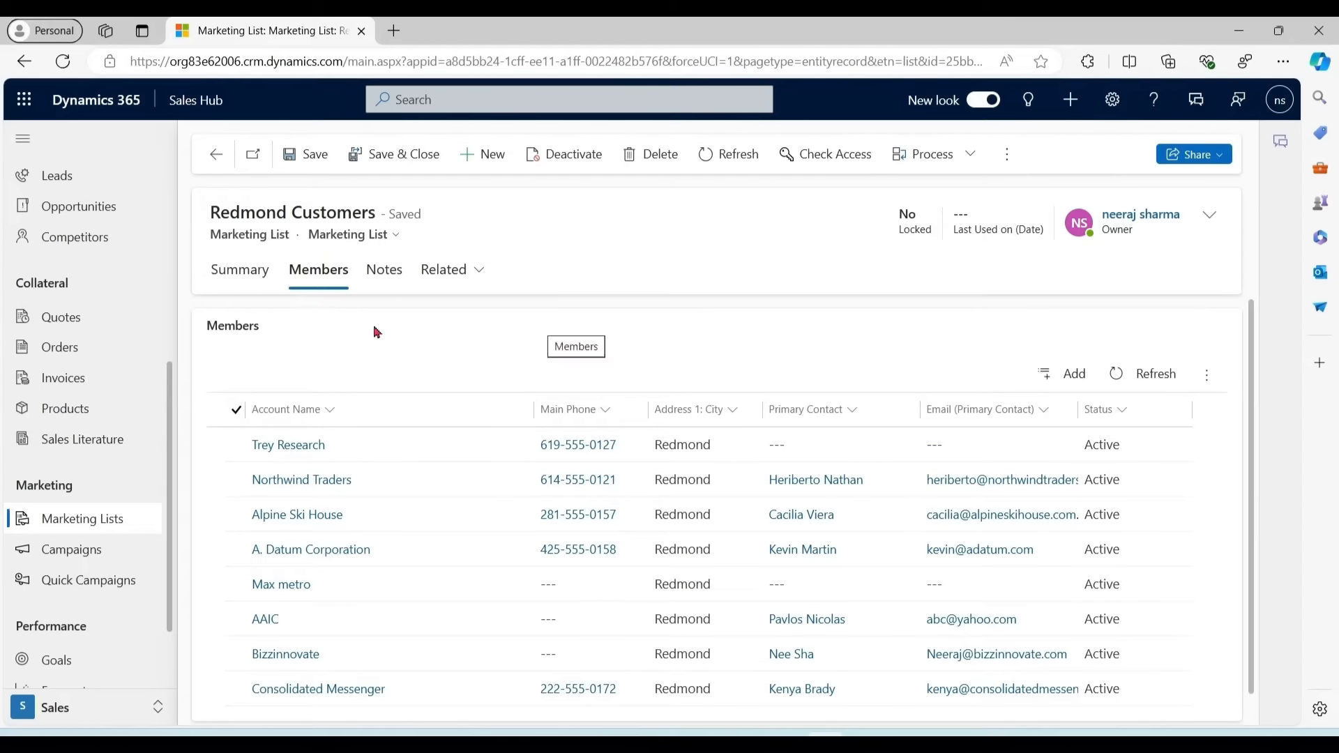
click(243, 278)
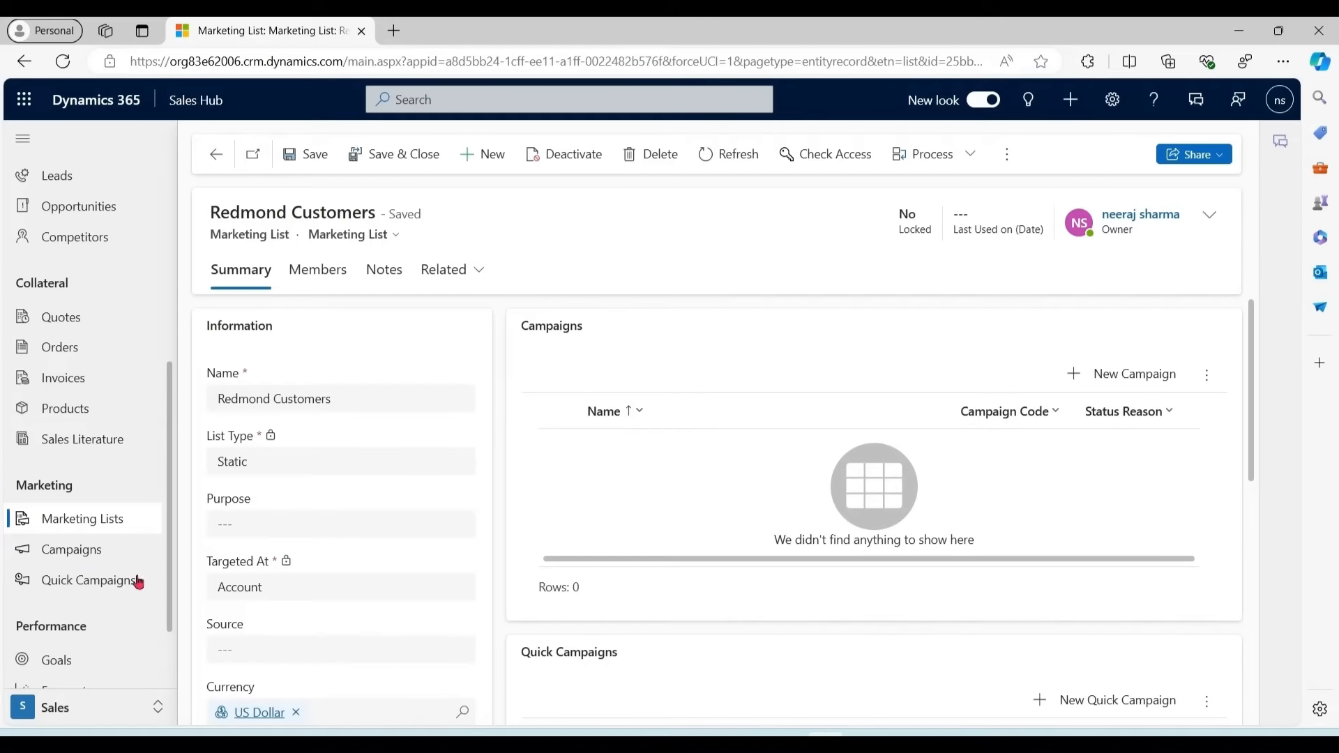
Create an account named Apple with the address city Redmond, then save and close it.
scroll(167, 391, up, 5)
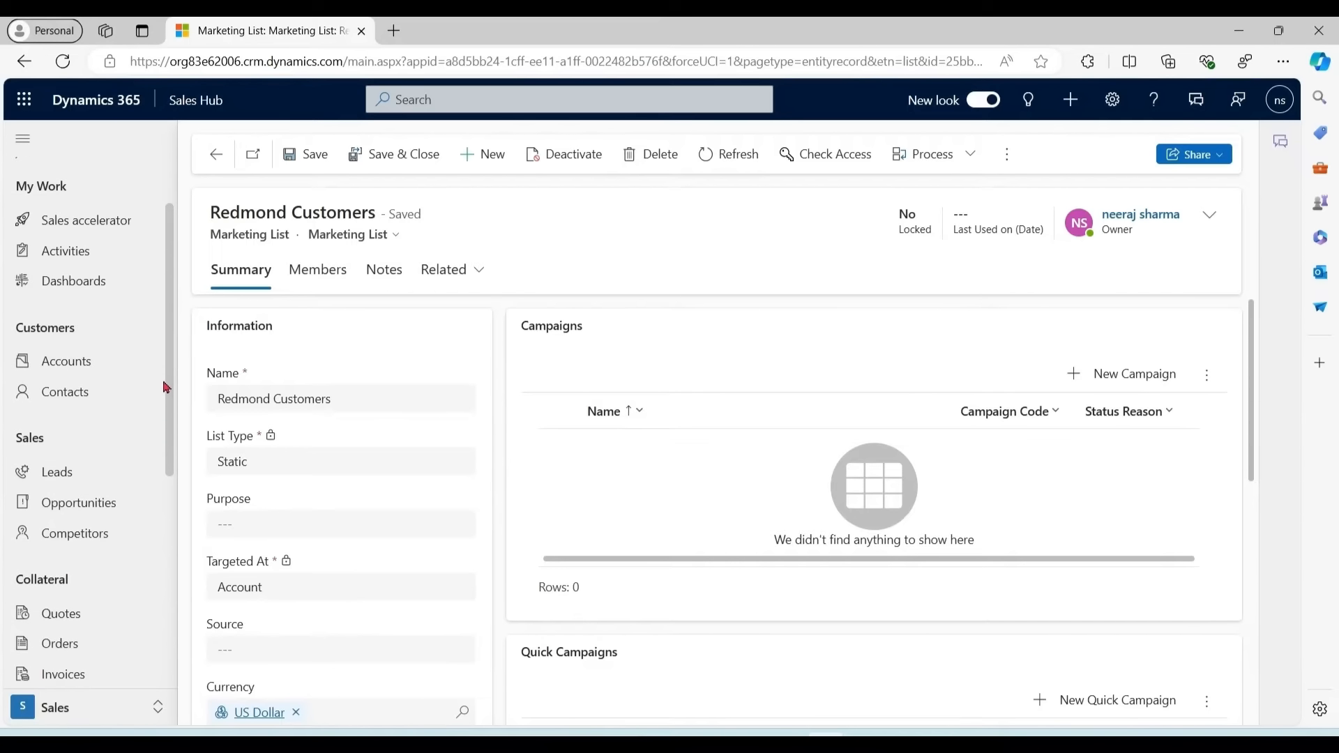
click(78, 364)
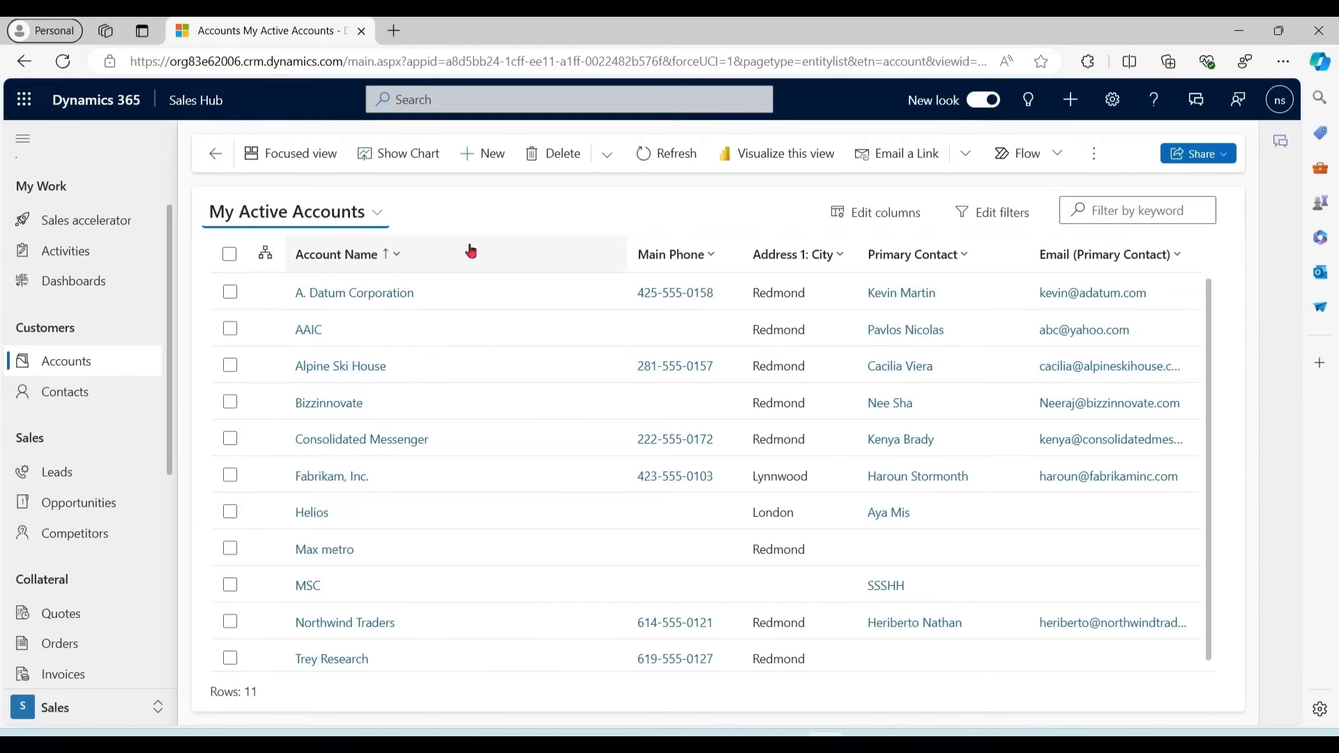
click(482, 154)
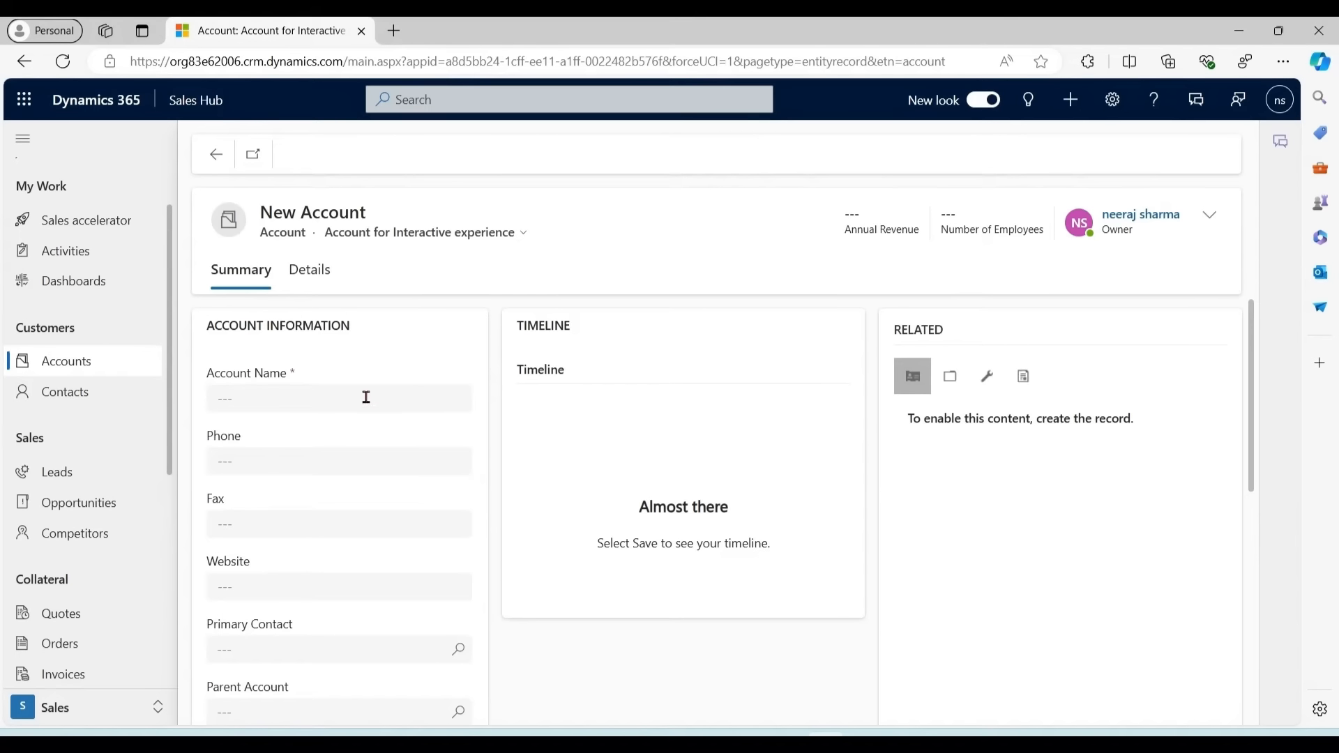
click(364, 397)
text(Apple)
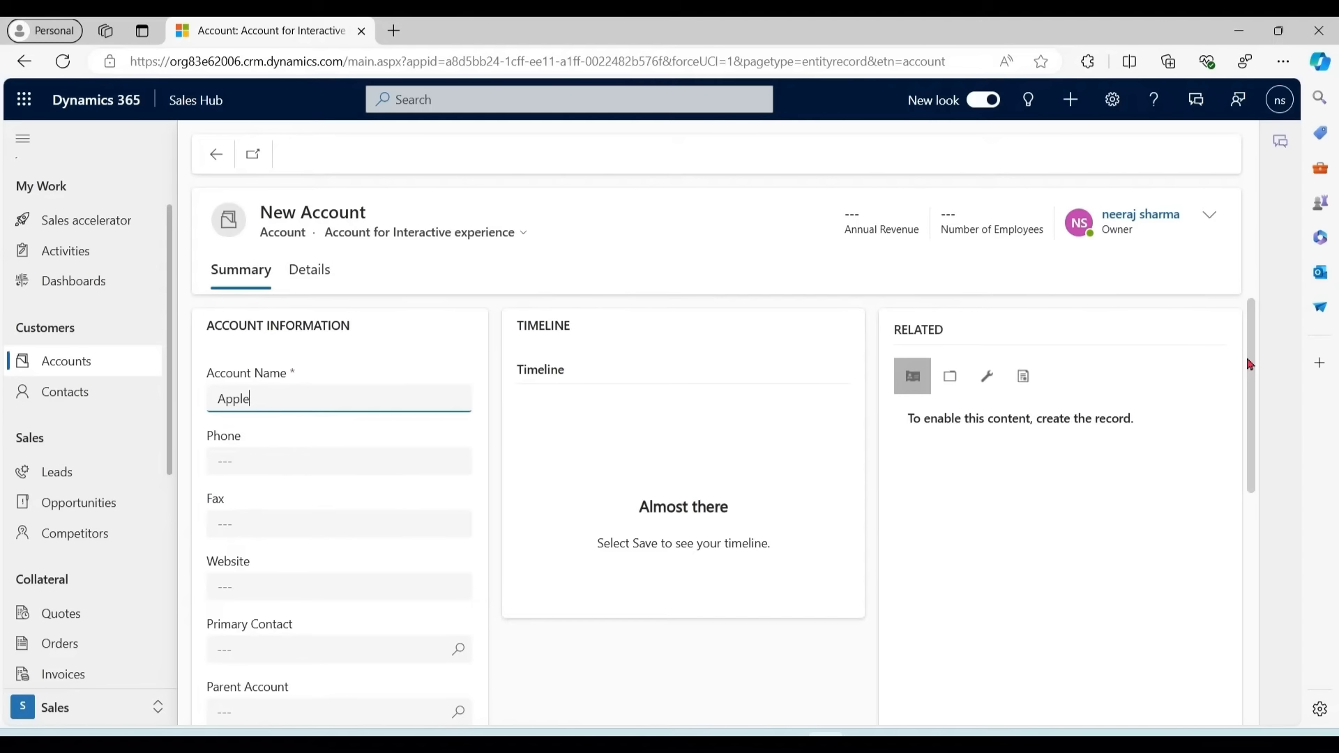
drag(1250, 364, 1250, 507)
click(404, 642)
text(Redmond)
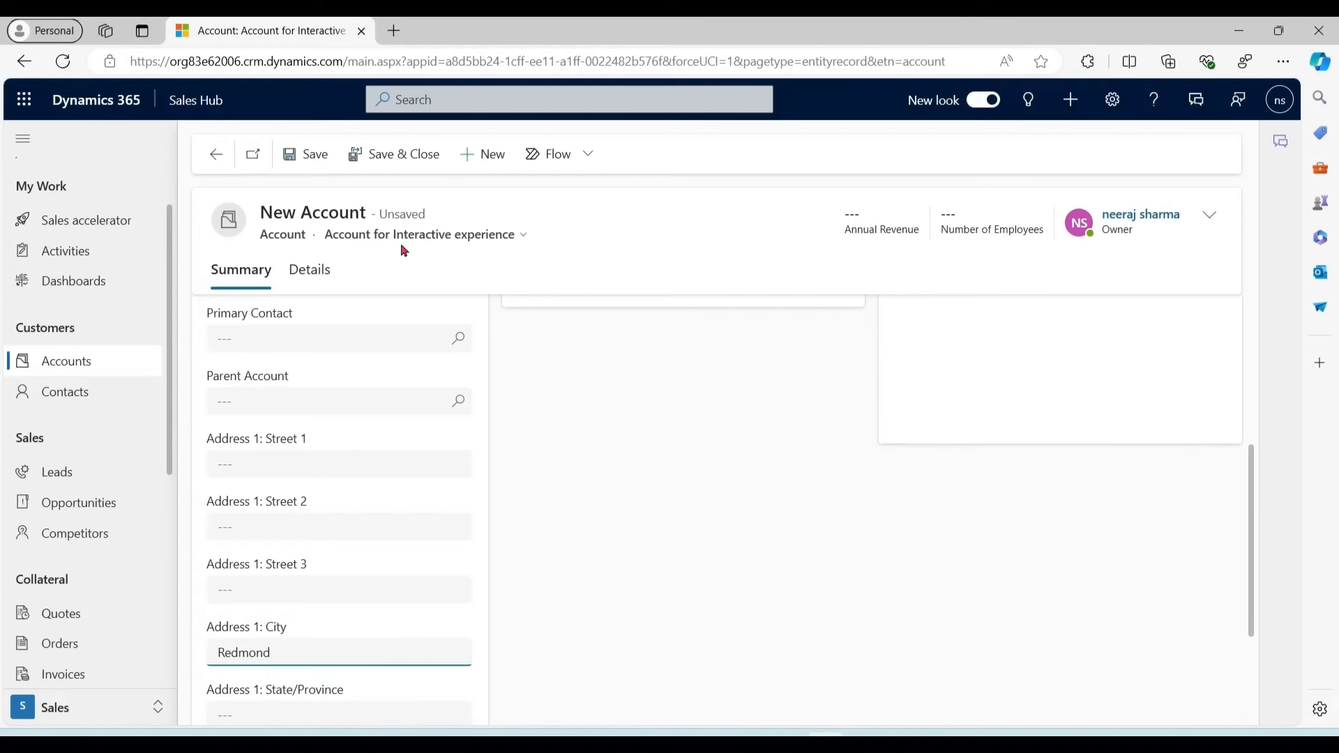
click(395, 154)
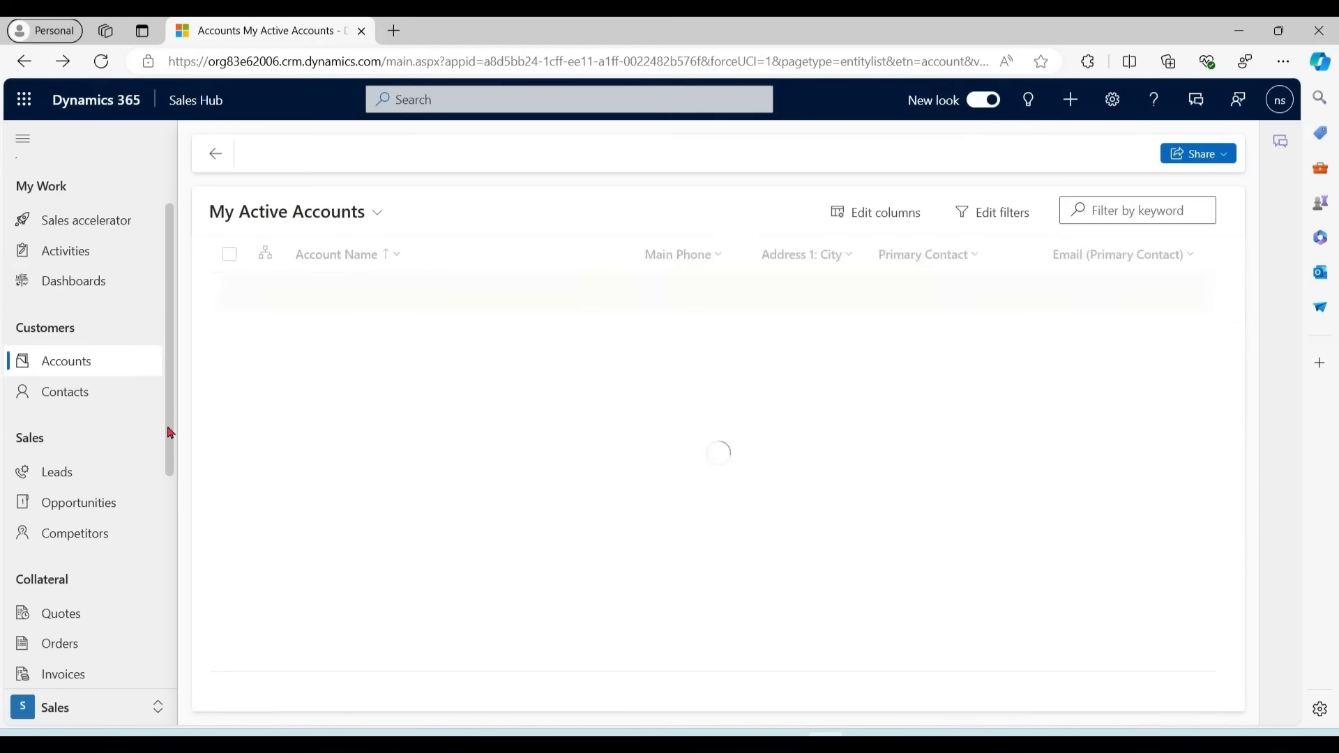
Reopen the Redmond Customers marketing list and check whether the Apple account is among its members.
drag(172, 433, 175, 603)
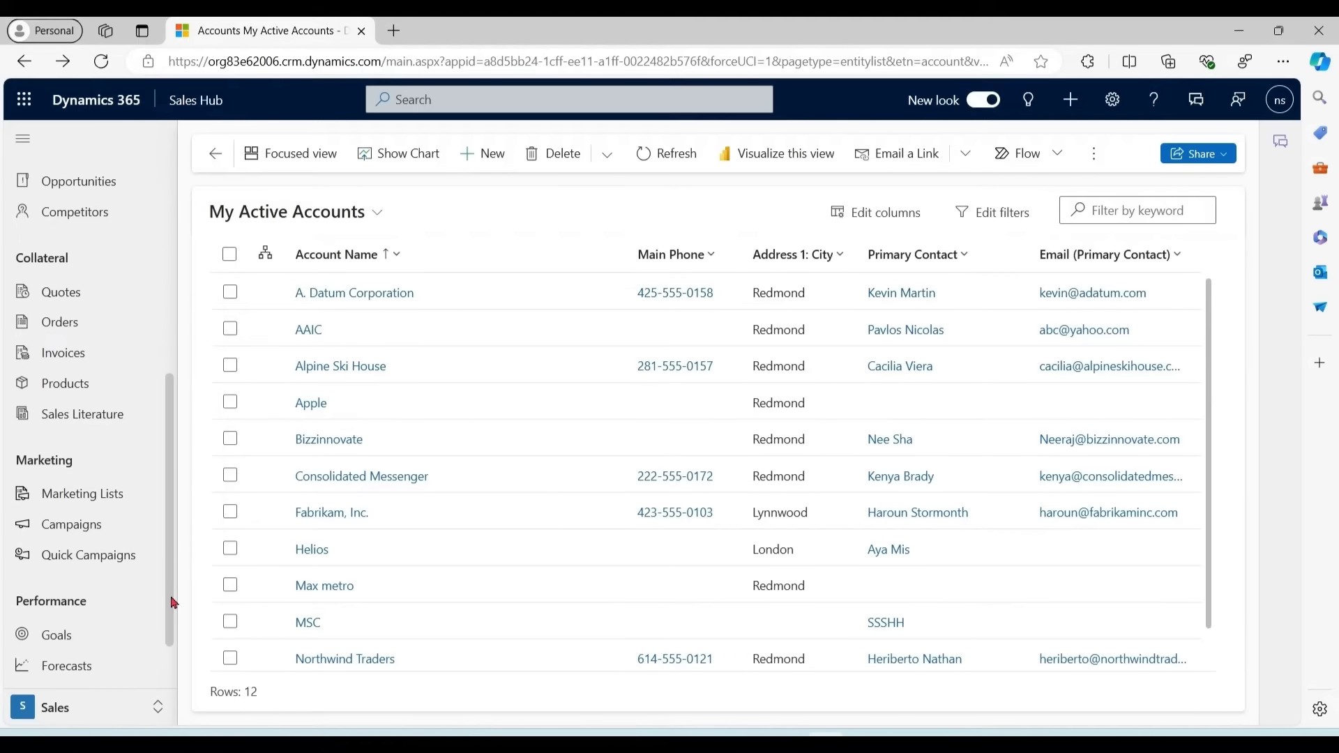
click(108, 499)
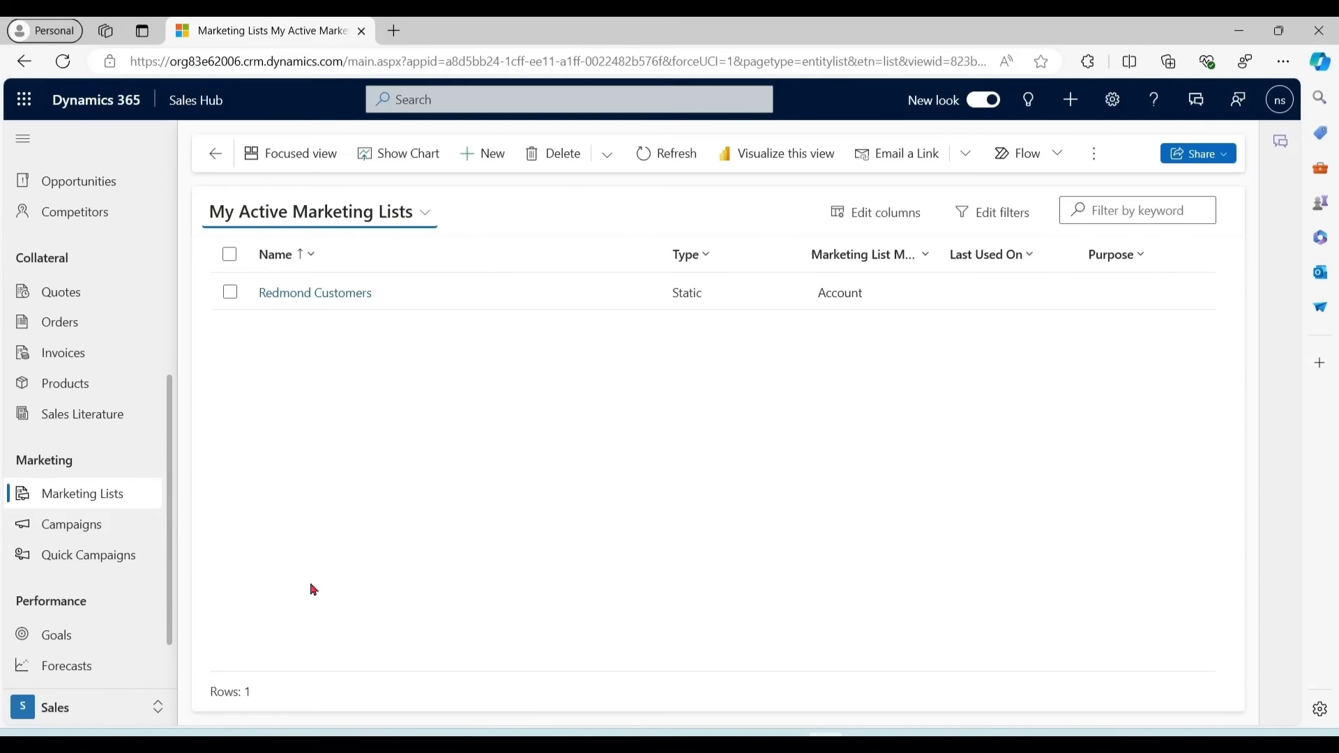
click(325, 301)
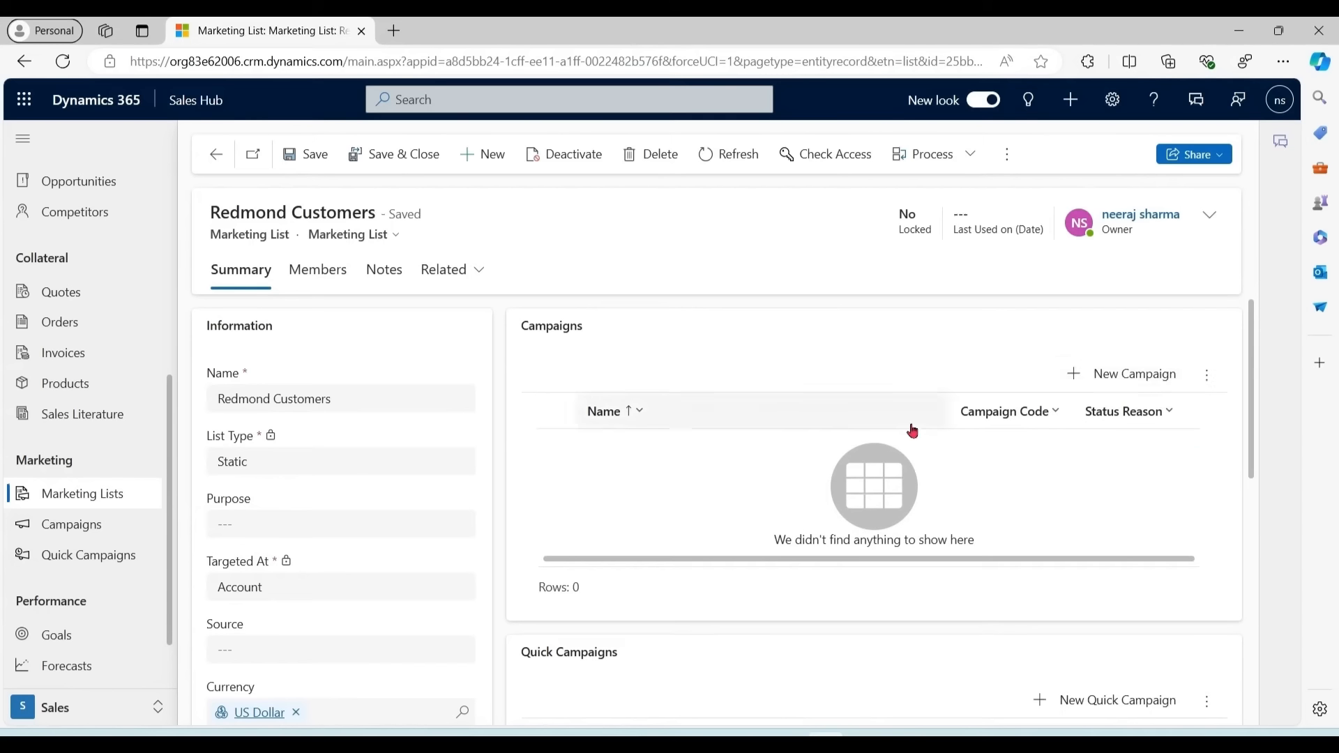
click(311, 280)
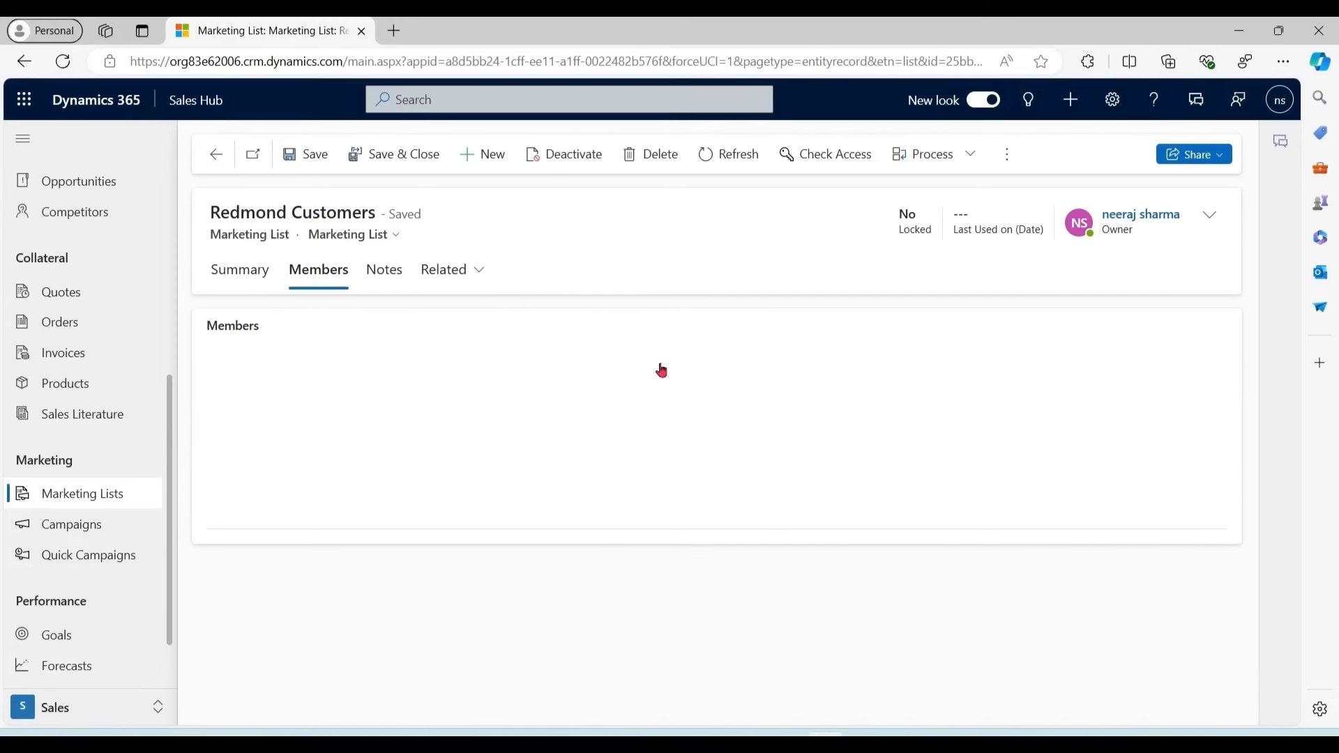
scroll(1252, 359, down, 1)
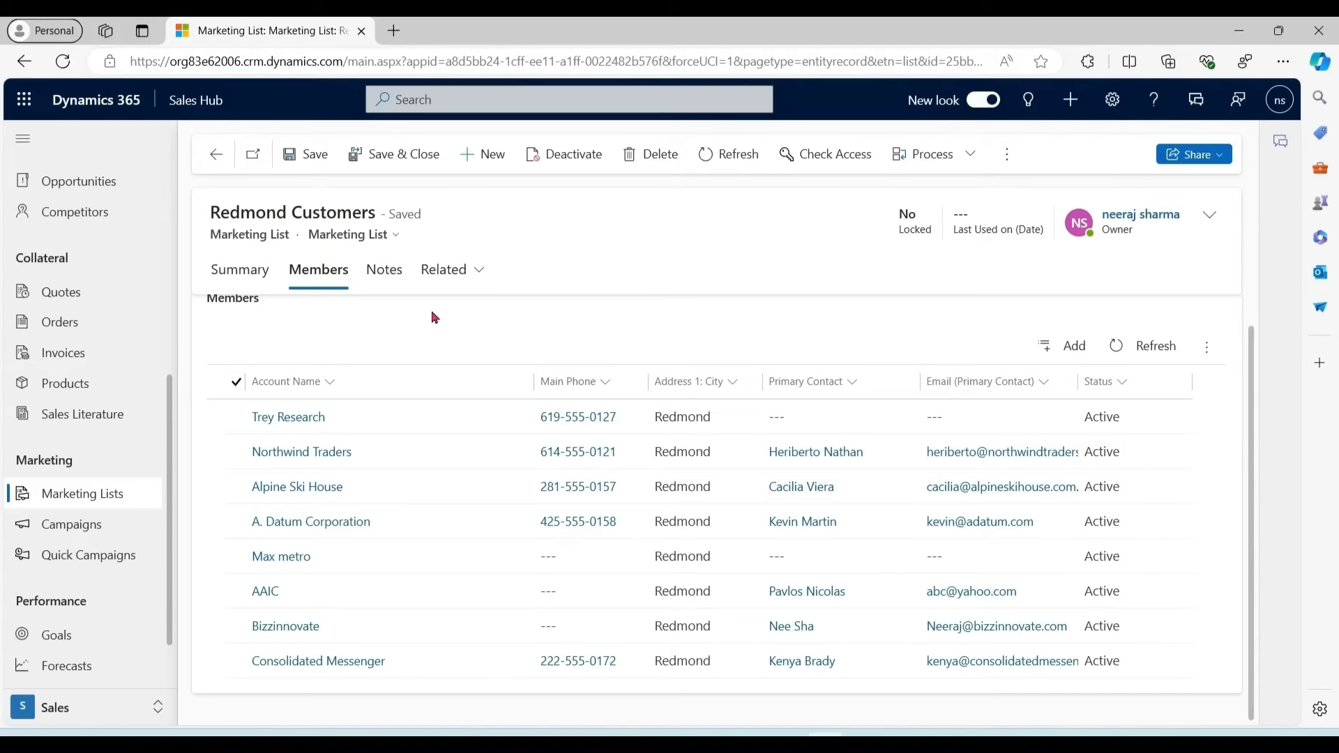
Review the list type of Redmond Customers and the options available for managing its members.
click(240, 272)
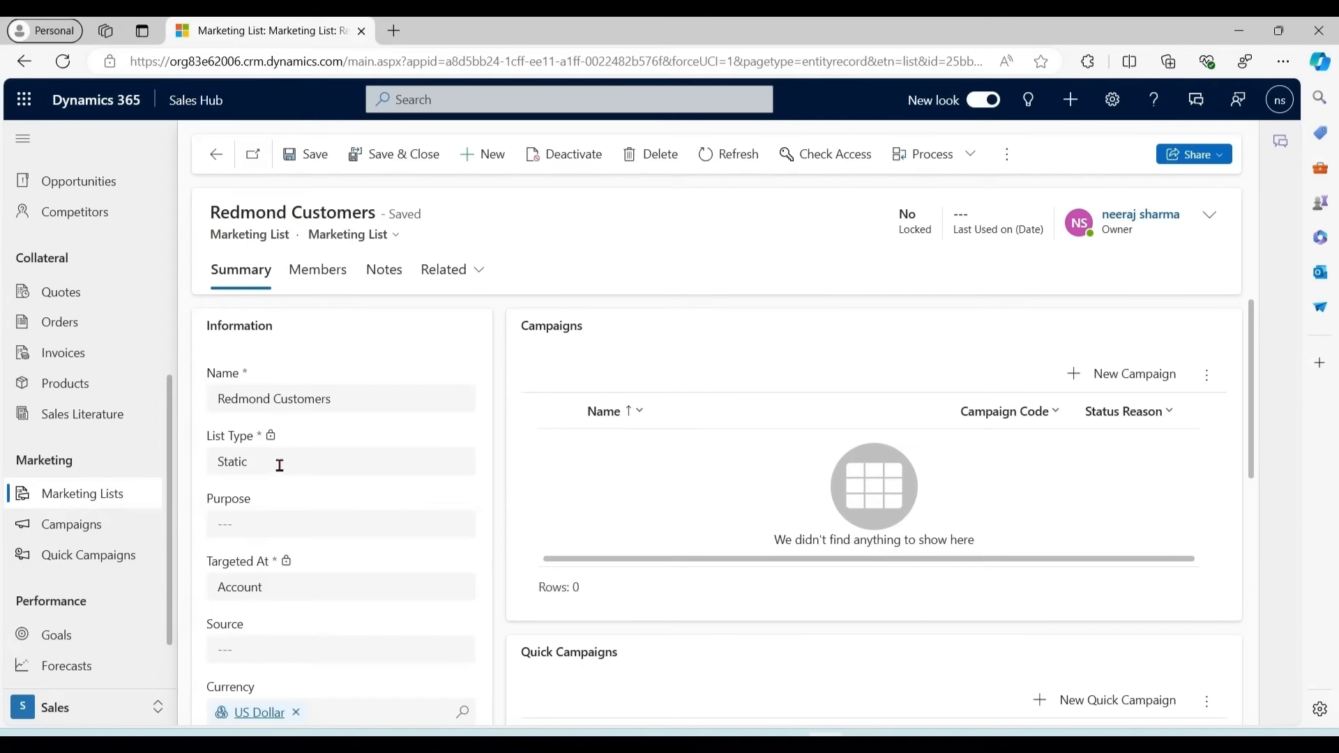
drag(280, 467, 212, 470)
click(504, 448)
click(1008, 156)
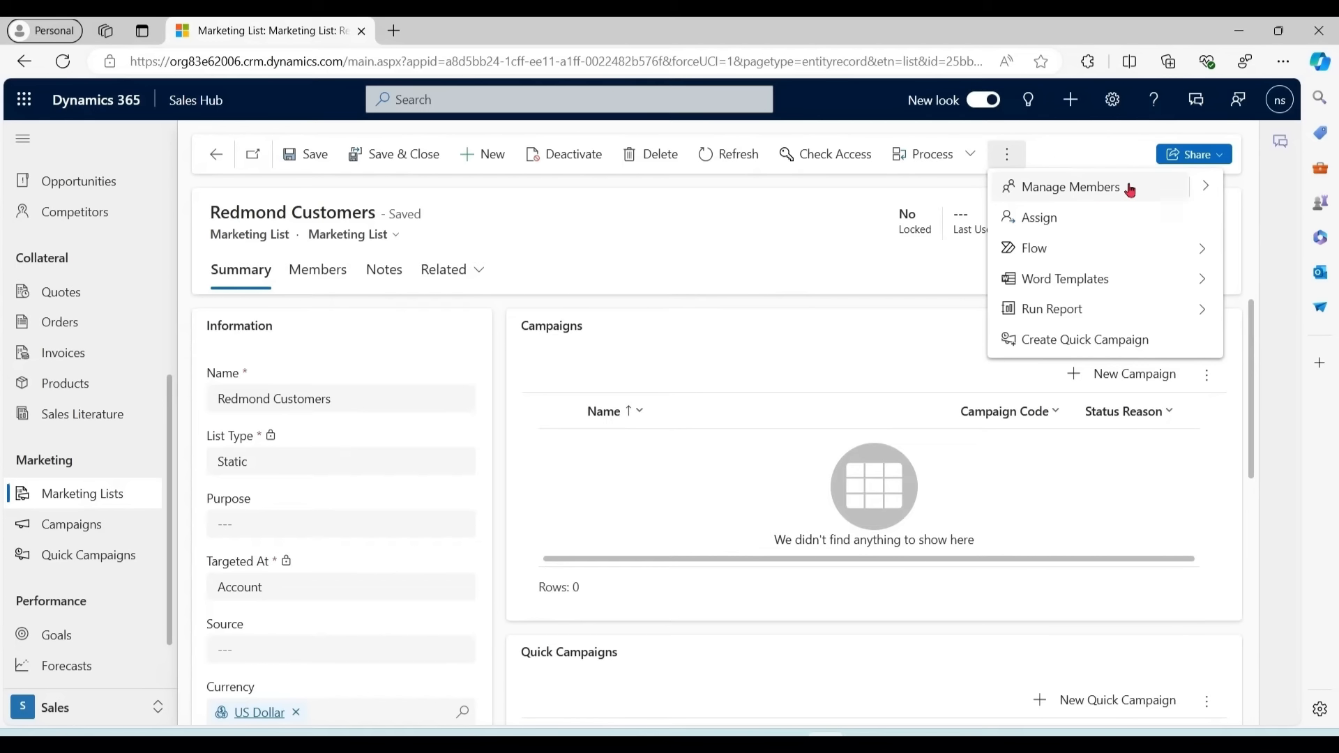
click(1207, 187)
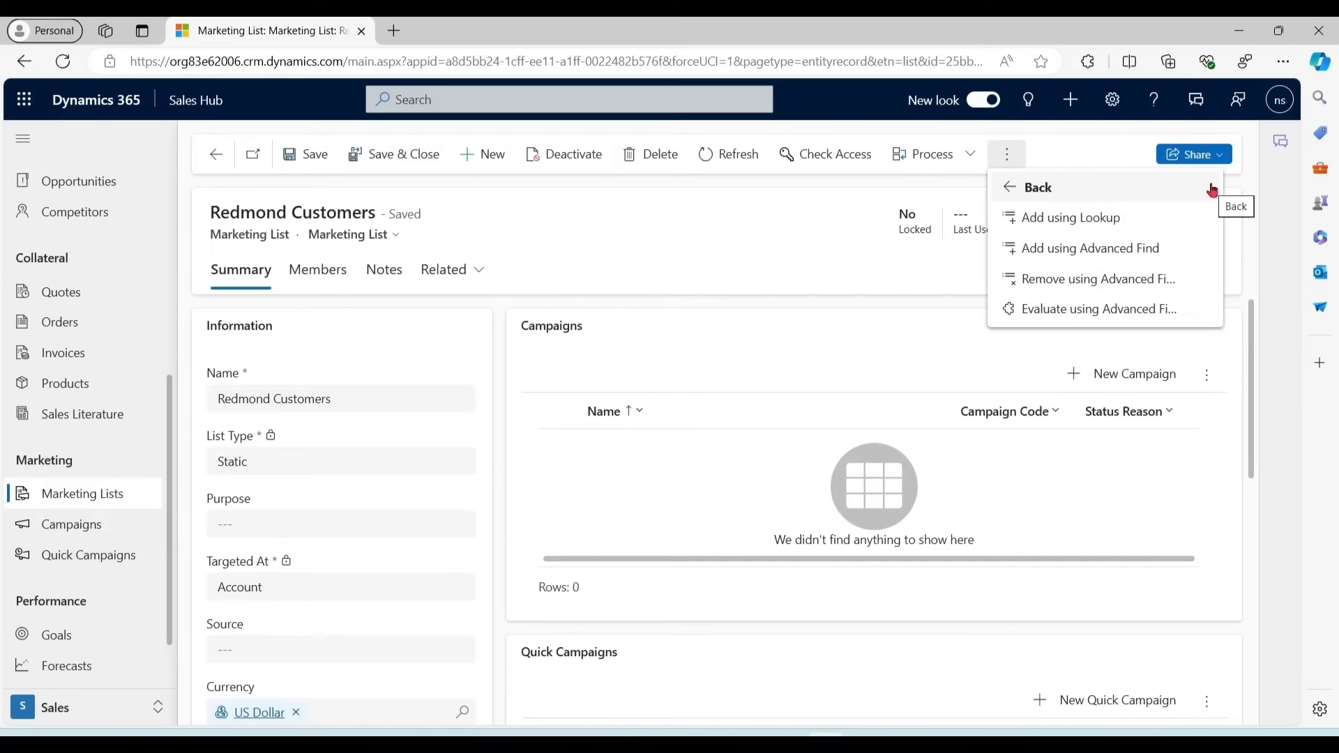
click(873, 192)
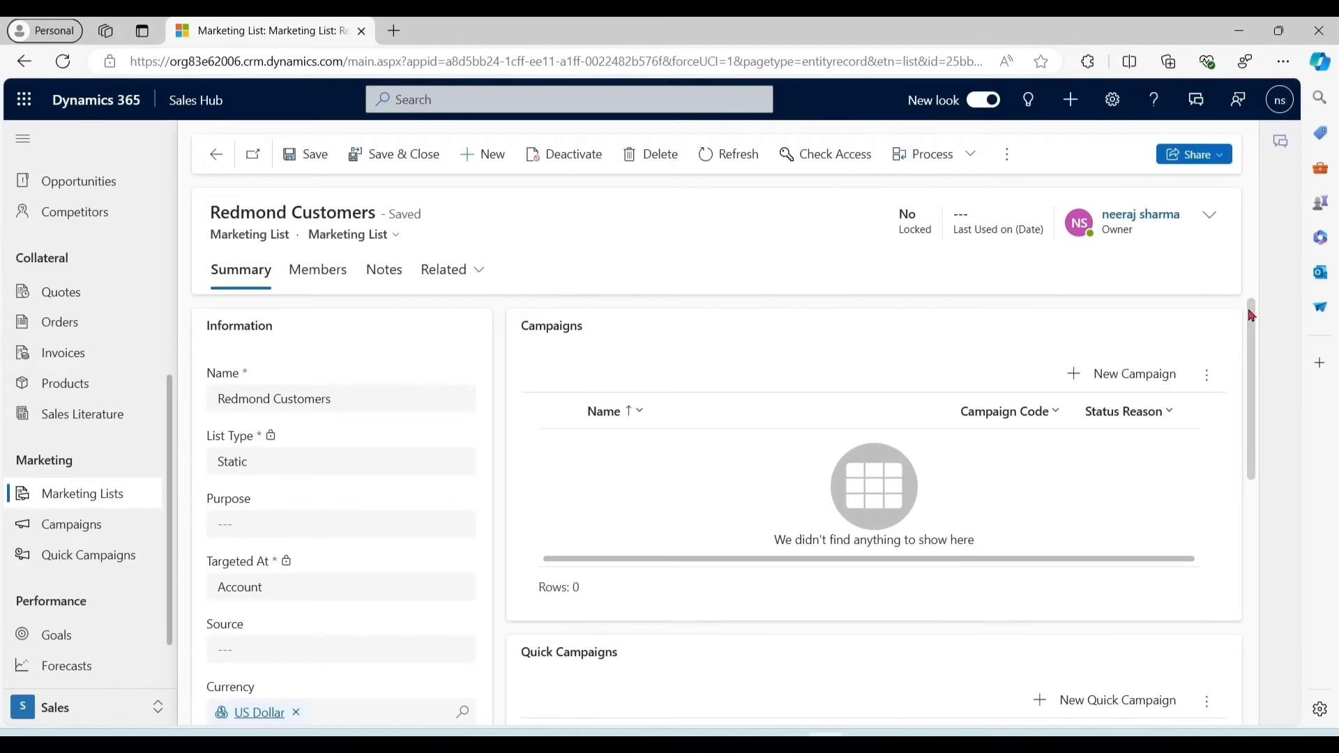
Lock the Redmond Customers marketing list by setting Locked to Yes, save it, and check the remaining commands.
drag(1252, 315, 1266, 507)
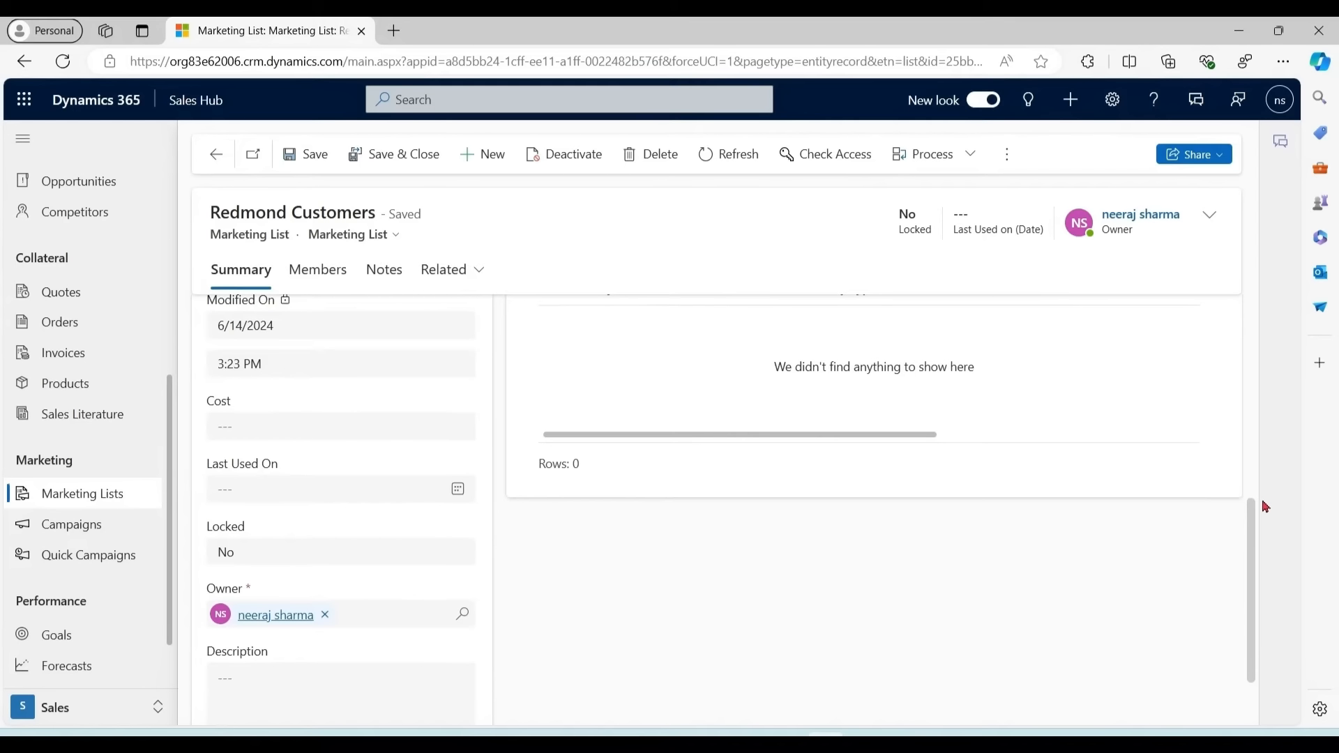
click(410, 556)
click(271, 620)
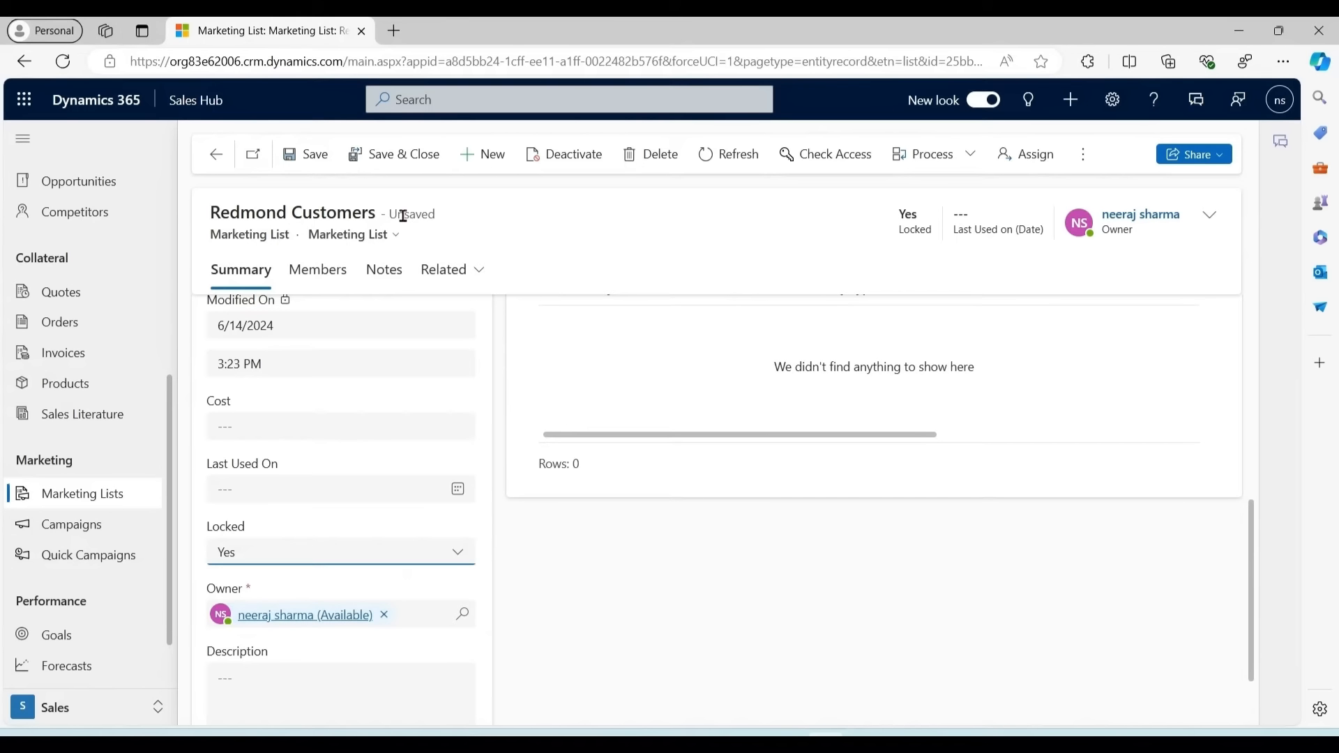
click(305, 154)
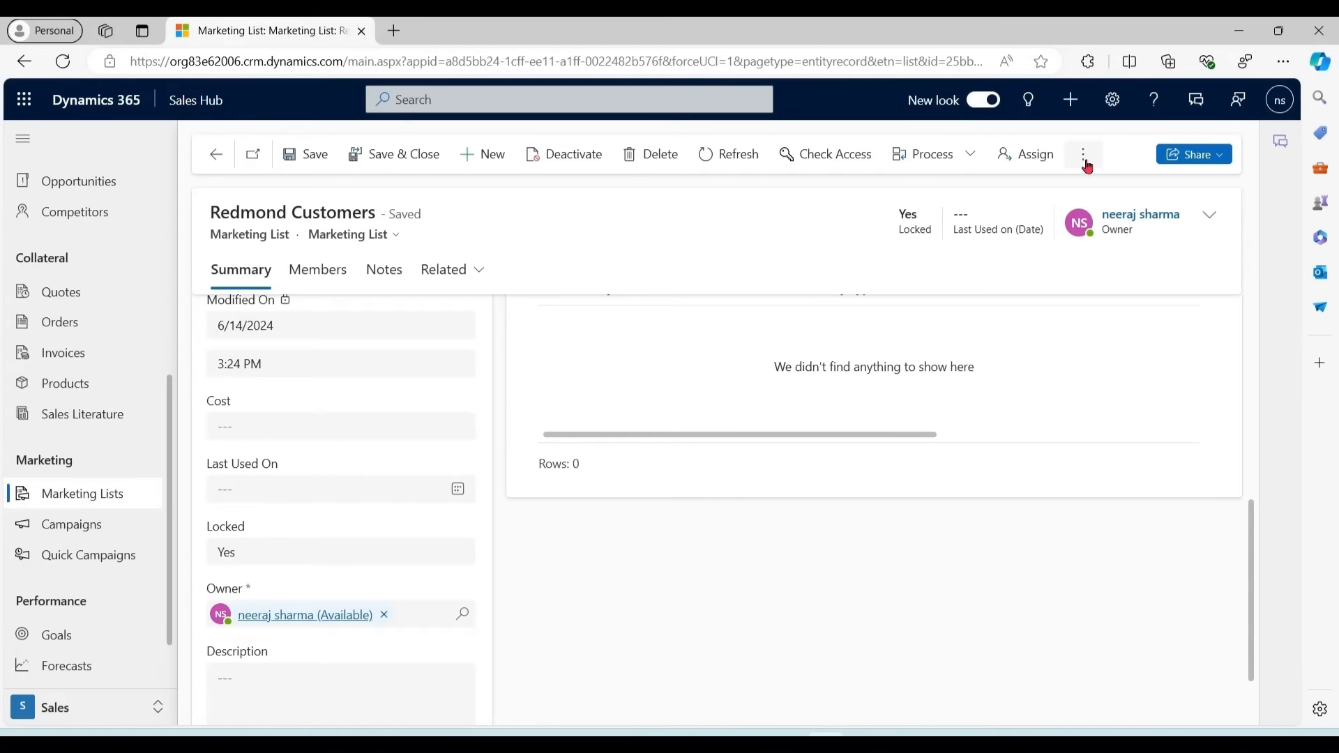
click(1086, 162)
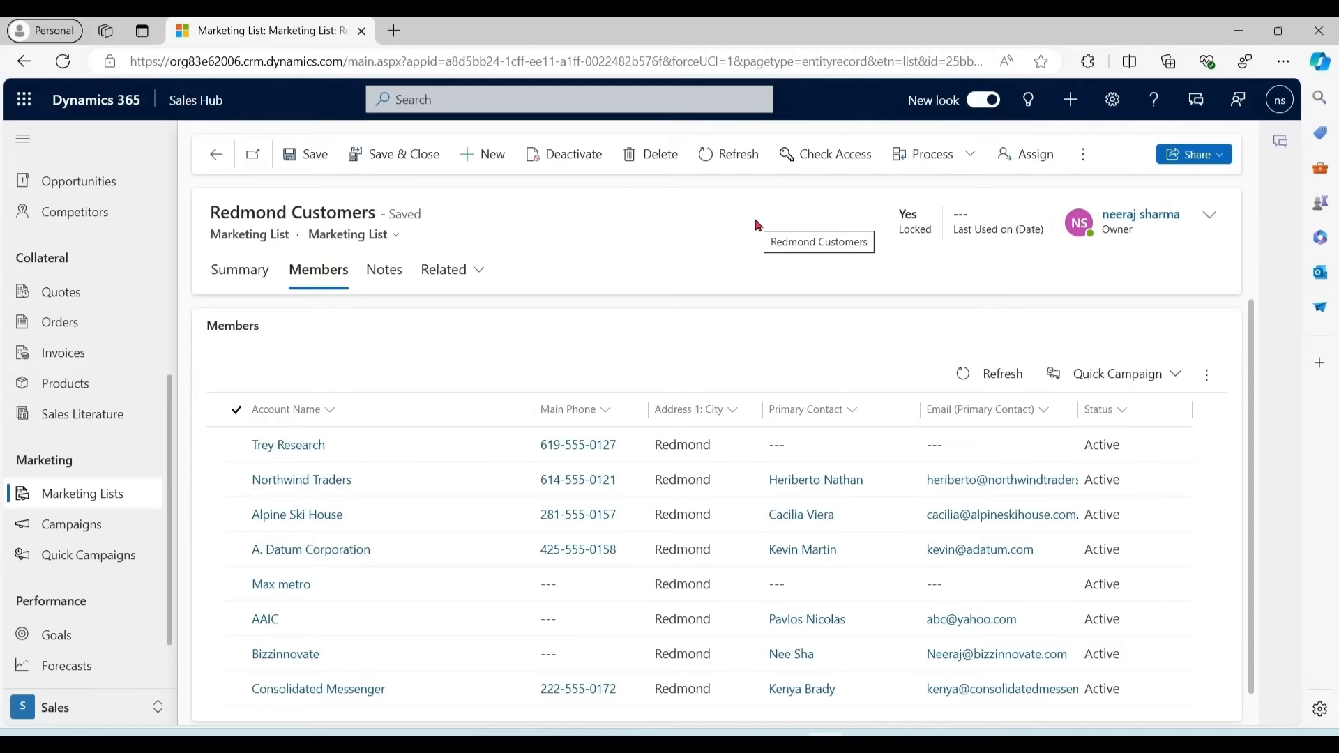
Create and save a marketing list named Redmond People with list type Dynamic, targeted at Account.
click(105, 493)
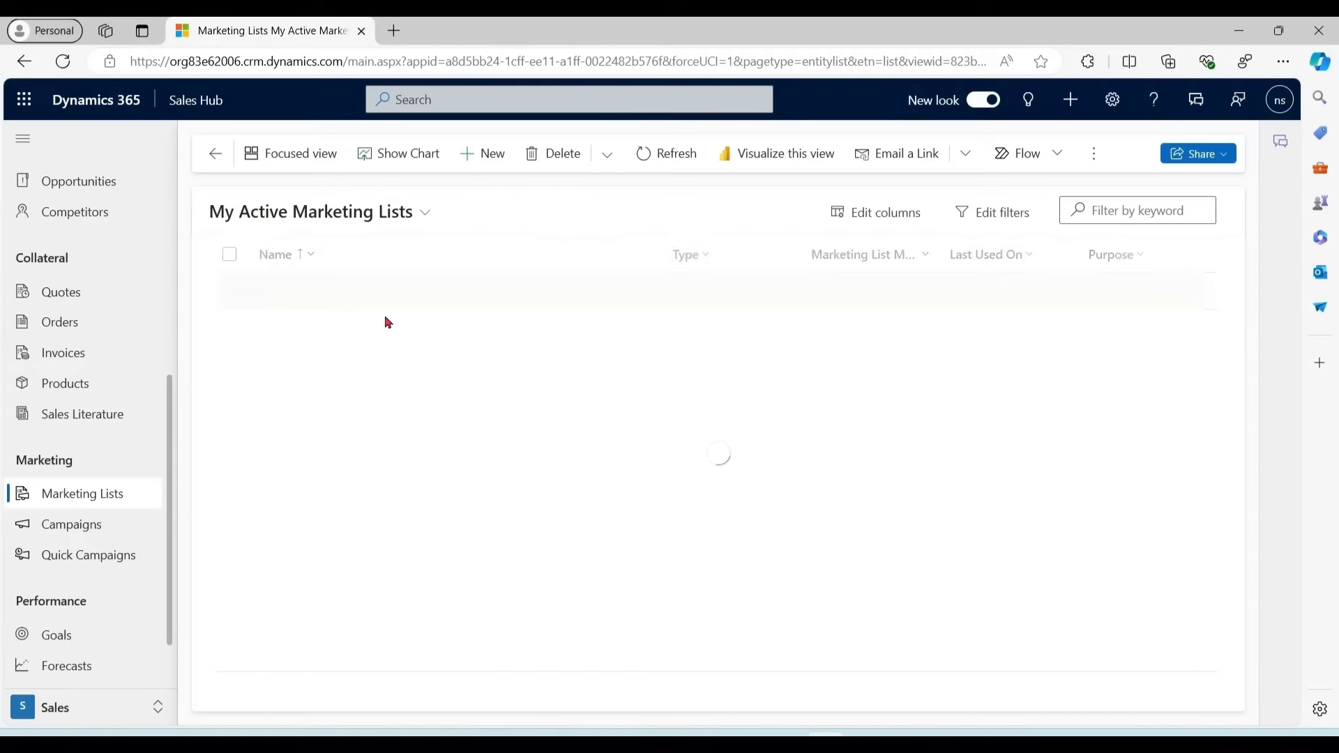
click(500, 169)
click(377, 397)
text(Re)
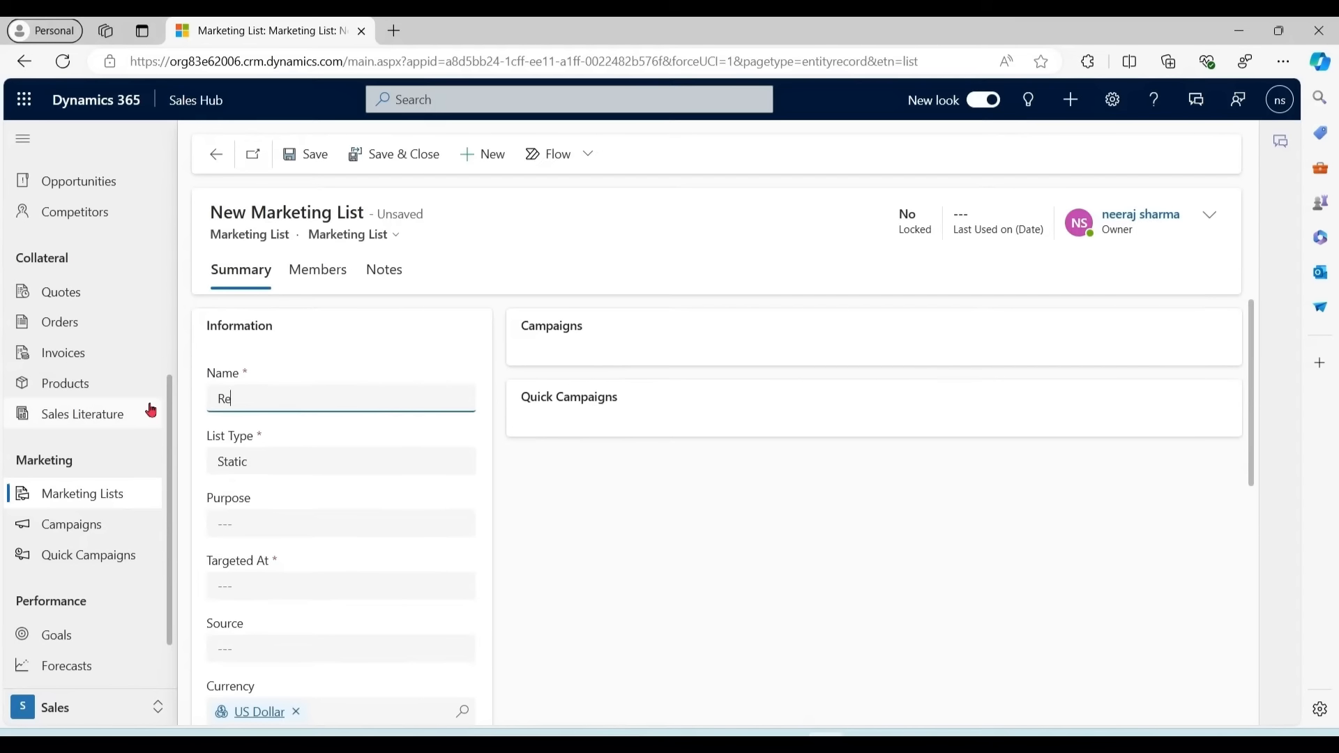
text(dmond People)
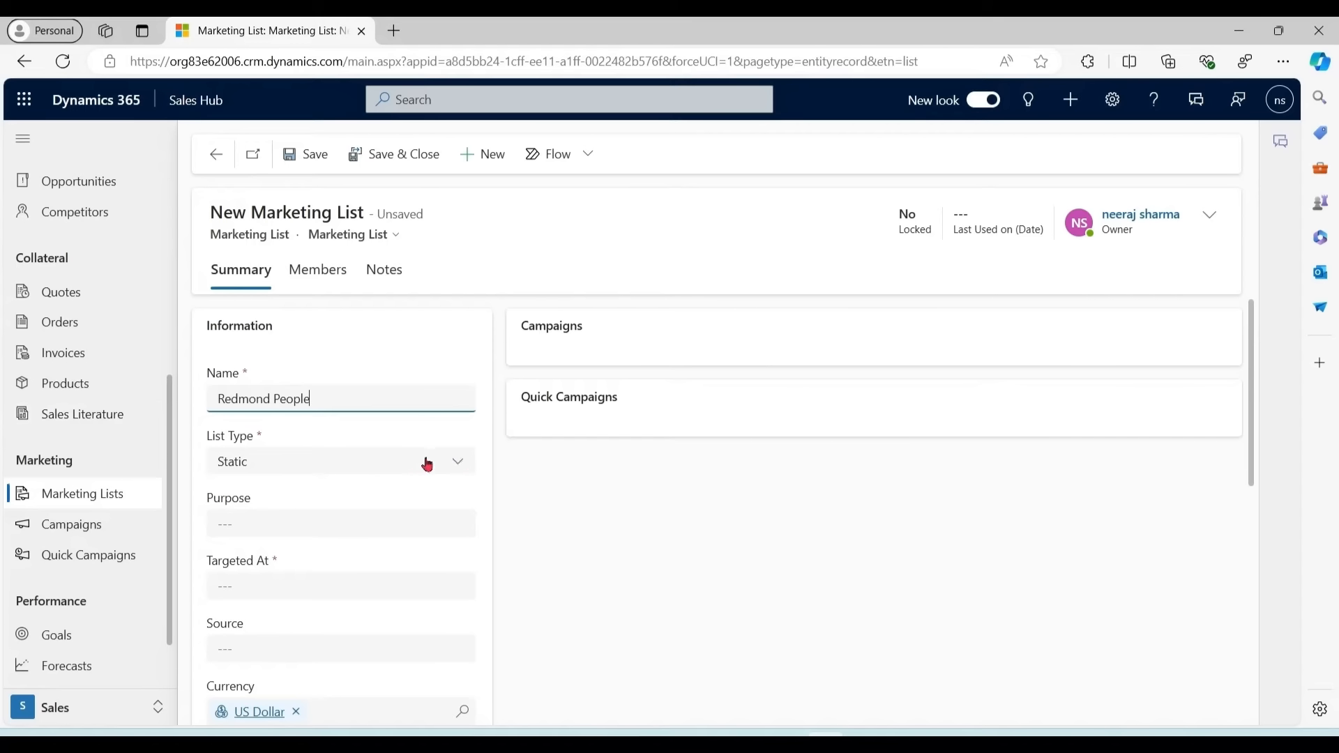
click(458, 466)
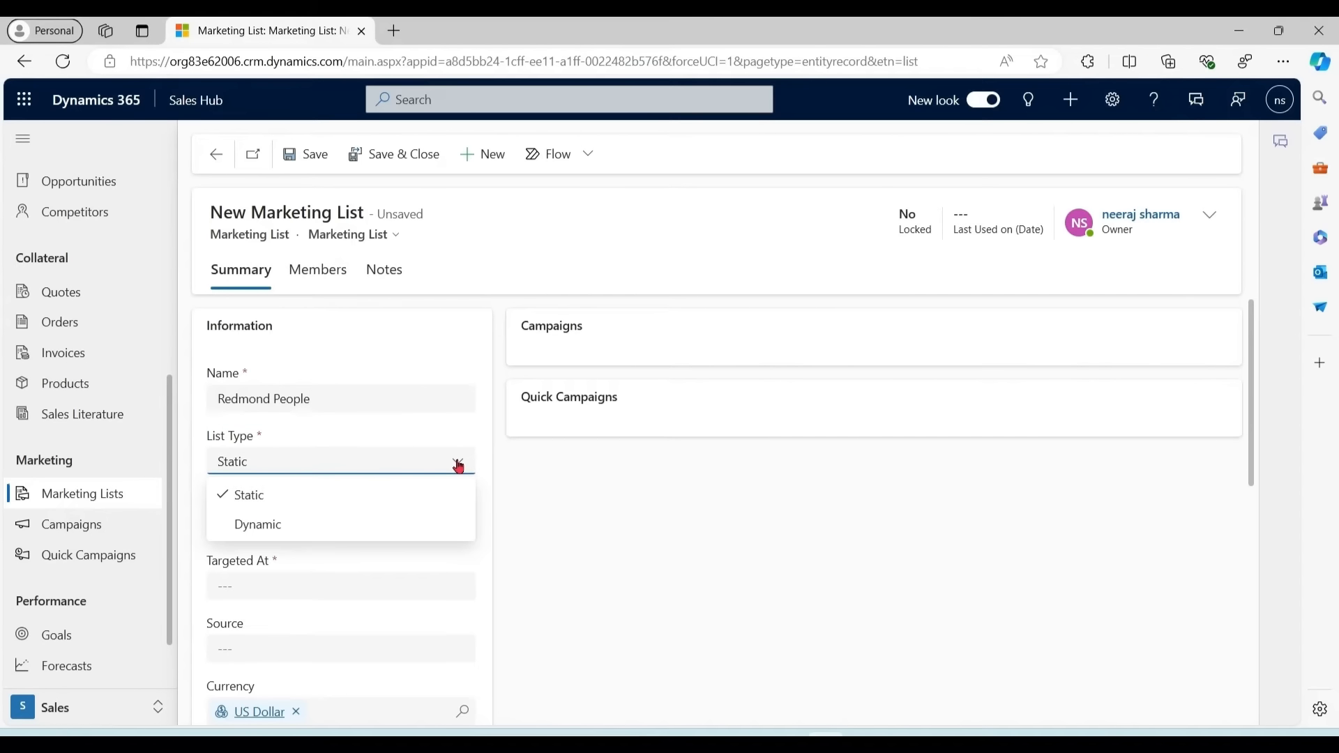
click(344, 524)
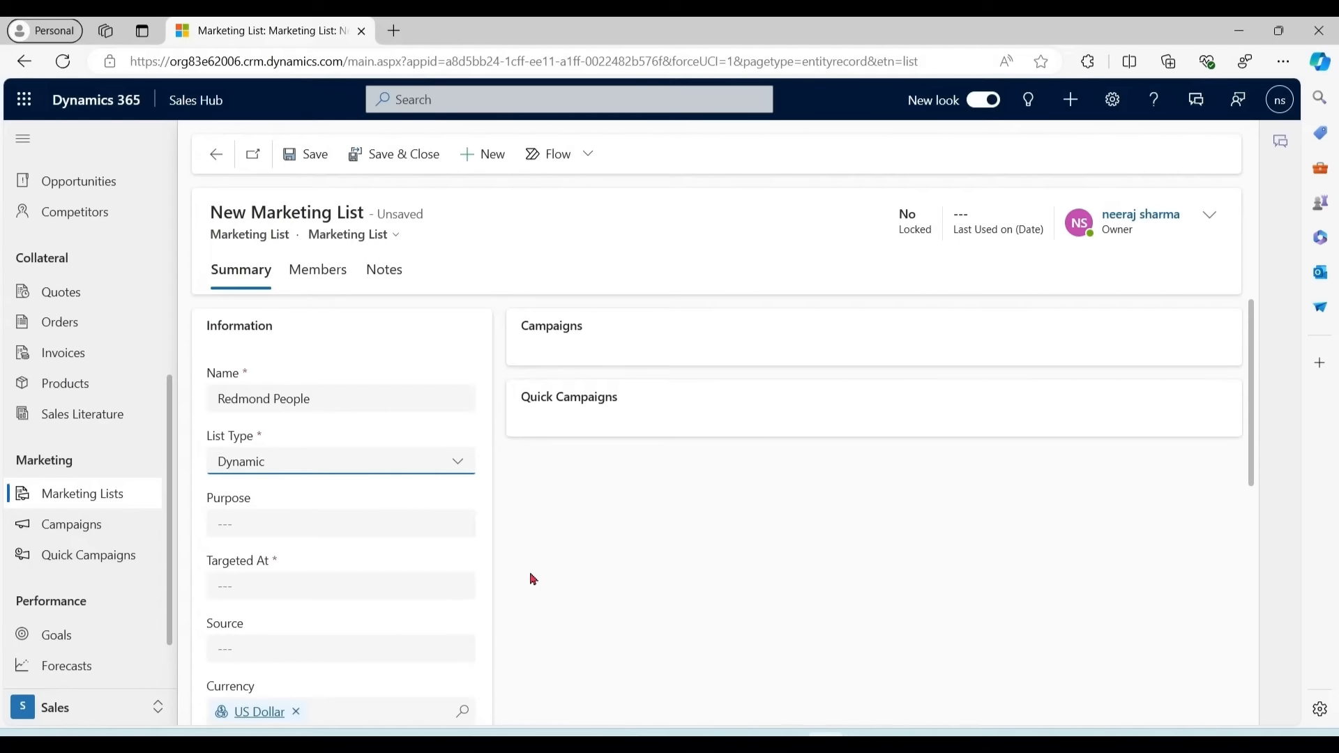
click(457, 587)
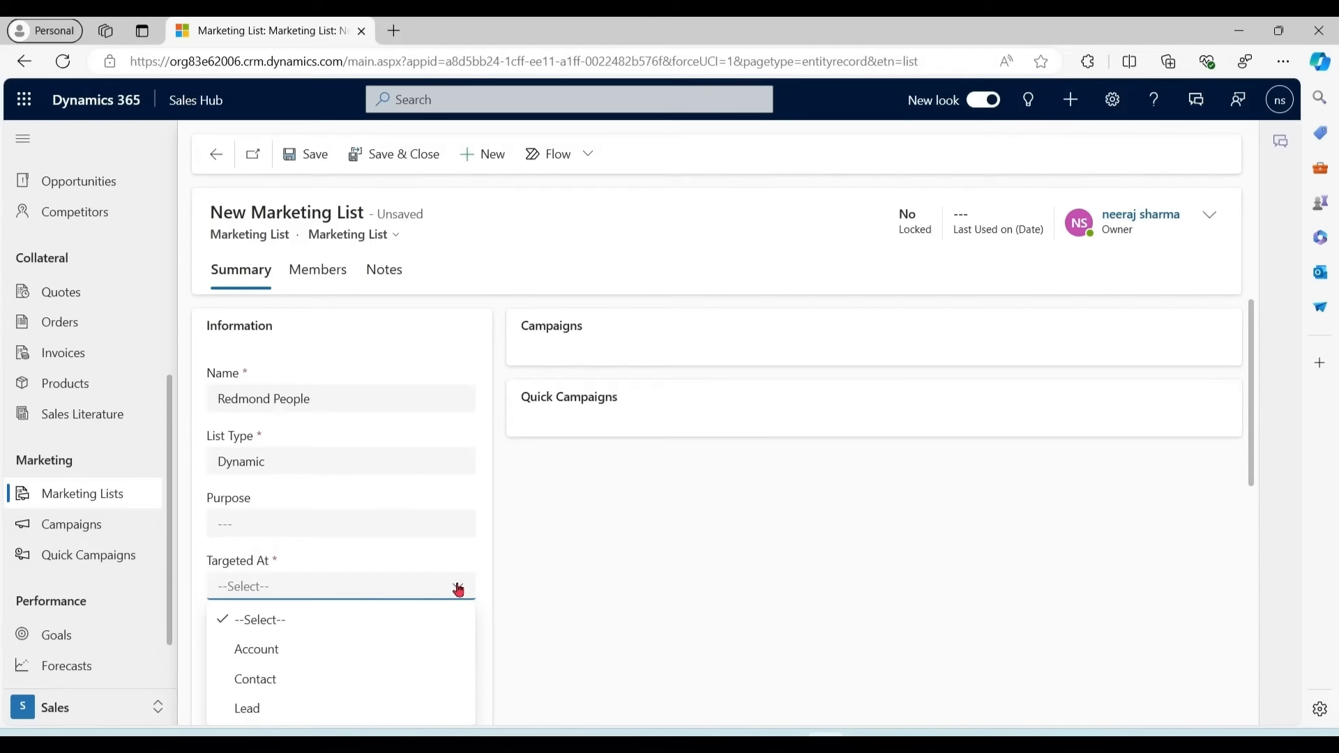
click(315, 655)
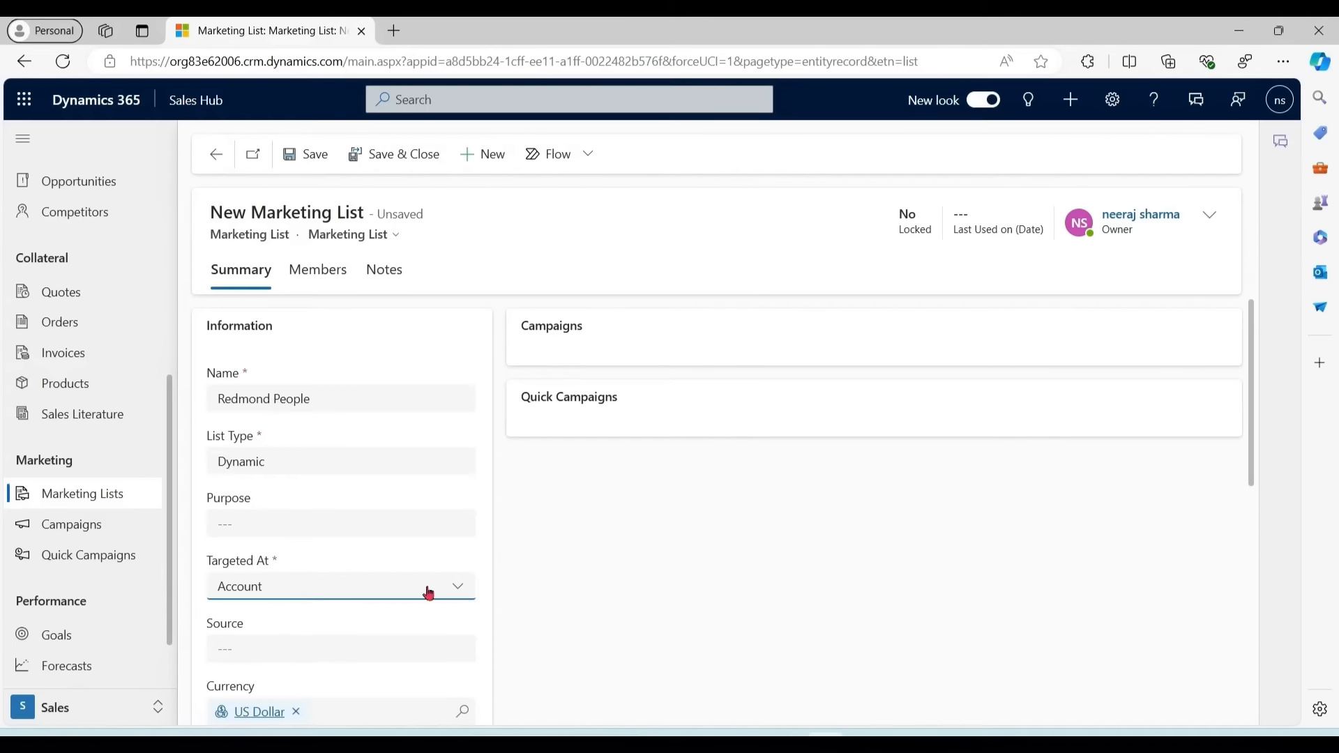
click(314, 161)
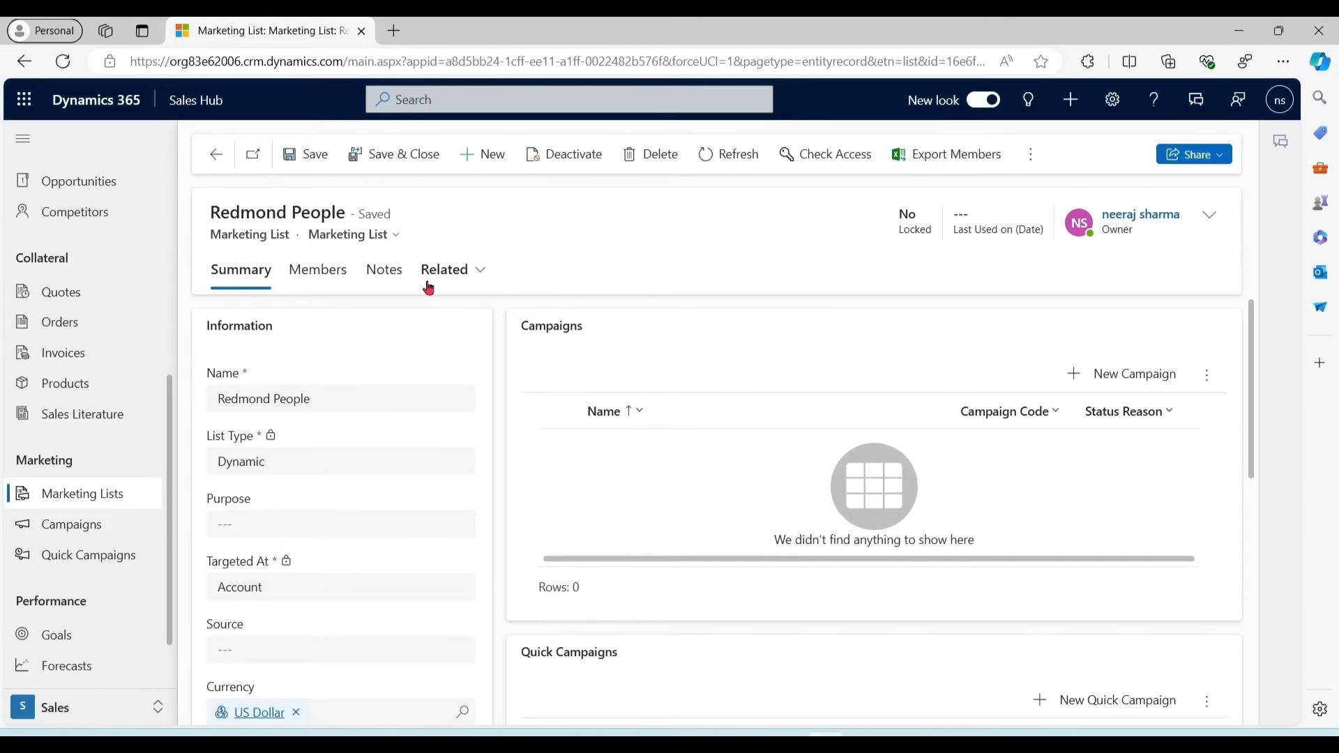
Define the members of the Redmond People list with the saved view Redmond Gold Customers, and review the members it brings in.
click(326, 274)
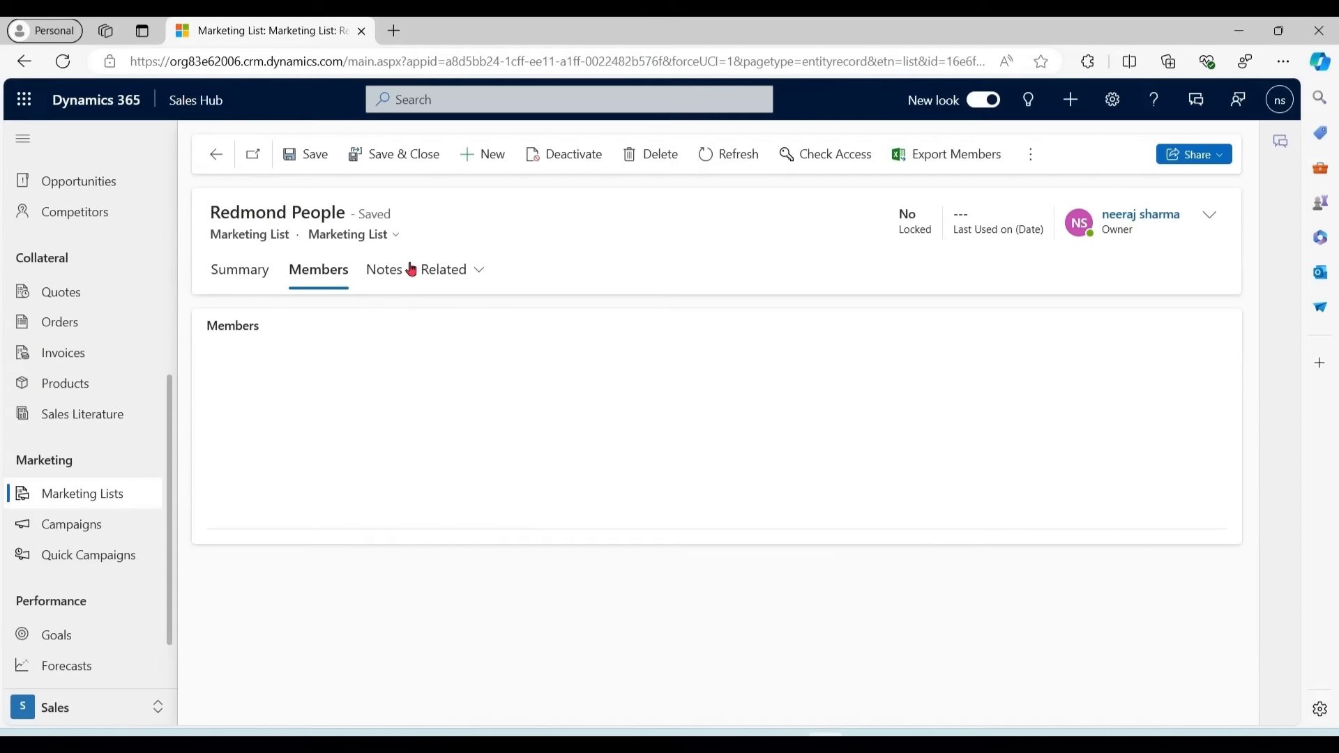
click(1030, 157)
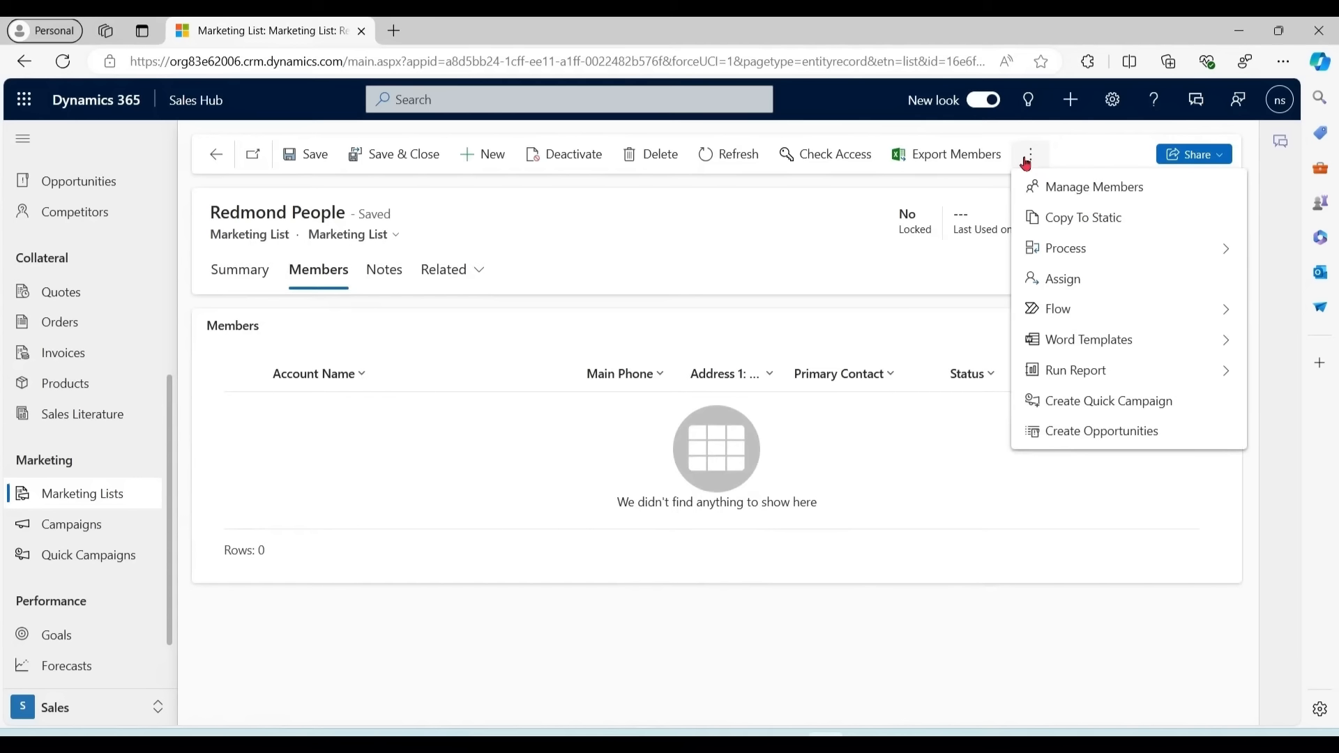
click(1110, 198)
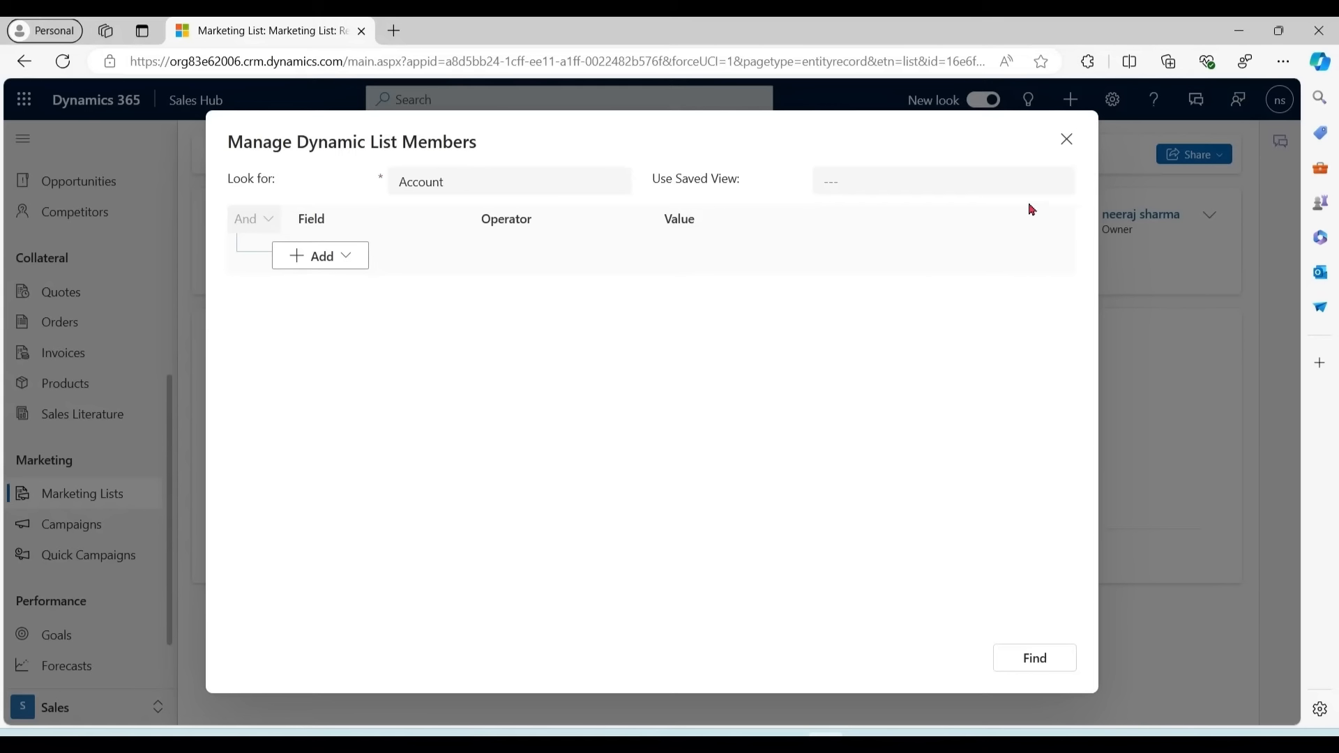
click(1056, 182)
drag(1066, 265, 1067, 385)
click(747, 148)
click(1055, 185)
scroll(976, 334, down, 3)
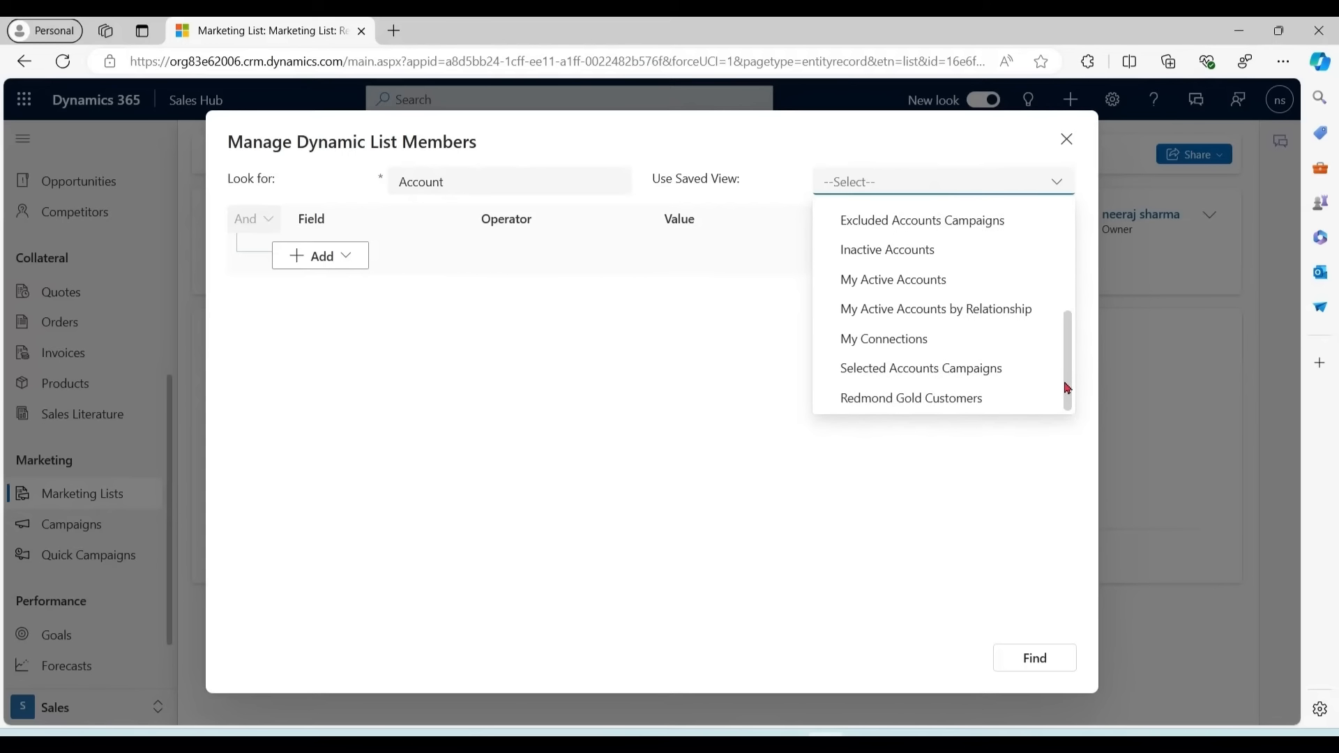
click(980, 399)
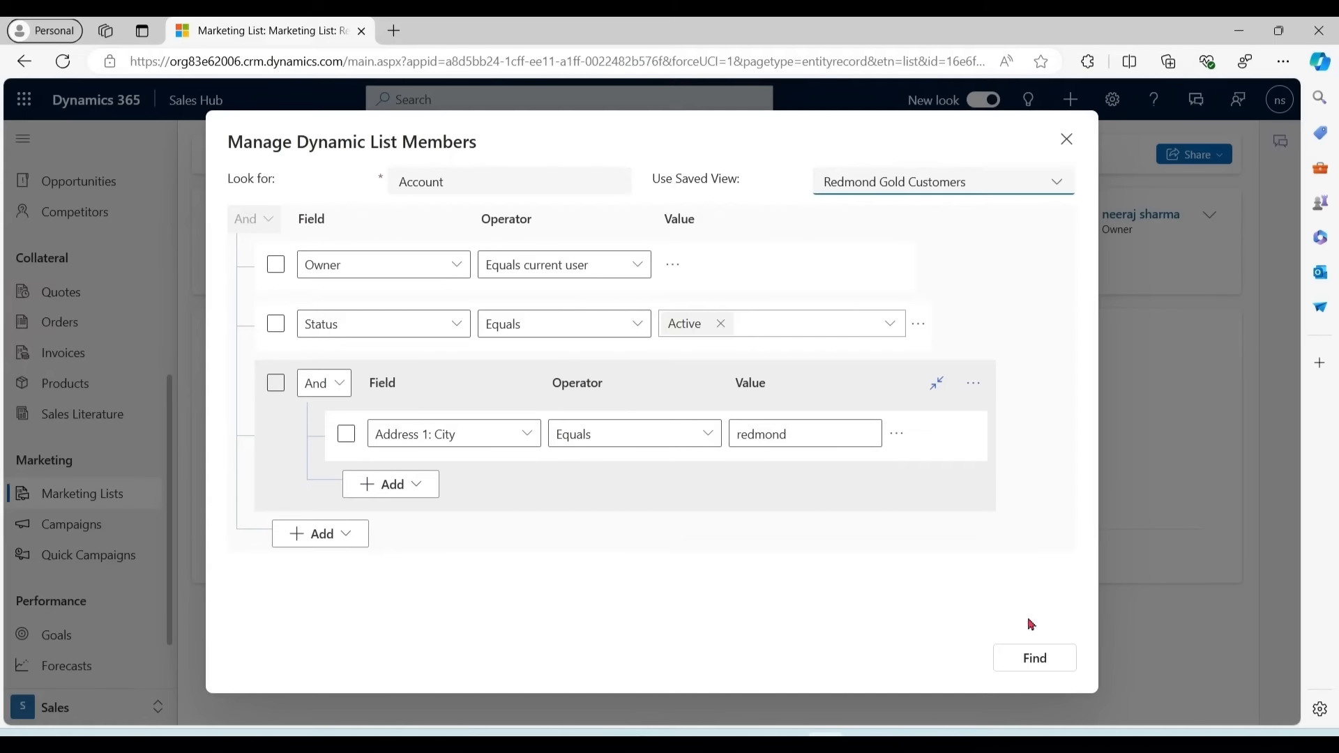
click(1036, 658)
click(1034, 661)
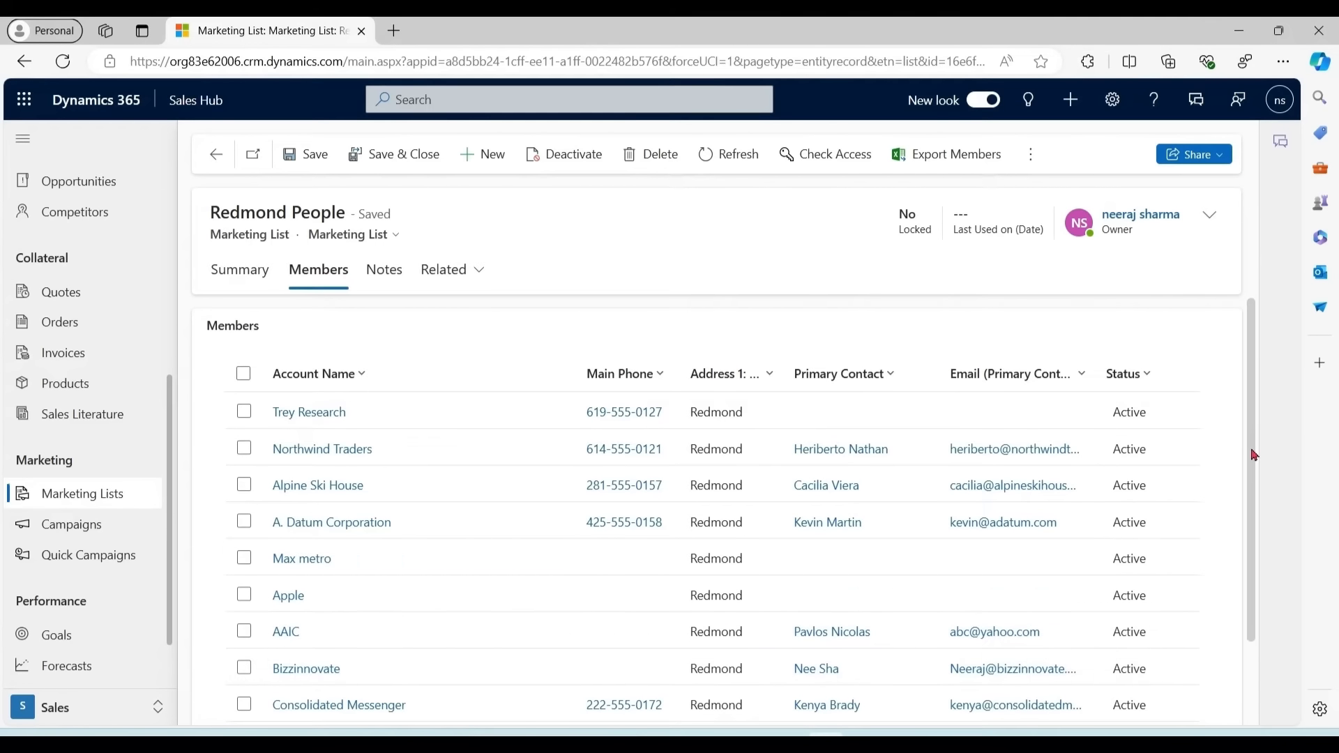
scroll(1250, 454, down, 2)
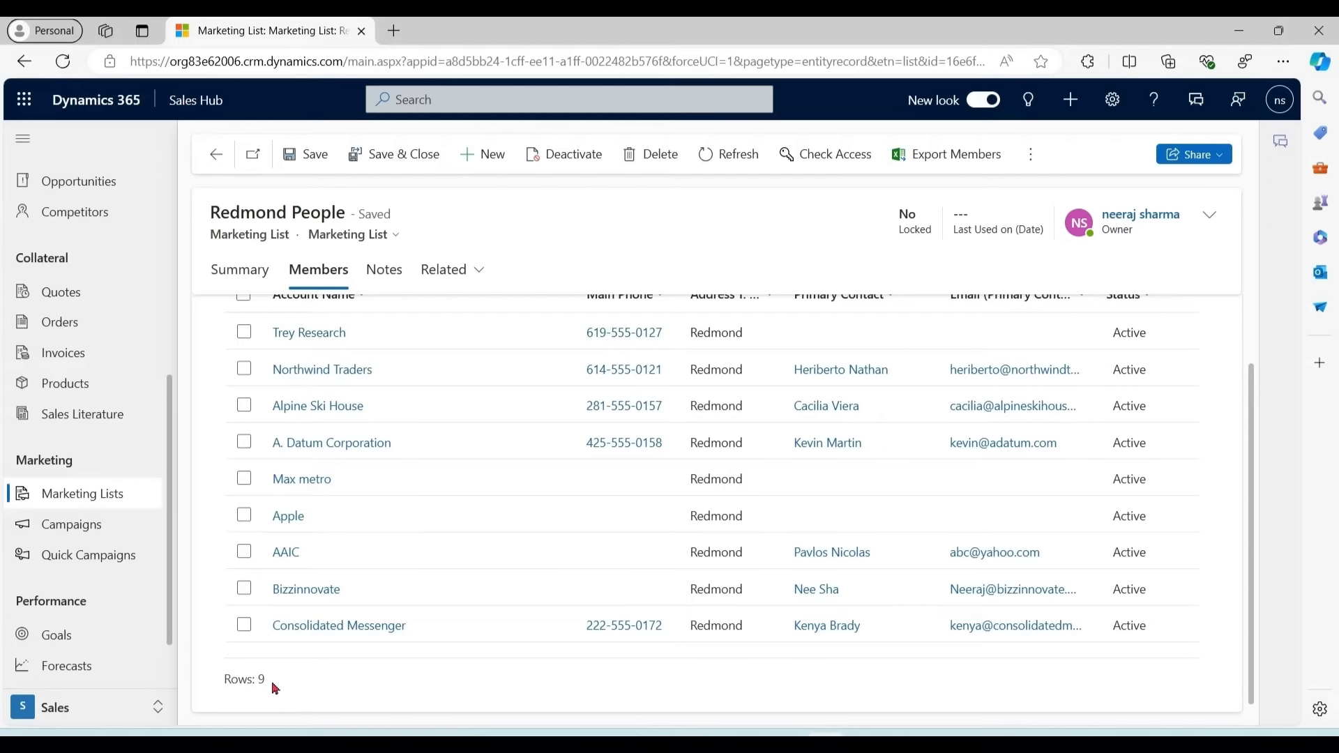
drag(275, 689, 223, 682)
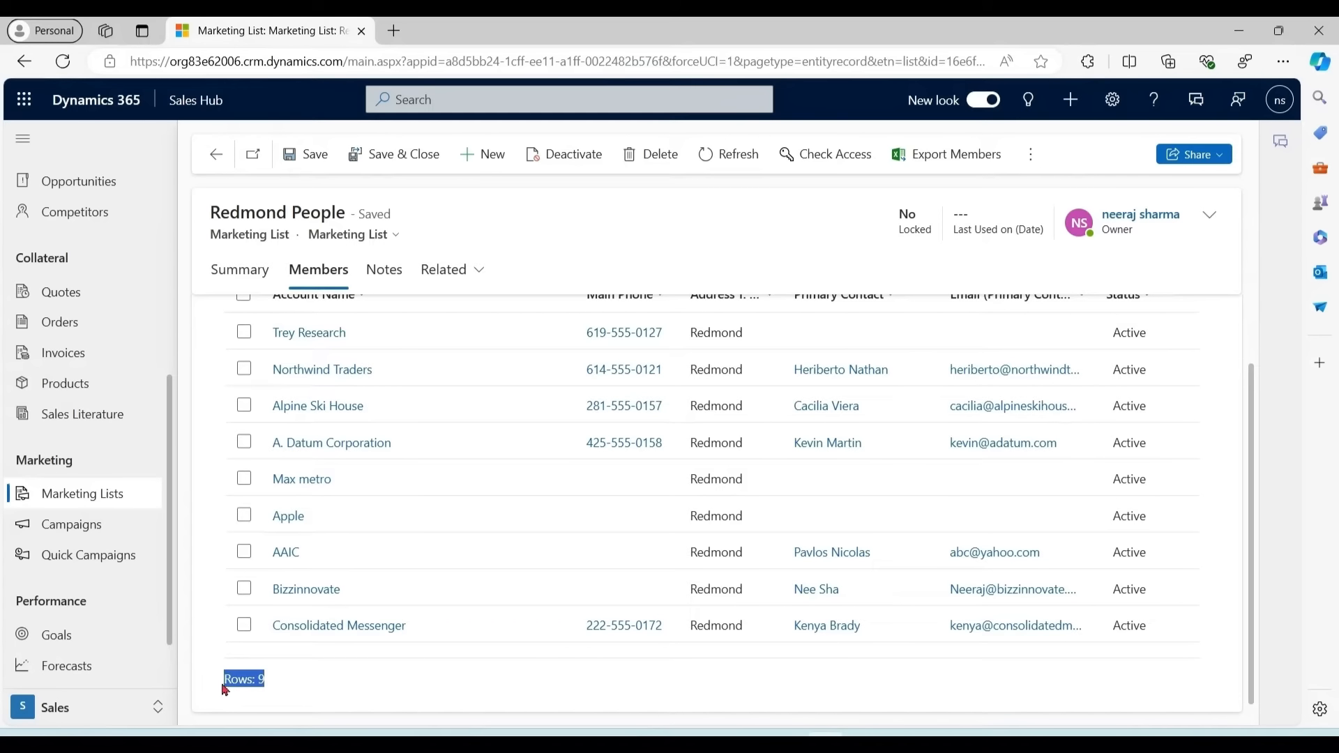
Start a new account record and name it Aerospace.
click(63, 709)
scroll(104, 422, up, 3)
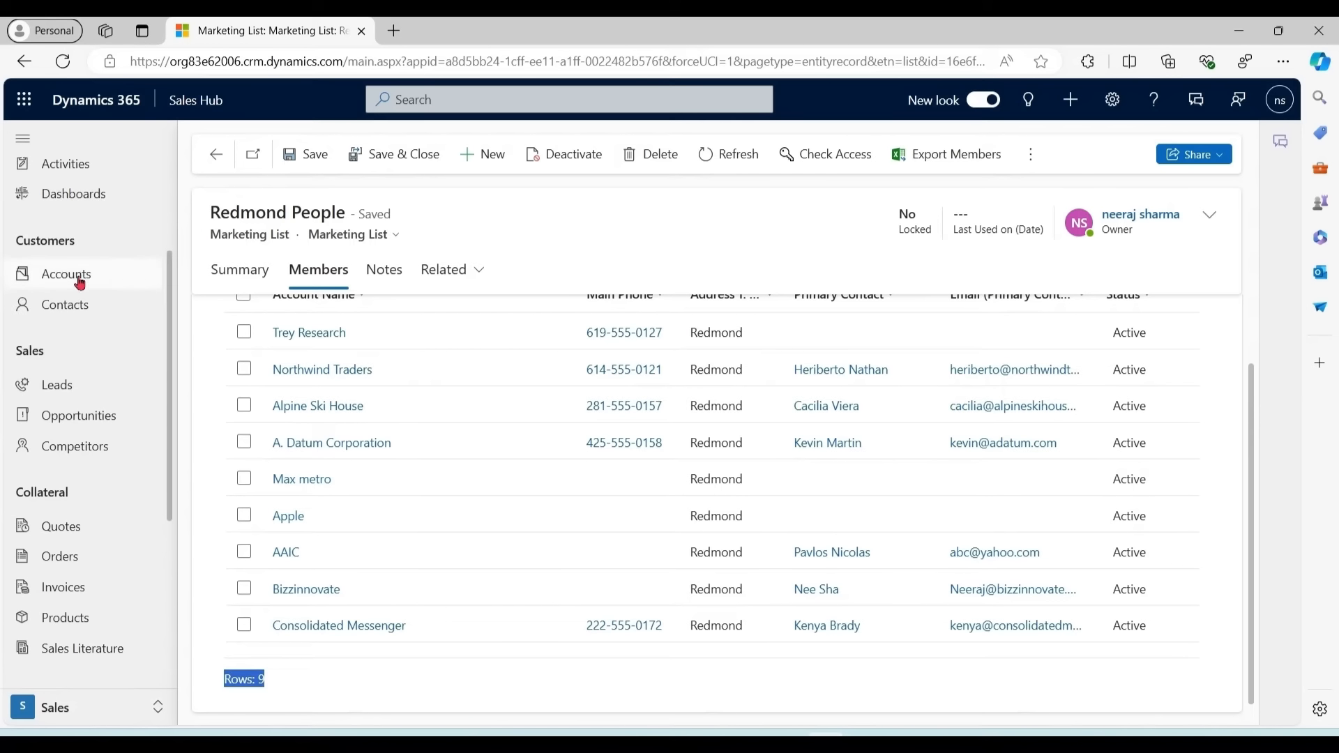
click(80, 281)
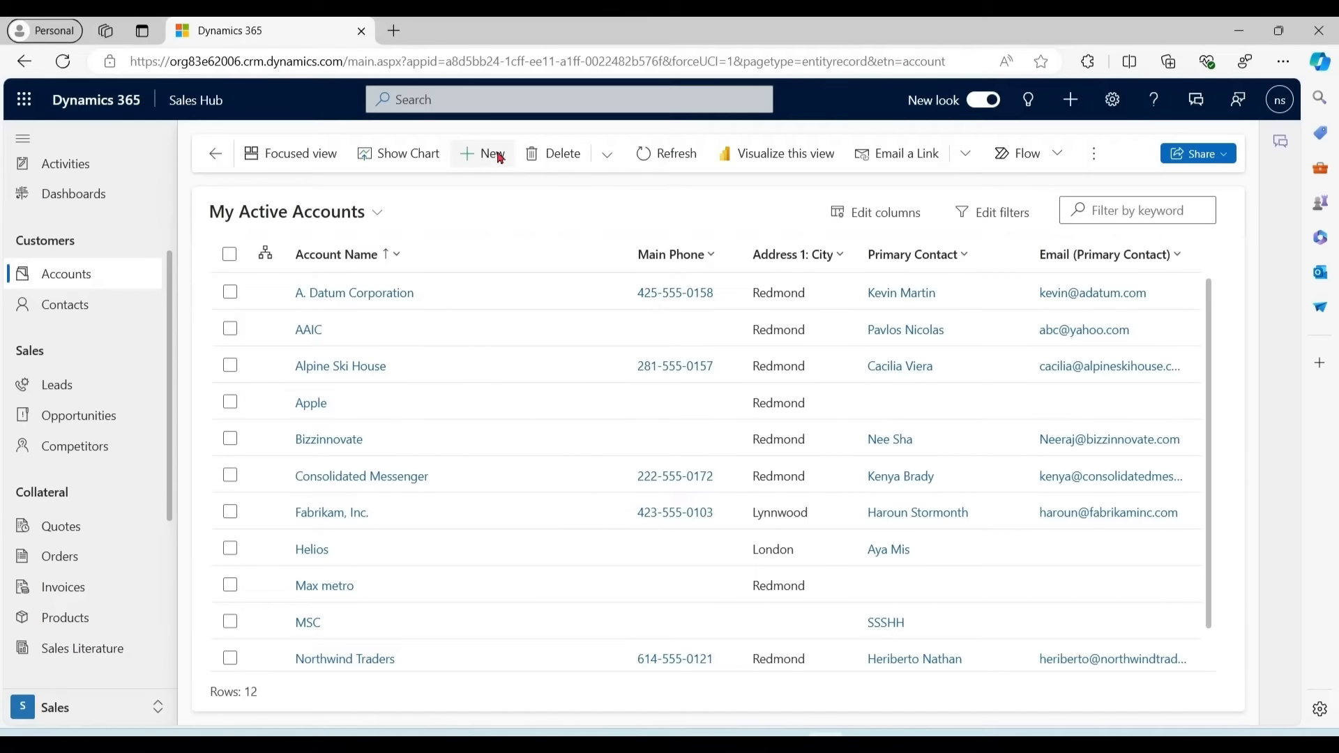
click(500, 158)
click(415, 390)
text(Aero)
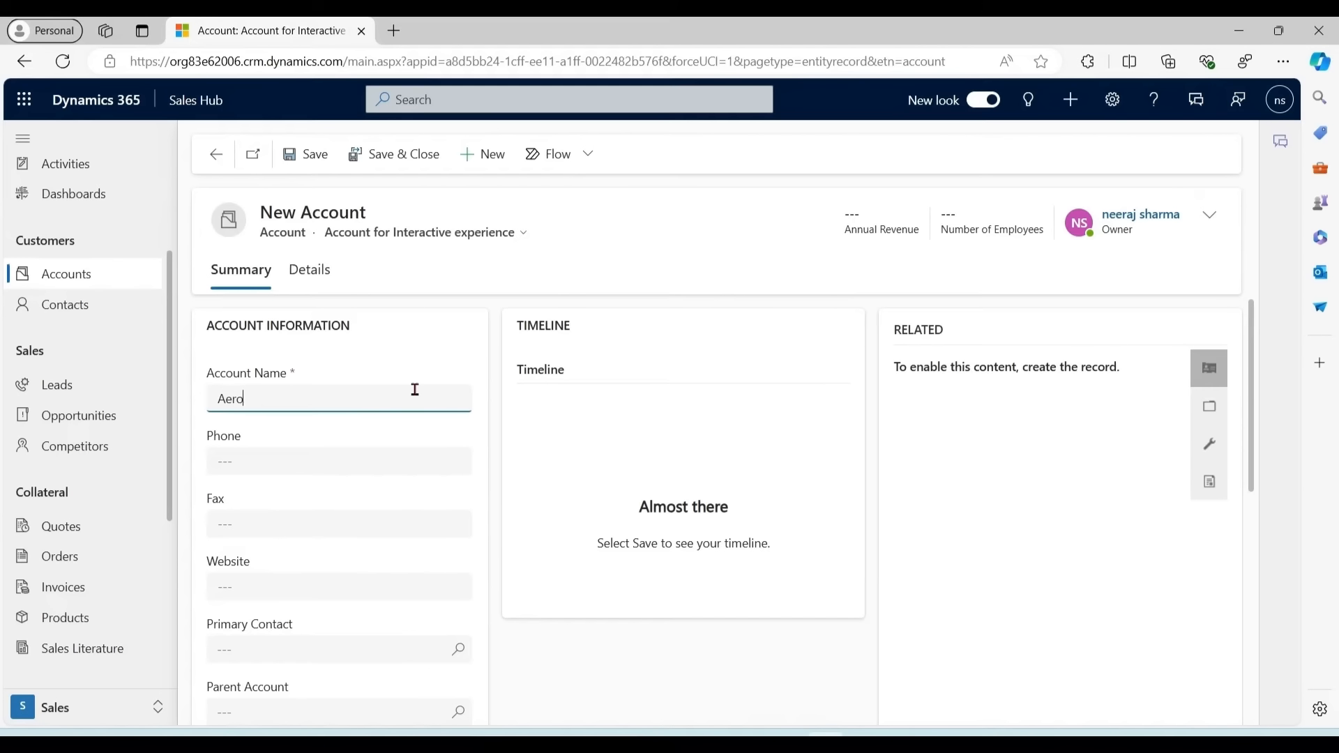
text(space)
Set the Aerospace account's Address 1 city to Redmond, and save and close the record.
drag(1252, 398, 1253, 509)
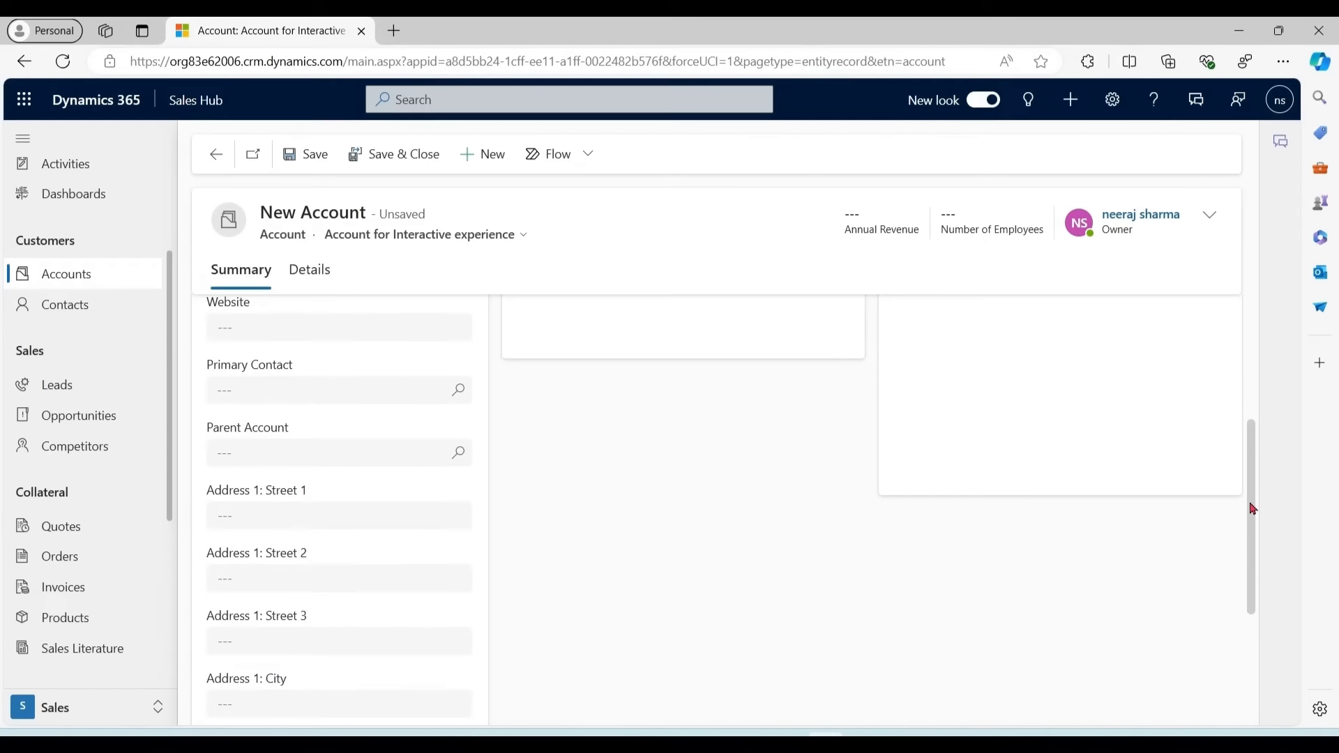
scroll(1250, 499, down, 2)
click(435, 597)
text(Redo)
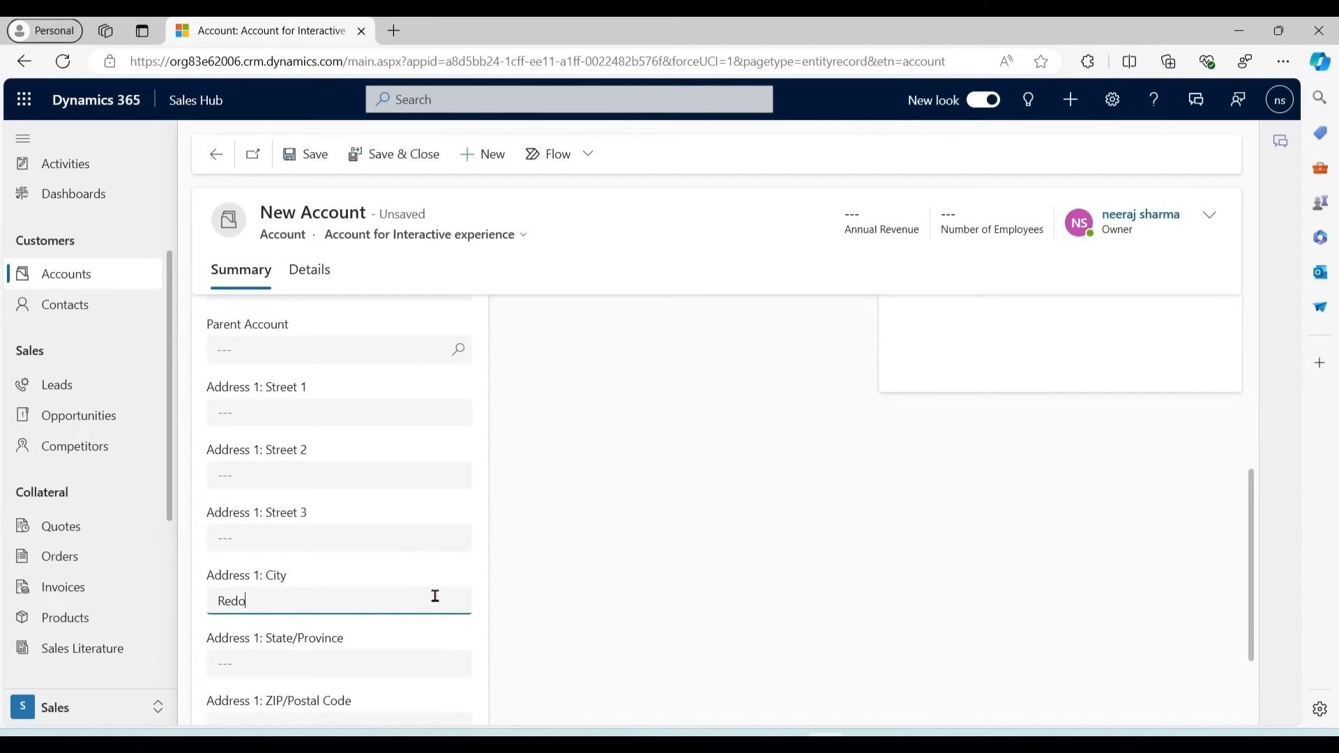
key(BackSpace)
text(mond)
click(419, 153)
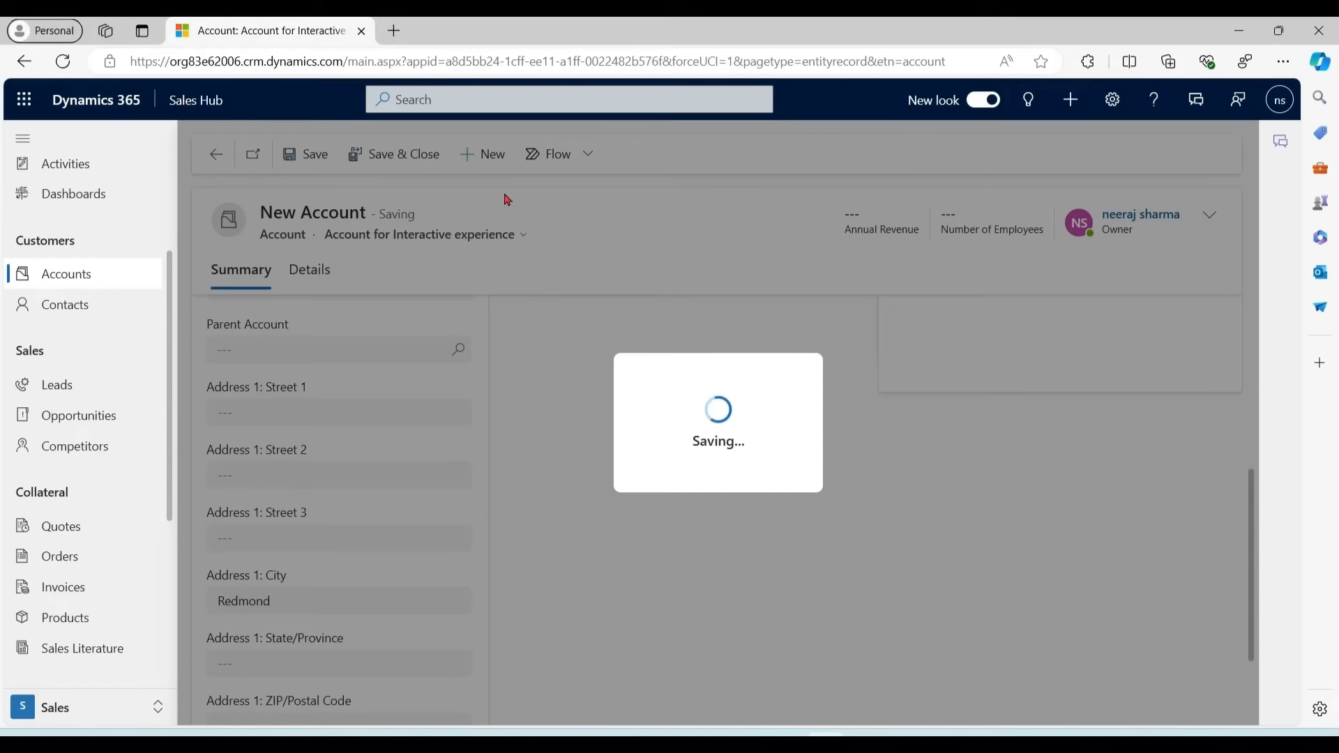
Reopen the Redmond People marketing list and check whether the Aerospace account is among its members.
drag(170, 470, 165, 599)
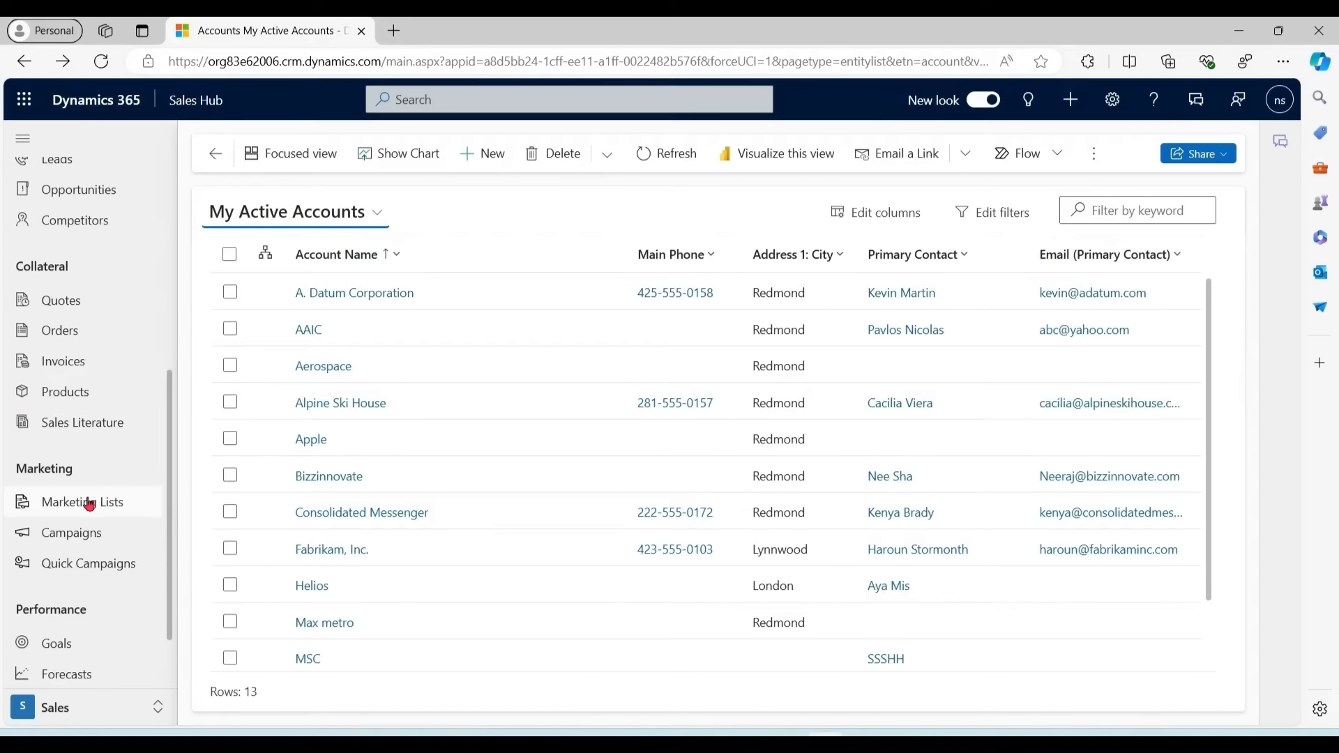
click(87, 502)
click(312, 331)
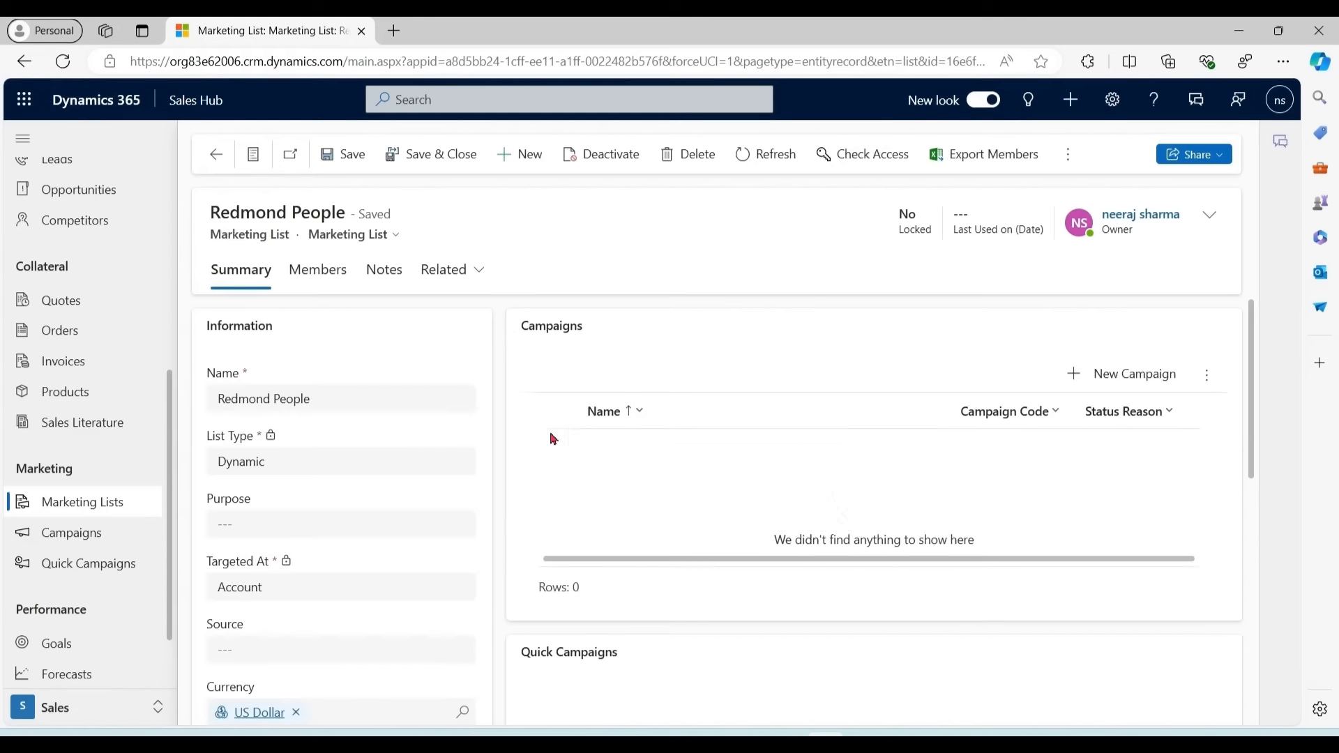
click(320, 272)
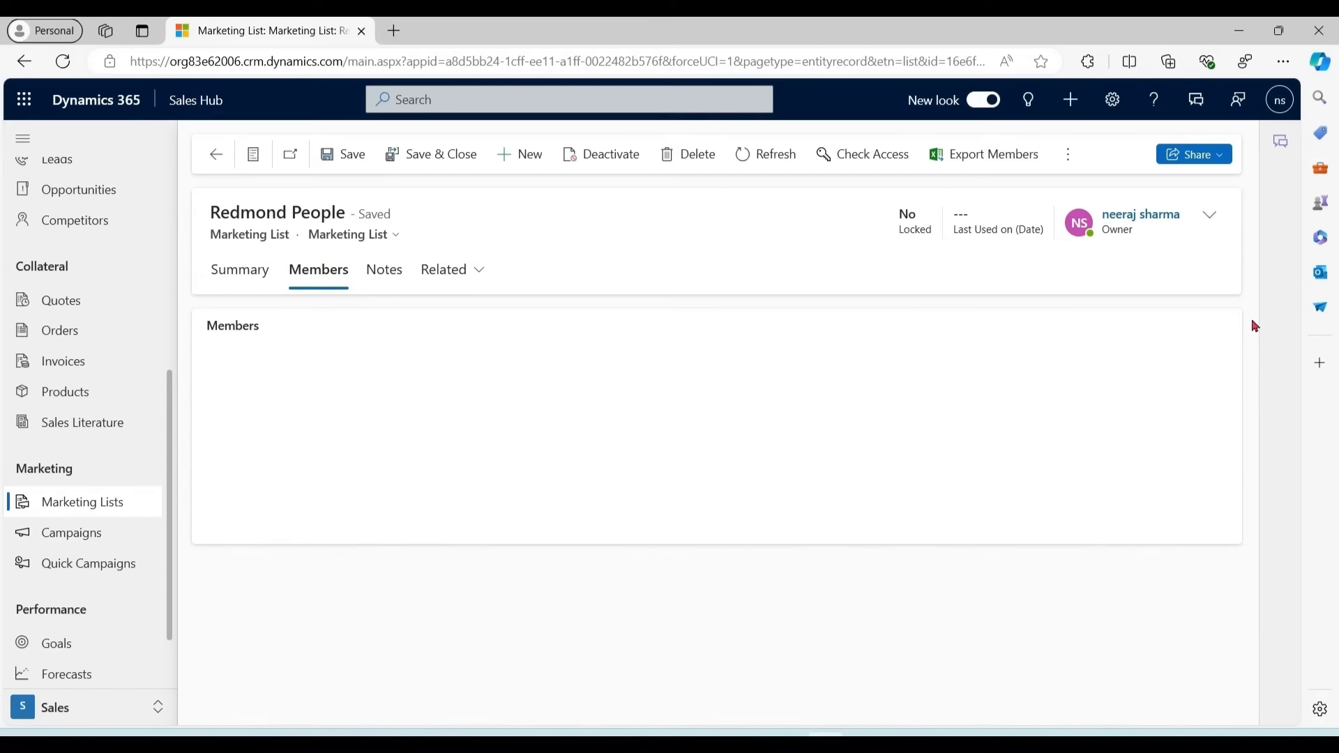
drag(1251, 347, 1252, 457)
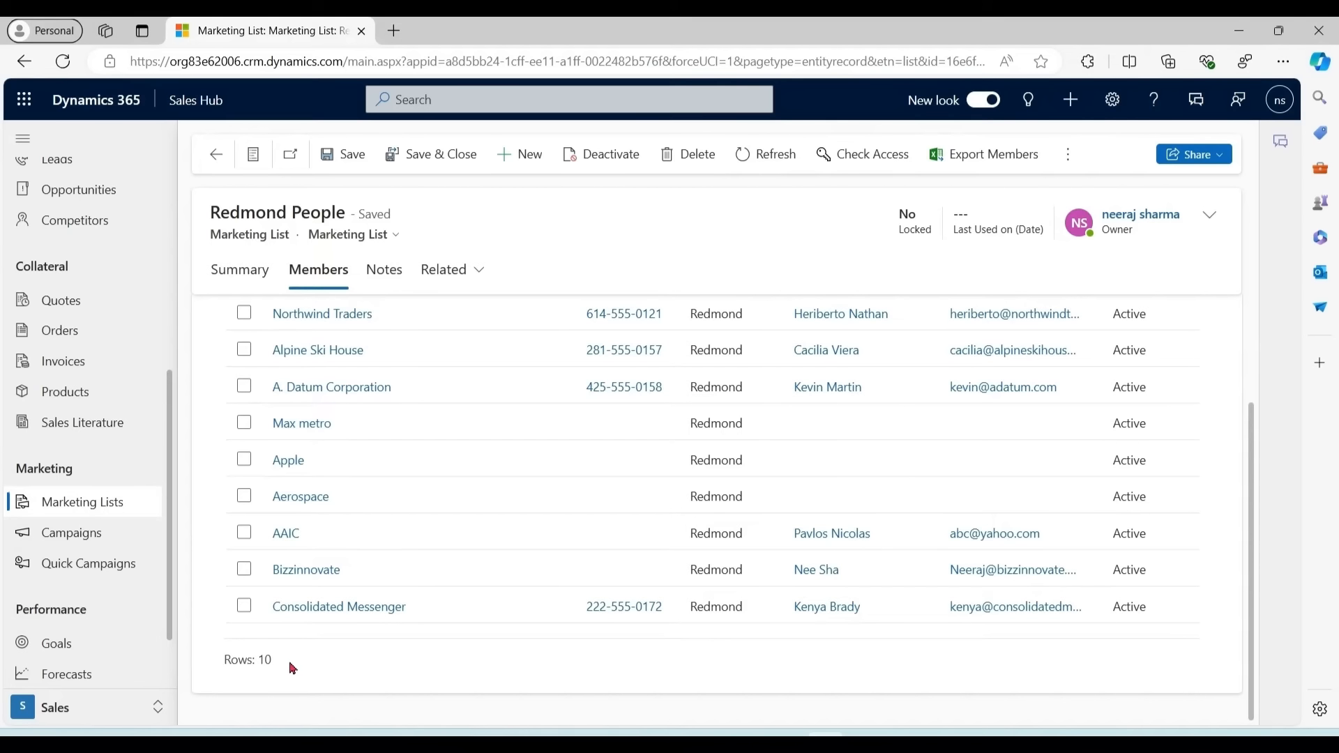
drag(287, 662, 218, 672)
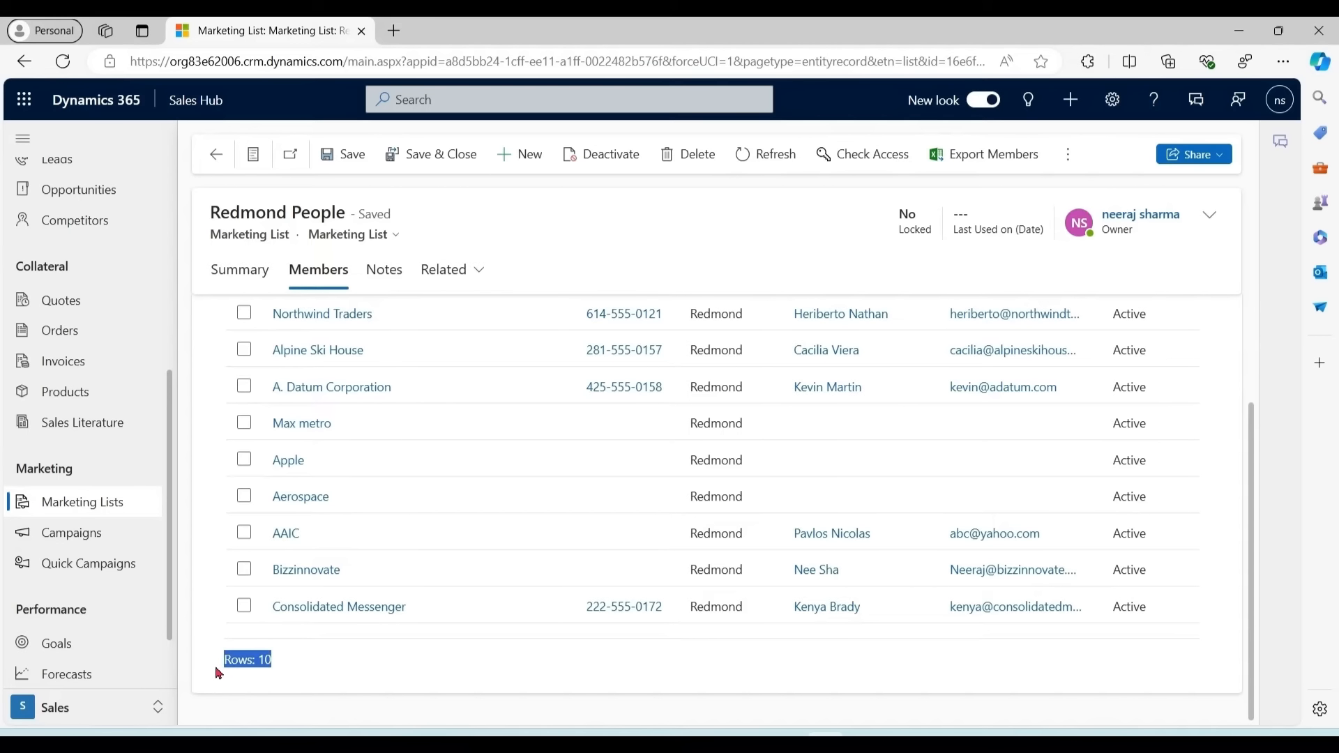
Open the Redmond Customers marketing list and check its members for the Aerospace account.
click(67, 514)
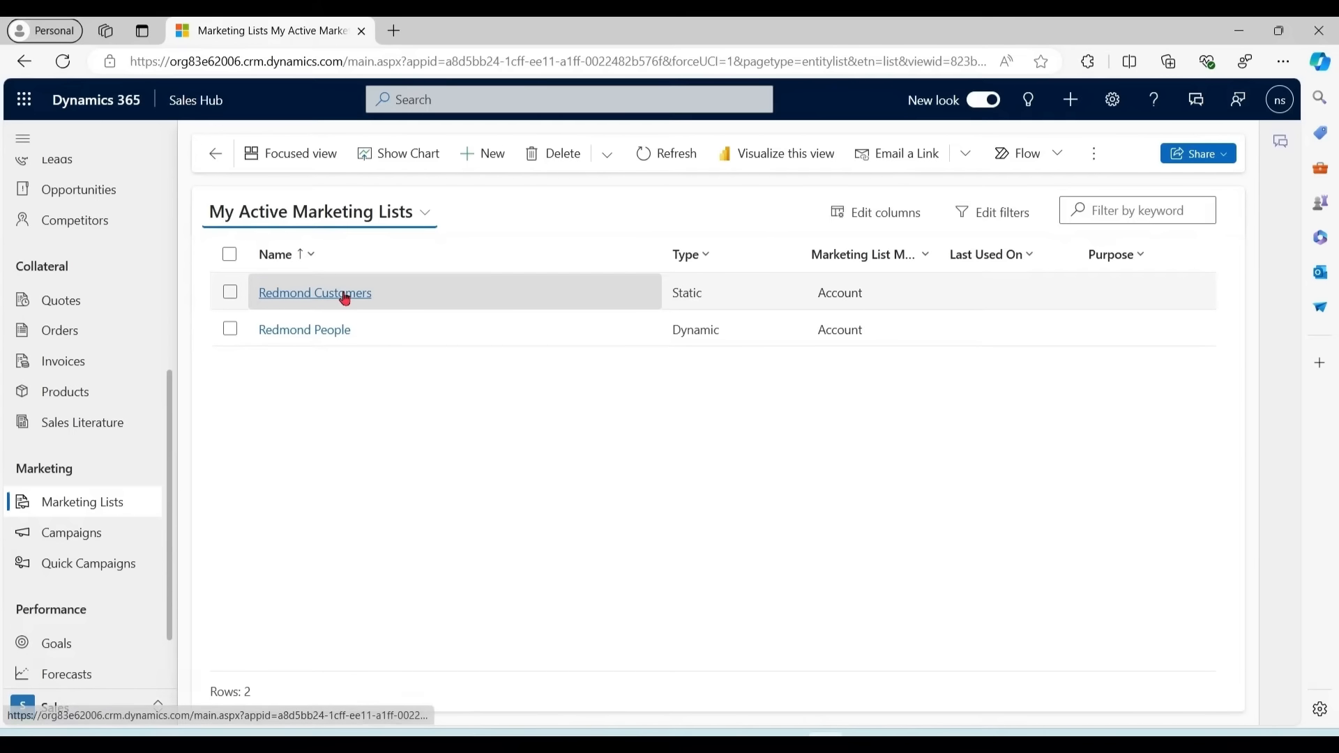
click(344, 293)
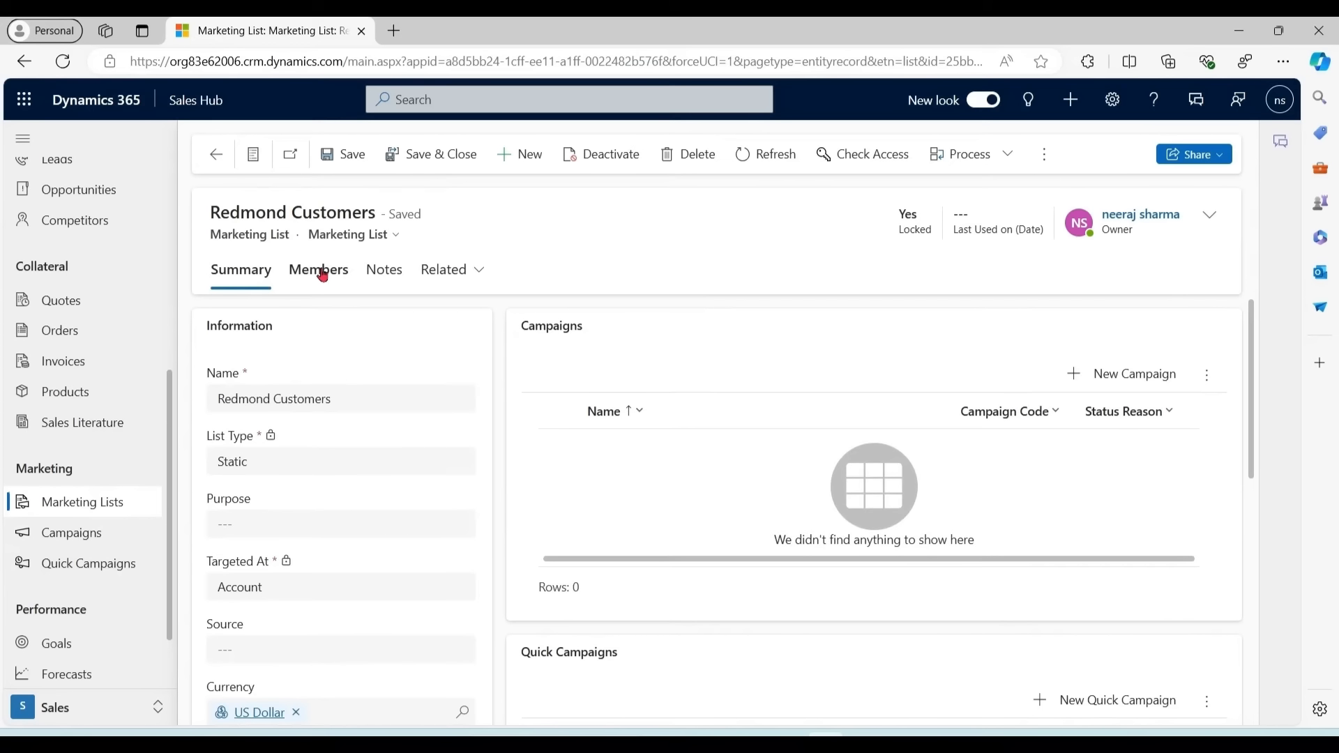
click(319, 270)
scroll(1259, 432, down, 1)
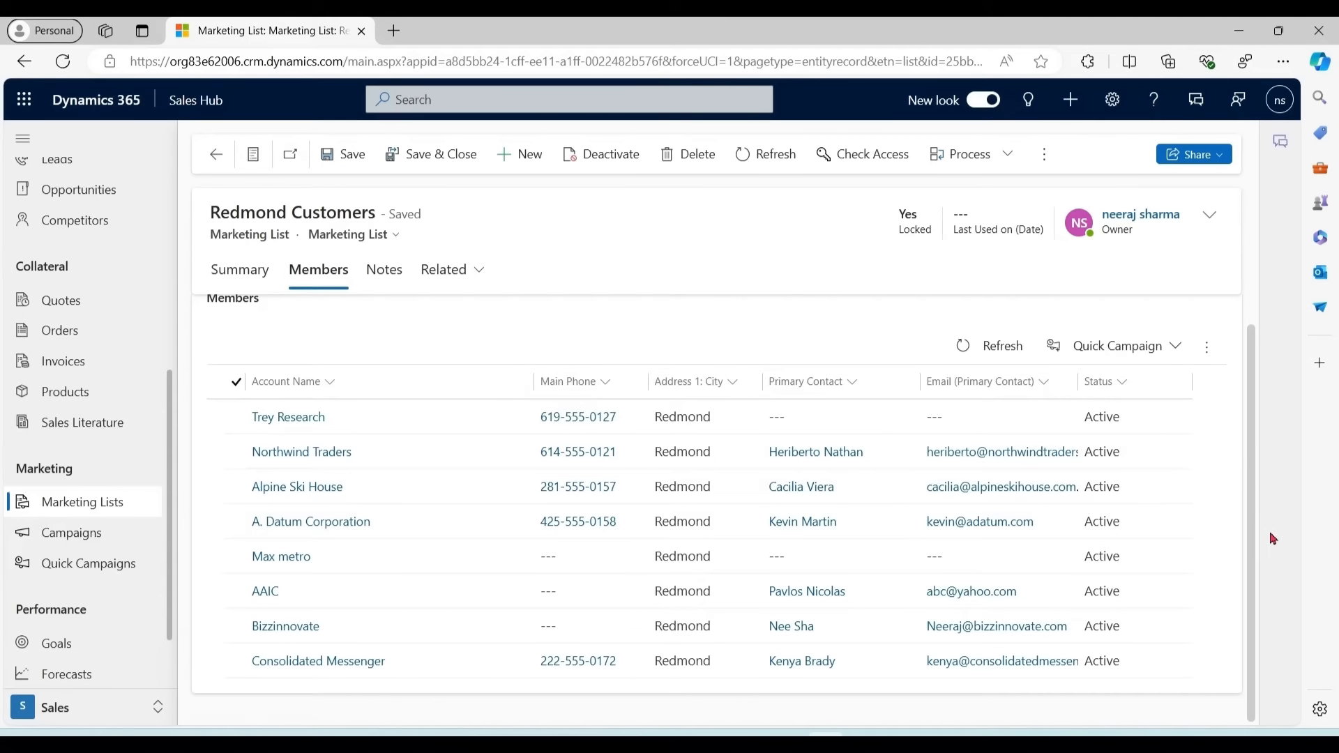
Start a new quick campaign from the Redmond Customers list and name it Weekend Sale.
drag(169, 402, 171, 170)
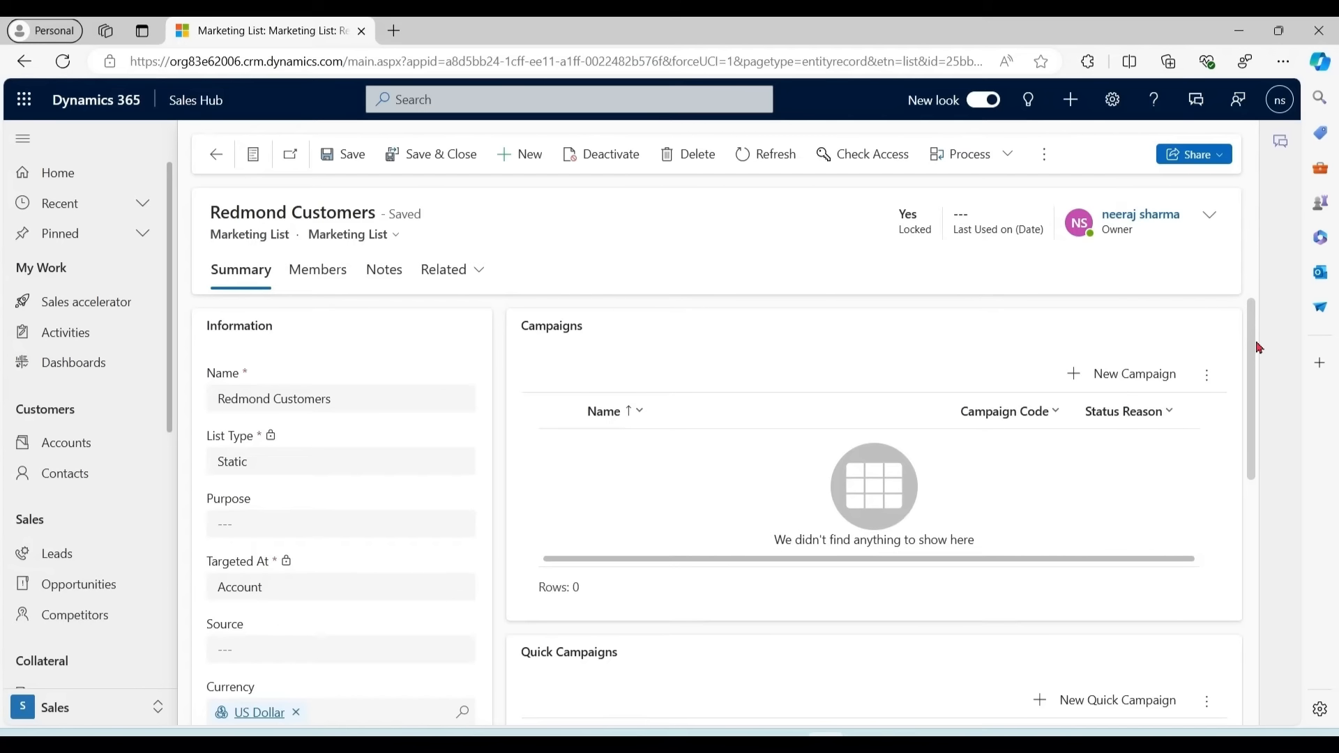
drag(1258, 347, 1252, 266)
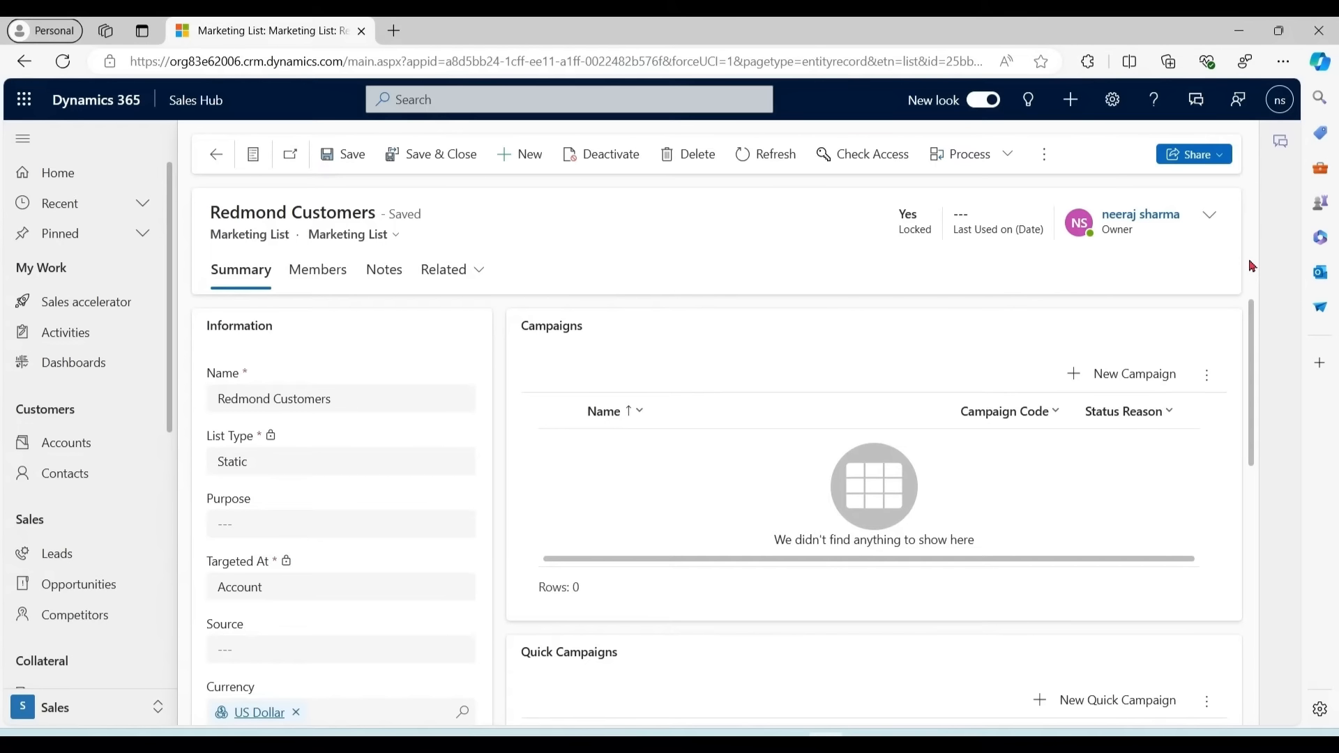
drag(1256, 341, 1249, 449)
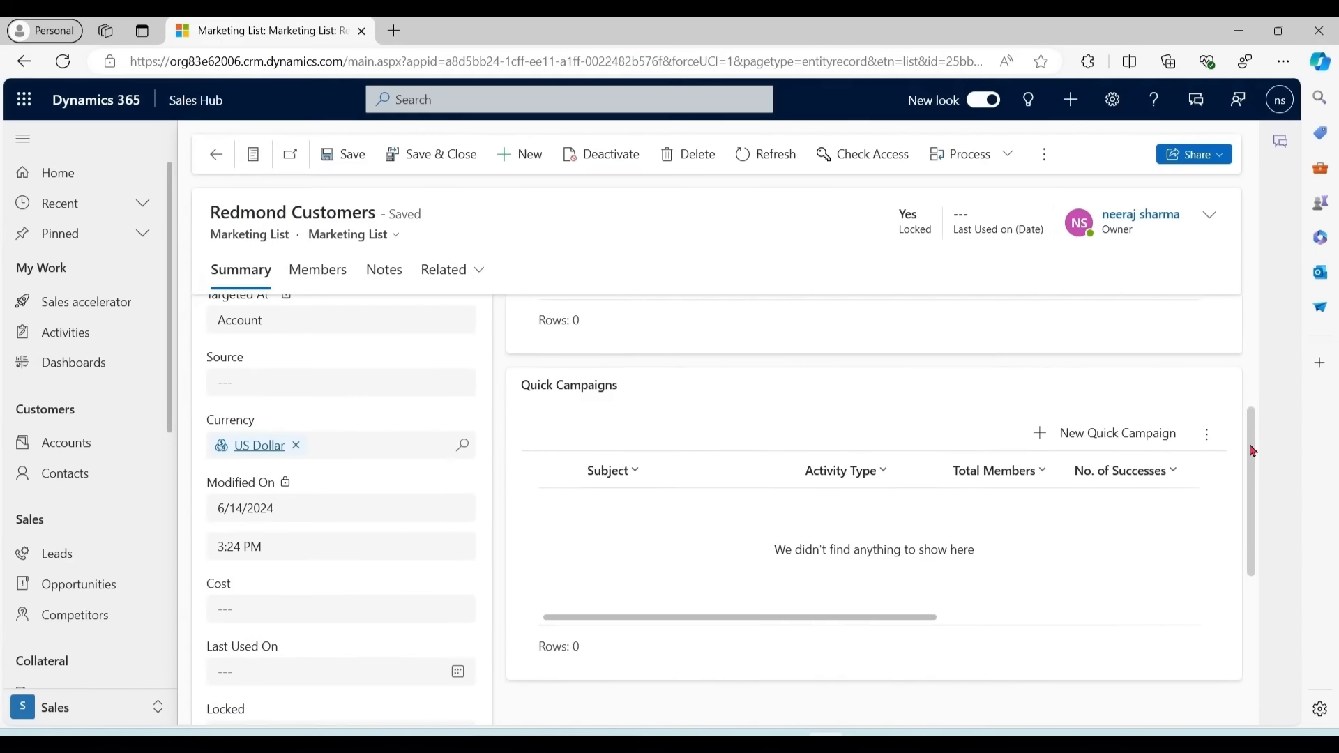
click(1110, 435)
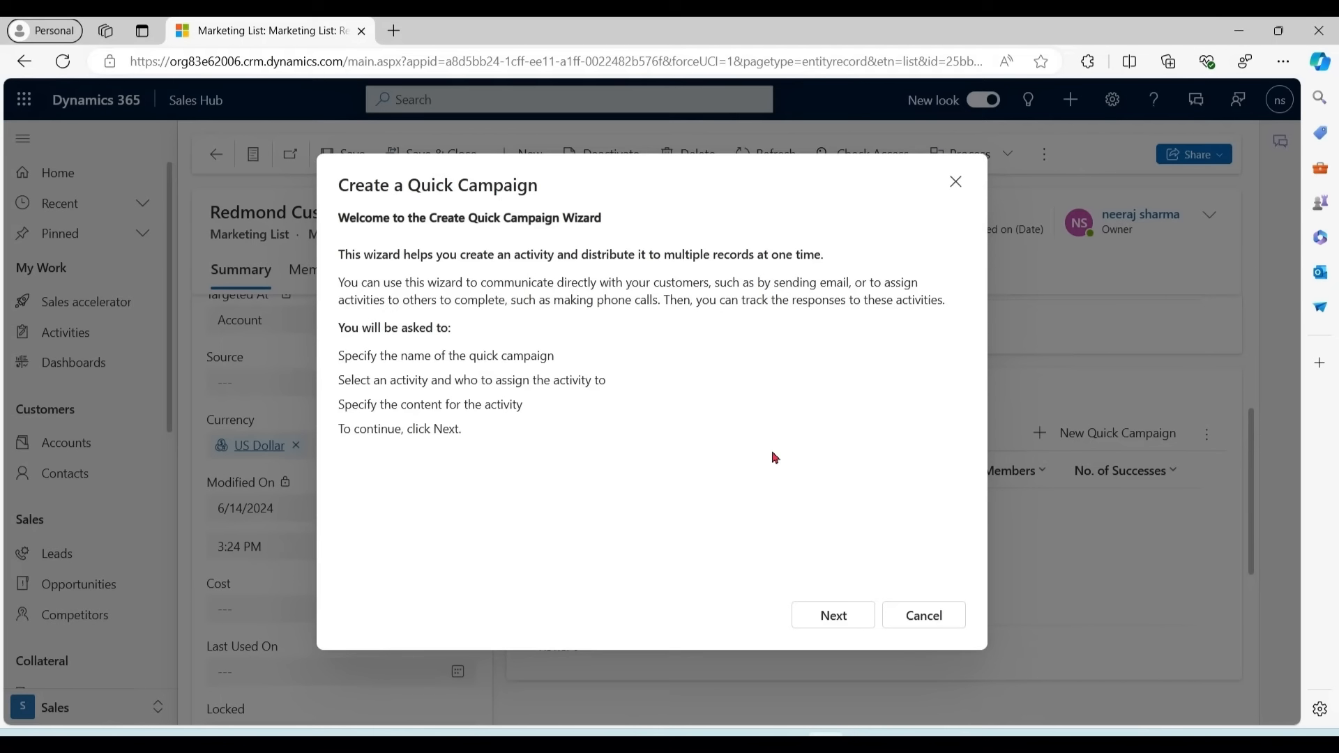
click(835, 617)
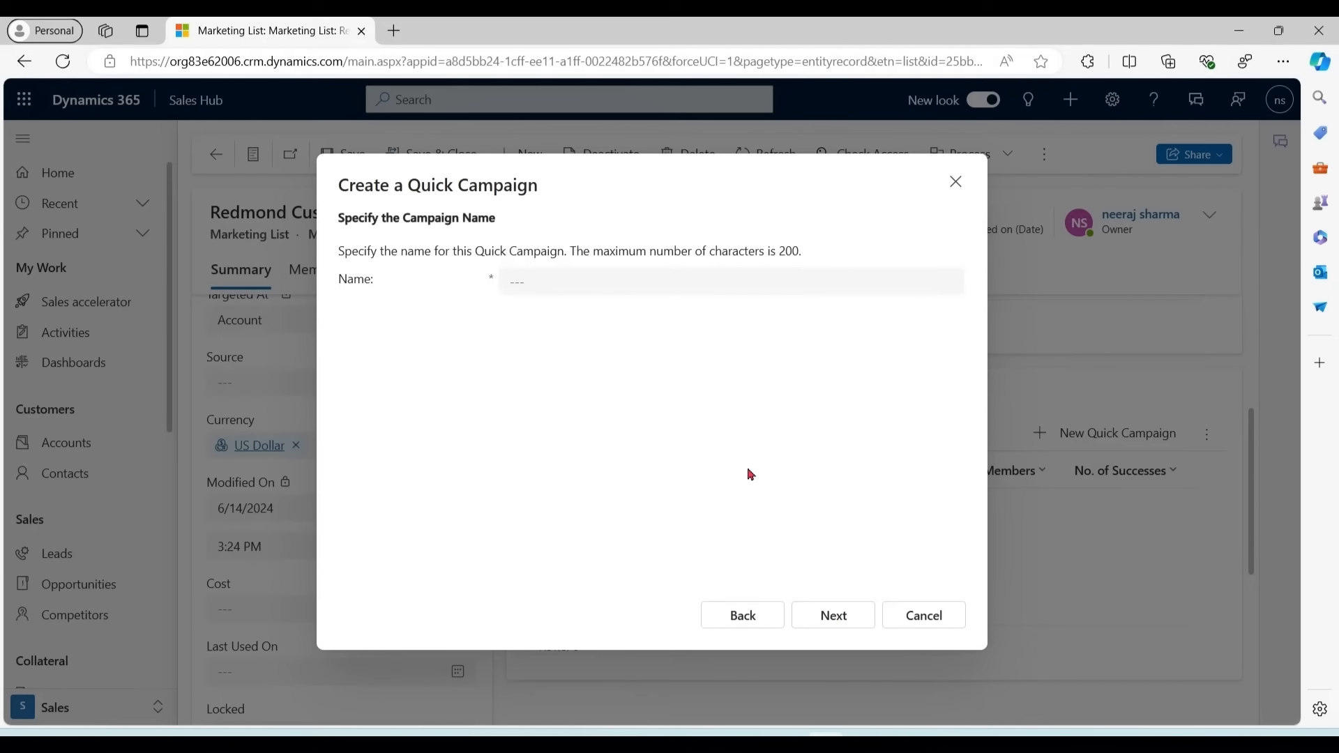
click(925, 284)
text(Weeke)
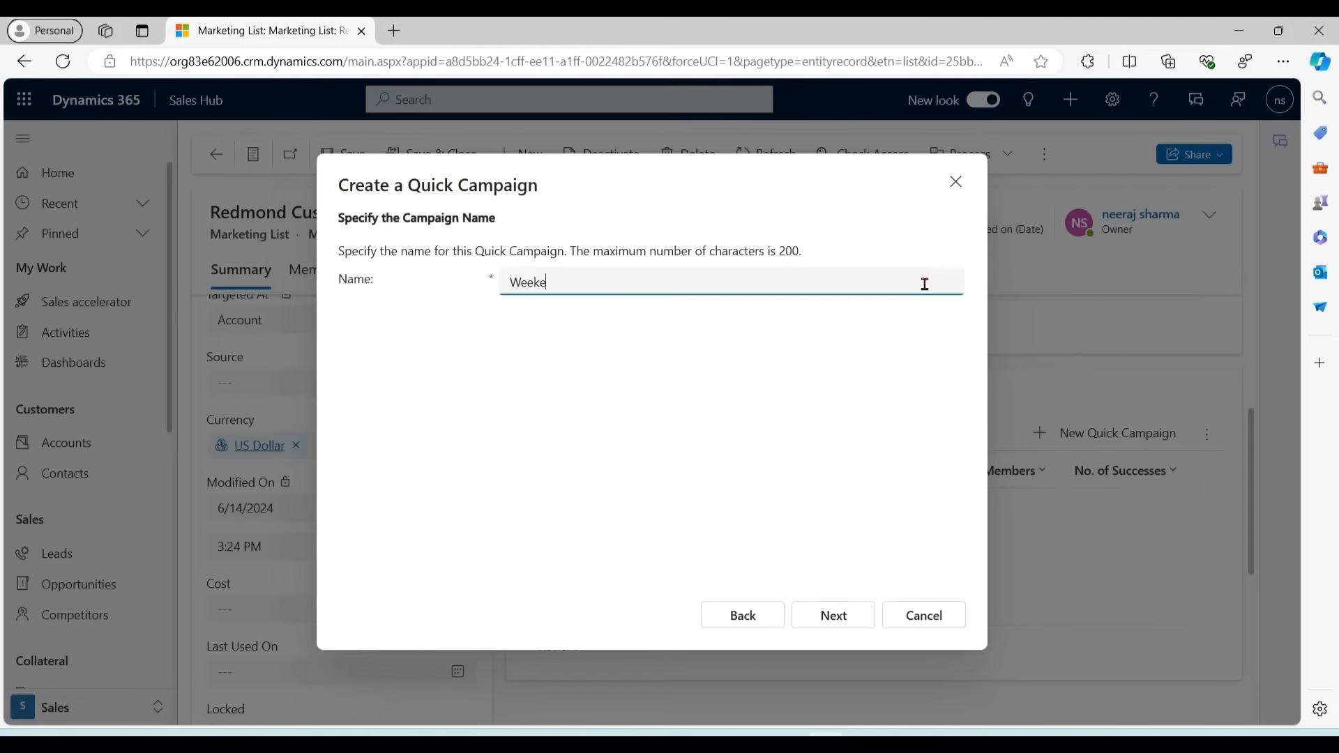
text(nd Sale)
click(833, 616)
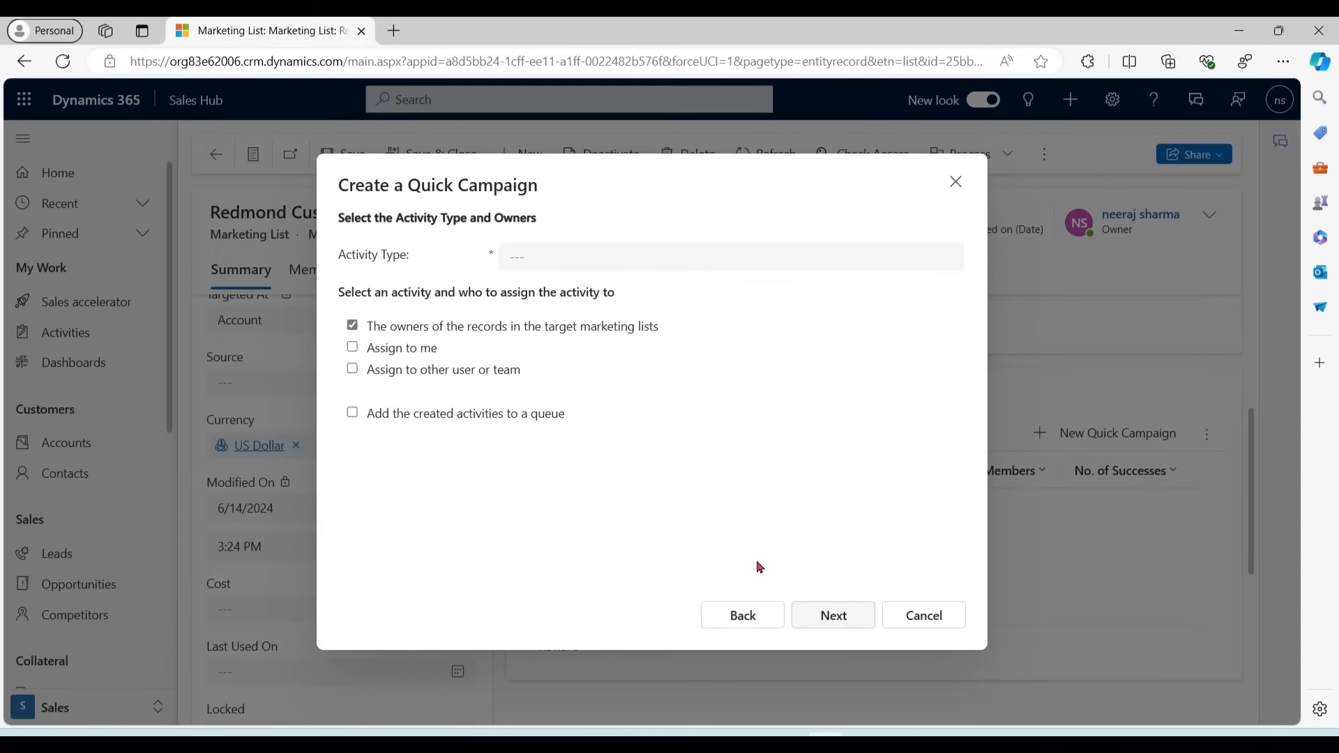
Set the quick campaign's activity type to Email, assigned to me, without marking the emails to be sent and closed.
click(878, 258)
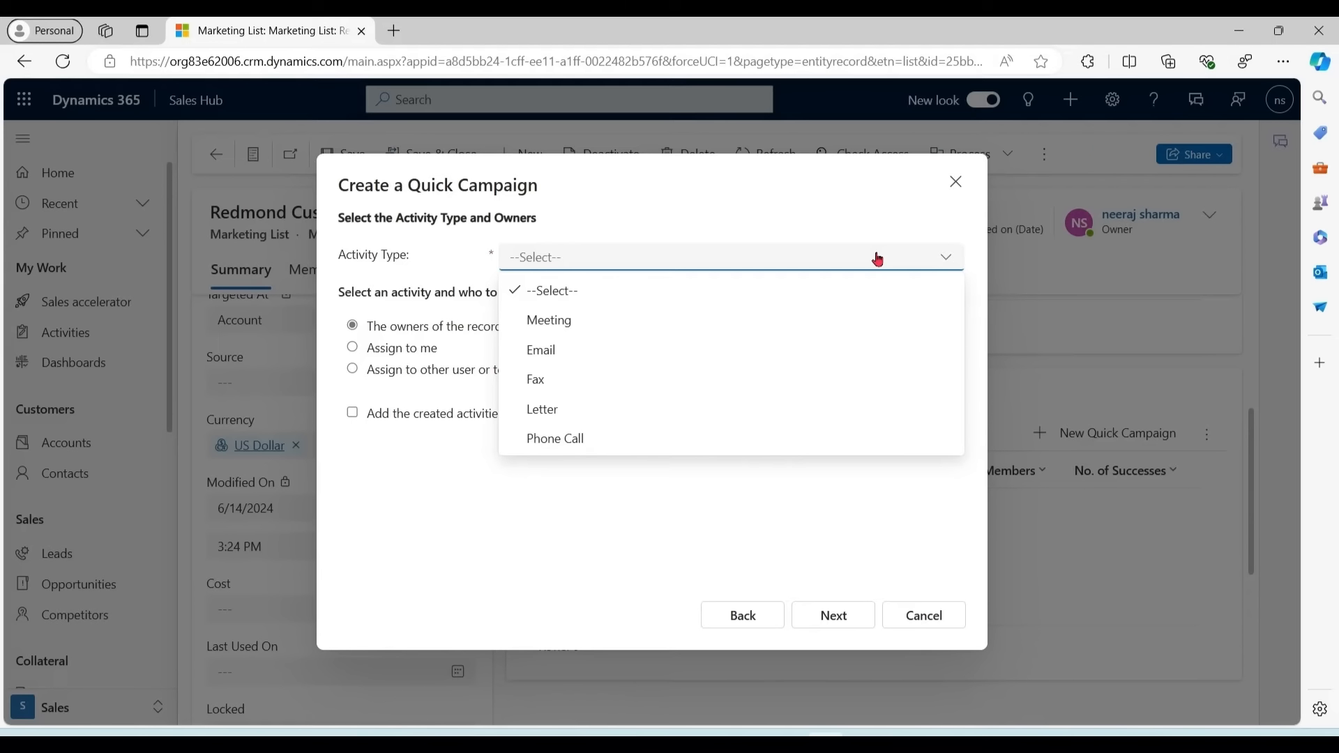
click(633, 358)
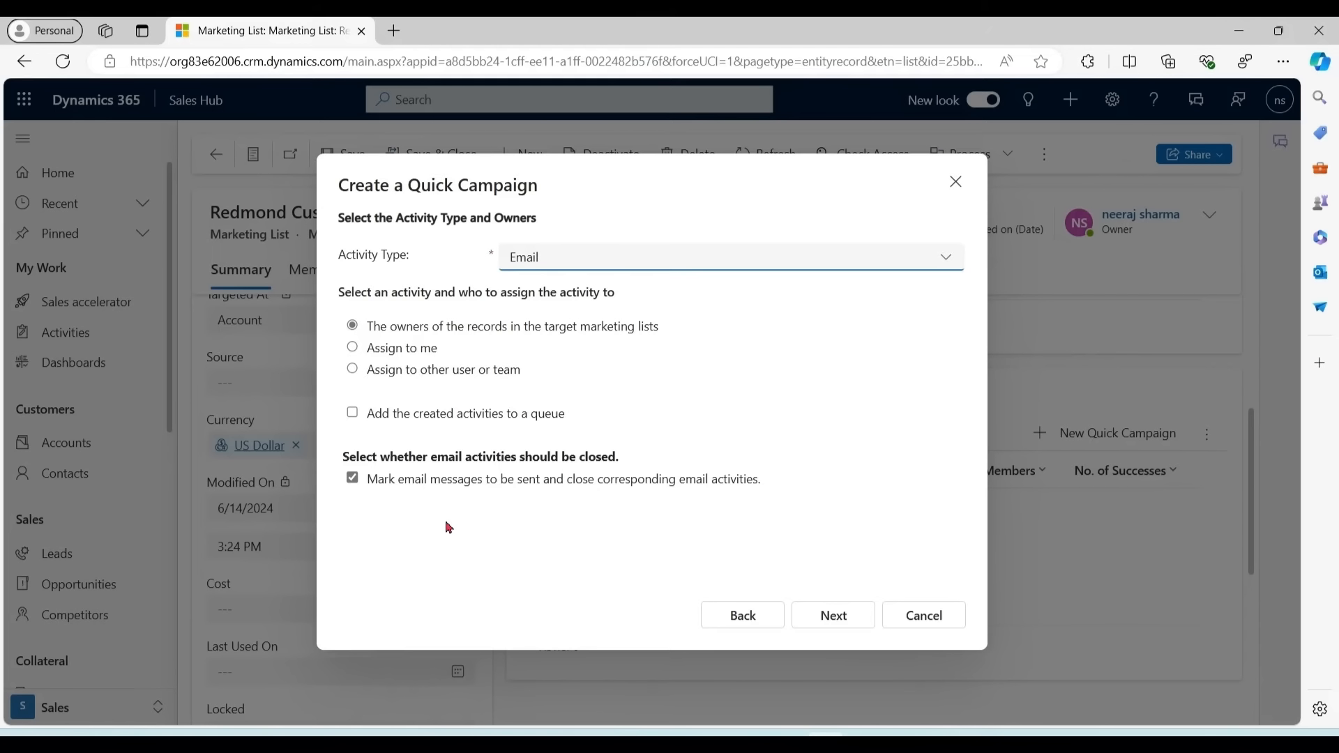
click(353, 480)
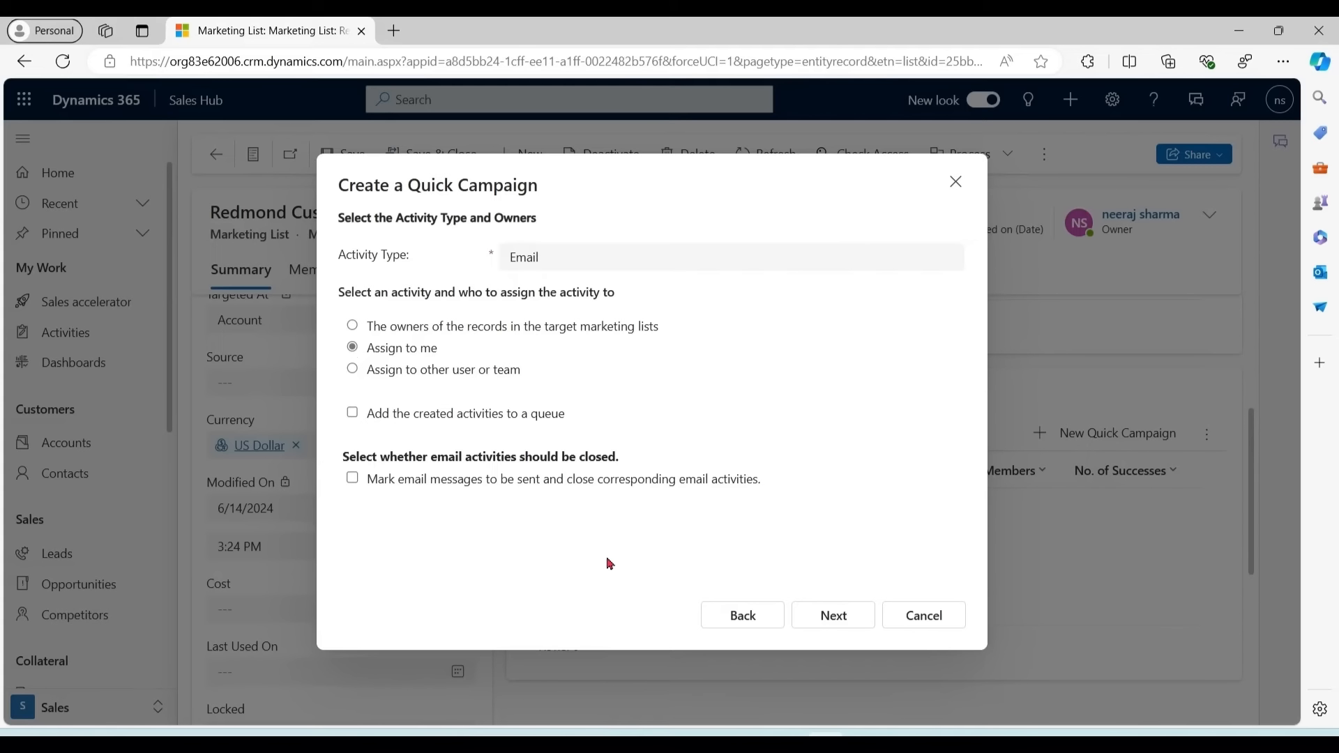
click(833, 618)
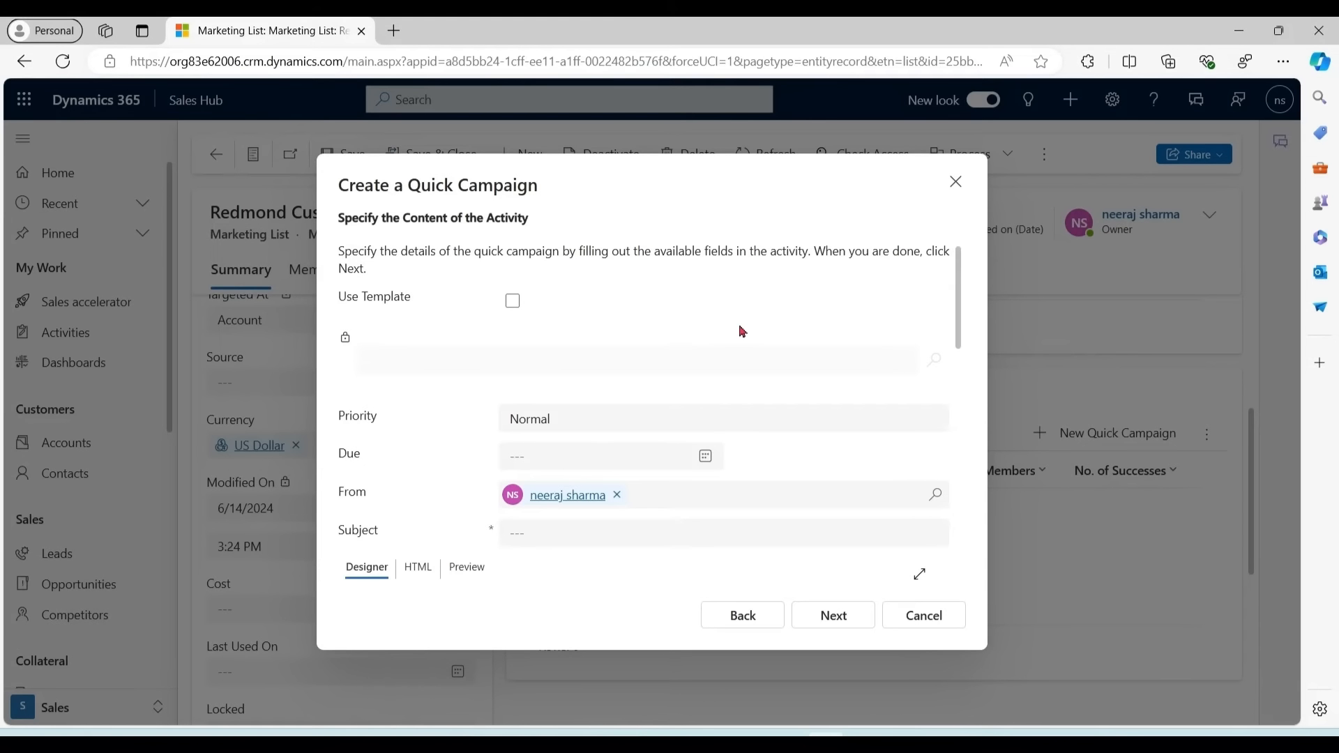
Write the campaign email without a template, with the subject "Weekend Sale Catch up" and "Hi" as the body text.
click(516, 307)
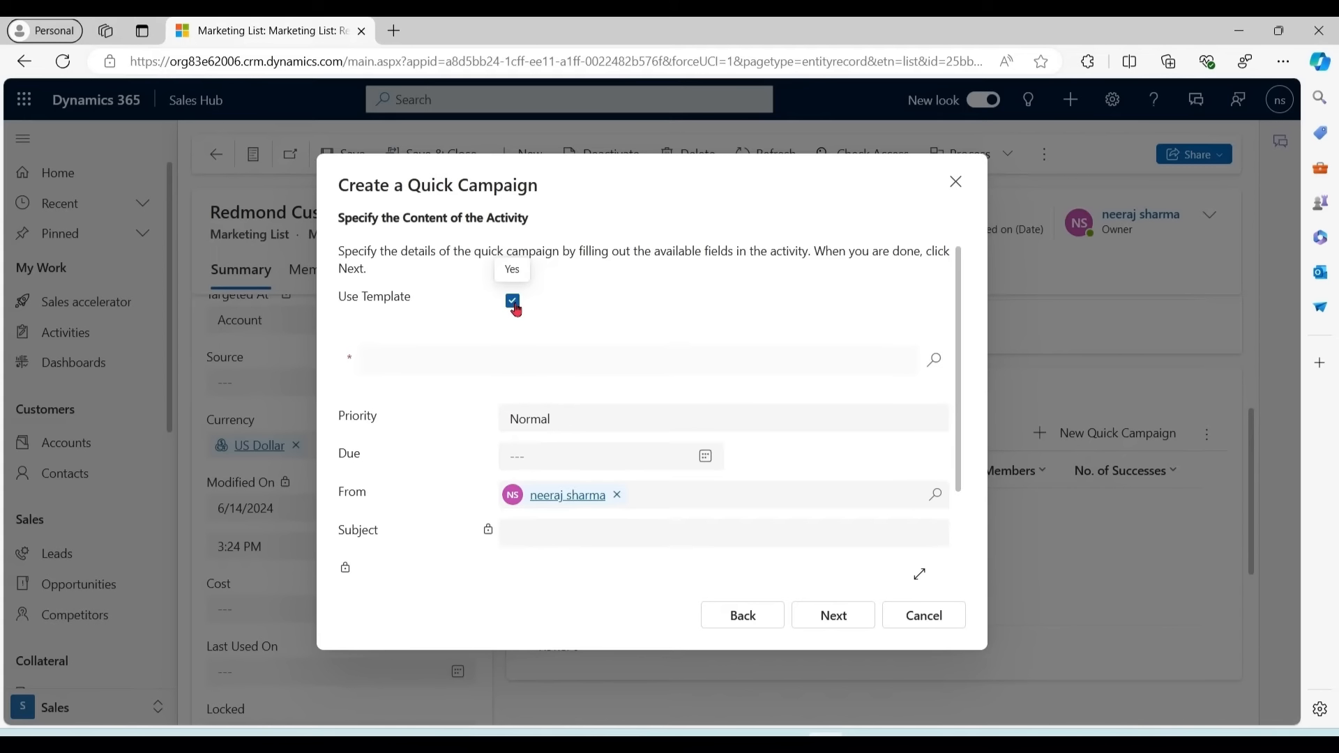
click(513, 301)
scroll(952, 356, down, 3)
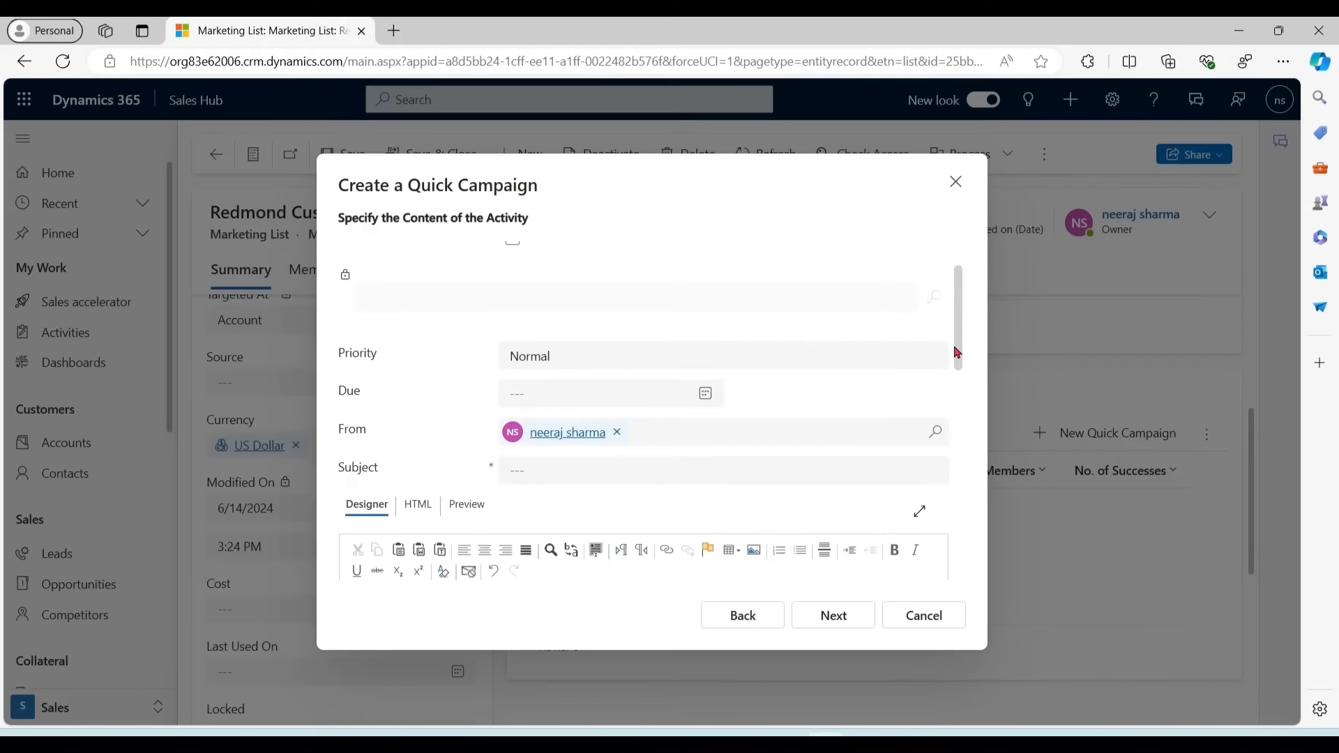
click(855, 357)
text(Weekend Sale )
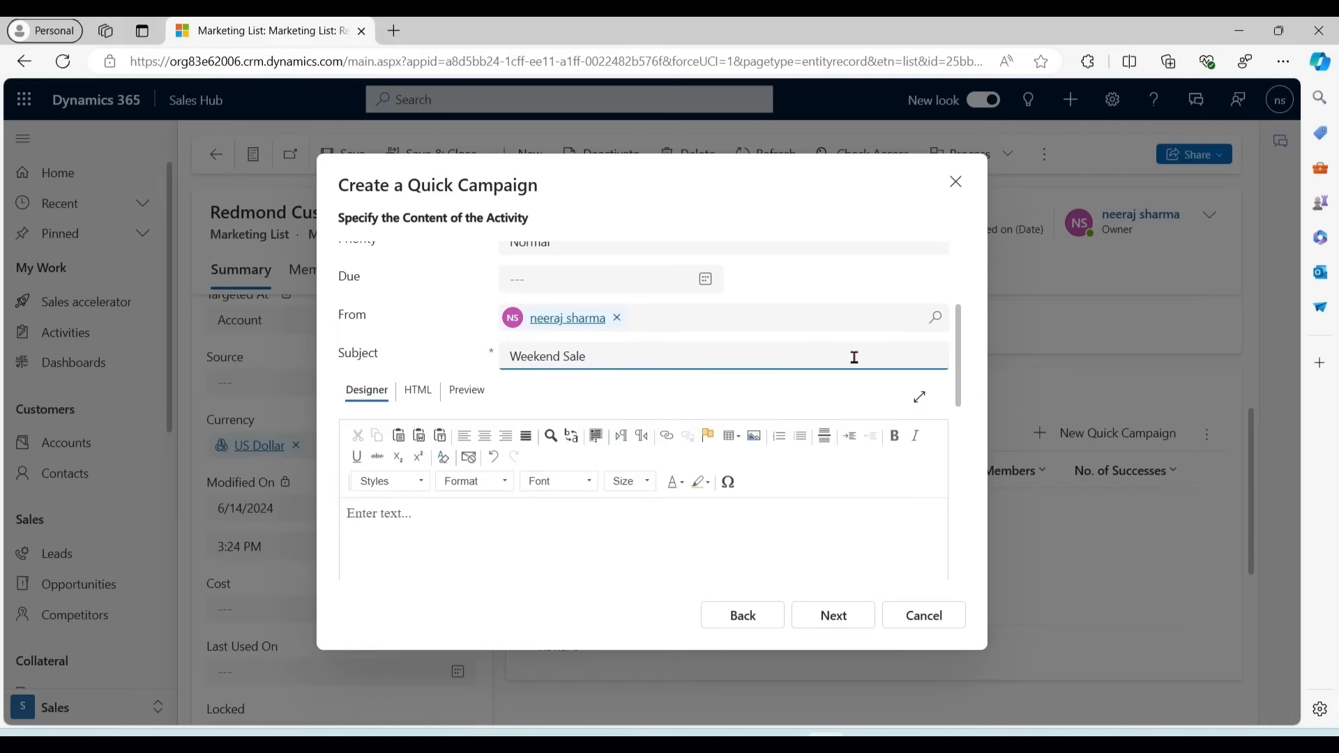
text(Catch up)
click(673, 538)
text(Hi)
scroll(527, 549, down, 1)
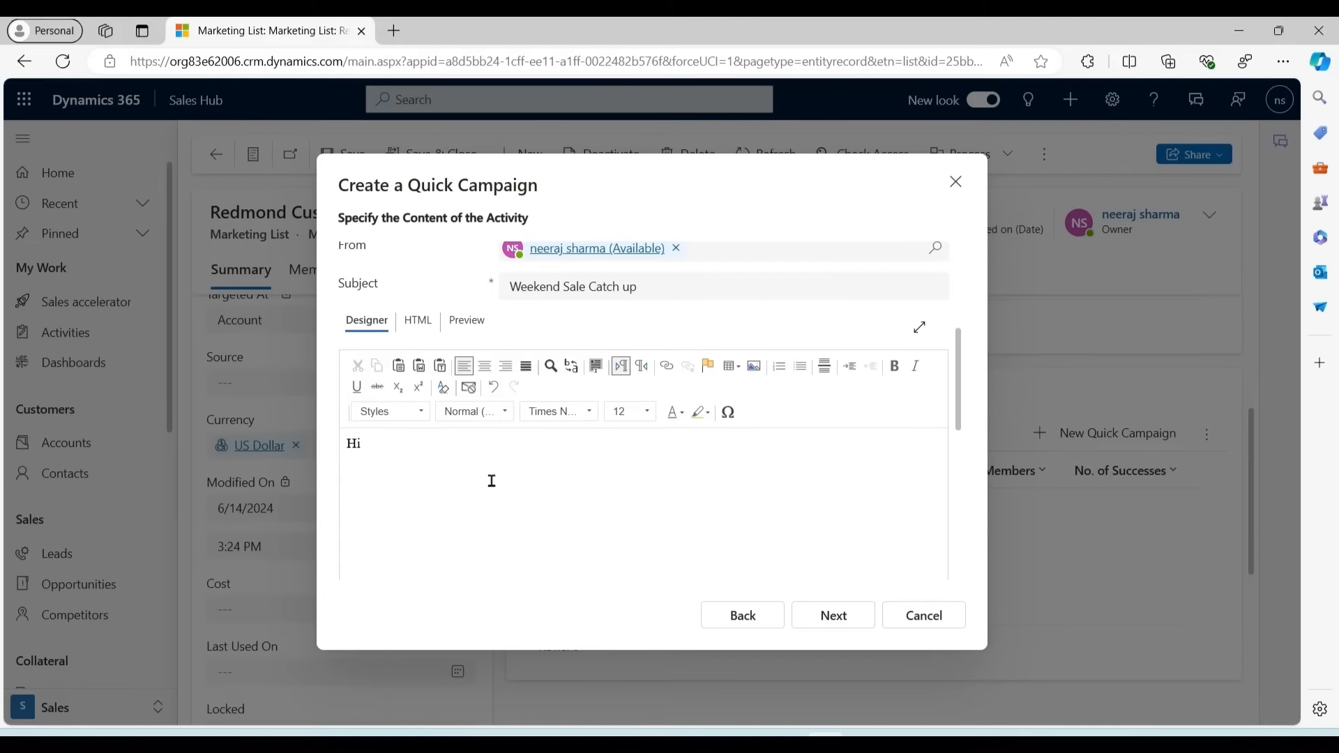
Insert the unsubscribe link below the greeting in the email body and create the quick campaign.
click(467, 388)
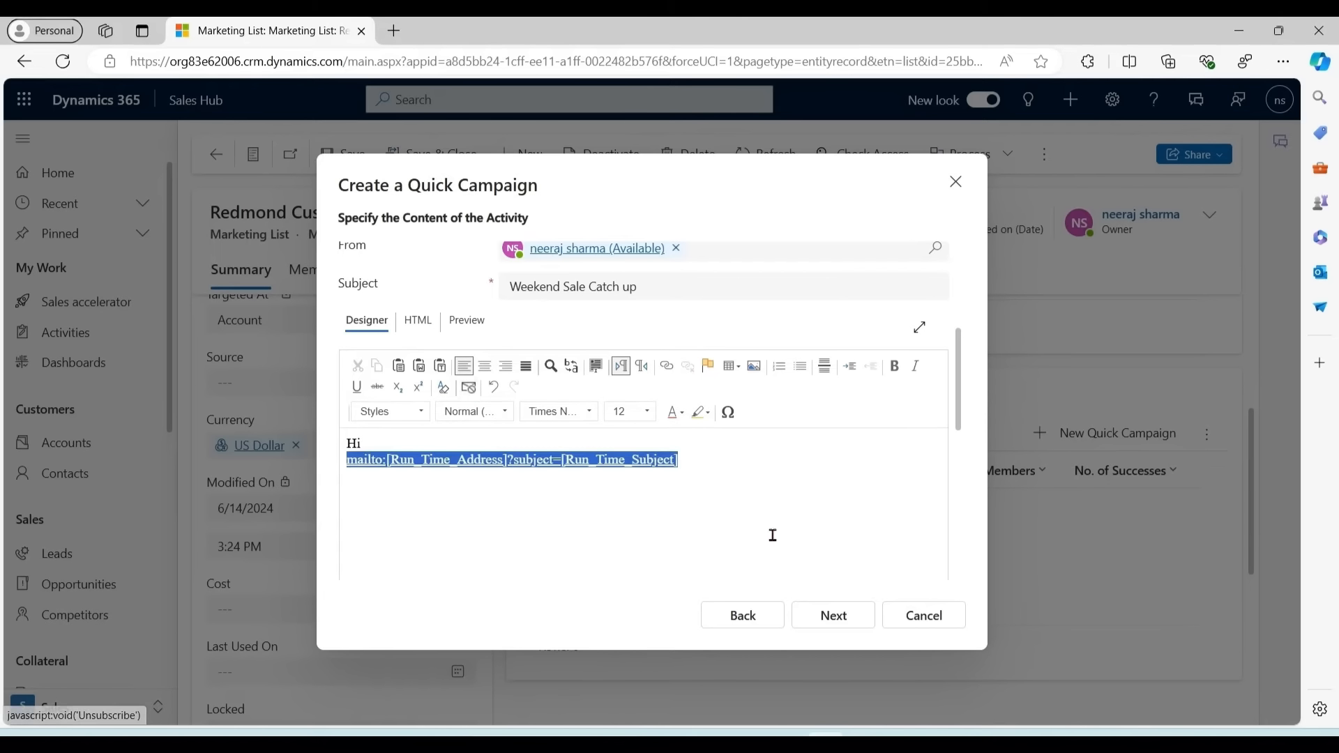
click(842, 621)
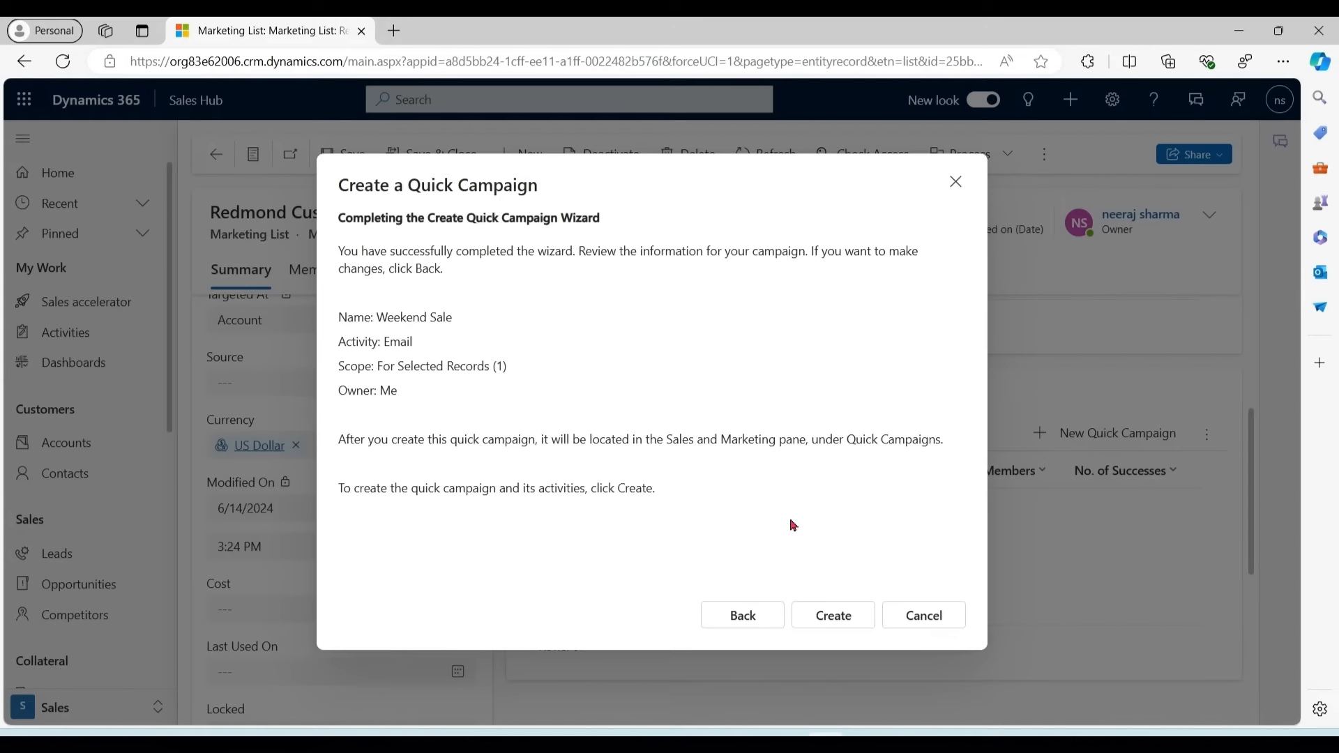
click(839, 617)
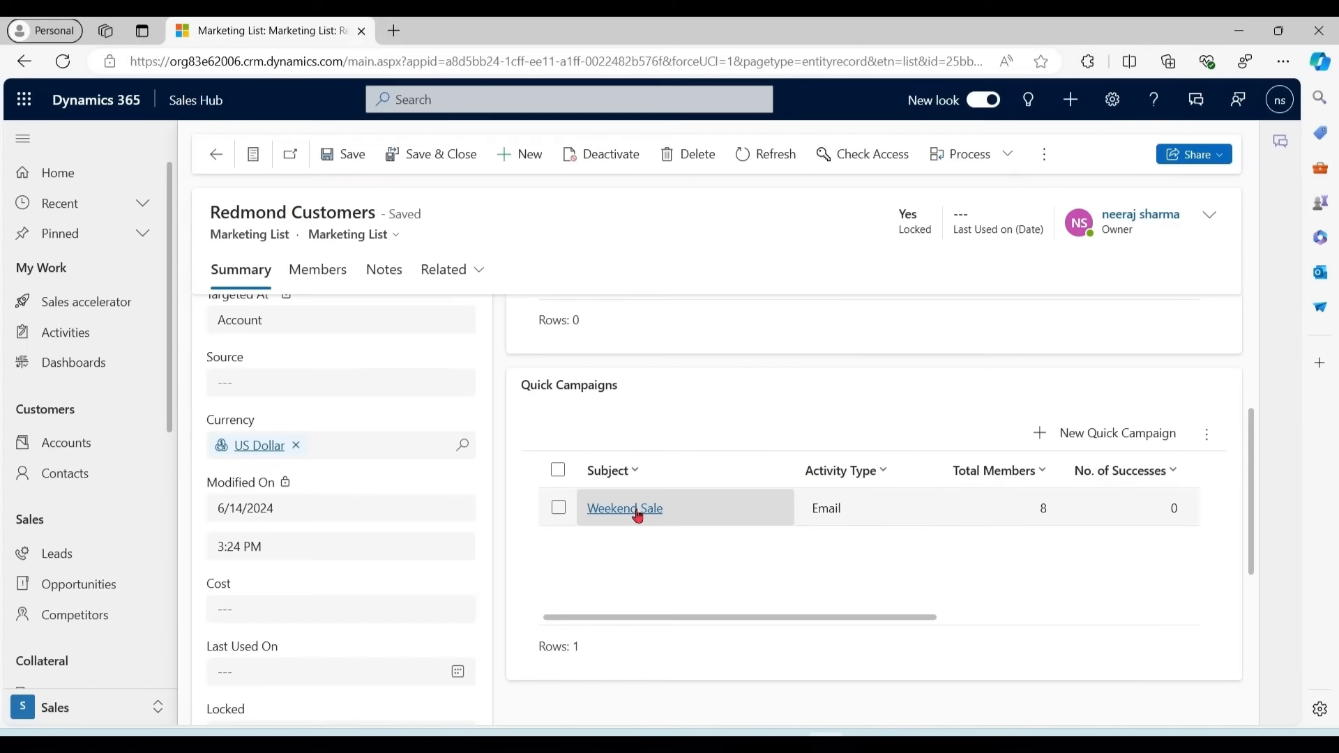
Open the Weekend Sale quick campaign and view its related activities.
click(638, 514)
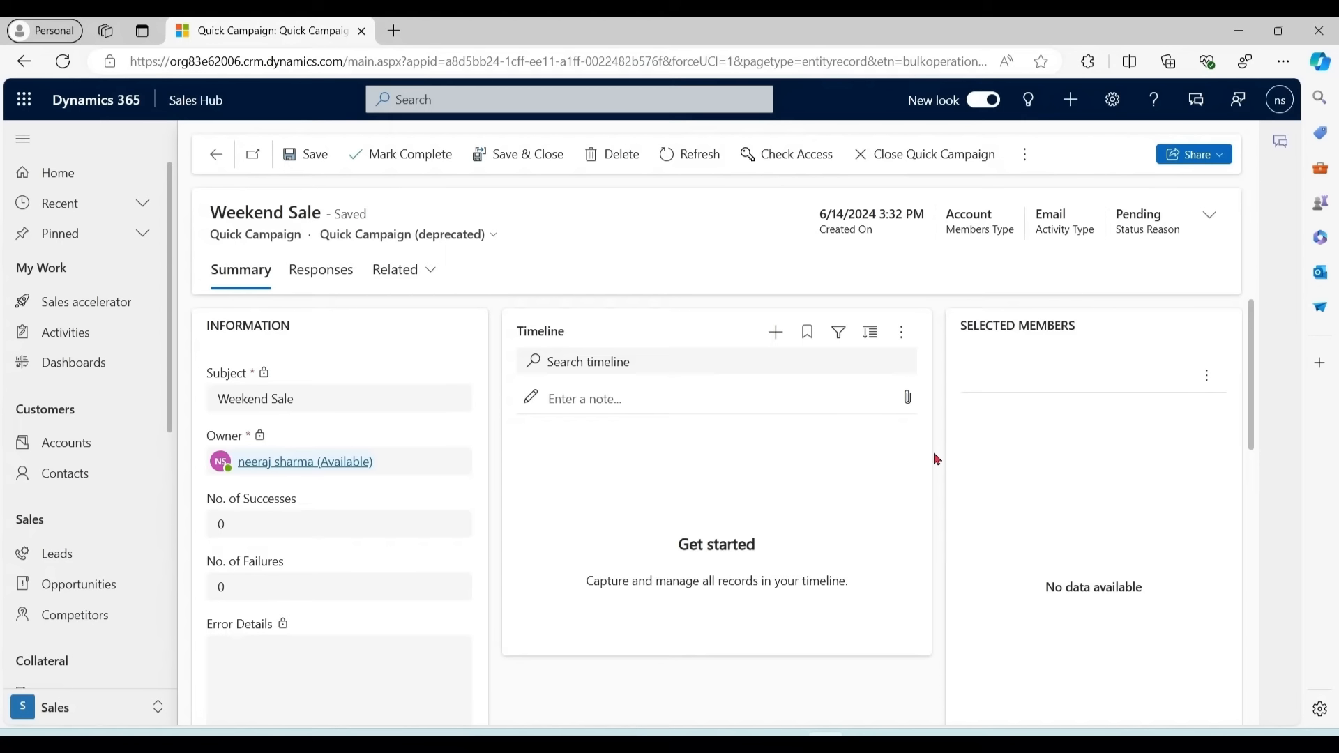
click(431, 274)
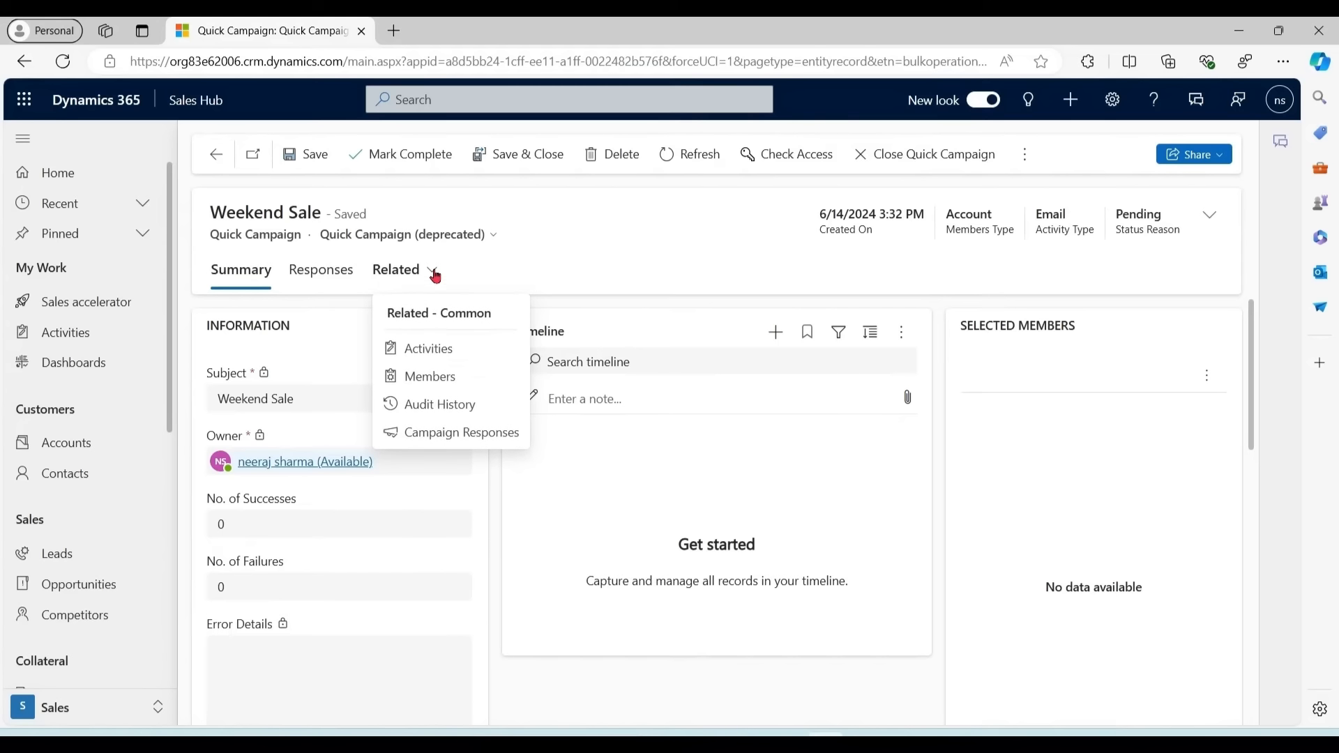
click(434, 354)
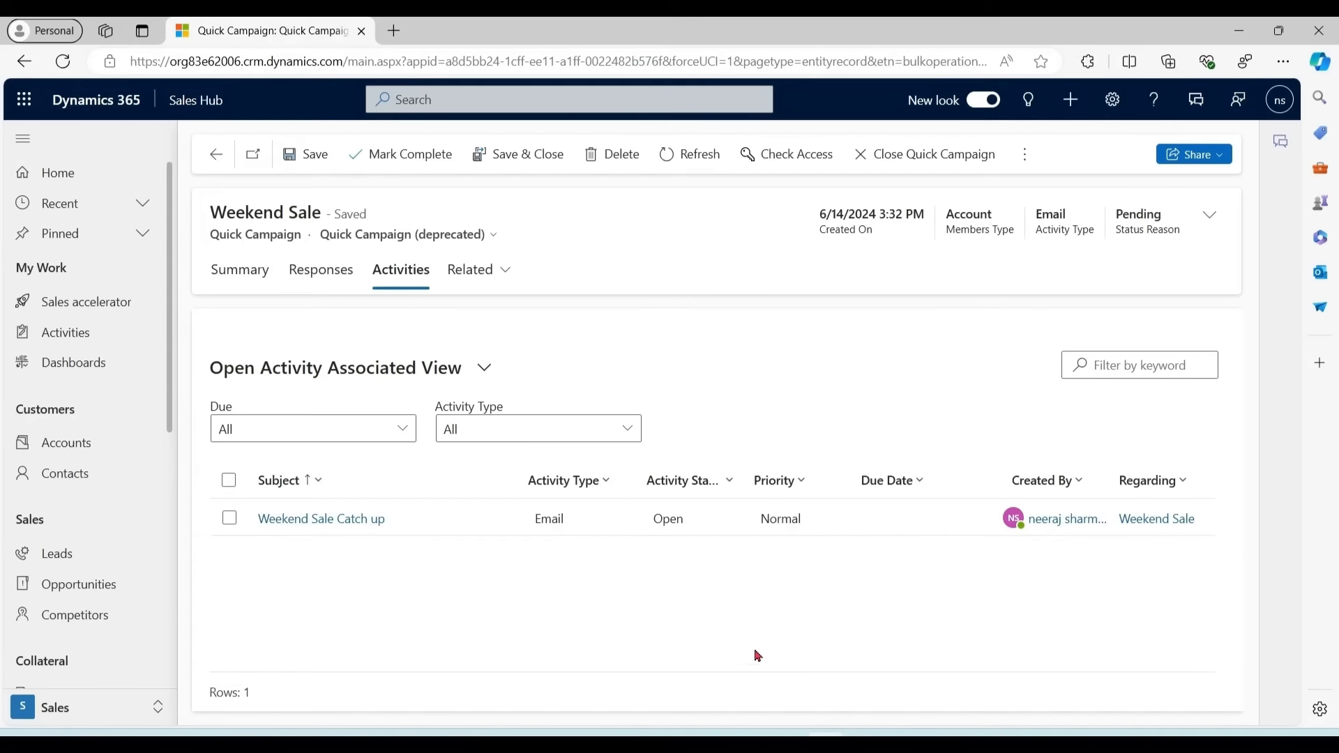
Refresh the Weekend Sale record and check its status reason and its numbers of successes and failures.
click(696, 157)
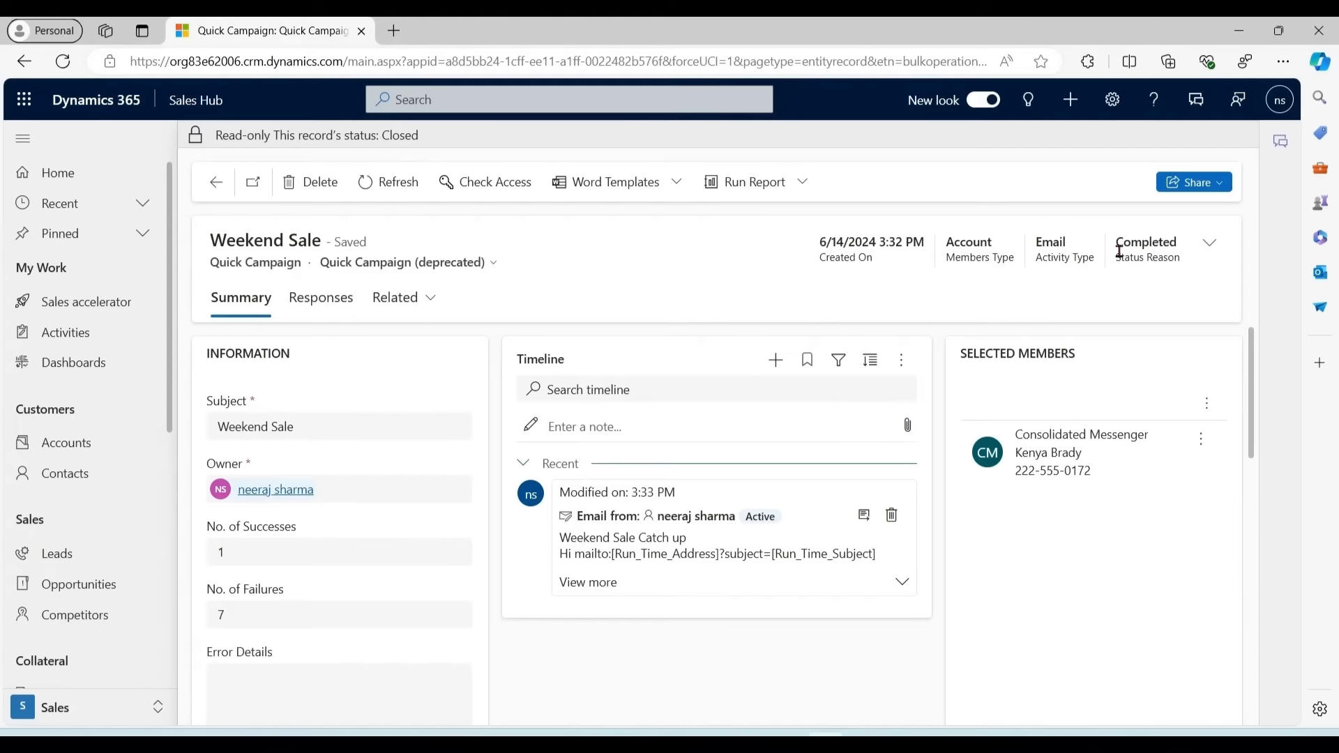
drag(1181, 245, 1118, 252)
click(789, 338)
double_click(220, 552)
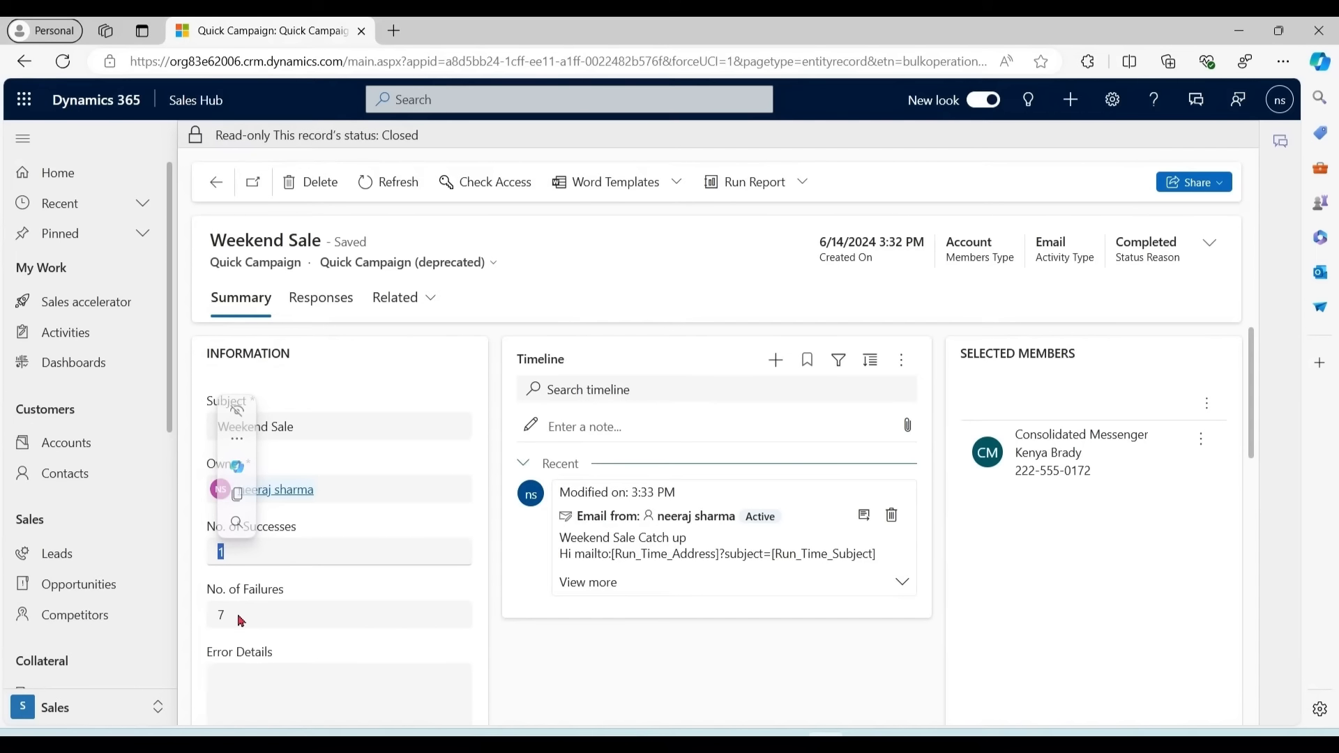
click(239, 615)
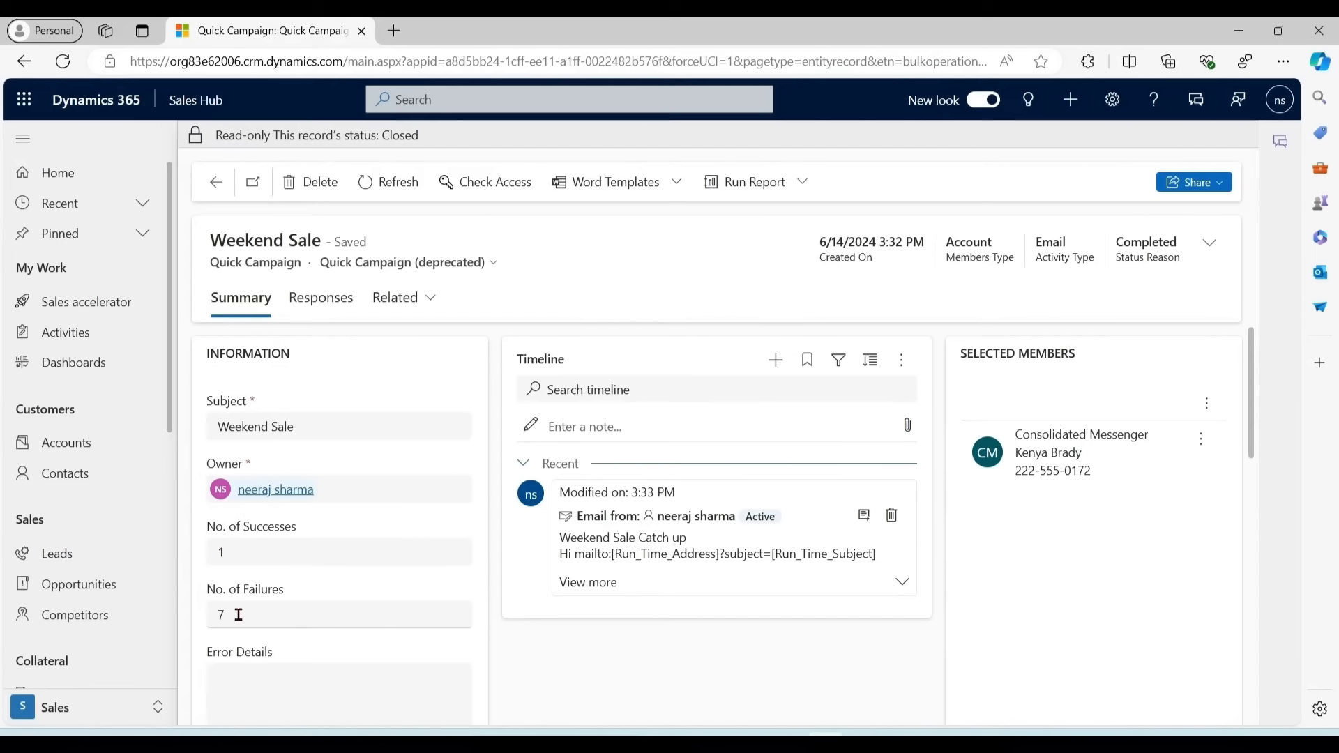
Review the Weekend Sale Catch up email among the campaign's activities, close it and return to the campaign summary.
click(433, 302)
click(433, 380)
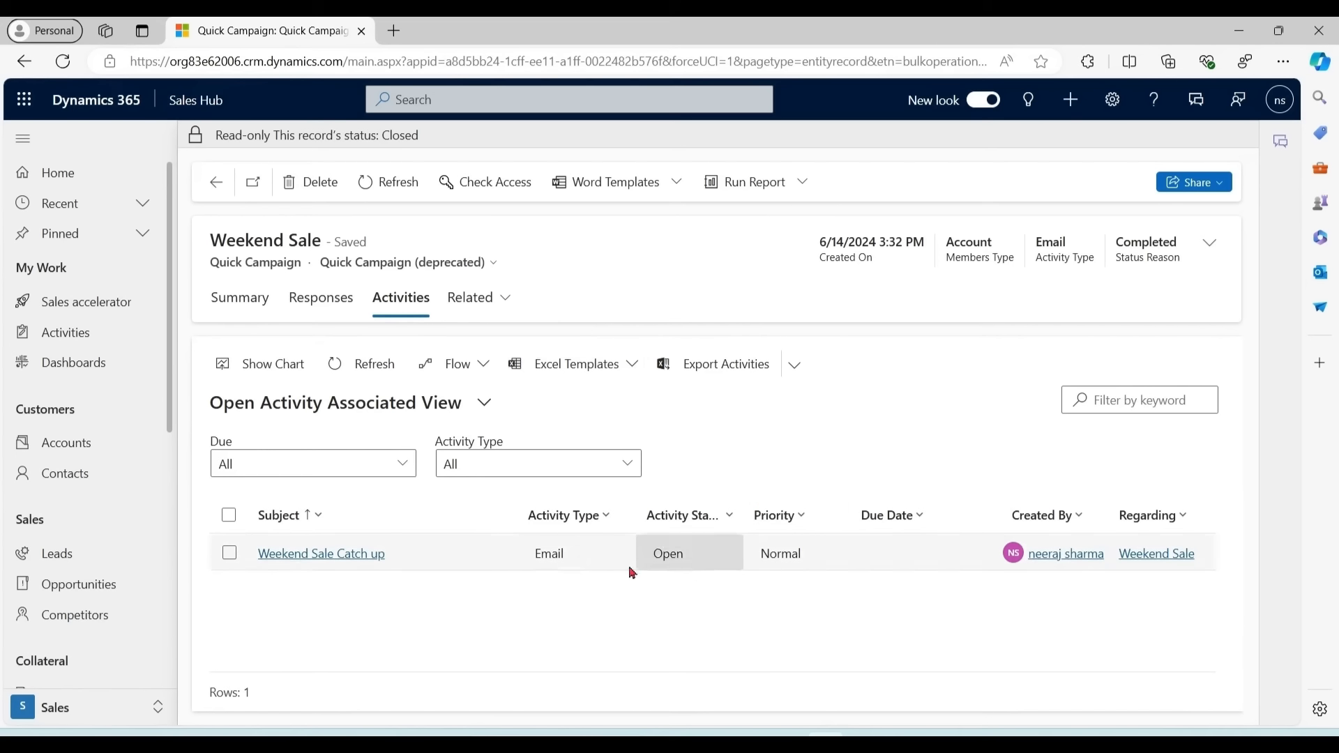
click(383, 557)
click(382, 556)
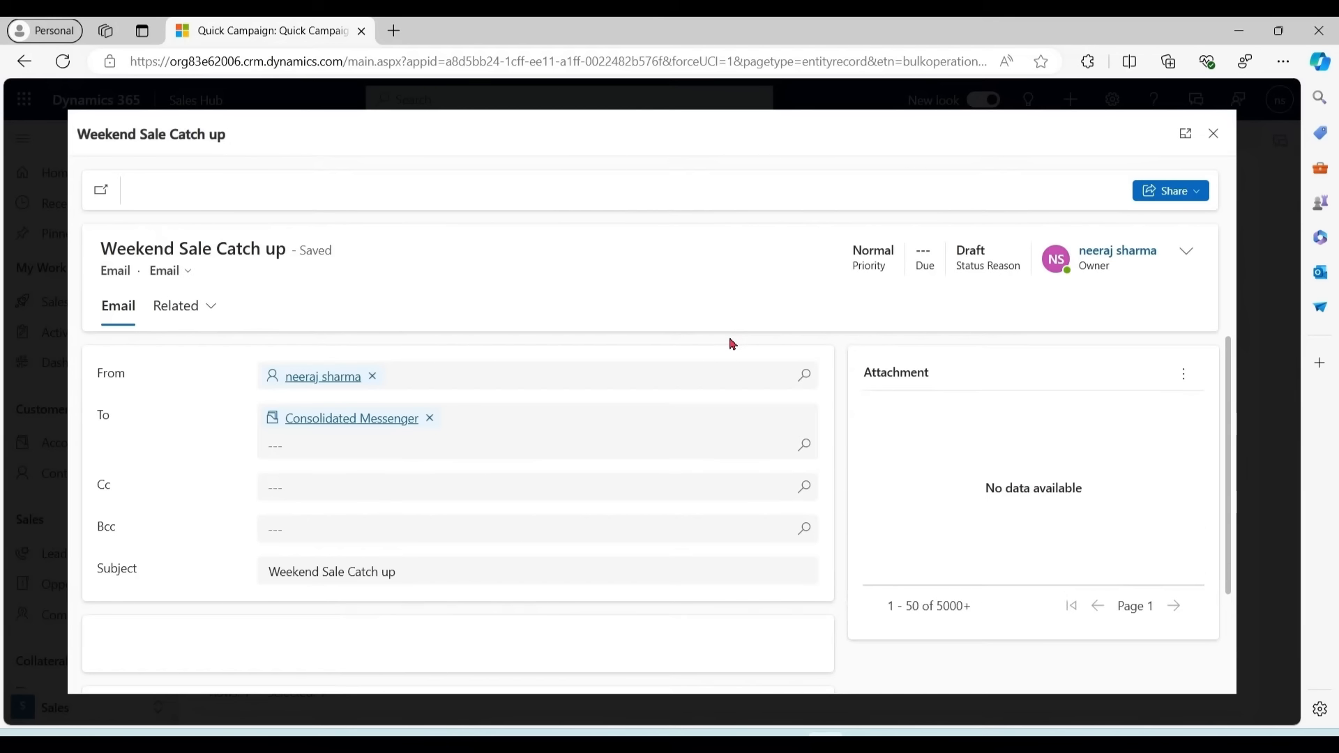
drag(1229, 373, 1205, 192)
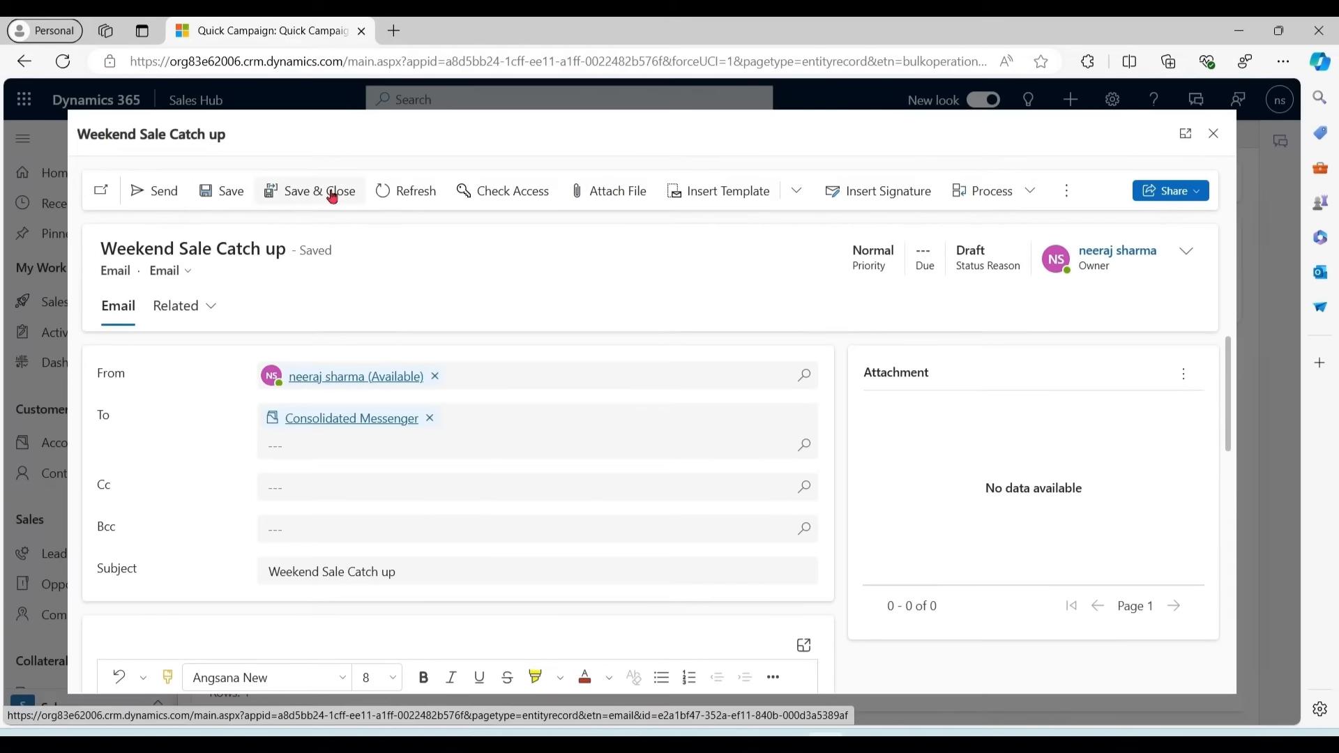
key(Escape)
click(237, 298)
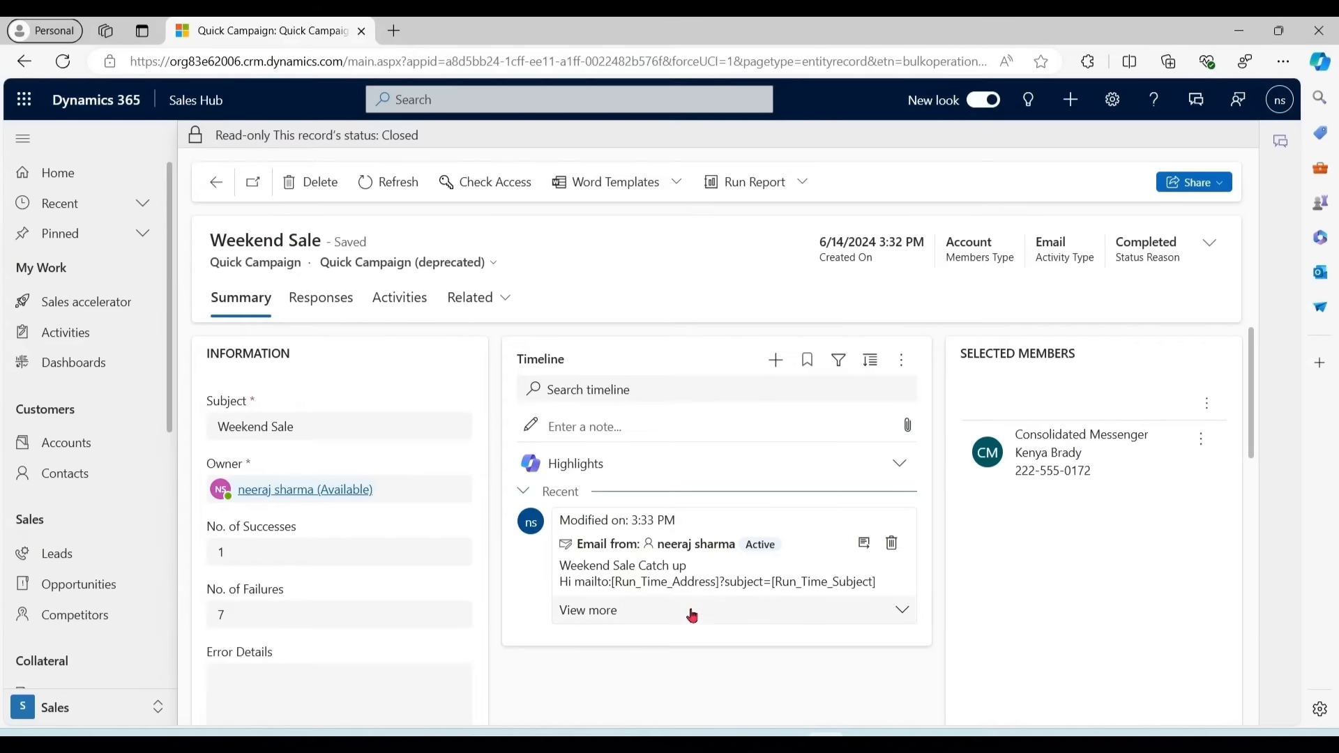
Reopen the Redmond Customers marketing list and go to its quick campaigns.
scroll(83, 419, down, 5)
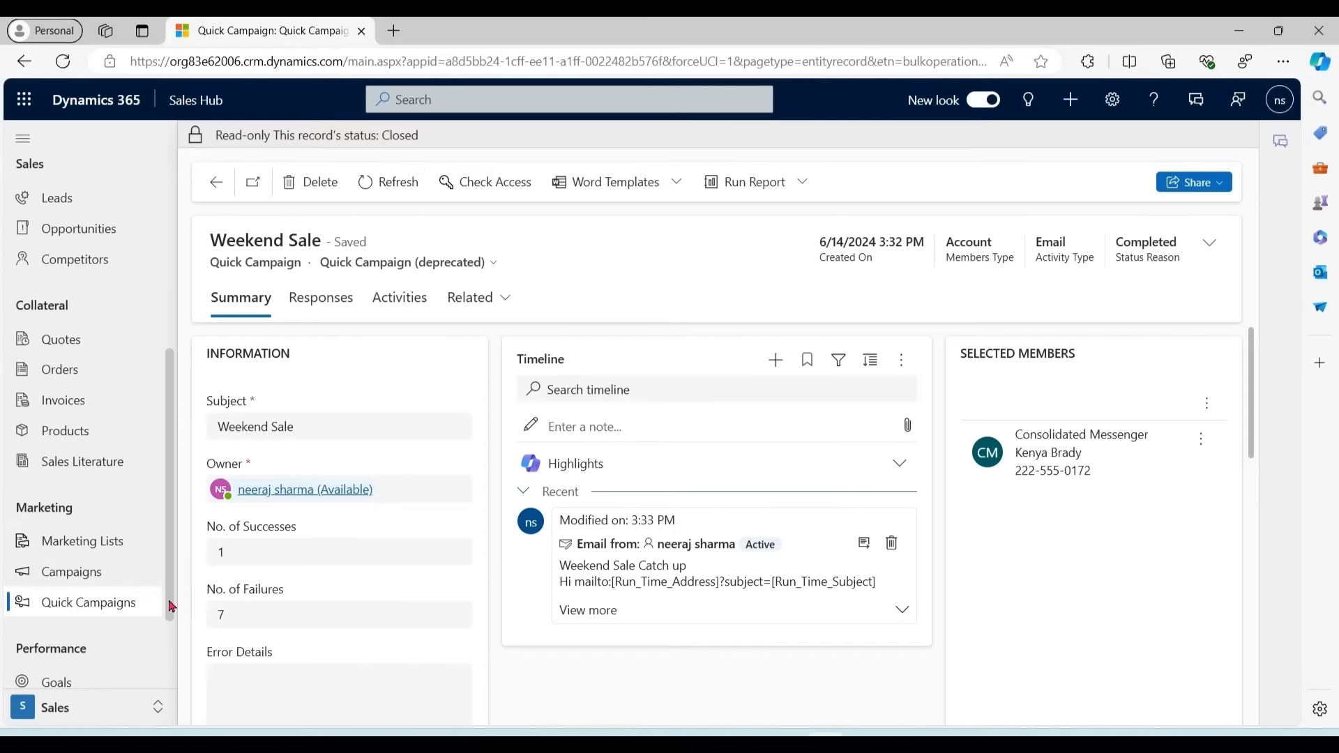
click(82, 542)
click(315, 293)
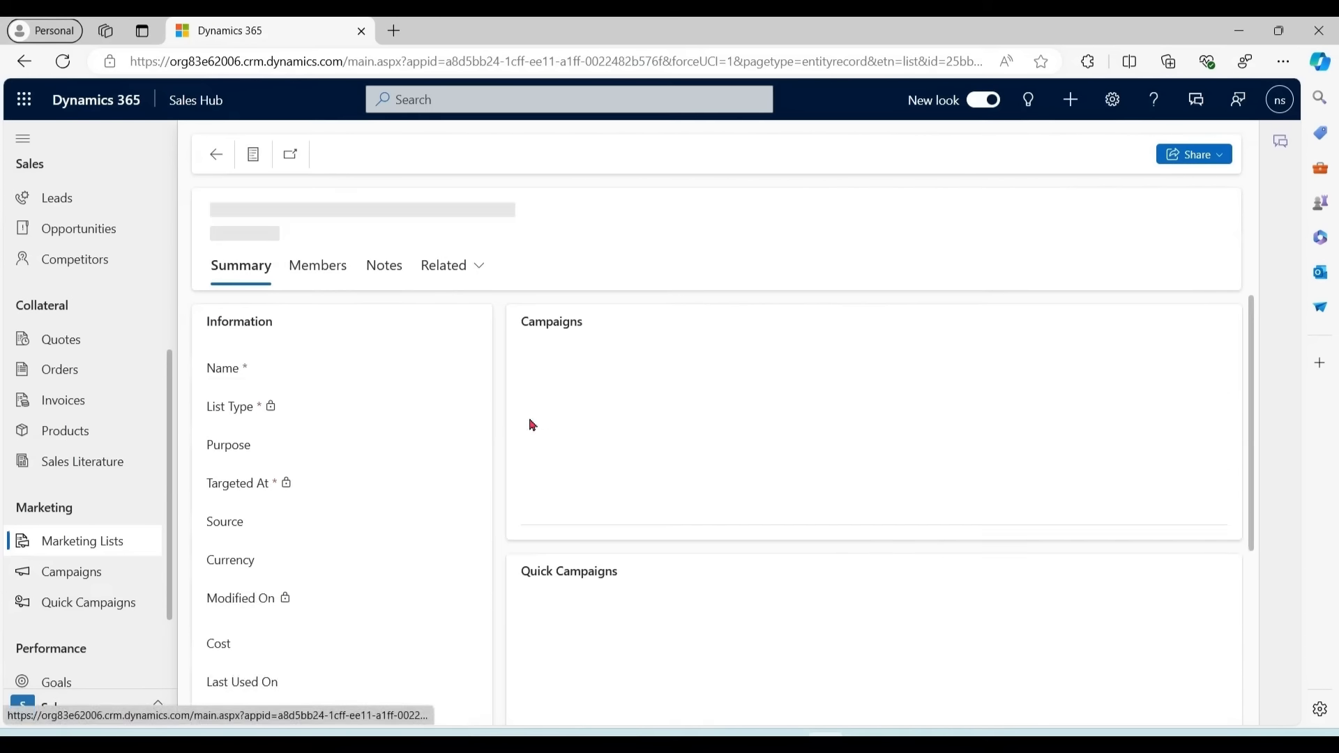
drag(1253, 393, 1260, 515)
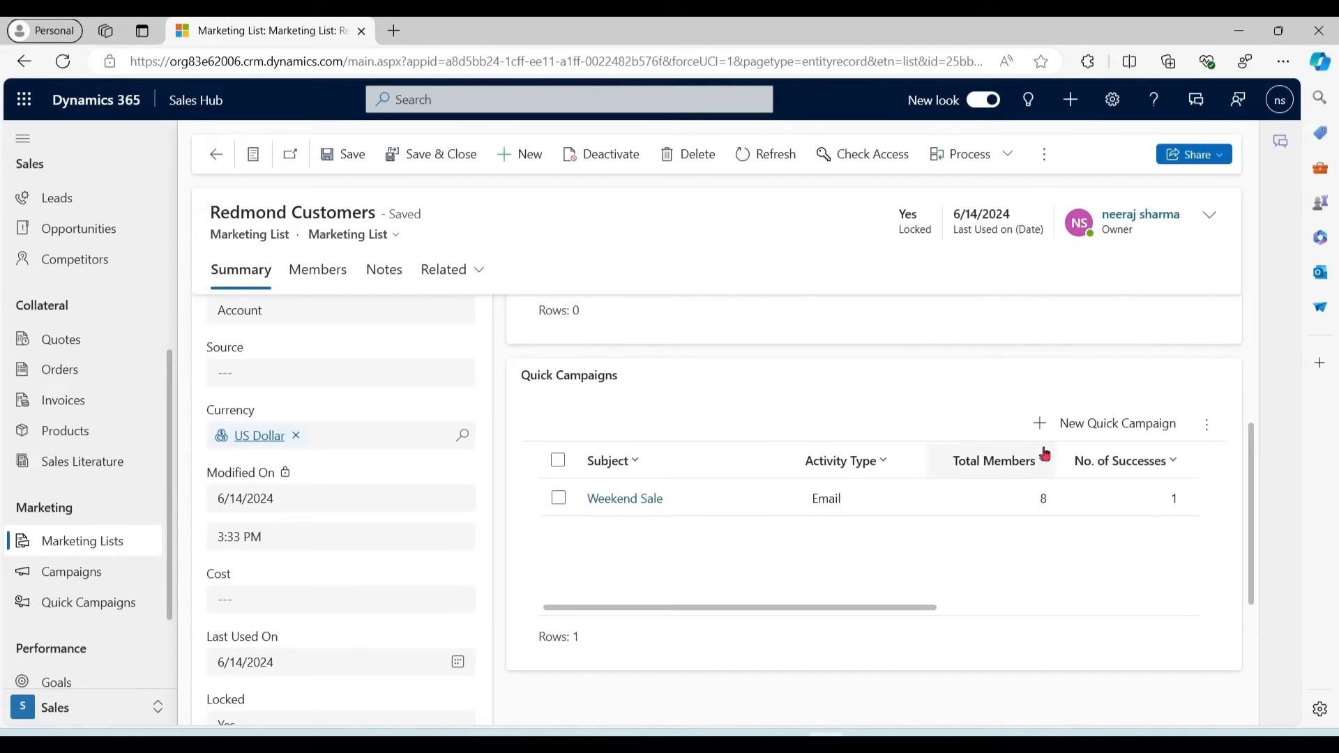
Start another quick campaign from the Redmond Customers list and name it Holiday Sale.
click(1082, 424)
click(833, 615)
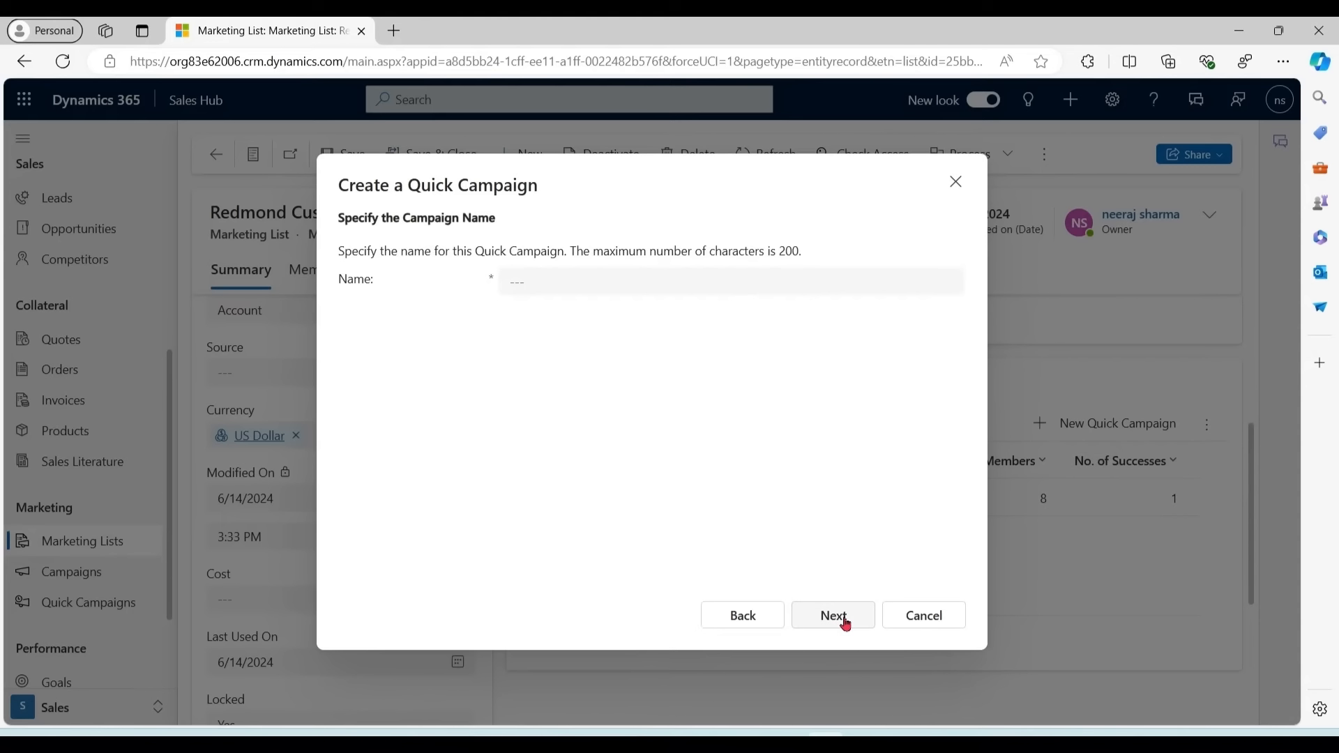
click(633, 278)
text(Holdi)
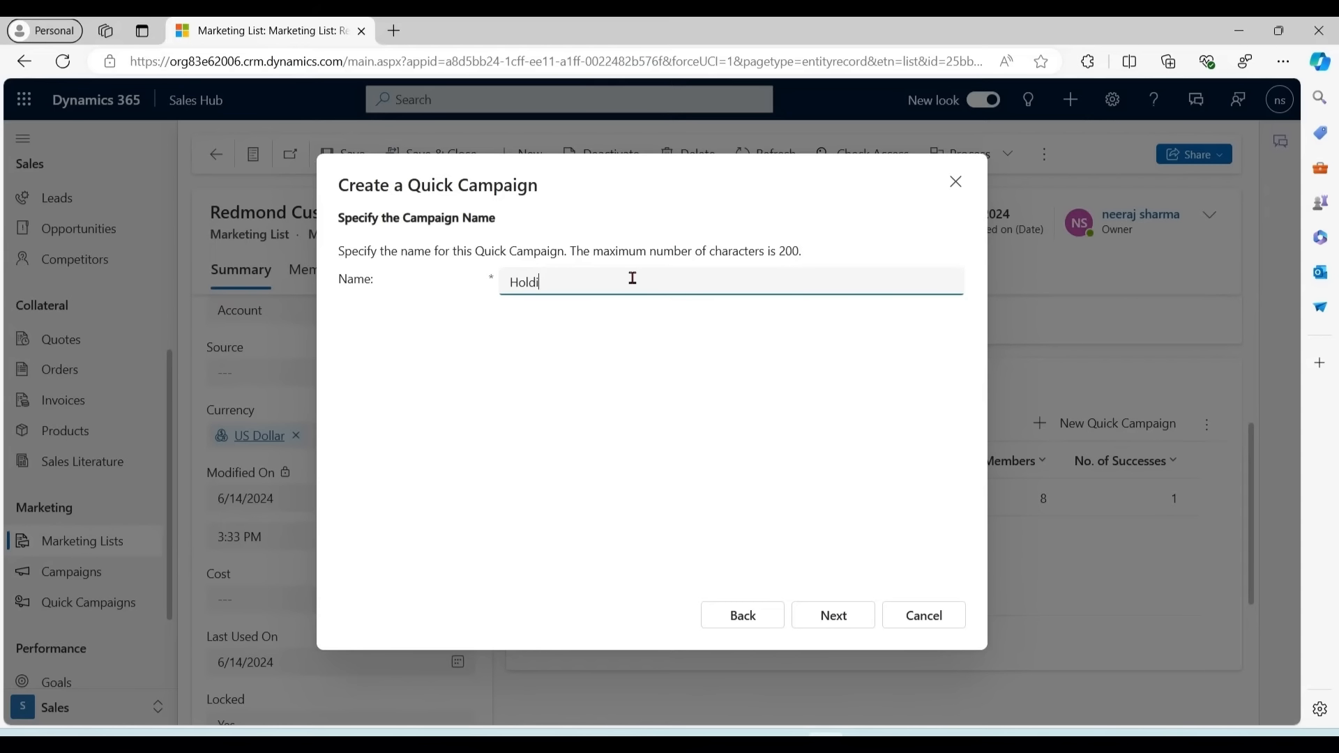
text(ay Sale)
click(832, 617)
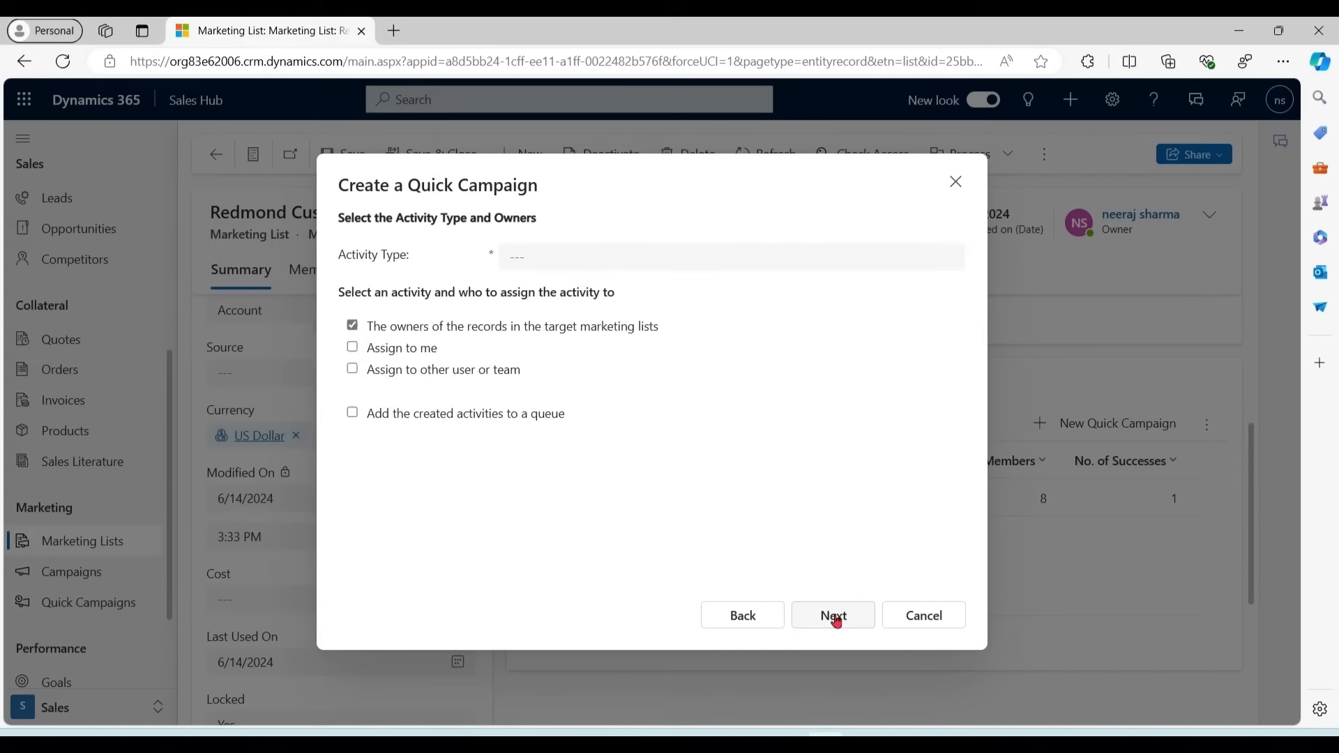
Set the Holiday Sale campaign's activity type to Meeting and assign the activities to me.
click(419, 355)
click(952, 270)
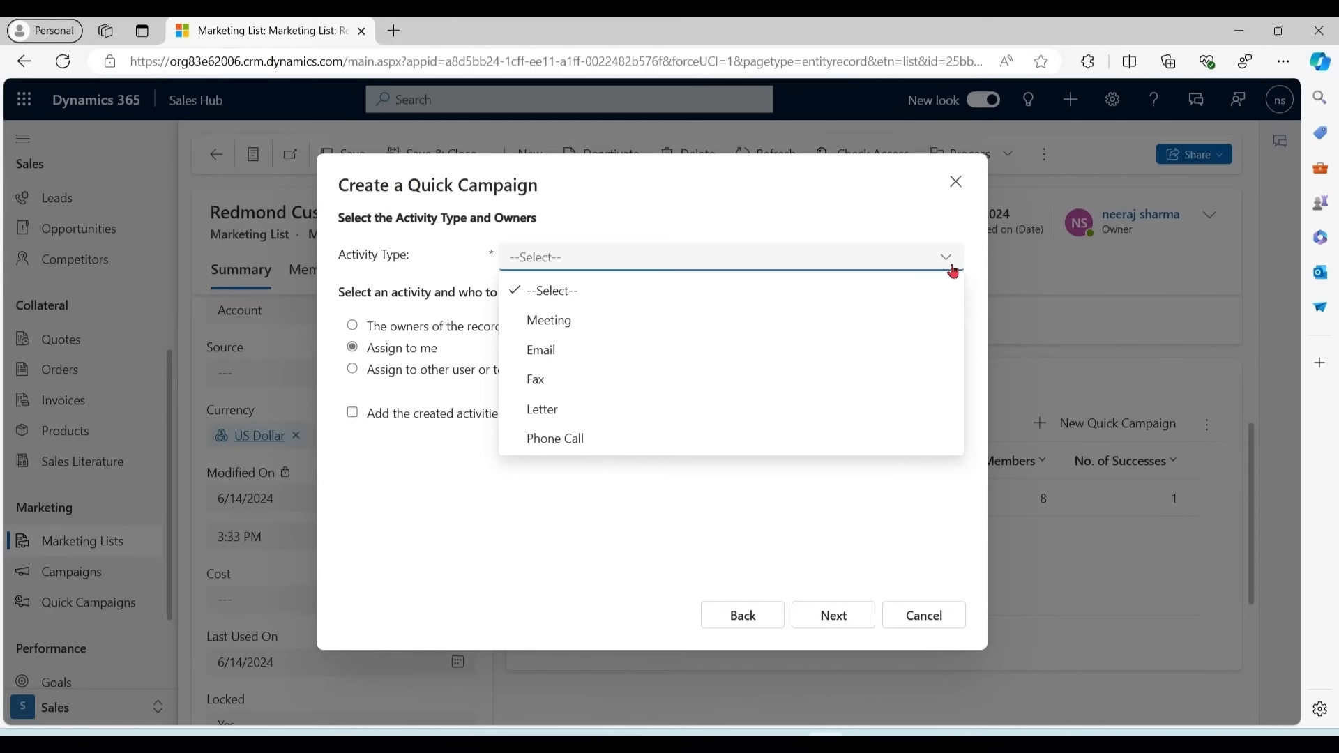
click(766, 325)
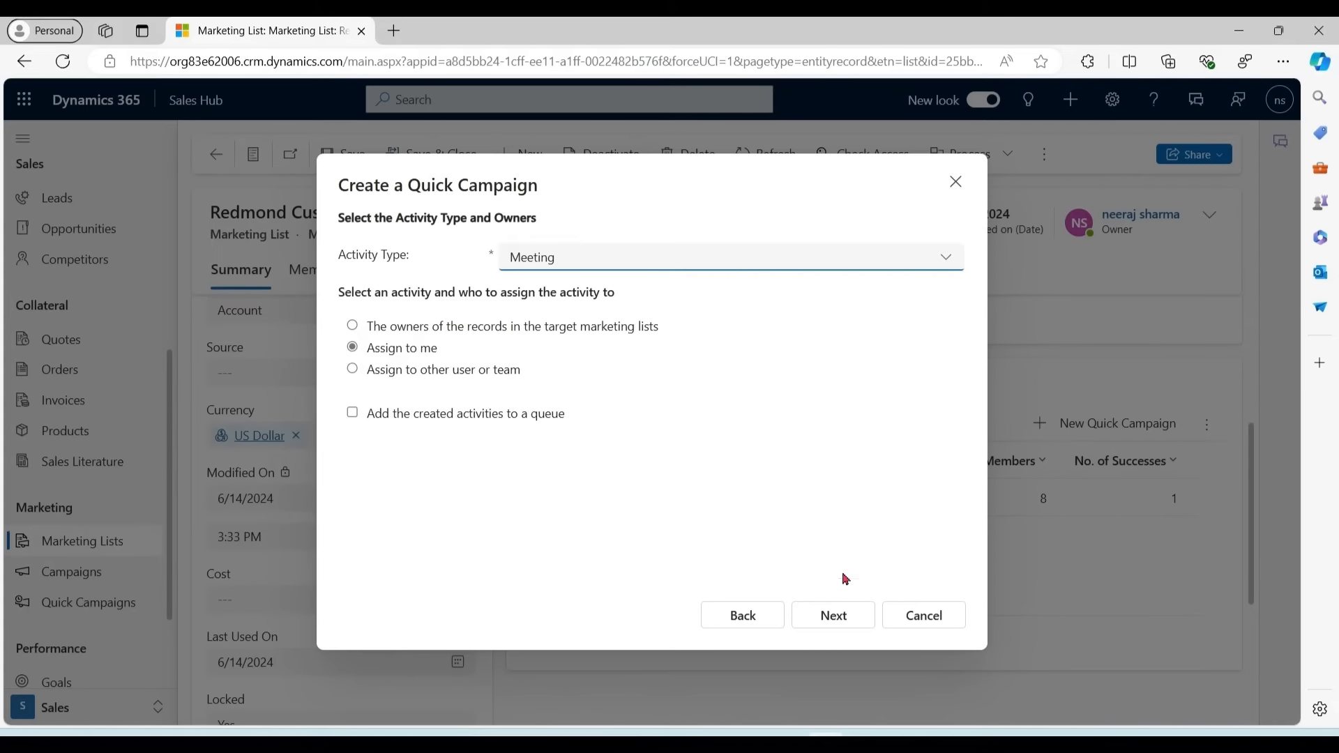
click(840, 618)
Give the meeting the subject "Let's have Chat", keep the default times and create the quick campaign.
click(795, 334)
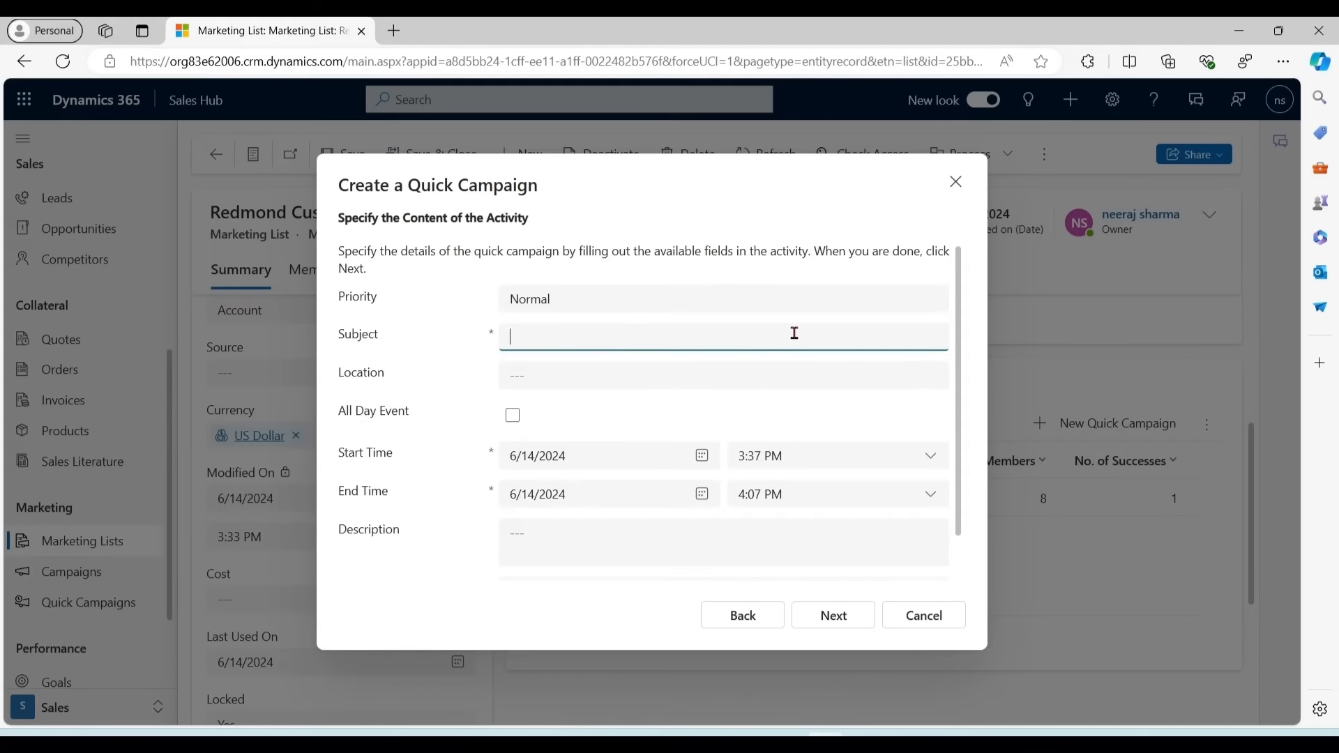
text(Let's have Chat)
scroll(966, 520, down, 1)
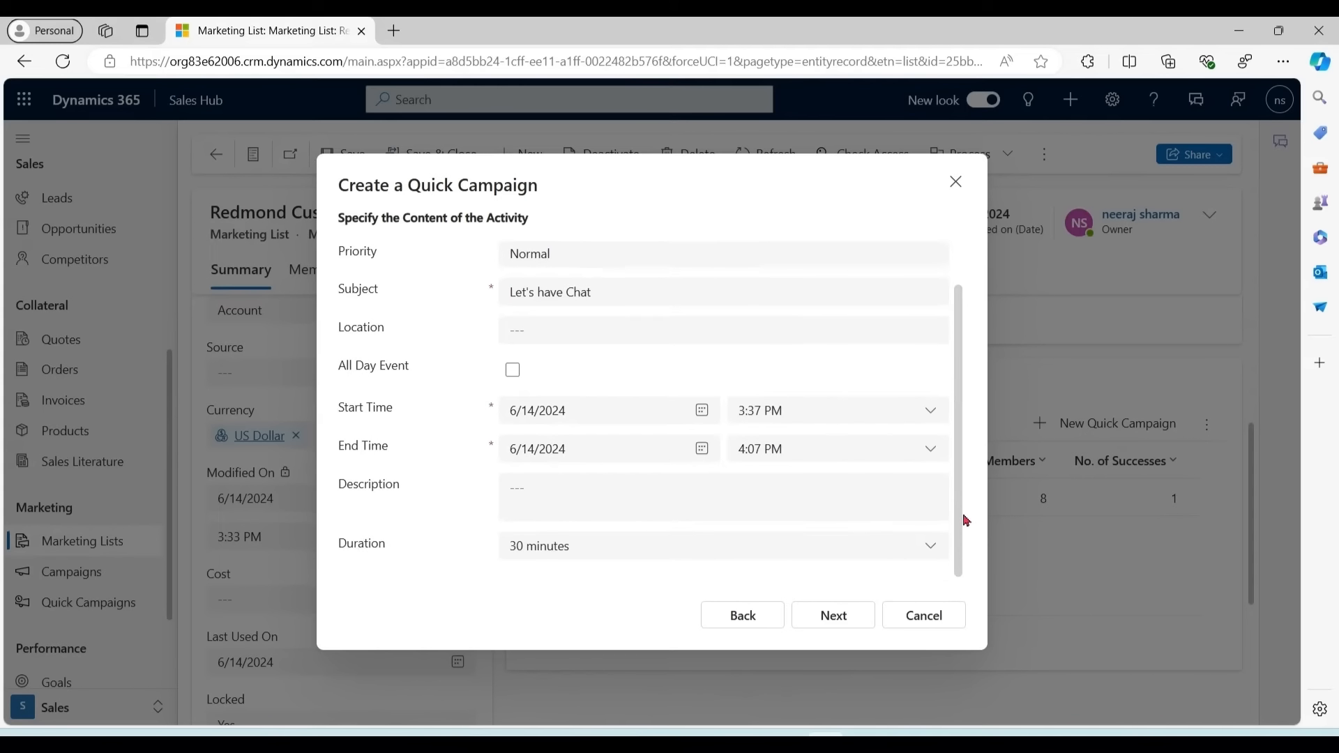
click(843, 619)
click(835, 618)
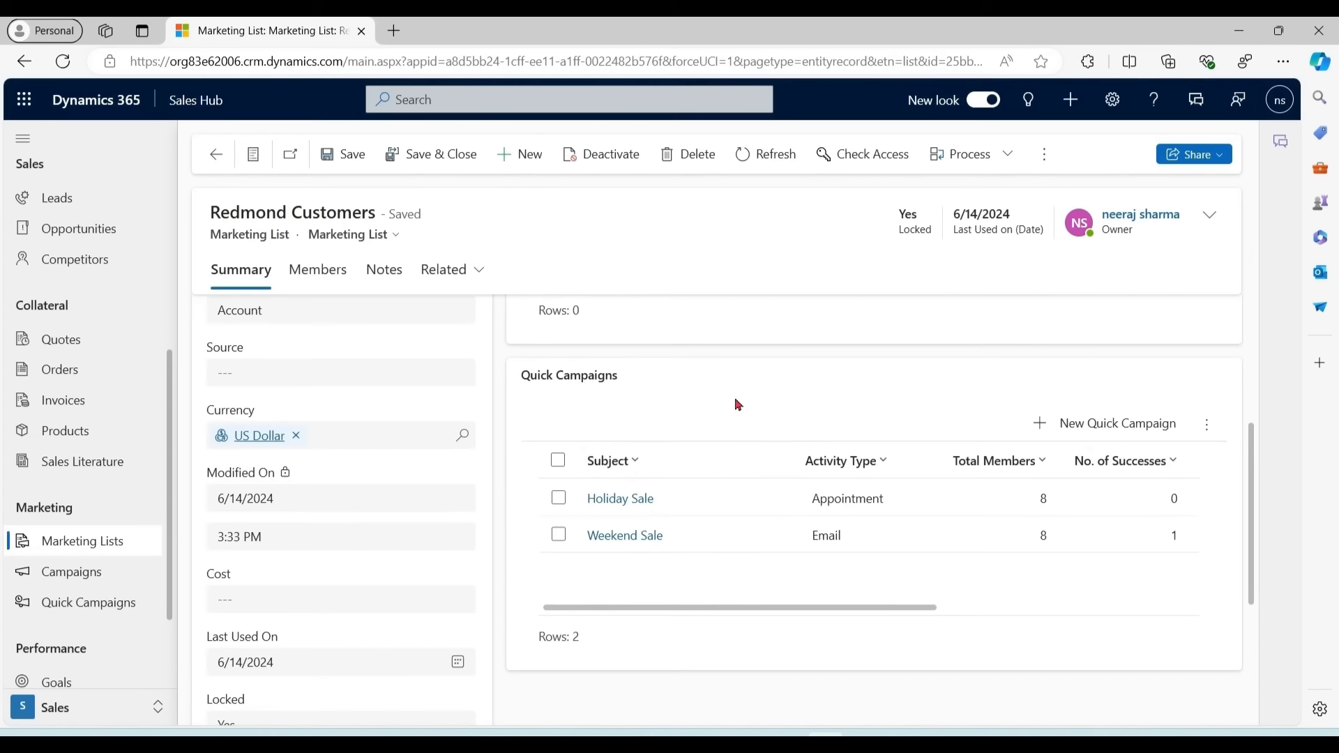
Open the Holiday Sale quick campaign, refresh it and check its numbers of successes and failures.
click(626, 501)
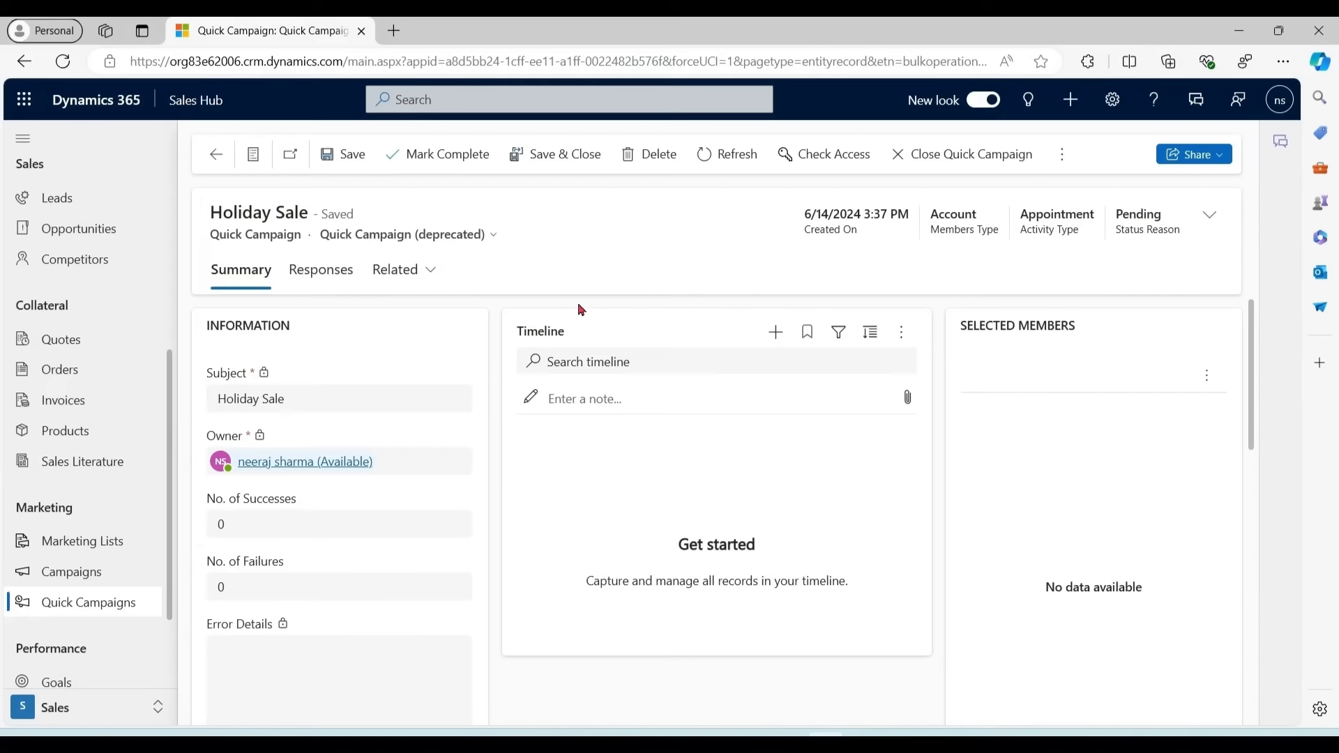
click(735, 159)
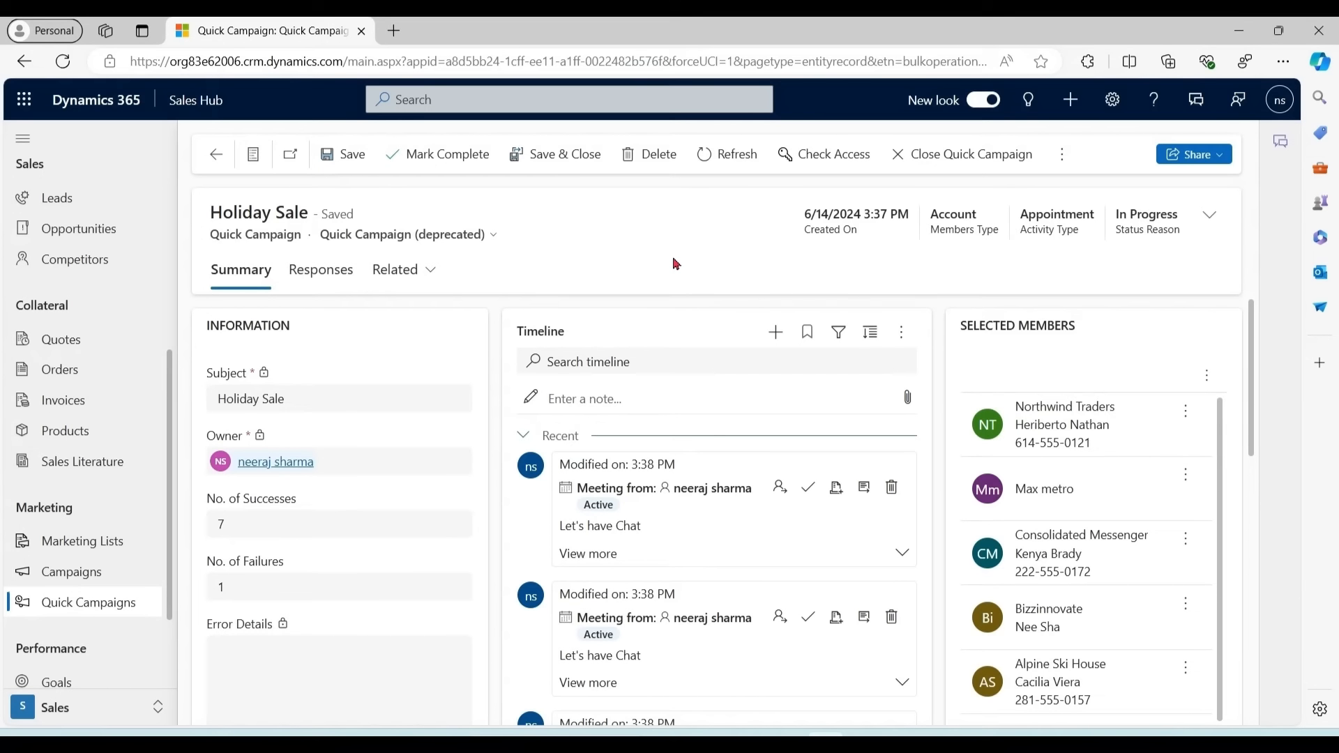
click(255, 526)
drag(255, 527, 210, 531)
drag(248, 586, 212, 591)
Review the open activities related to the Holiday Sale quick campaign.
click(432, 272)
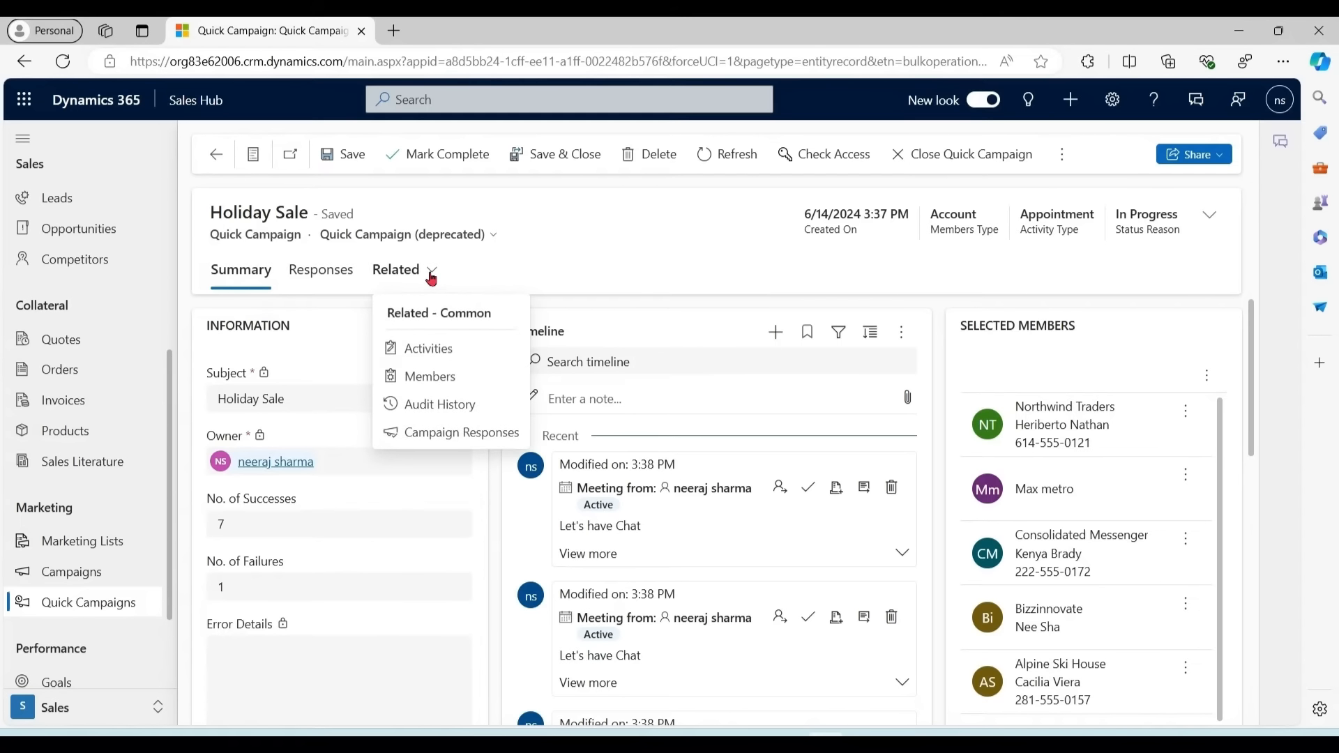
click(447, 354)
drag(1209, 540, 1211, 617)
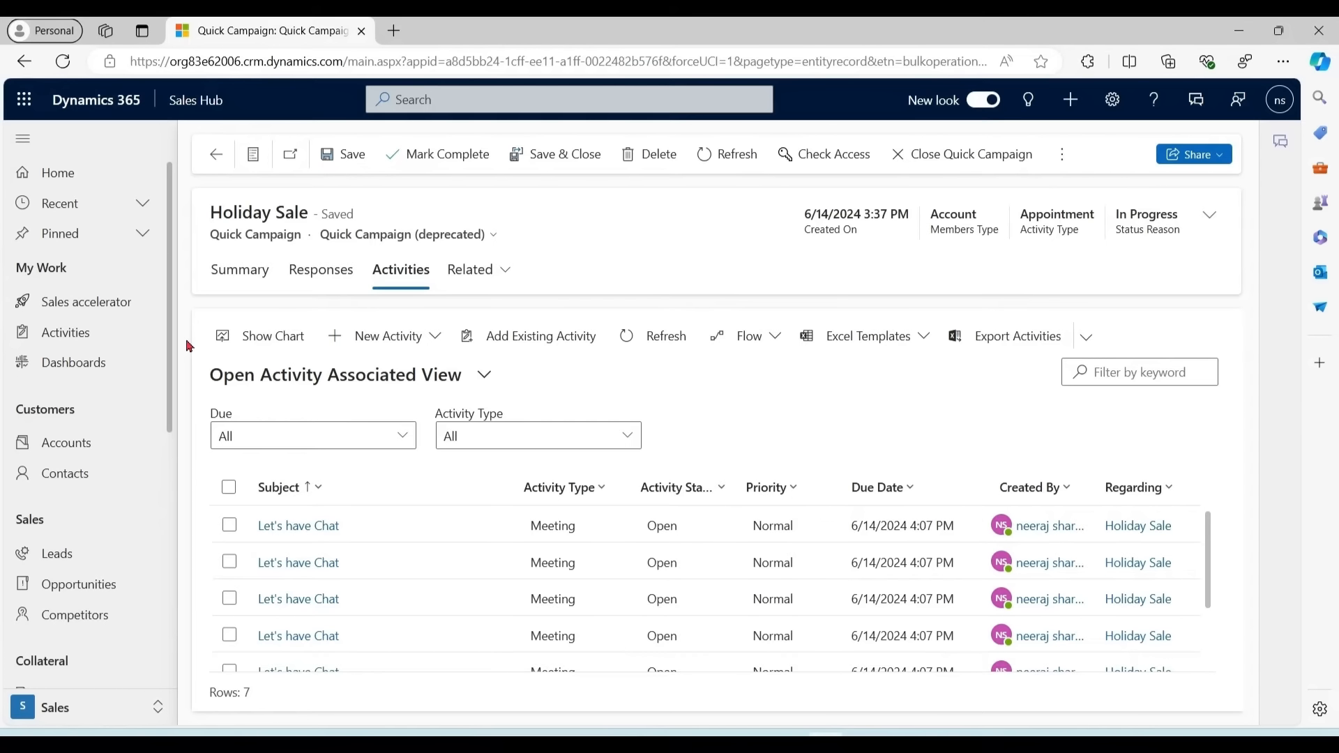
Open my activities and filter the list to the Email and Meeting activity types.
click(59, 334)
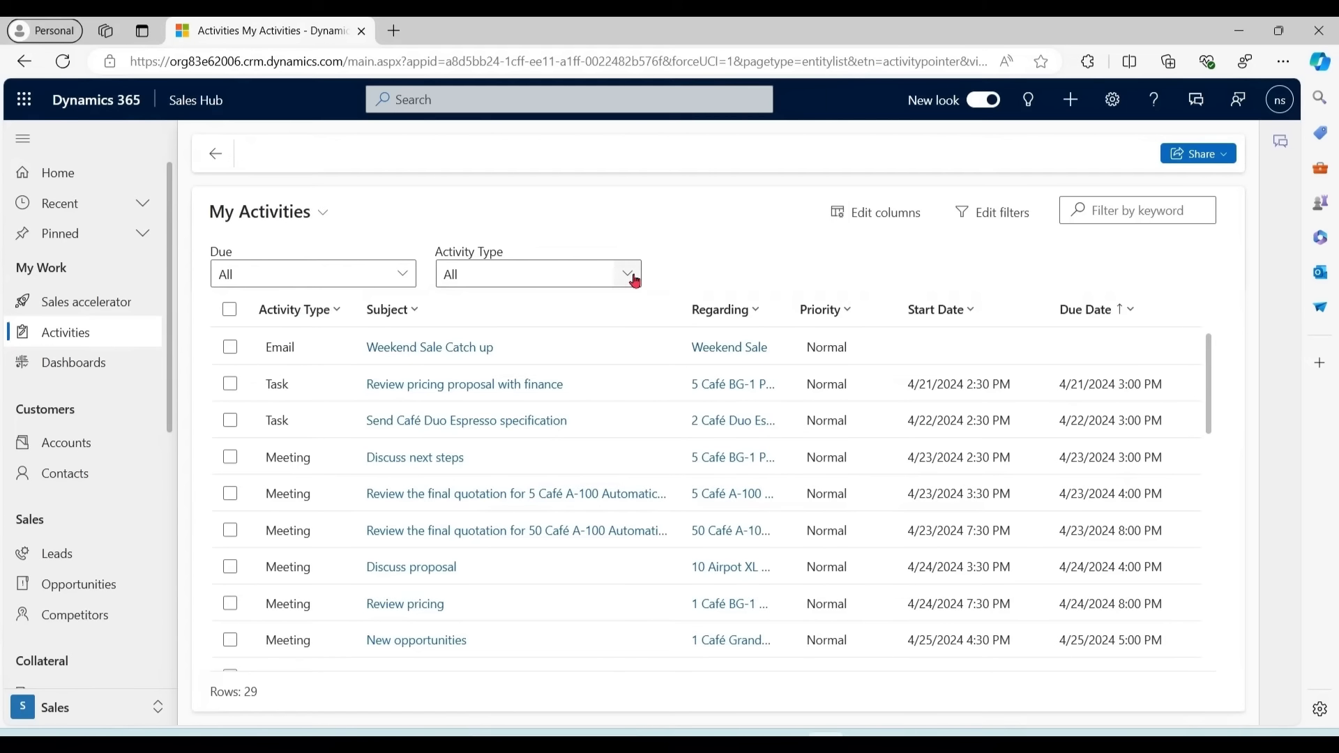
click(627, 273)
click(658, 352)
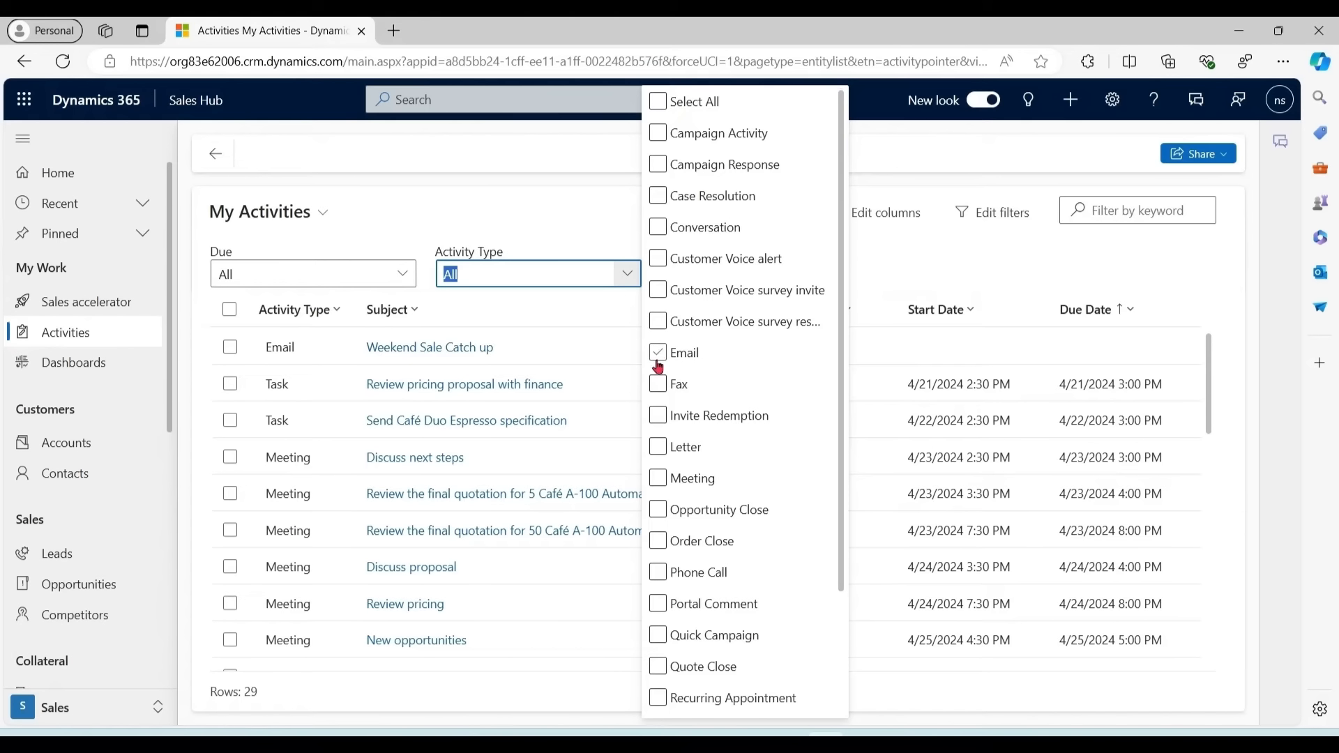
click(855, 295)
click(627, 273)
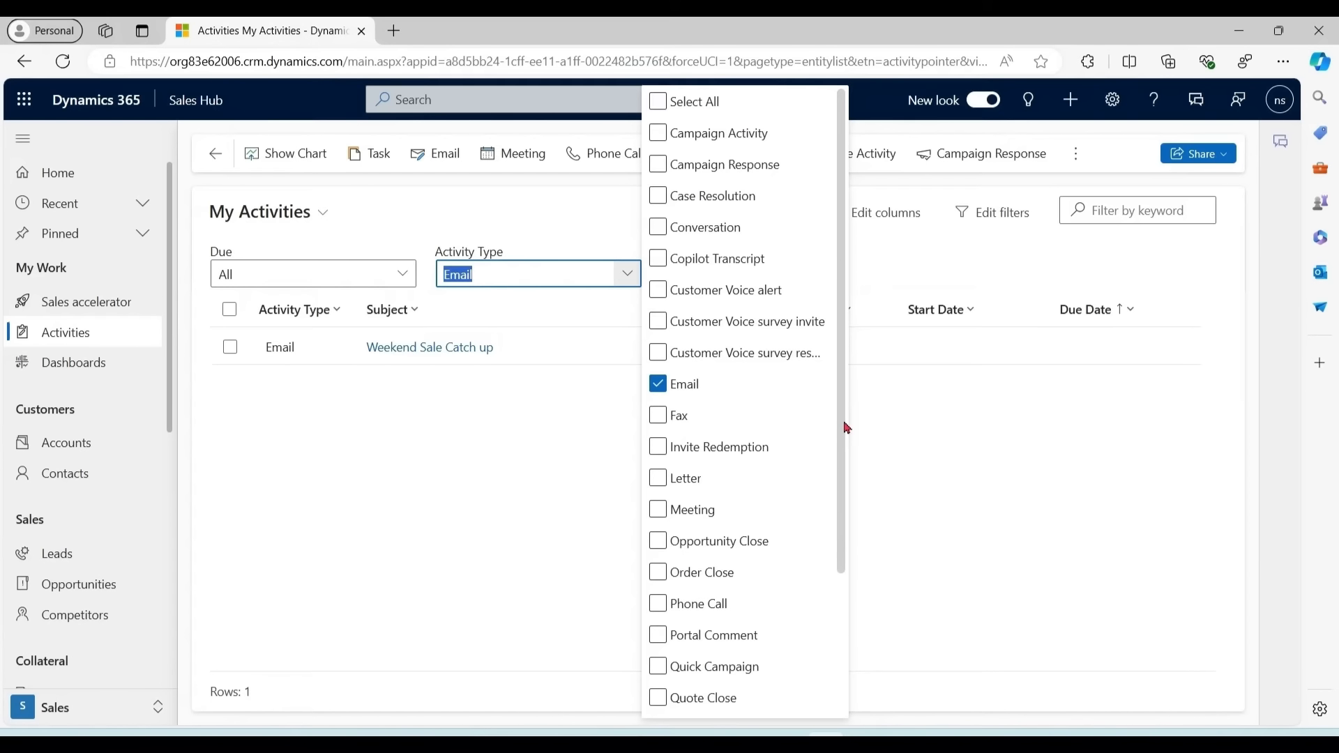
scroll(847, 460, down, 2)
click(660, 406)
click(907, 259)
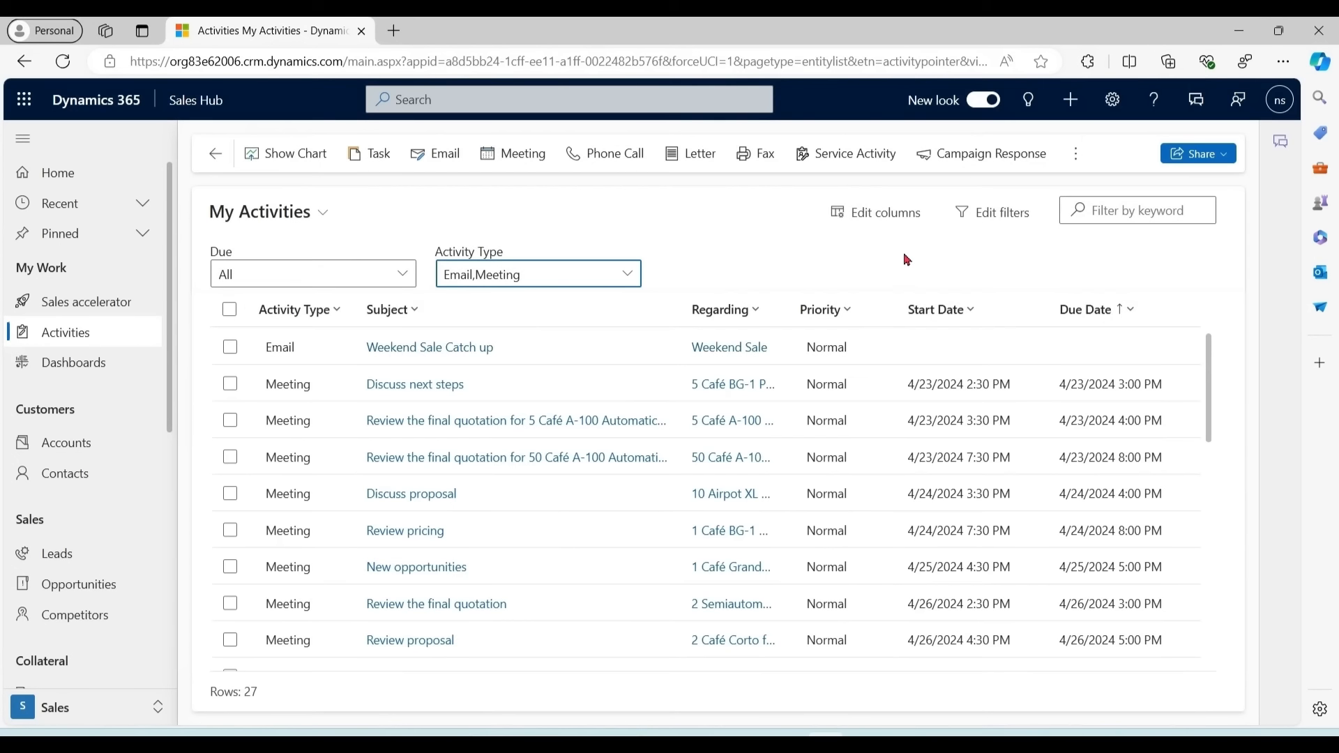
Open the list of my quick campaigns to review the Holiday Sale and Weekend Sale entries.
scroll(697, 488, down, 8)
scroll(105, 489, down, 5)
click(89, 528)
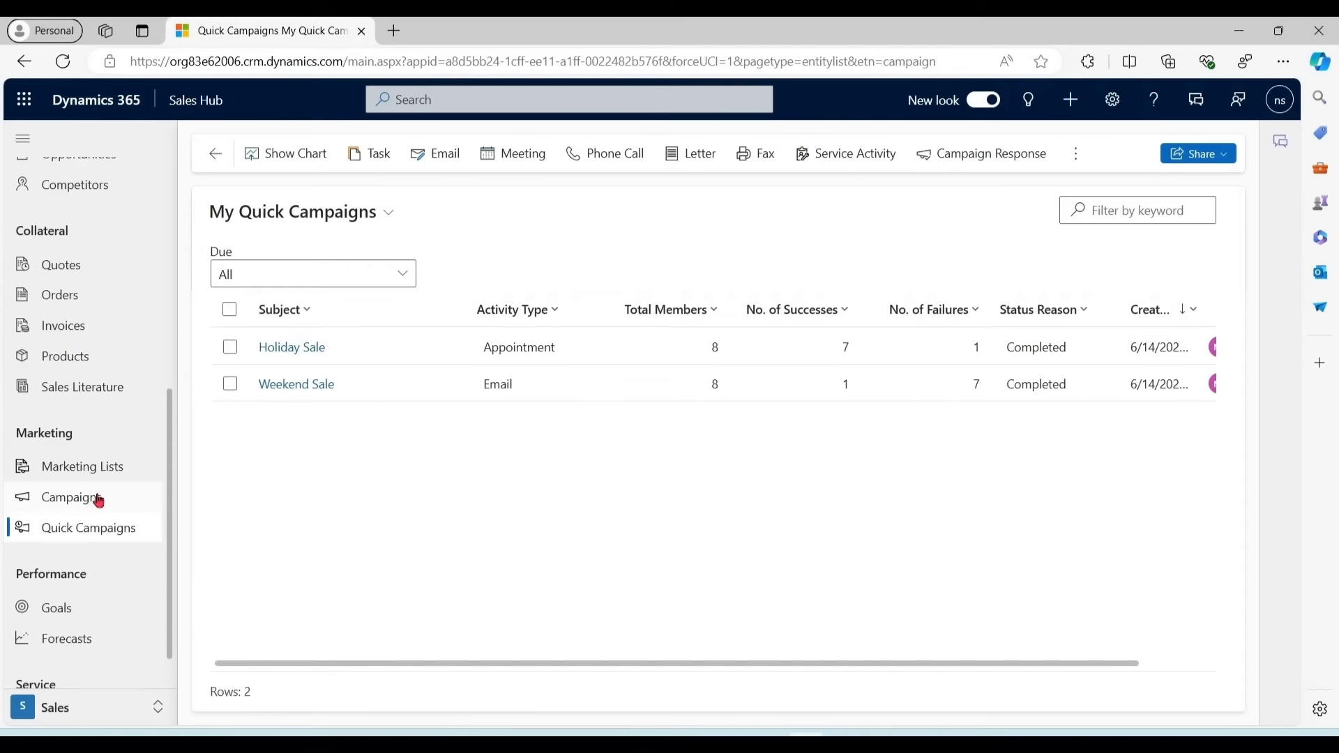
Start a new campaign named "New year Sale" with campaign code NYC001 and an expected response of 20%.
click(99, 498)
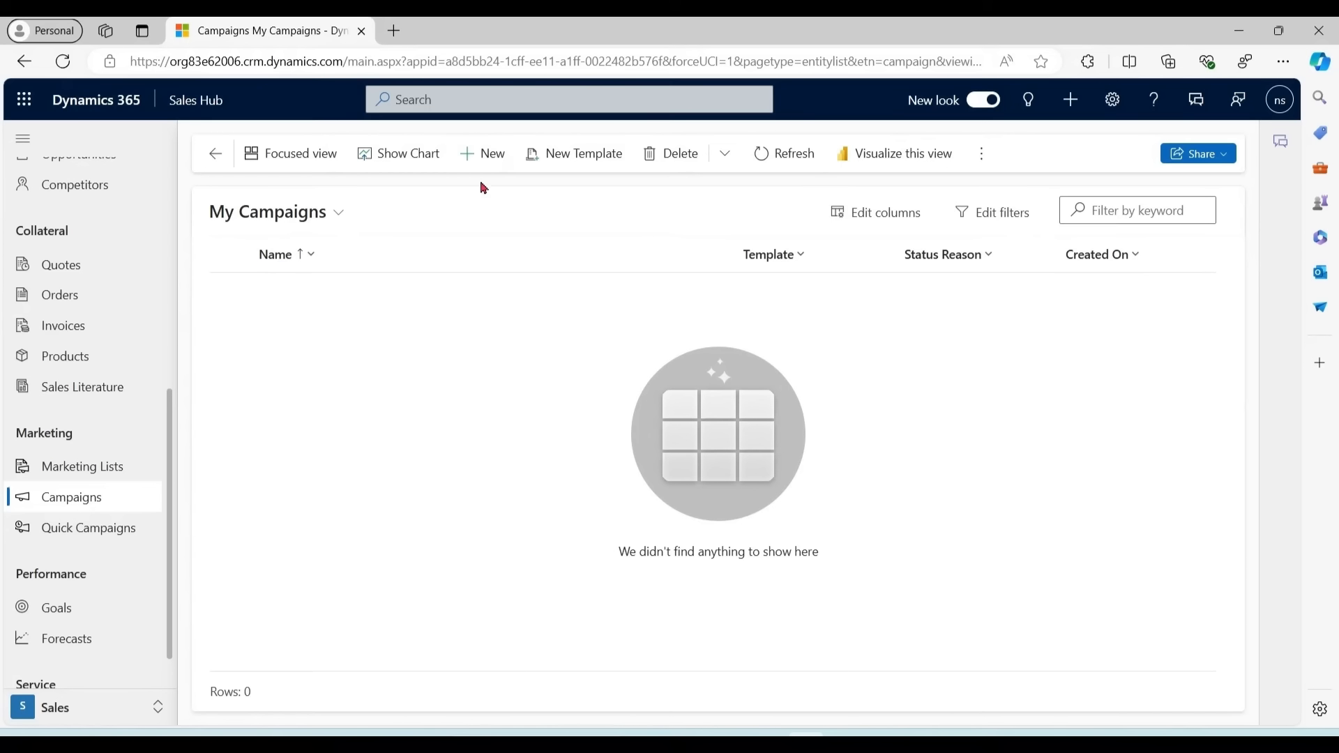
click(484, 155)
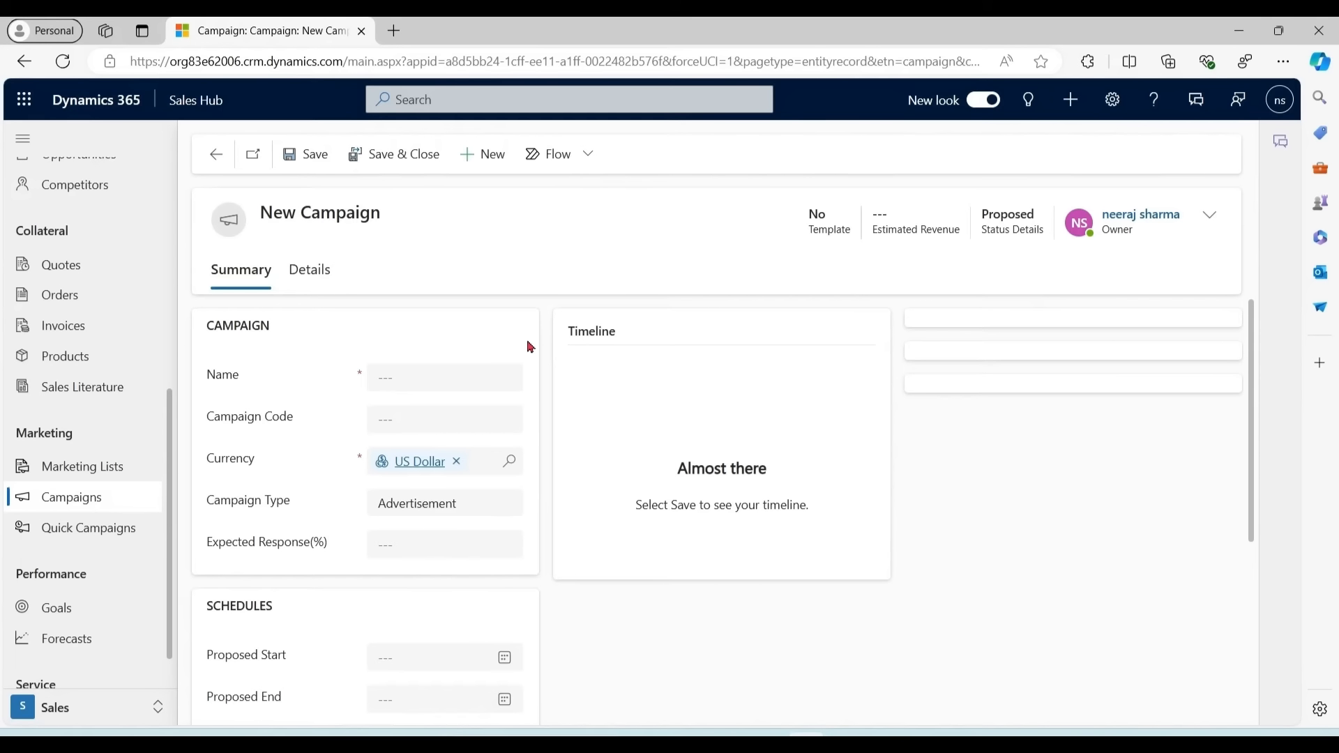
click(438, 377)
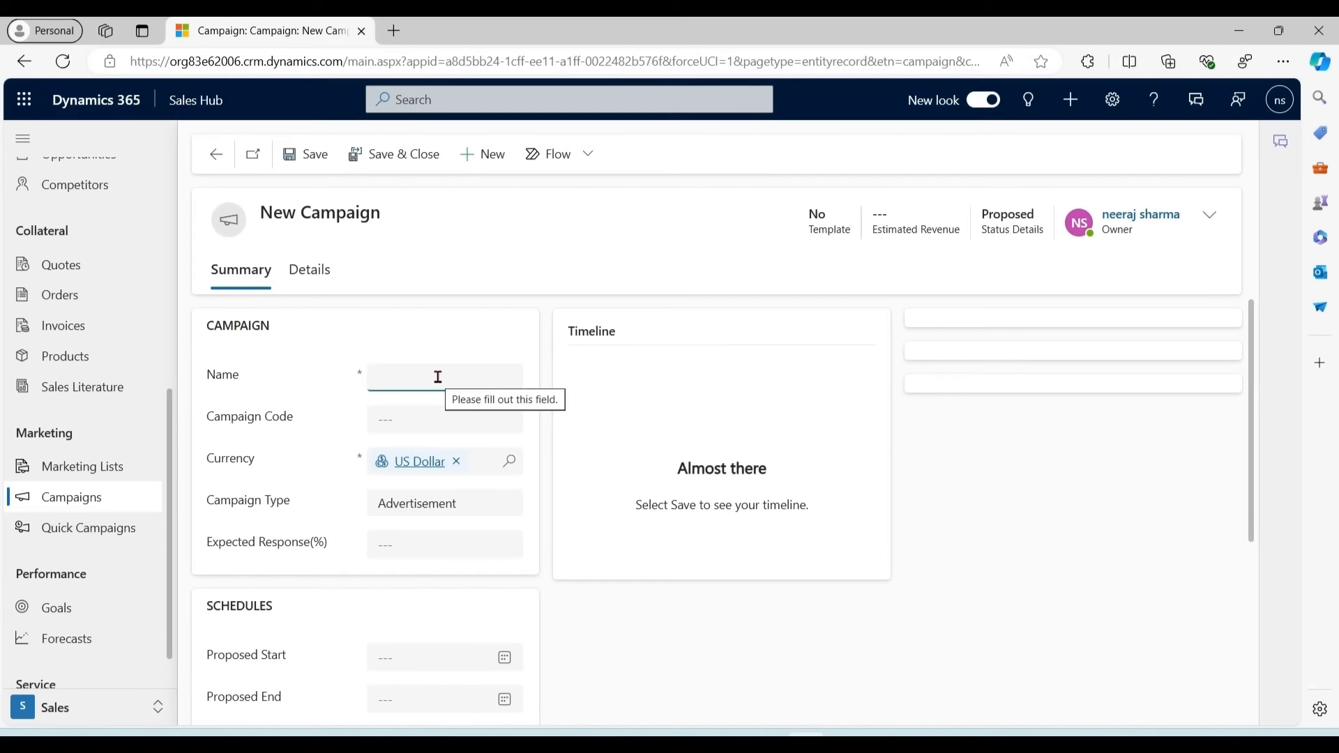
text(New year A)
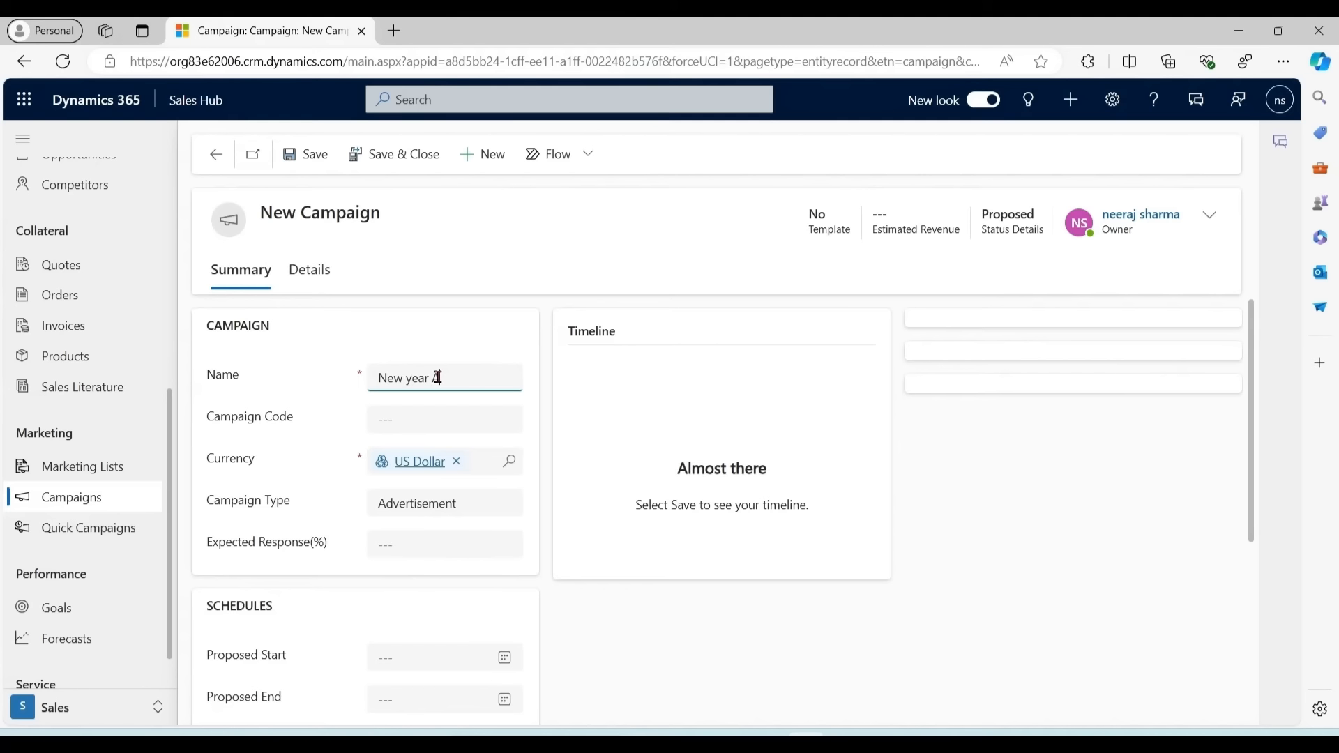
text(Sale)
click(510, 421)
text(NYC001)
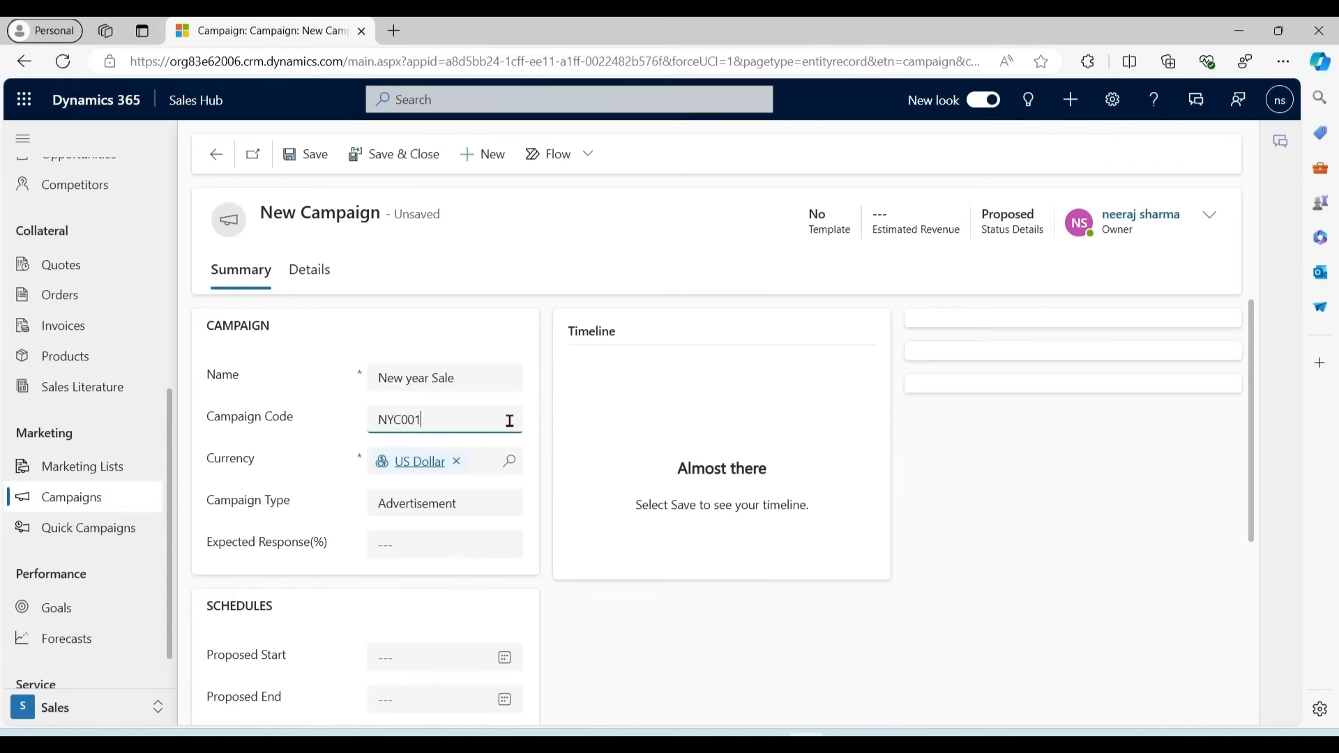
scroll(660, 504, down, 1)
click(469, 453)
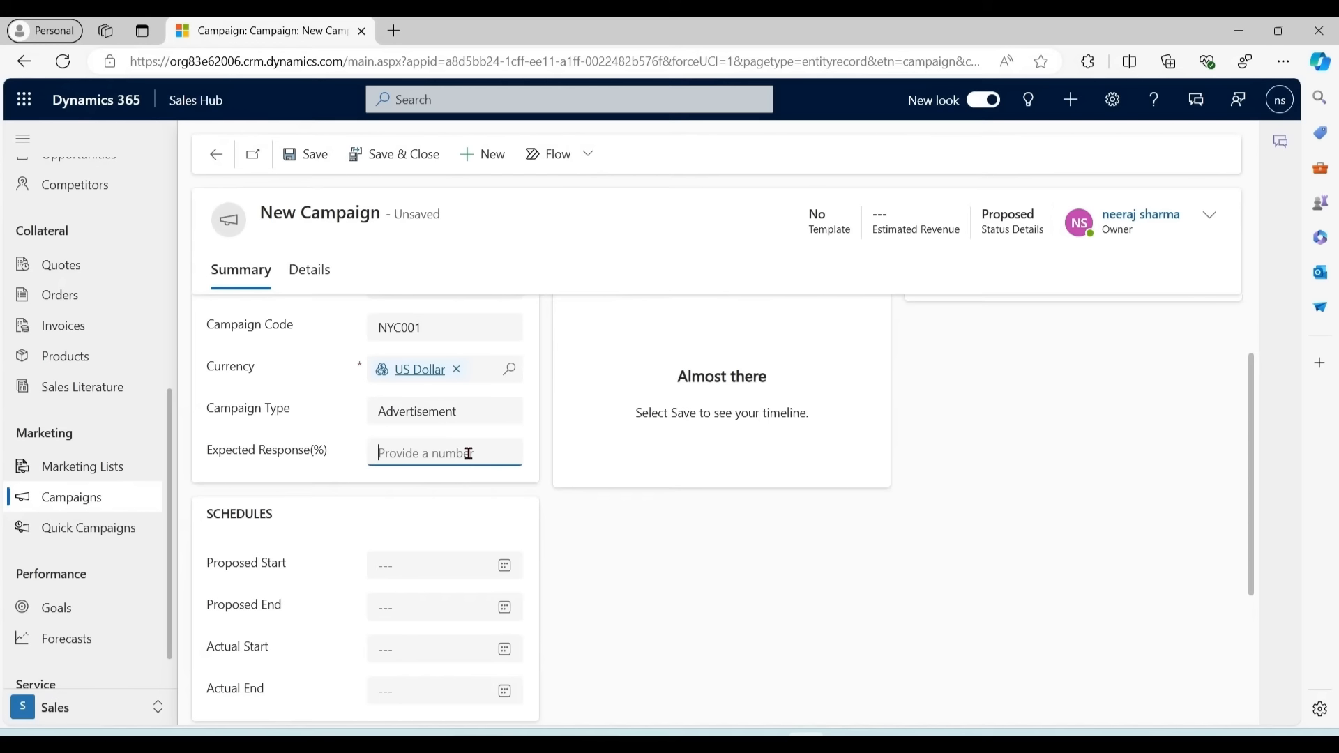
text(20)
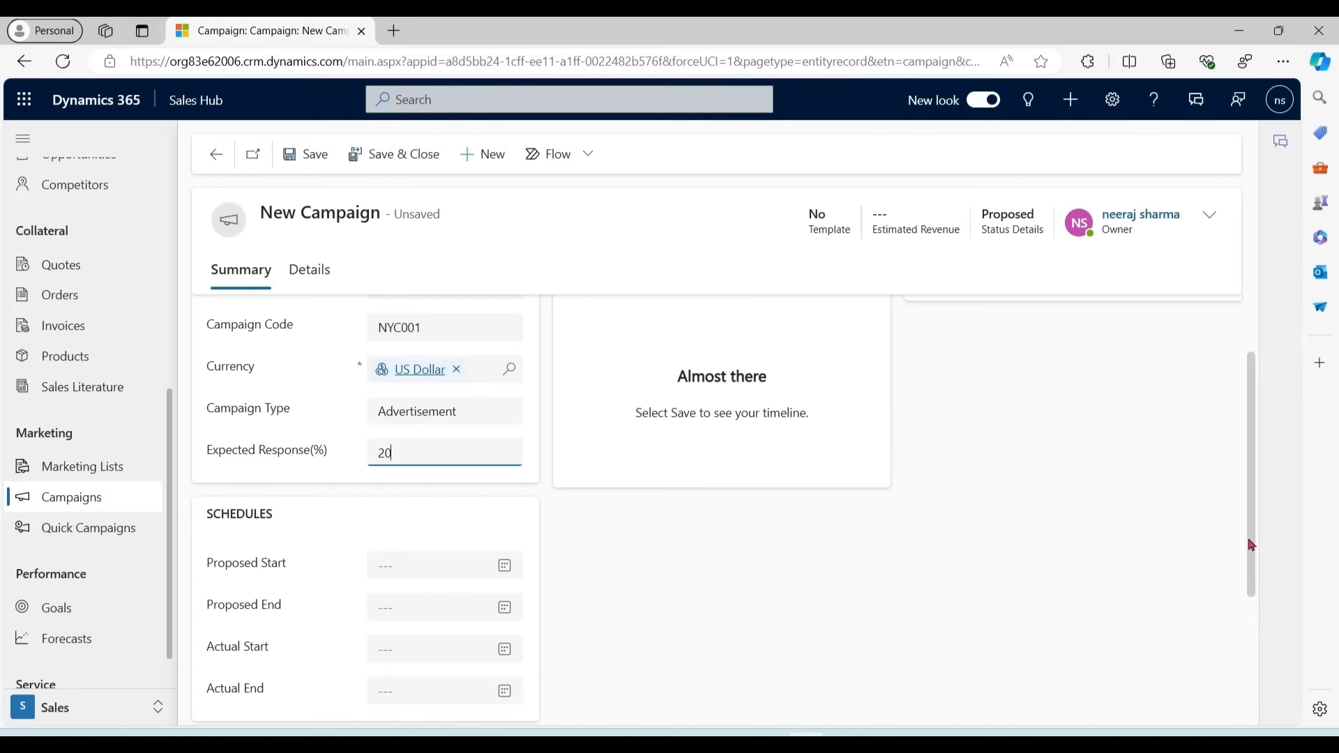
Set the campaign's proposed start to 7/1/2024 and proposed end to 7/31/2024, and save it.
drag(1251, 539, 1254, 585)
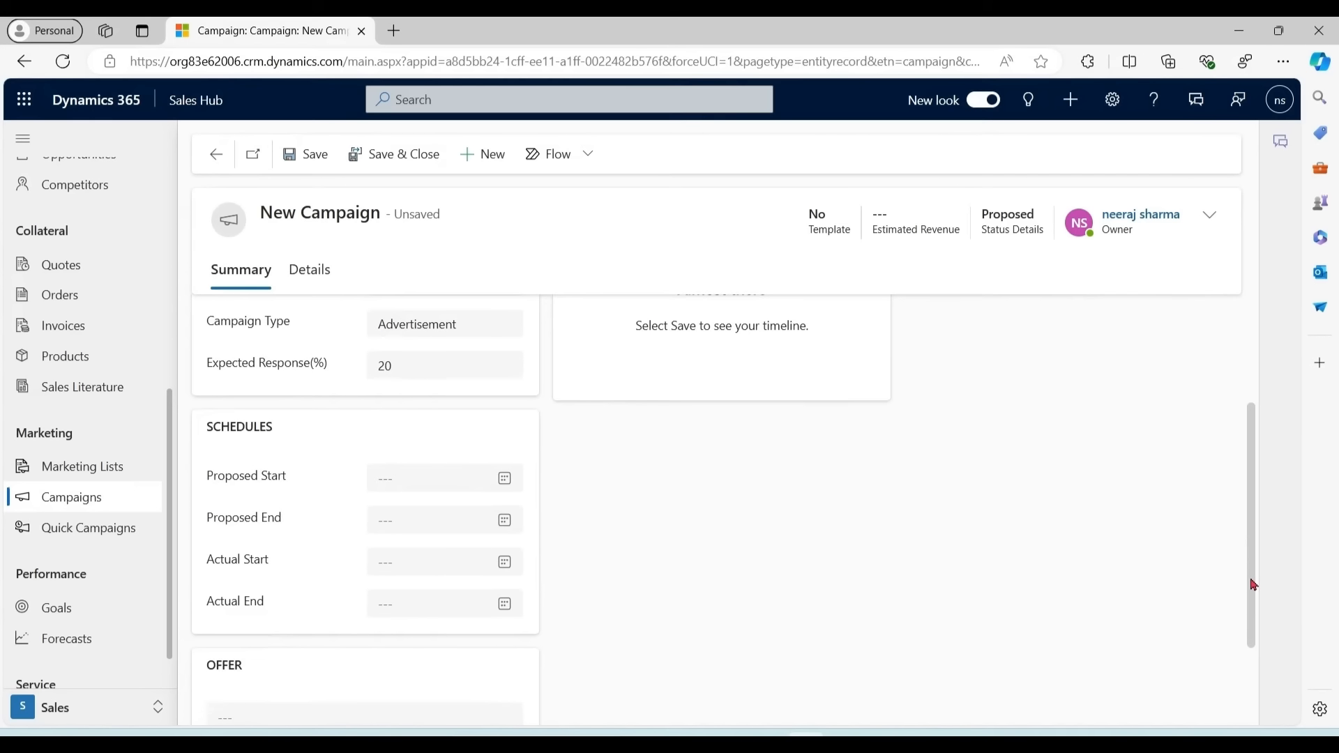
click(506, 479)
click(539, 517)
click(415, 568)
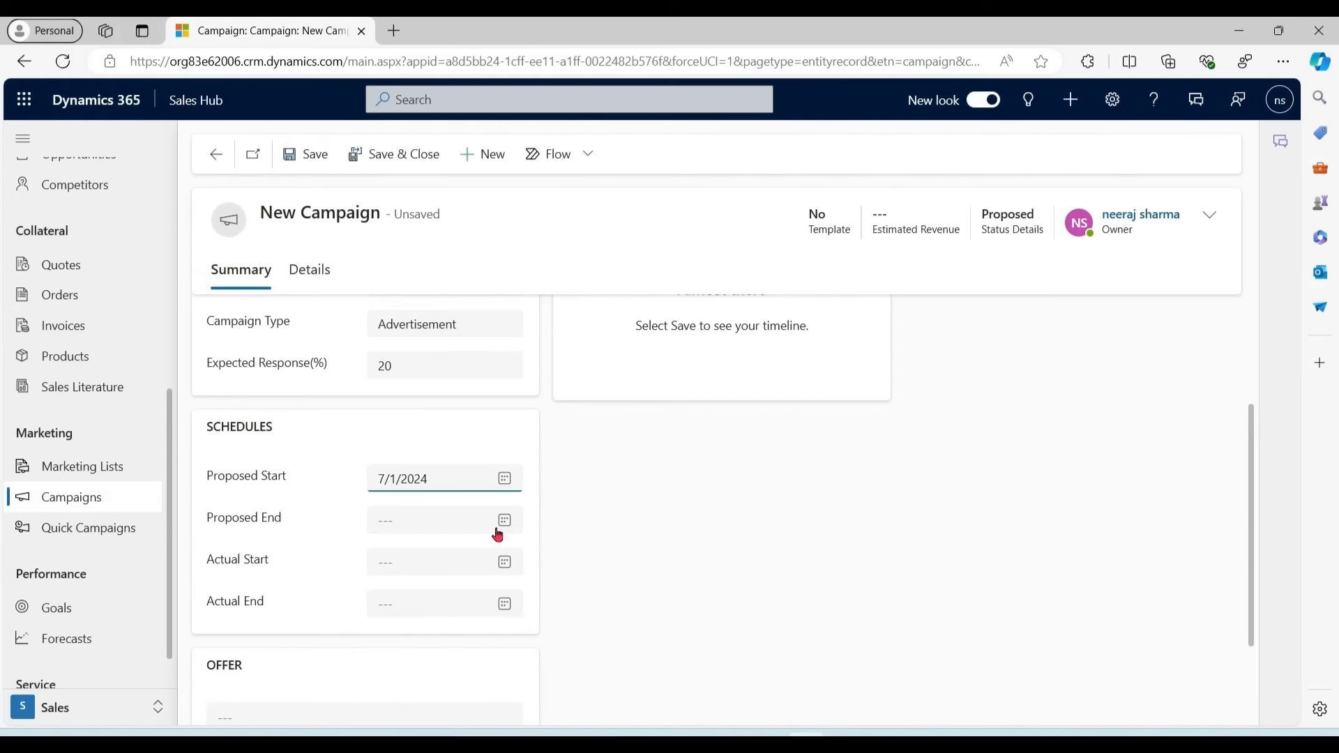
click(504, 522)
click(537, 332)
click(464, 482)
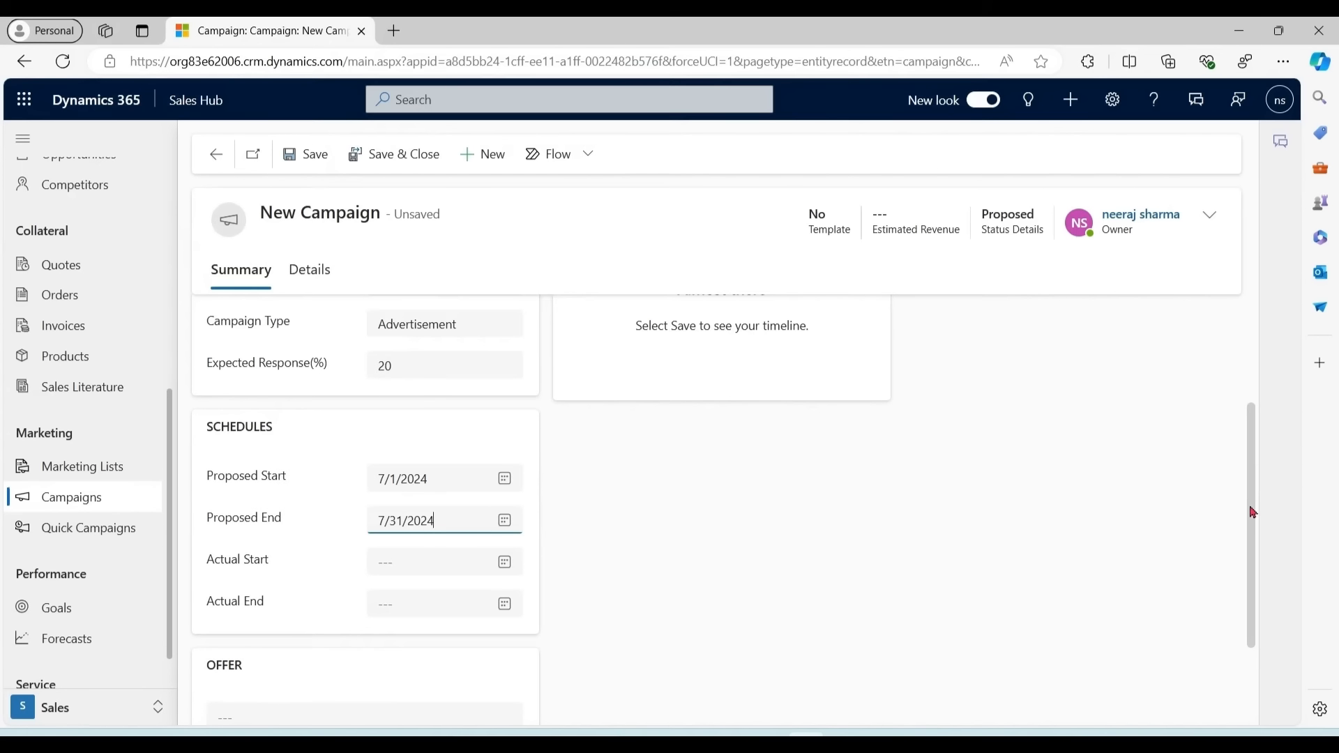
drag(1252, 531, 1268, 385)
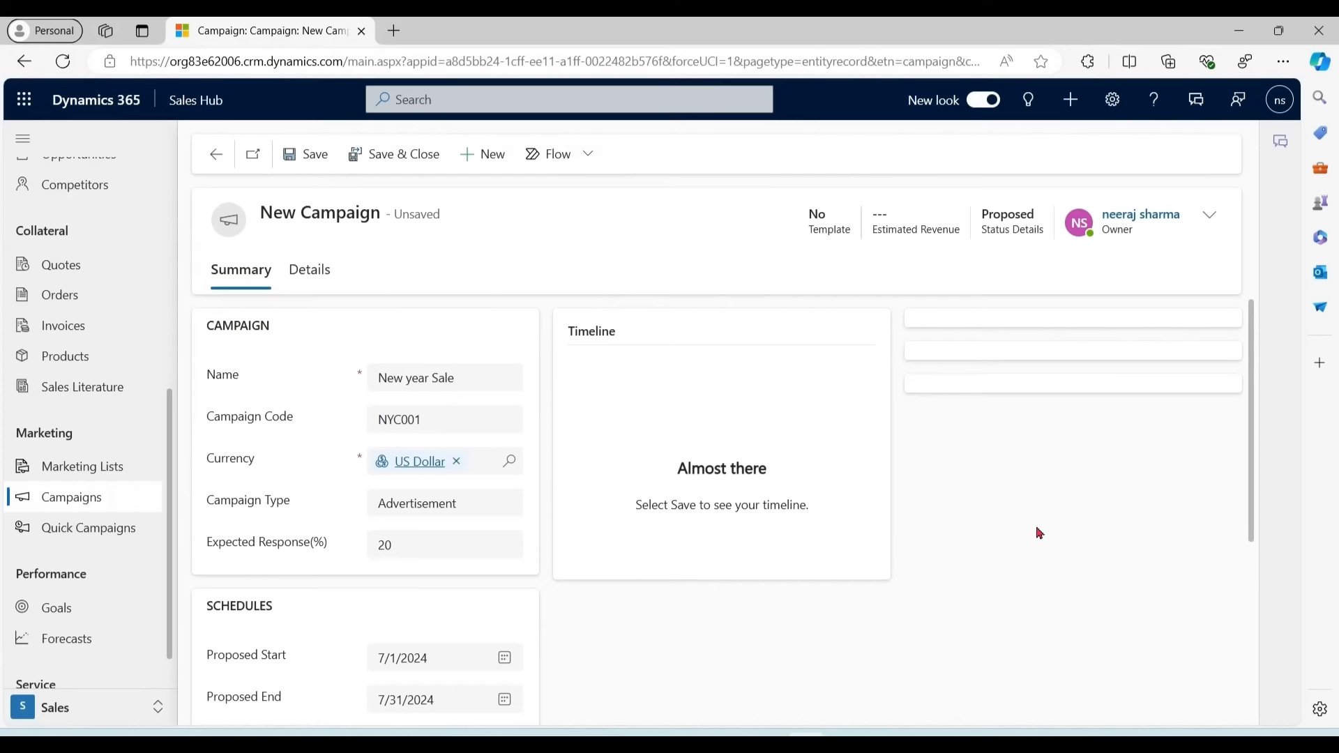
click(326, 162)
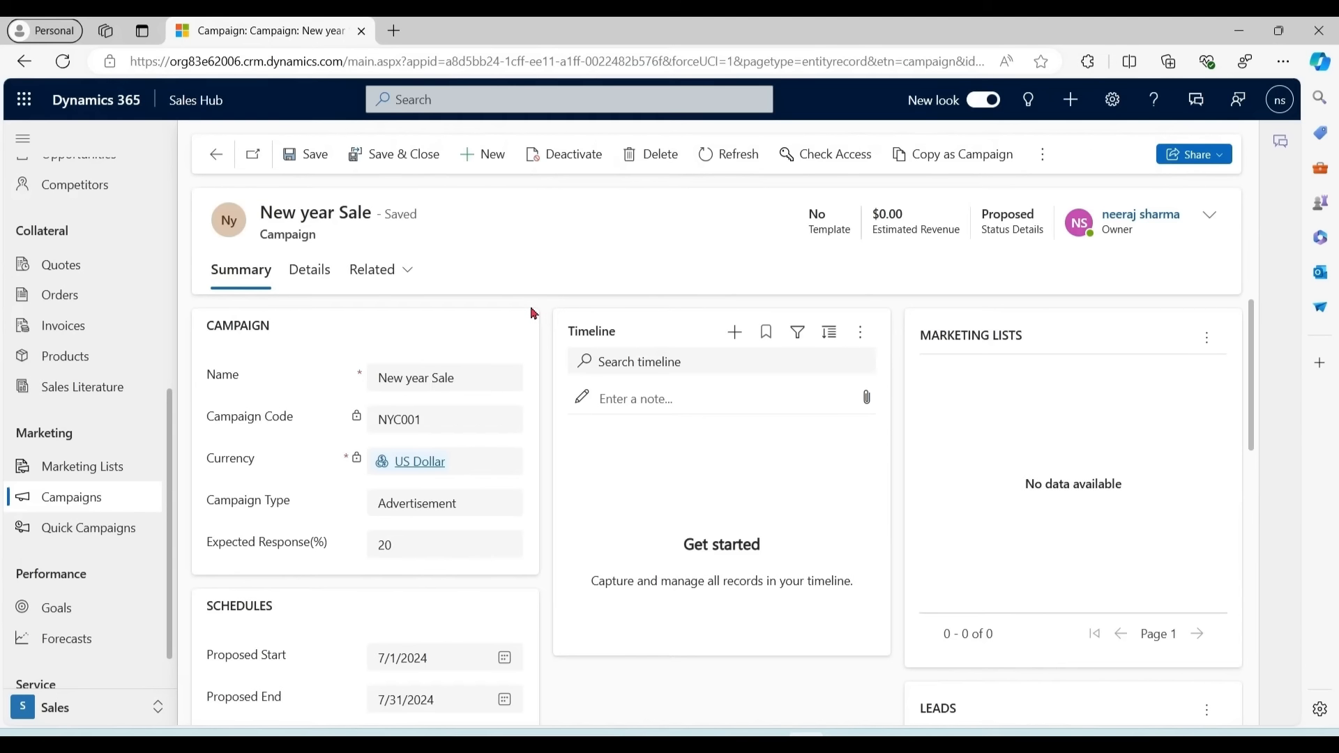
Add a task with the subject "Visit CFO" to the New year Sale campaign's planning activities.
click(408, 274)
click(436, 350)
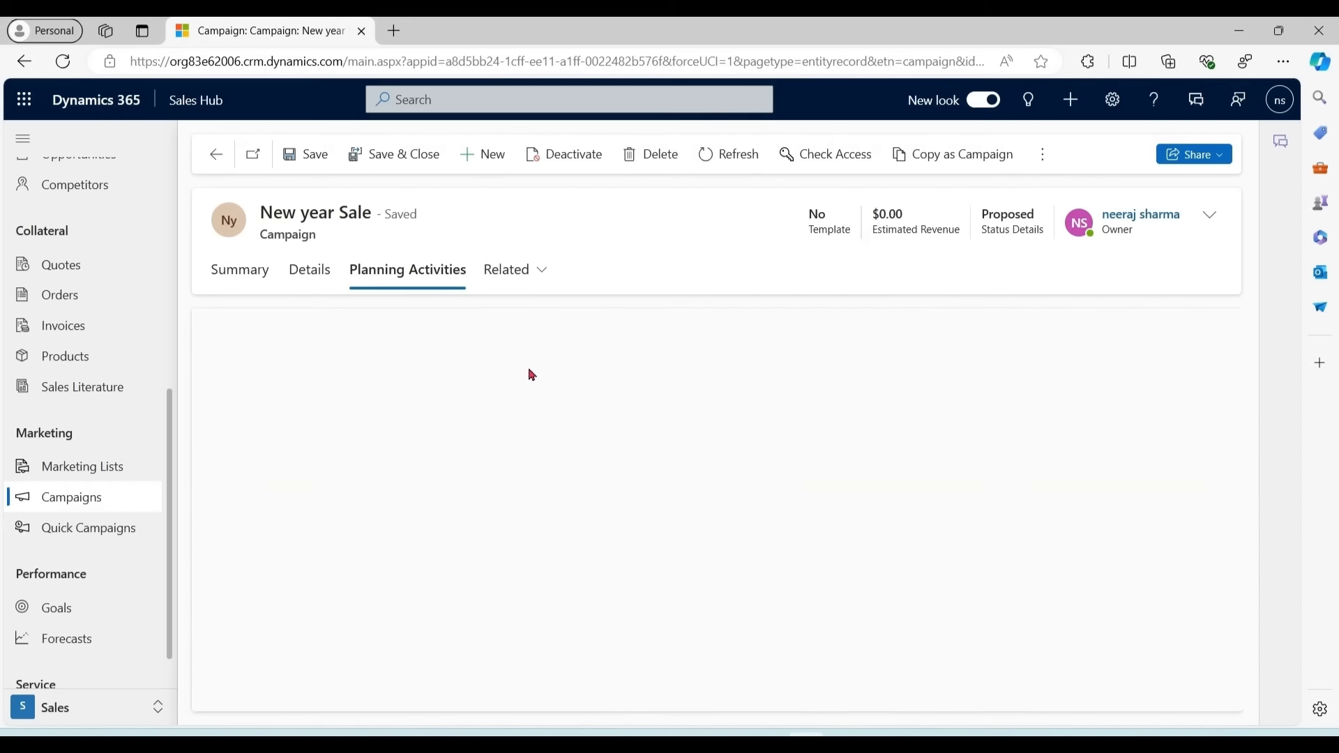
click(438, 338)
click(391, 495)
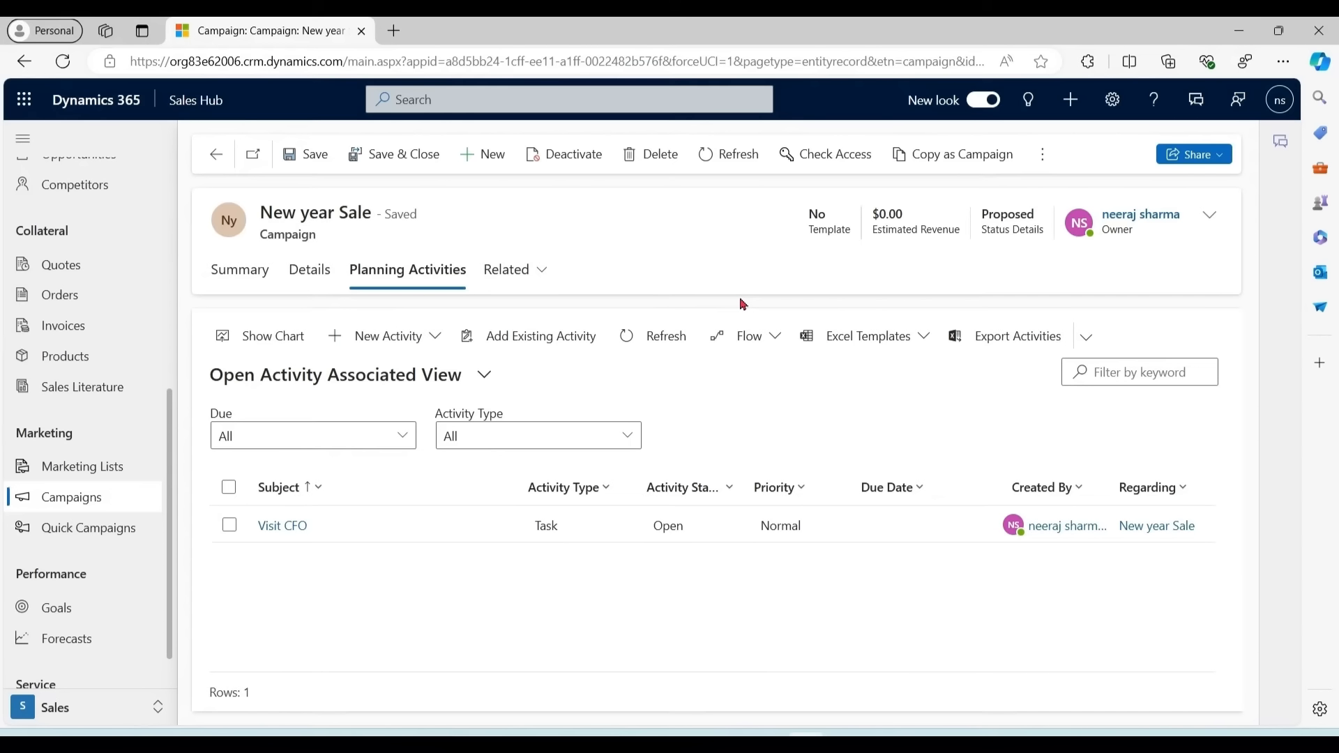
Start a new campaign activity for New year Sale with the subject "Email for Information" and the Email channel.
click(542, 272)
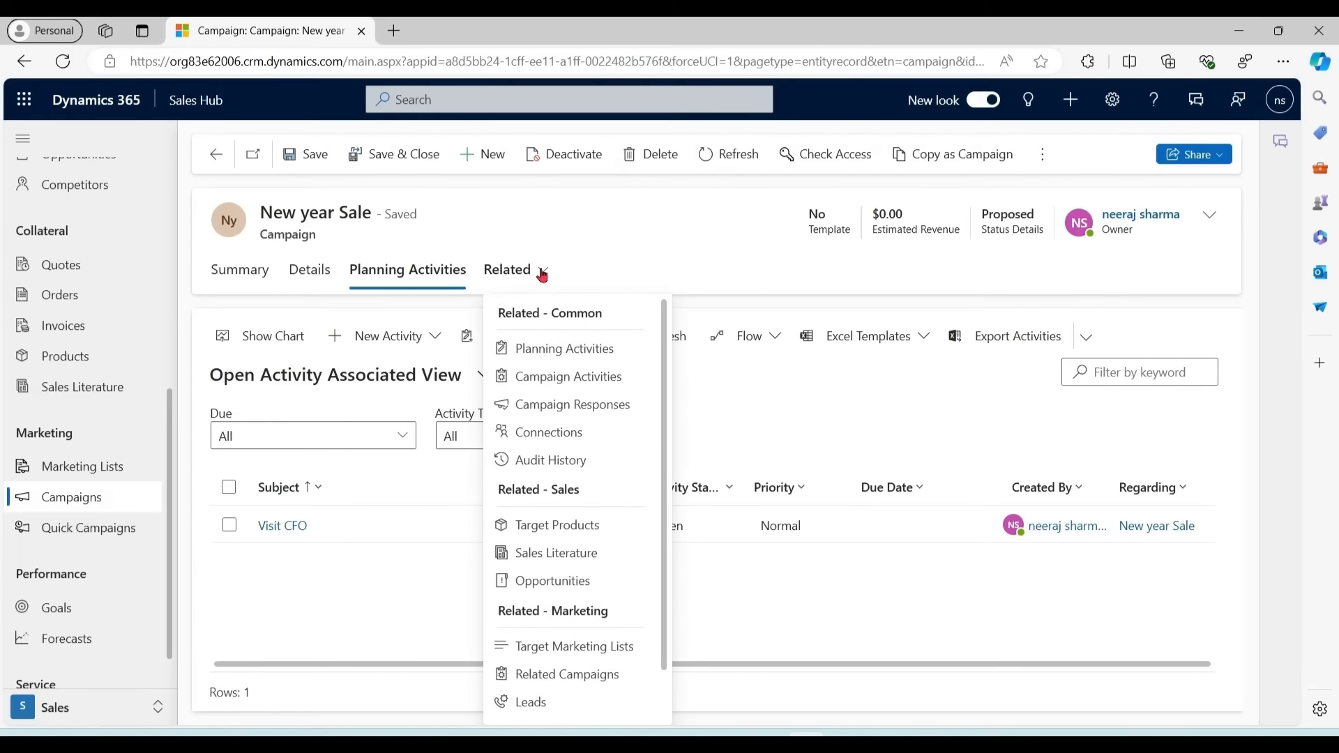
click(593, 379)
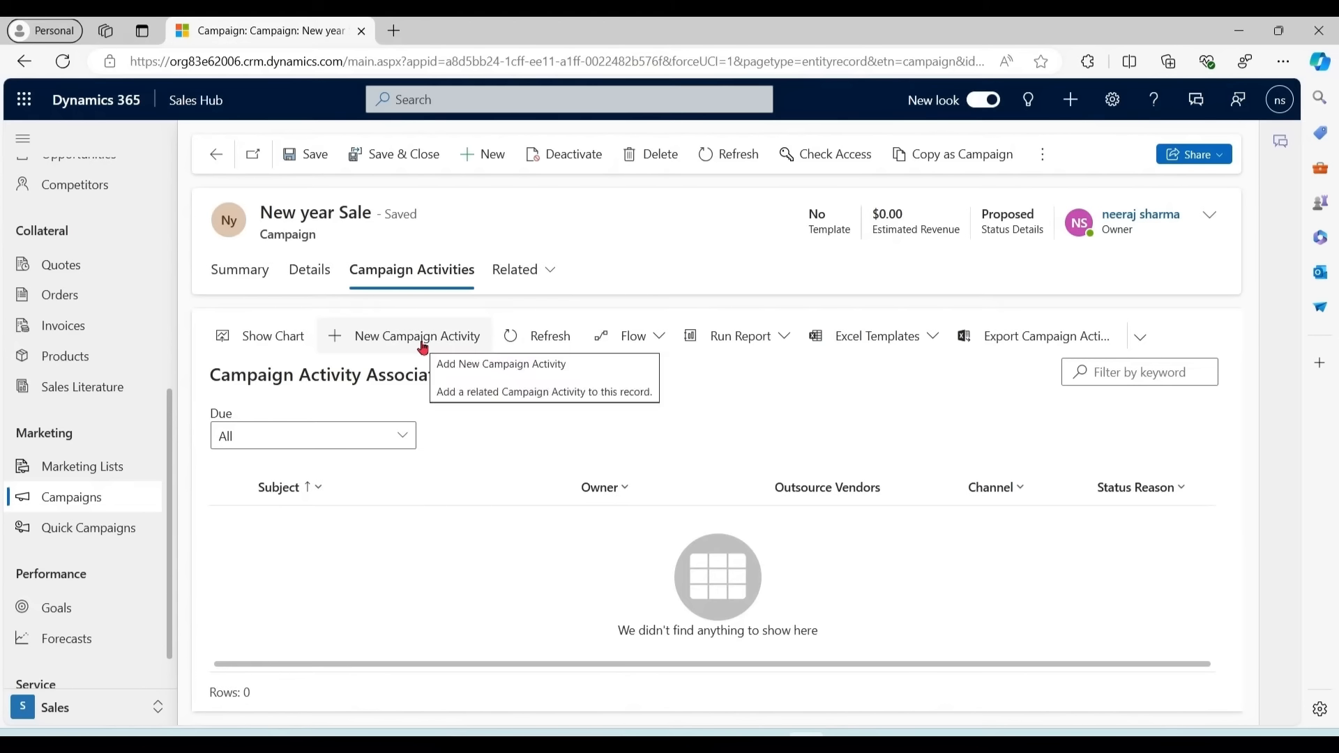
click(423, 338)
click(486, 379)
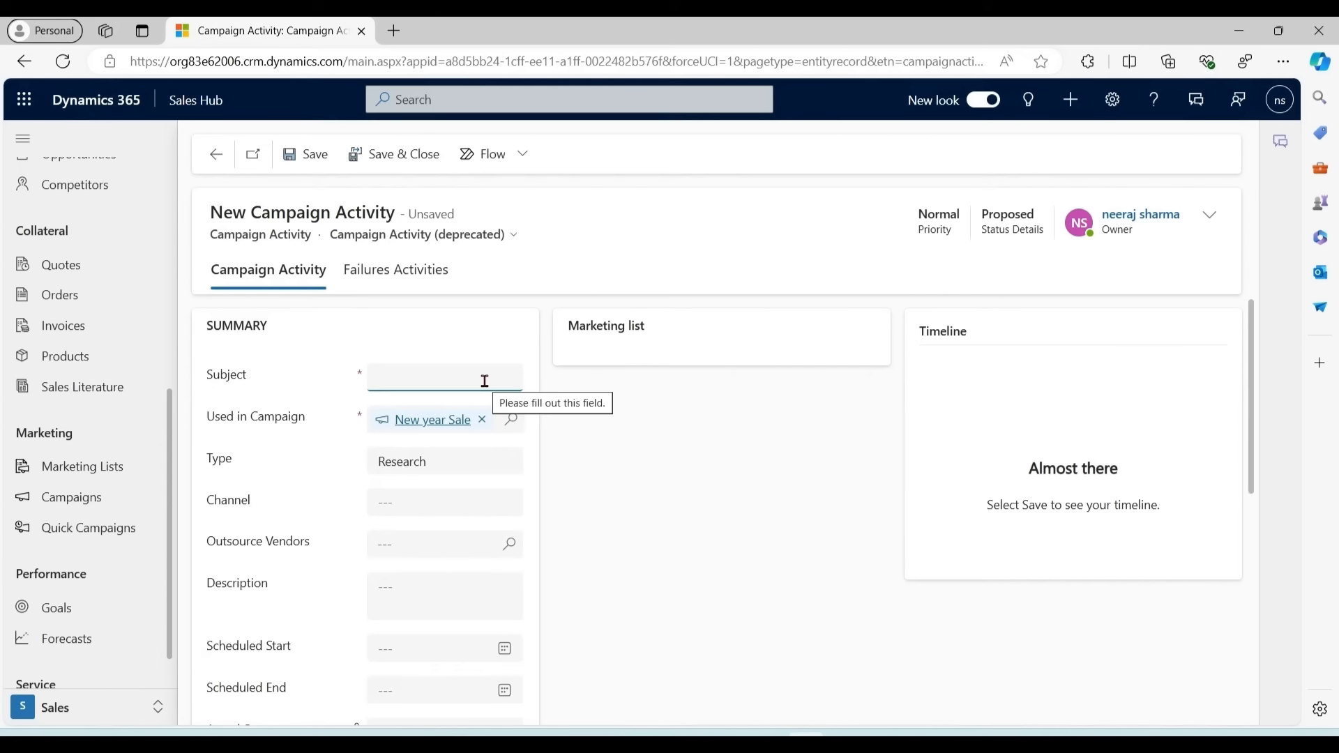
text(Email for Information)
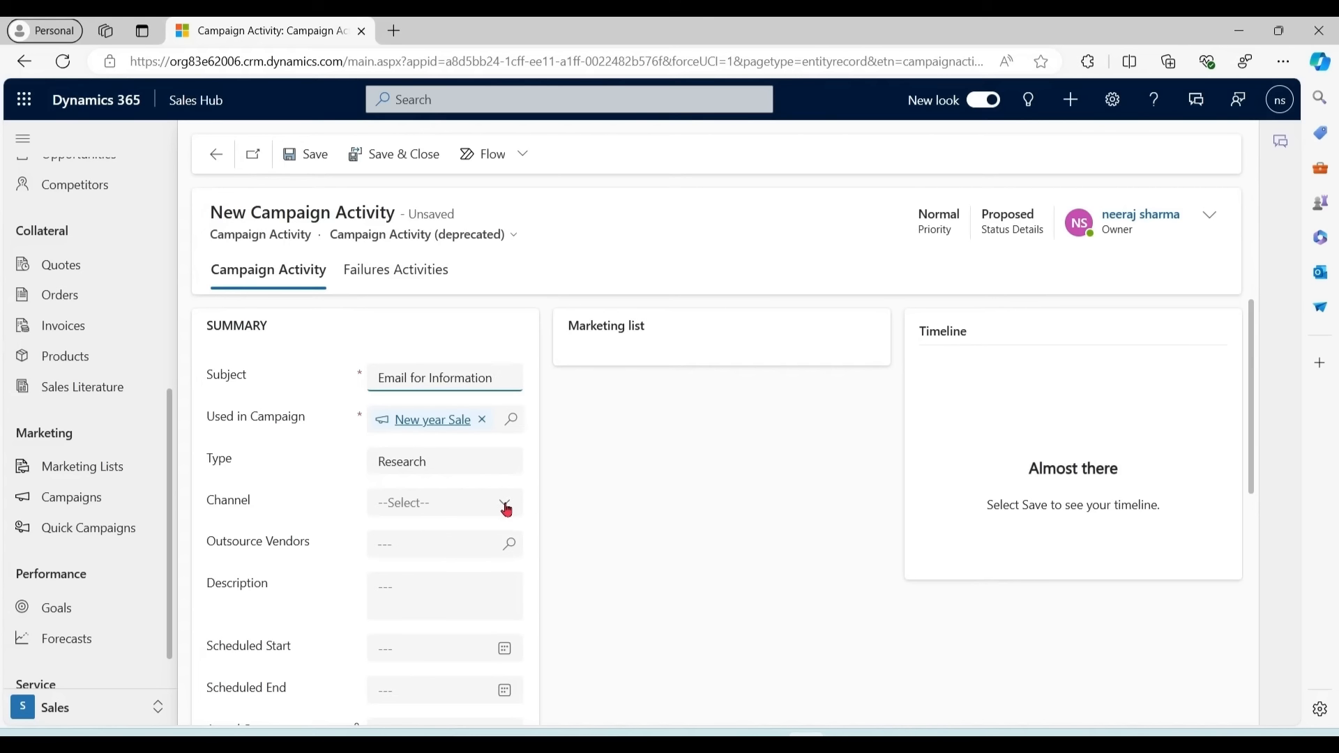
click(508, 510)
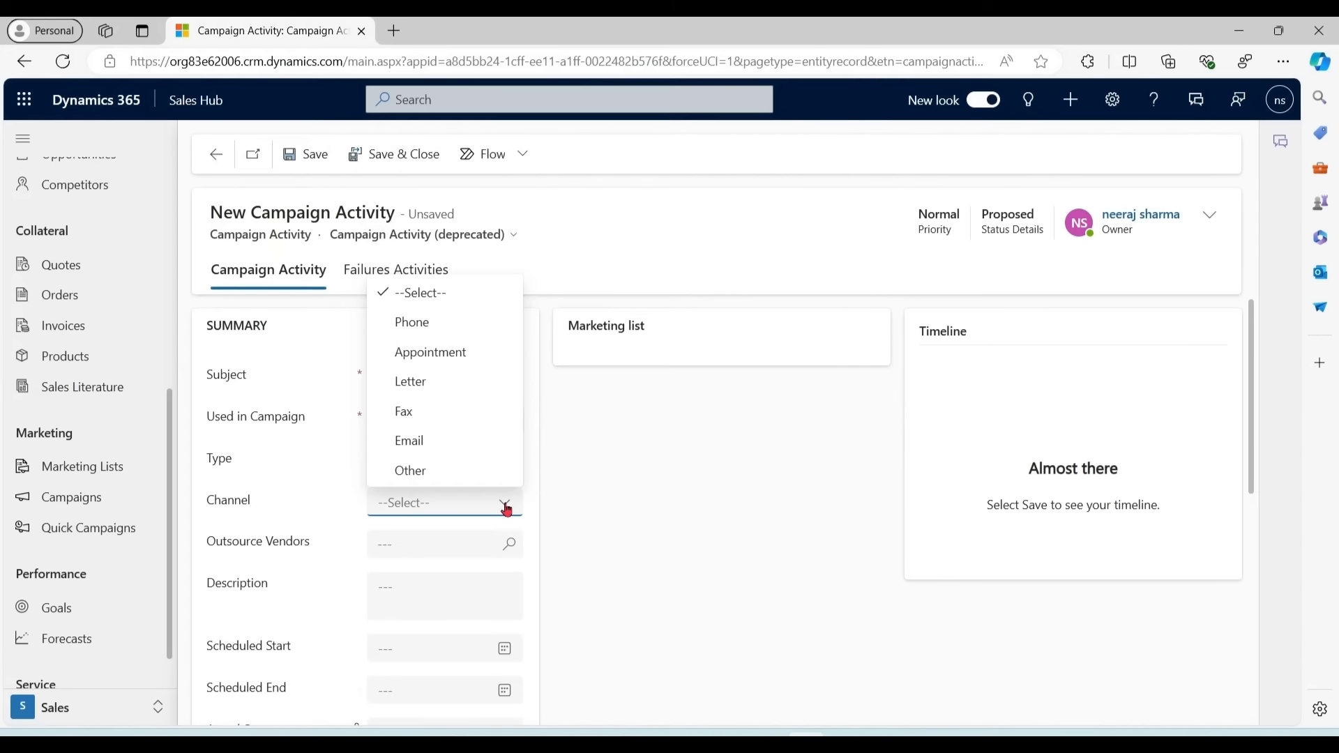
click(454, 442)
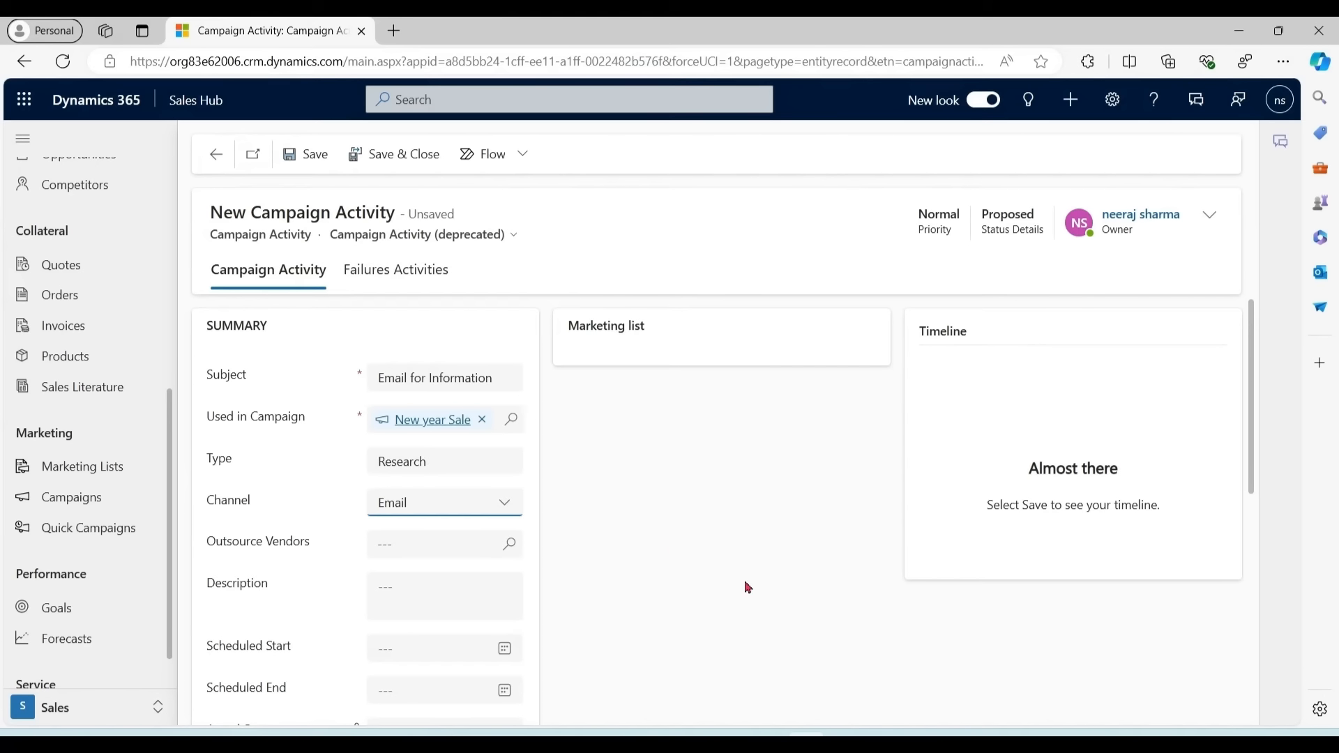
Schedule the campaign activity to start on 7/8/2024 and end on 7/22/2024.
drag(1256, 398, 1249, 472)
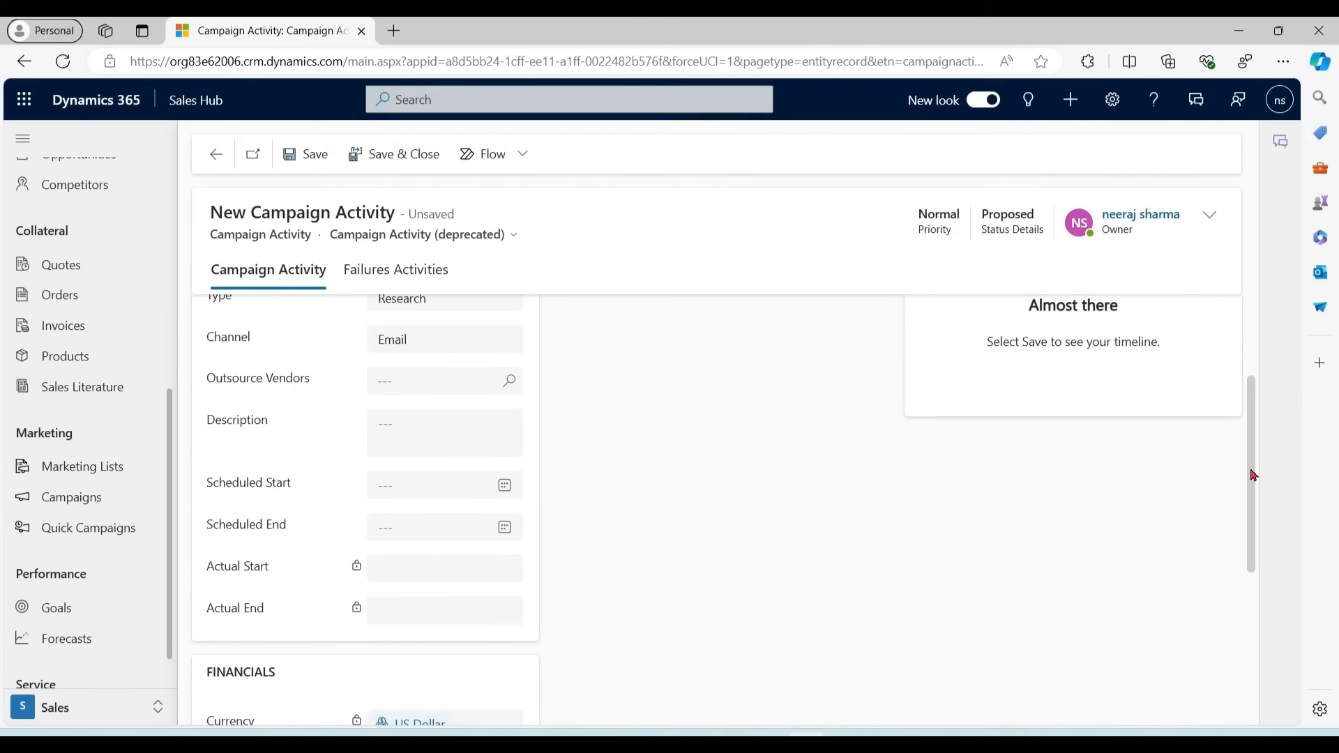
click(506, 491)
click(538, 522)
click(538, 522)
click(514, 522)
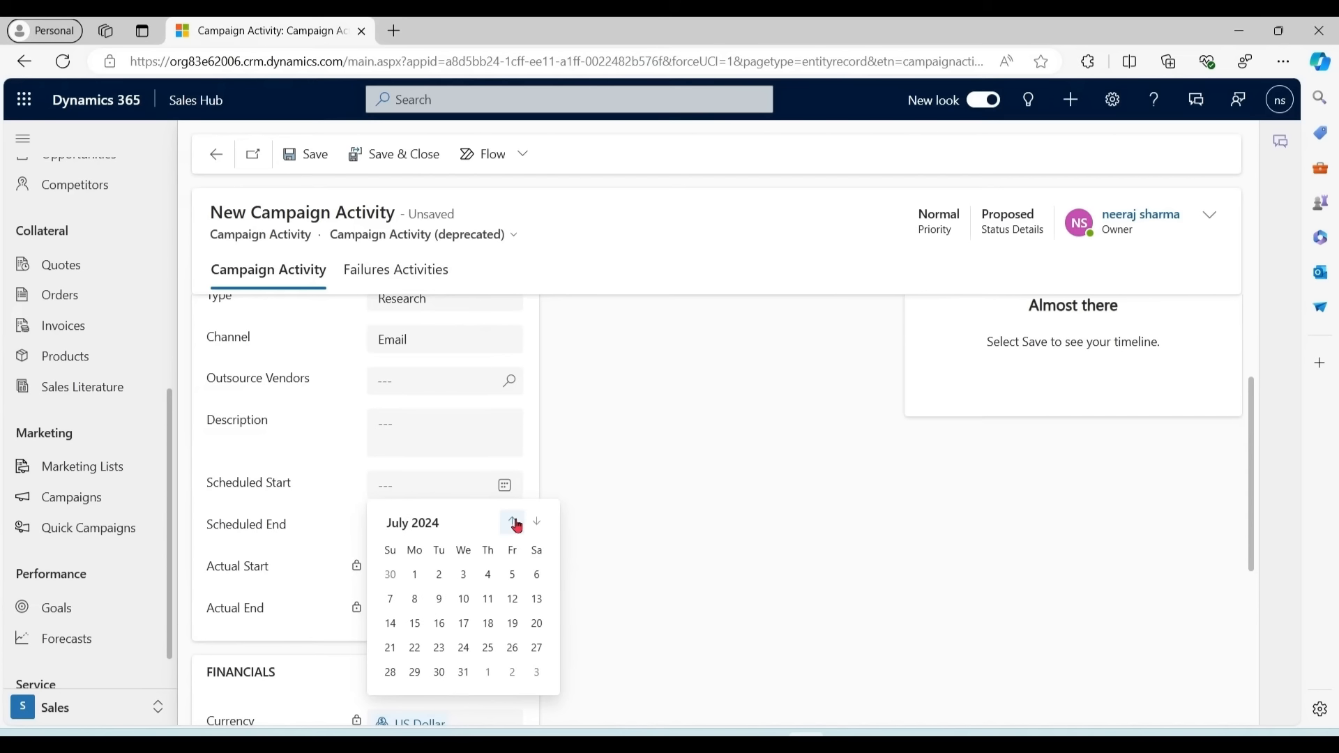
click(415, 599)
click(505, 527)
click(537, 314)
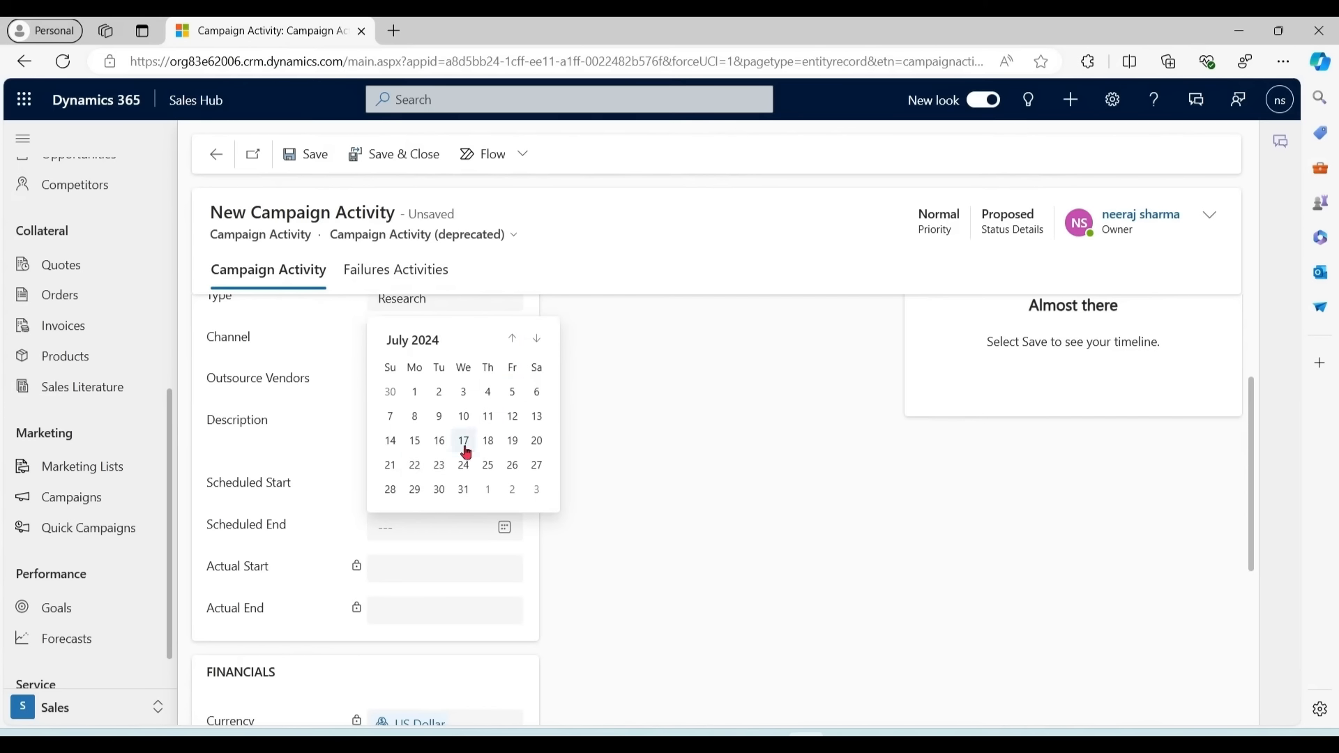
click(415, 465)
Set the activity's allocated budget to $500 and its anti-spam frequency cap to 2 days, and save it.
drag(1252, 510, 1251, 532)
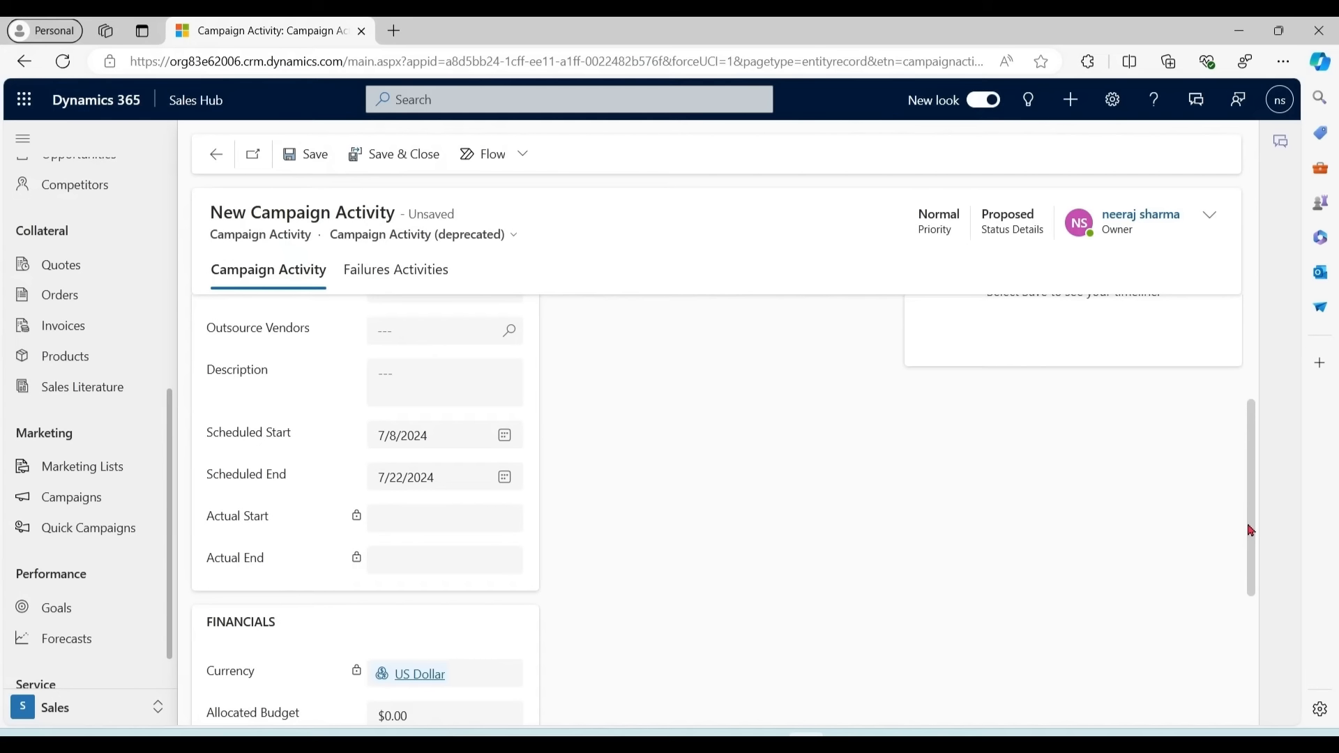
drag(1250, 531, 1253, 661)
click(380, 523)
text(500)
click(434, 656)
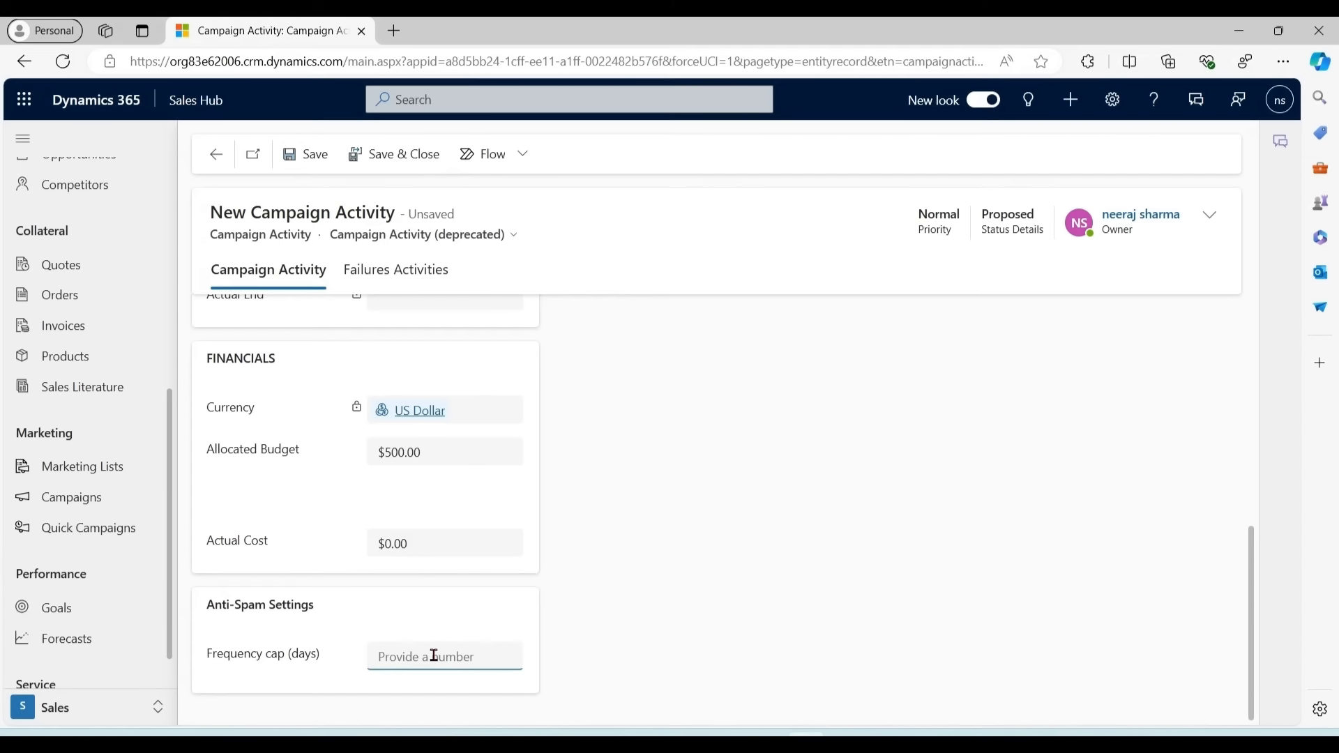
text(0)
key(BackSpace)
text(2)
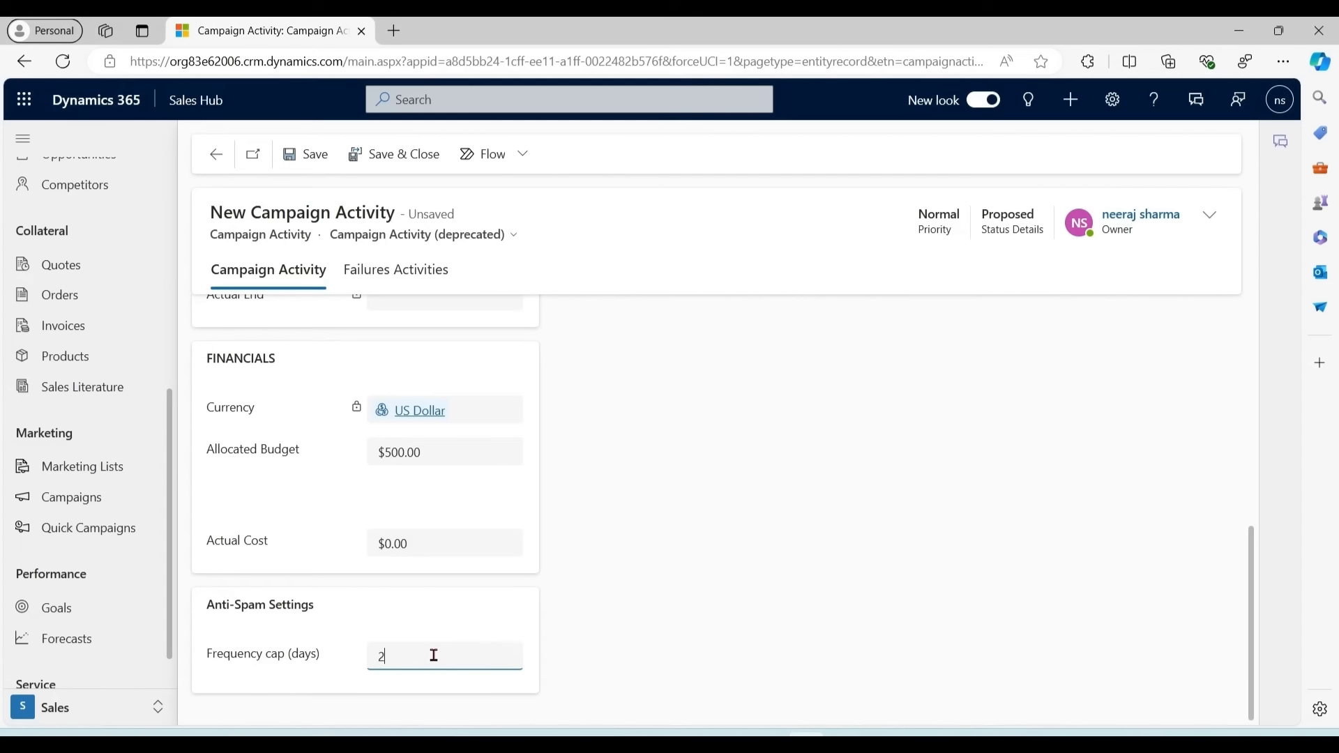
click(311, 167)
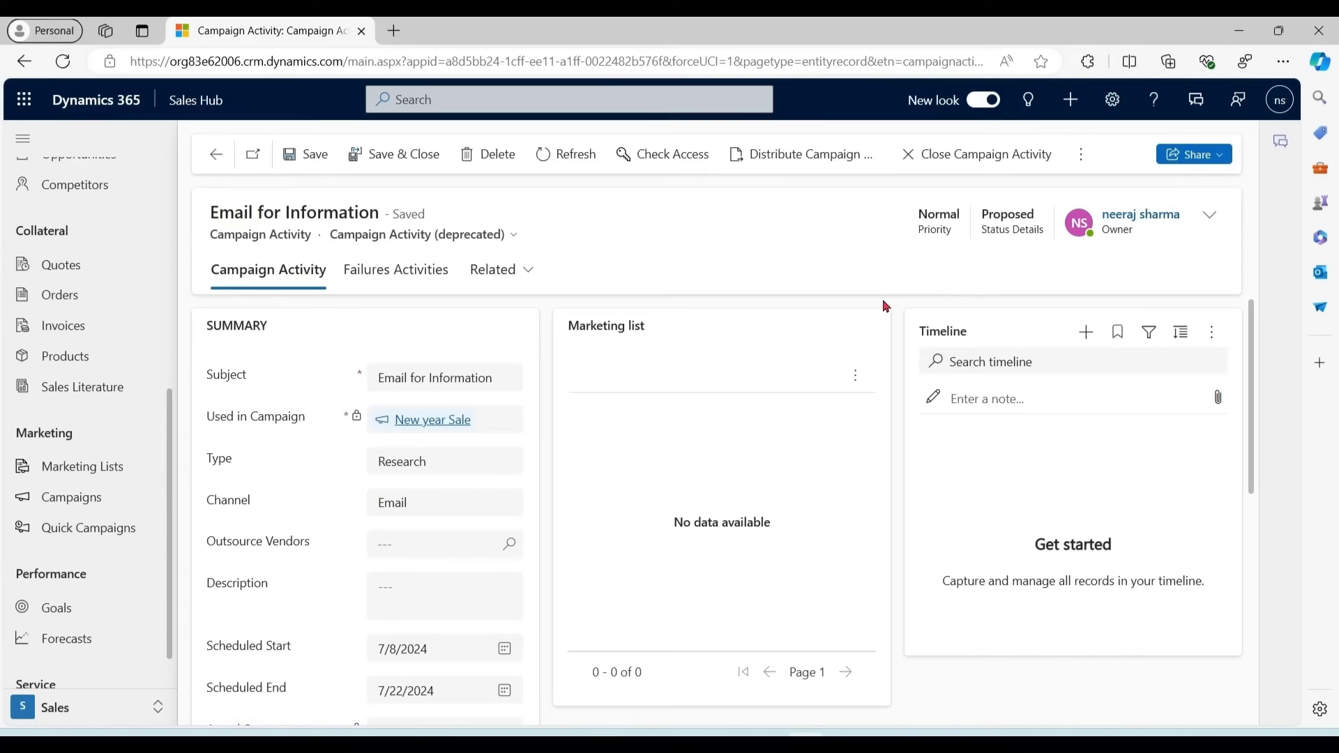
Create and save a new marketing list named "Alpine Contacts" with list type Dynamic, targeted at Contact.
click(96, 467)
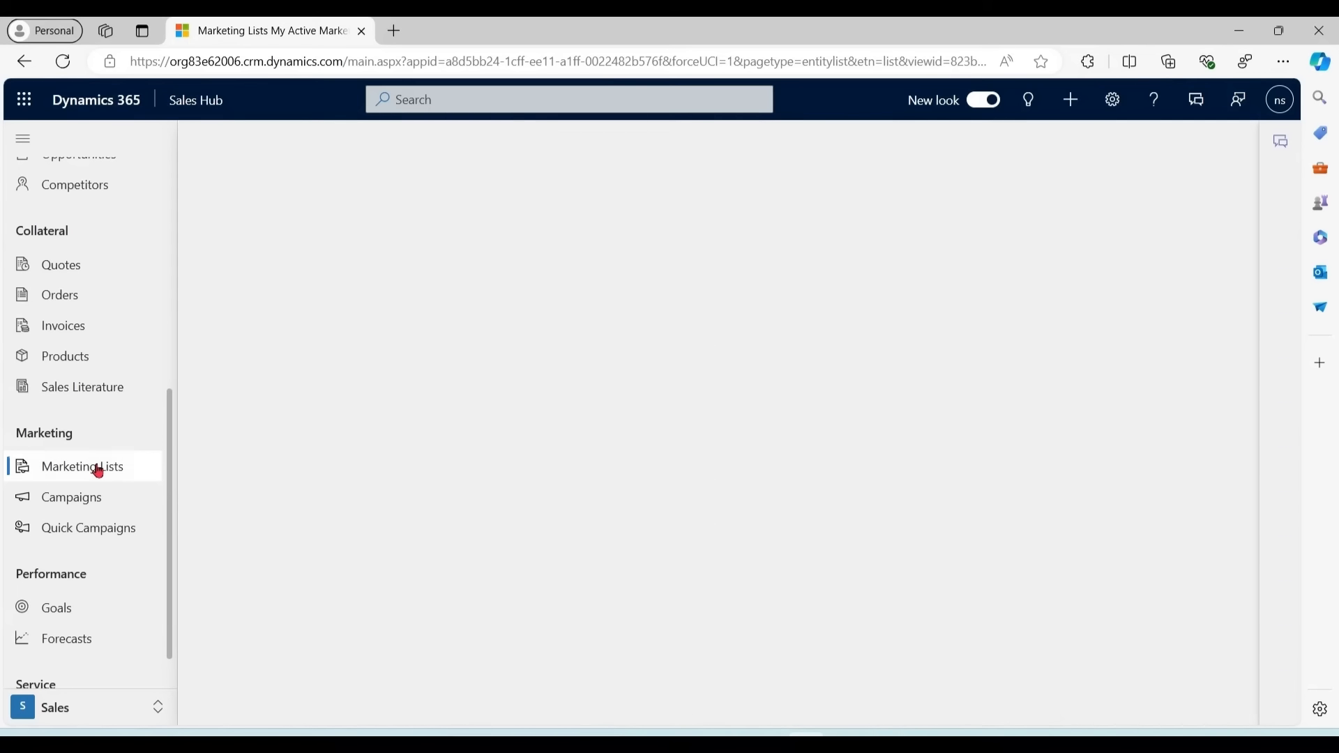
click(484, 153)
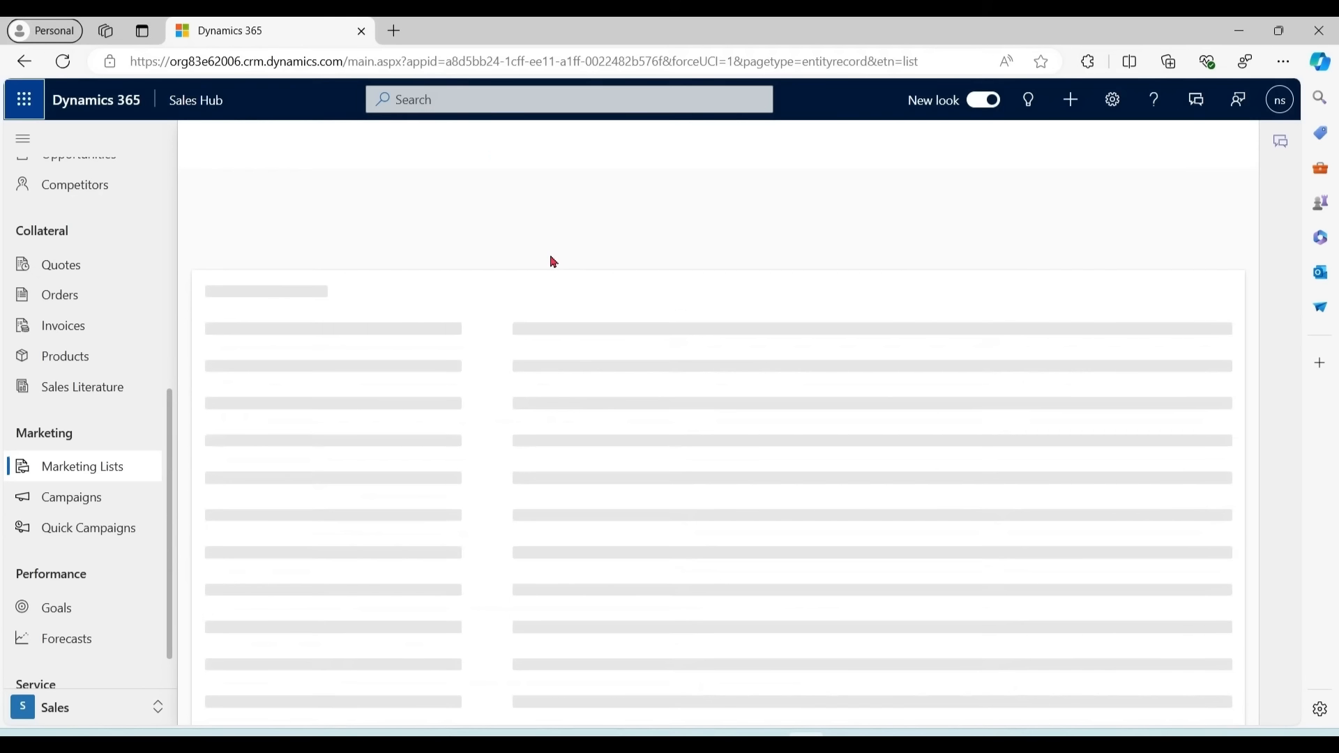
click(408, 402)
text(Alpine Contacts)
click(458, 462)
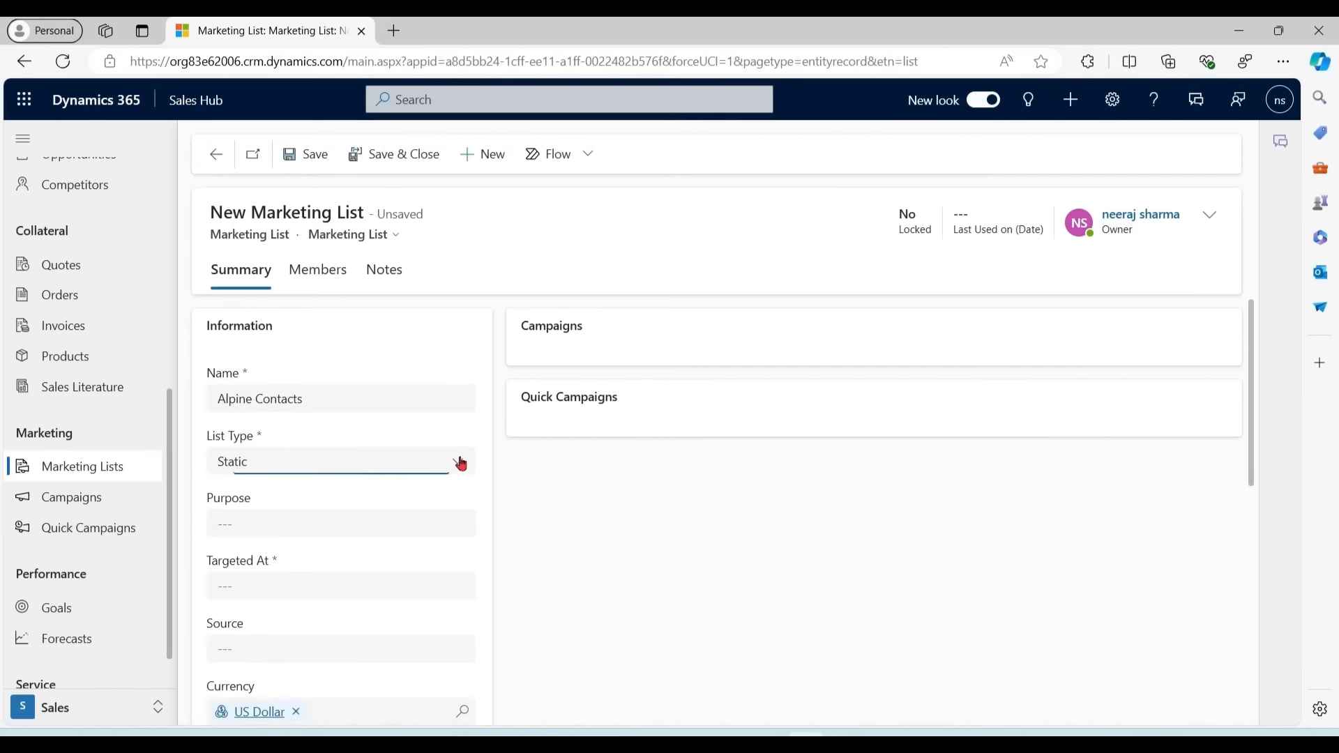
click(374, 524)
click(362, 588)
click(276, 685)
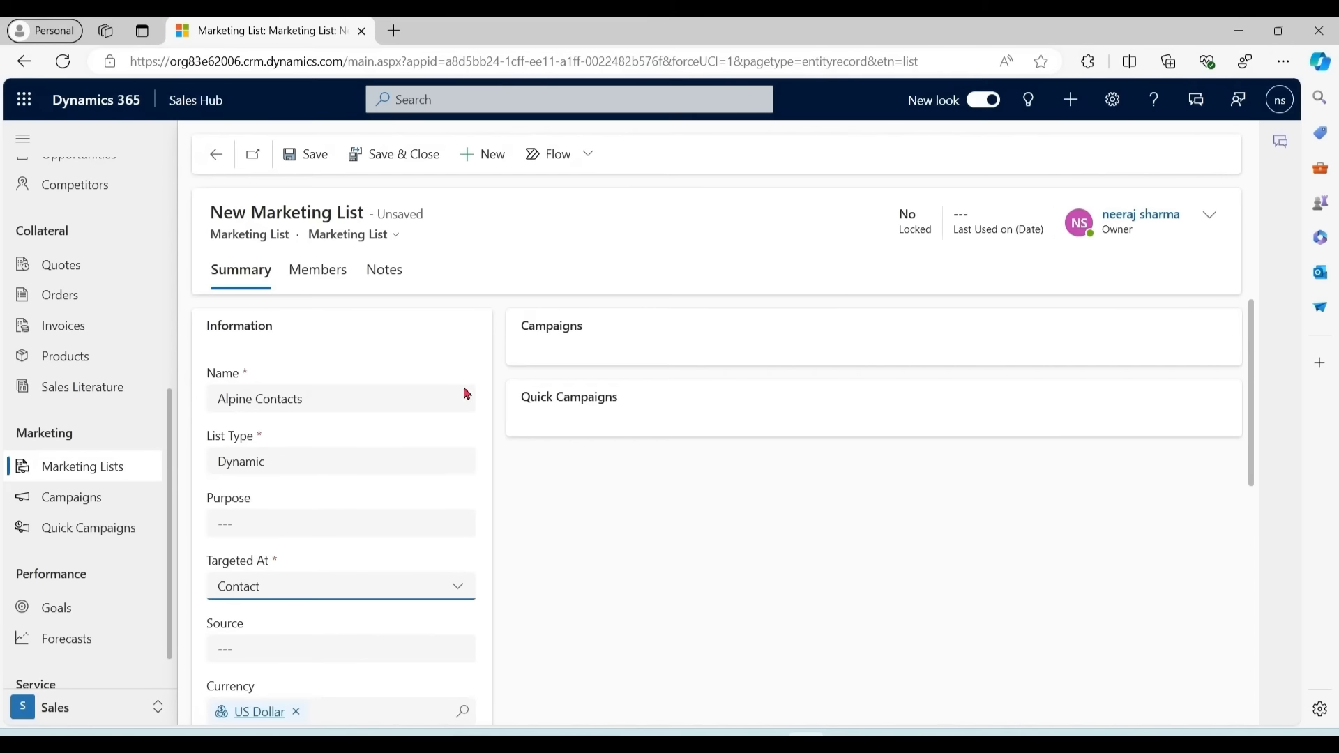
click(319, 154)
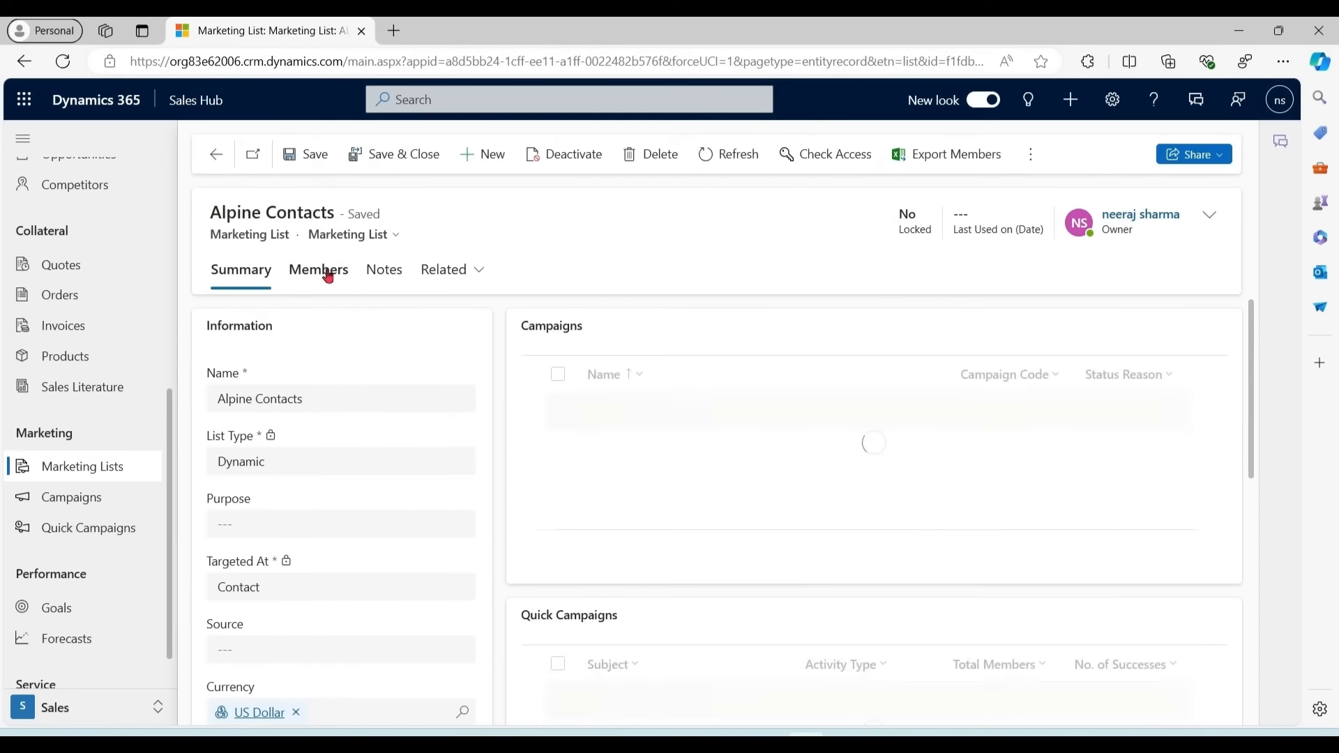
Start a member query for the Alpine Contacts list with a condition row on the Email field.
click(319, 270)
click(1031, 155)
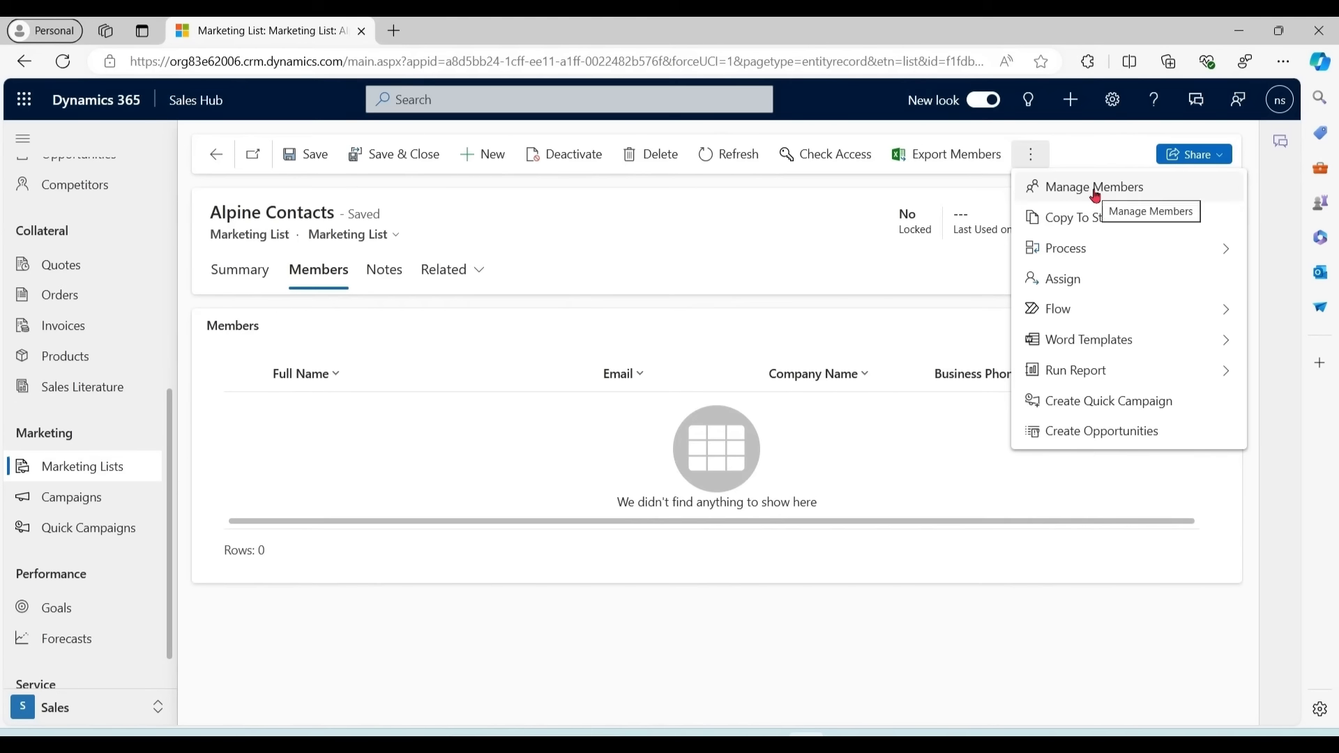
click(1095, 106)
click(347, 256)
click(353, 285)
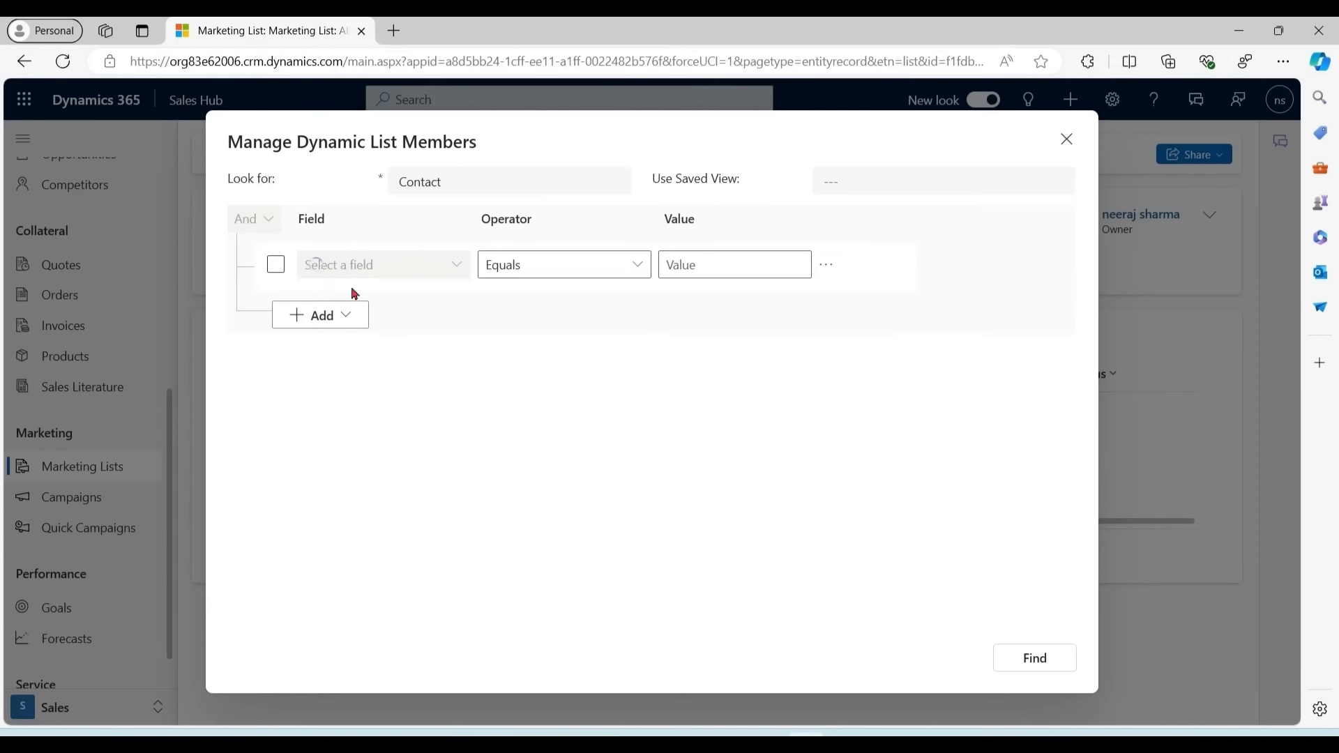
click(463, 266)
text(Email)
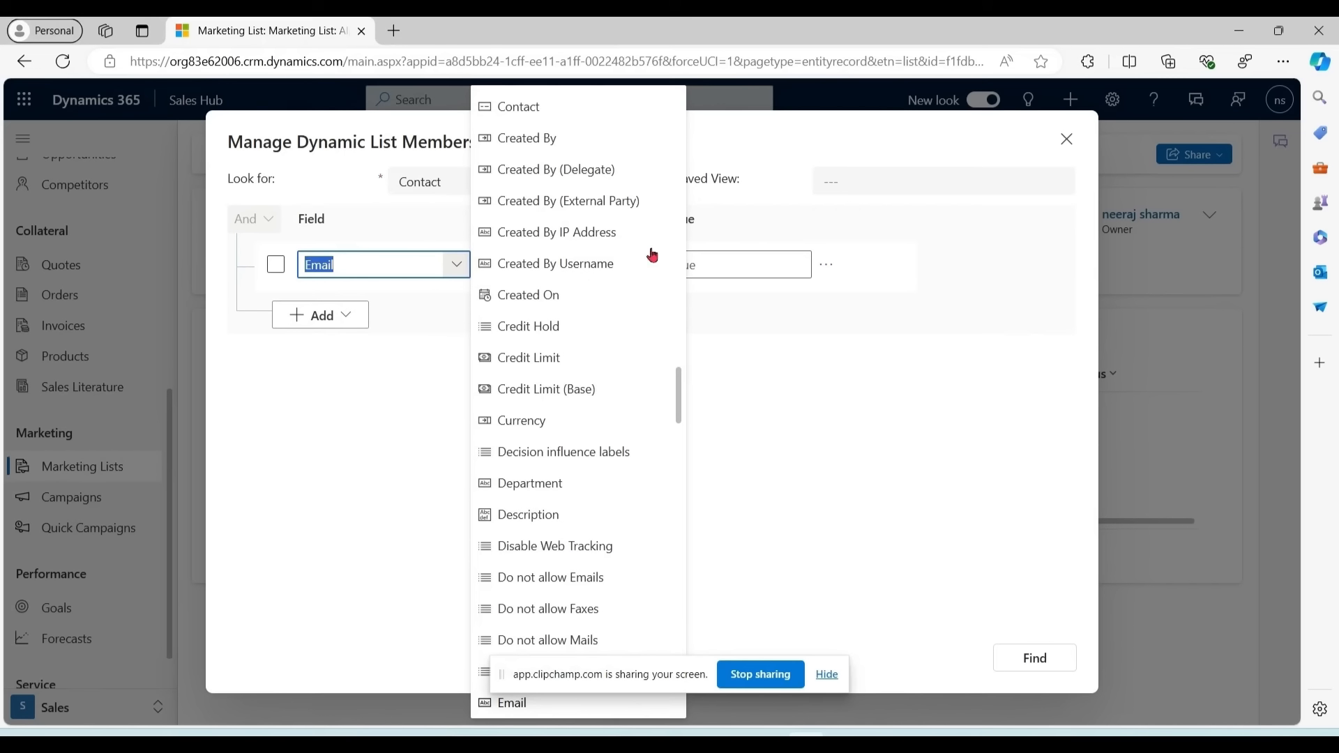
click(769, 381)
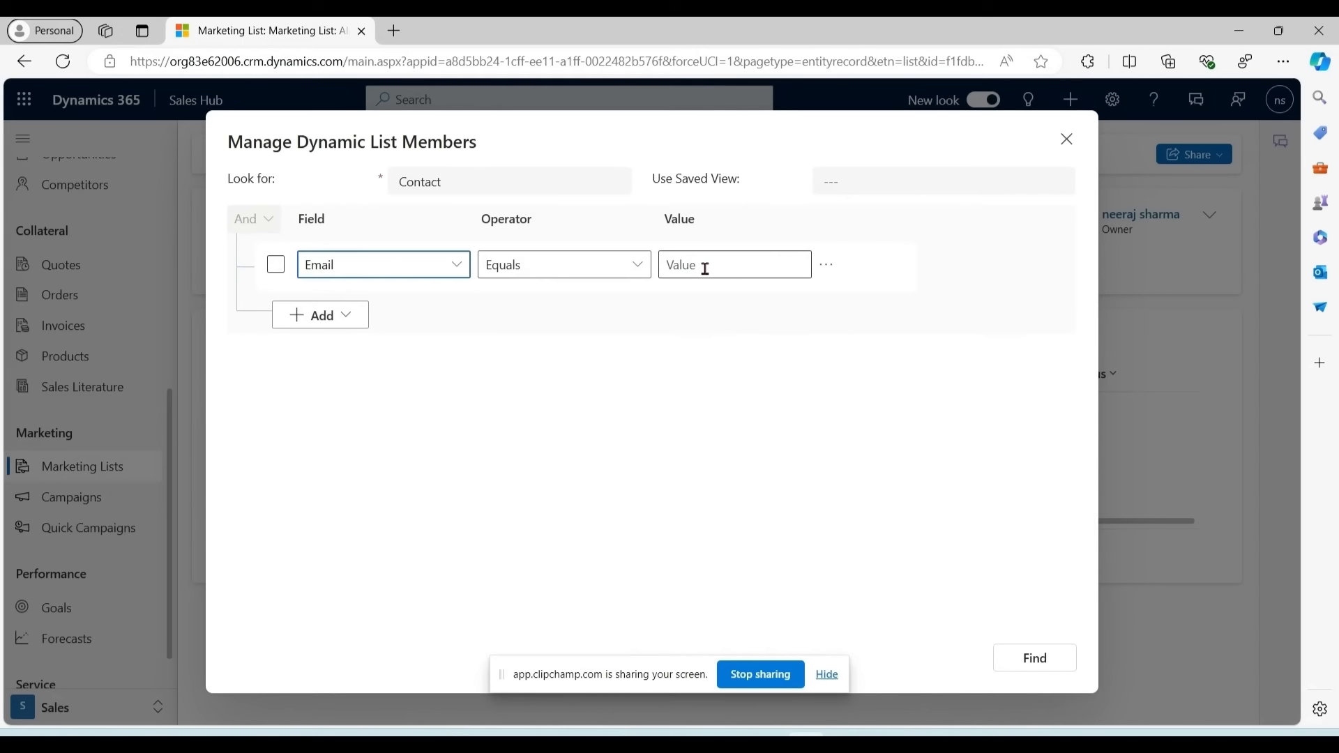
Set the Email condition's operator to Contains and its value to "Alpine".
click(635, 265)
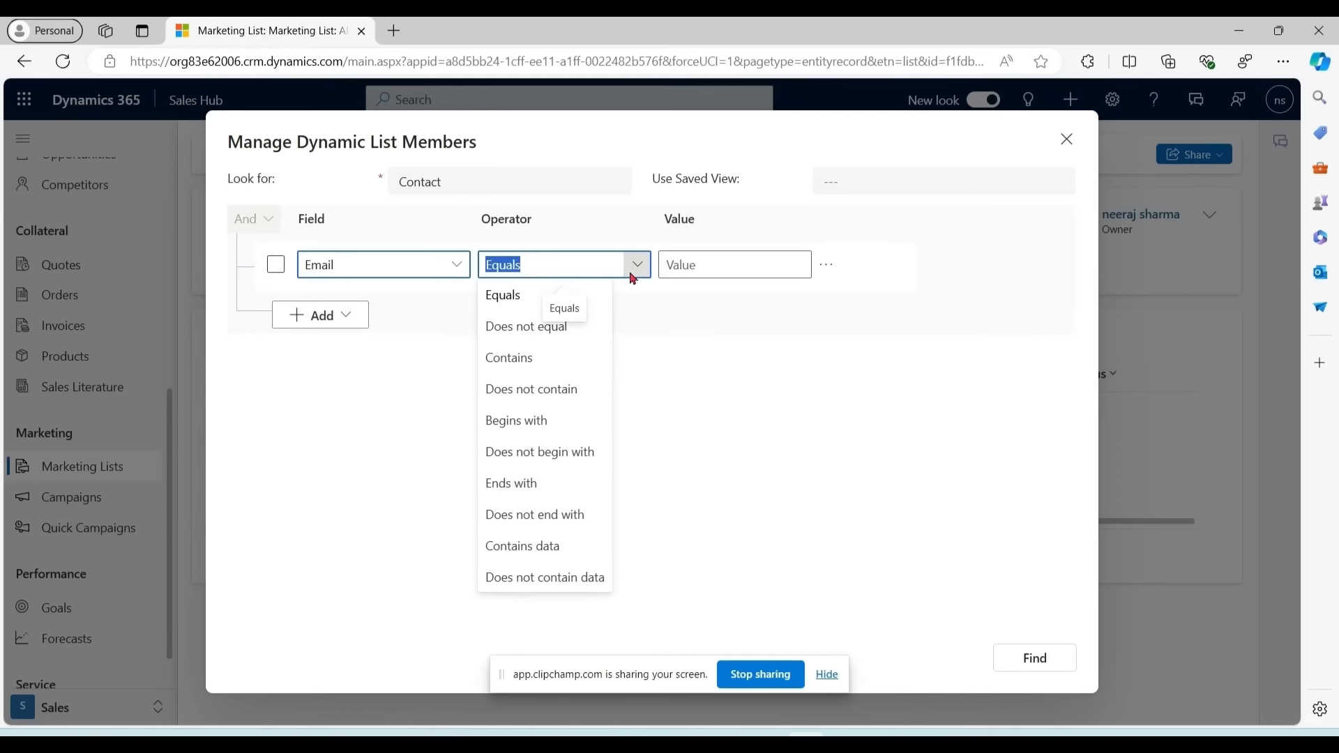
click(558, 358)
click(705, 267)
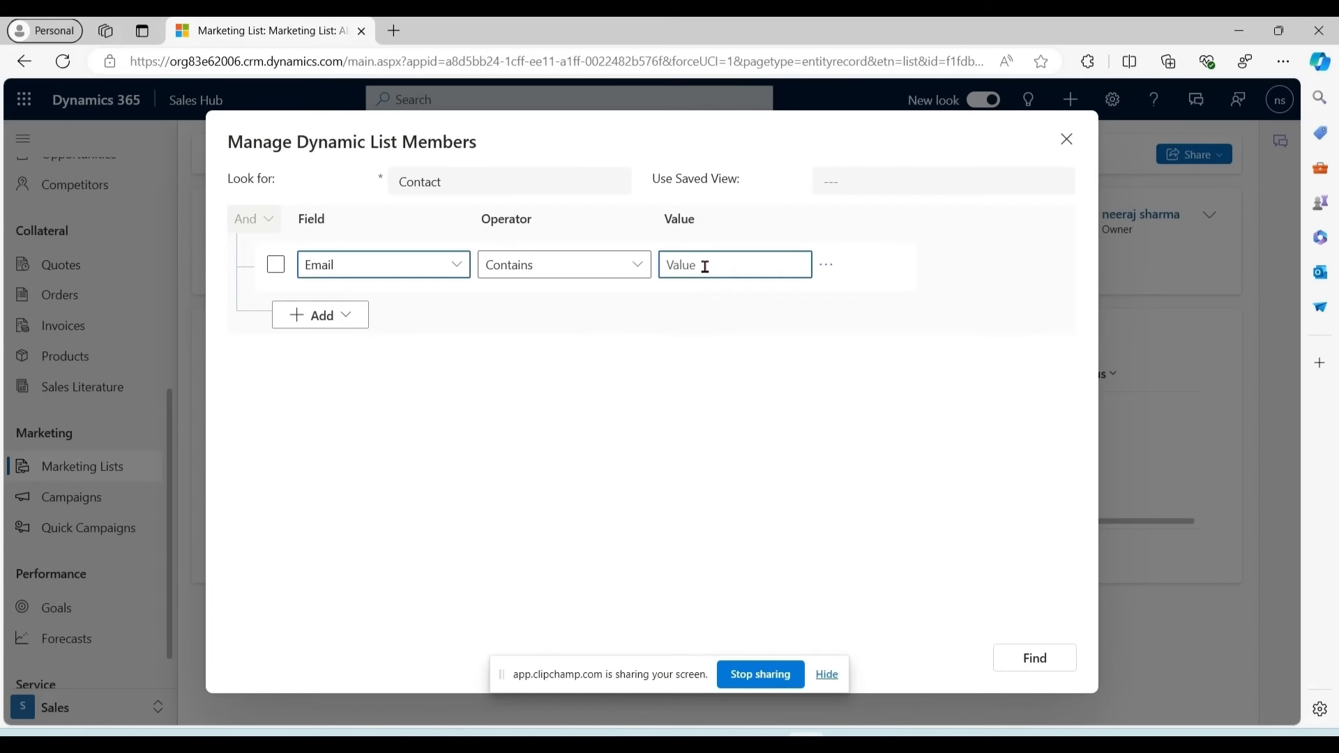
text(Alpine)
Find the matching contacts, use the query for the list's members, and save and close Alpine Contacts.
click(829, 676)
click(1032, 661)
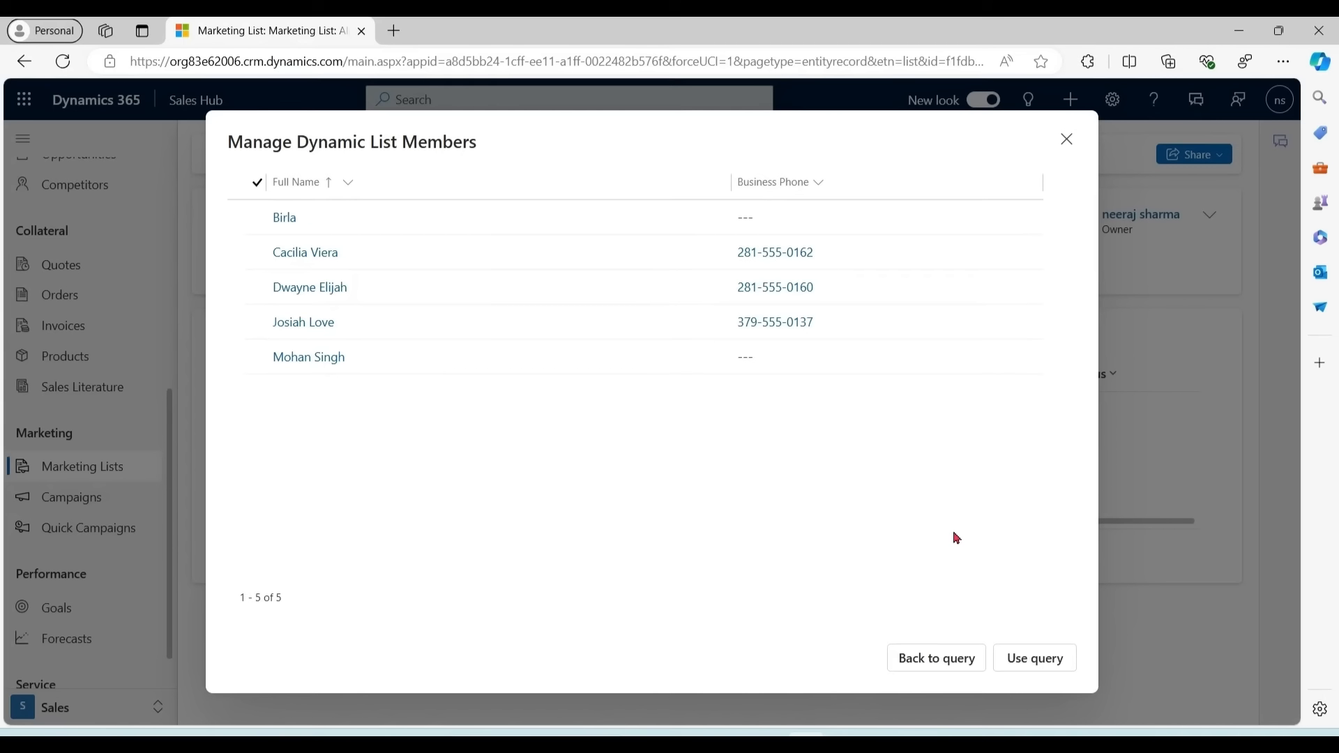
click(1017, 667)
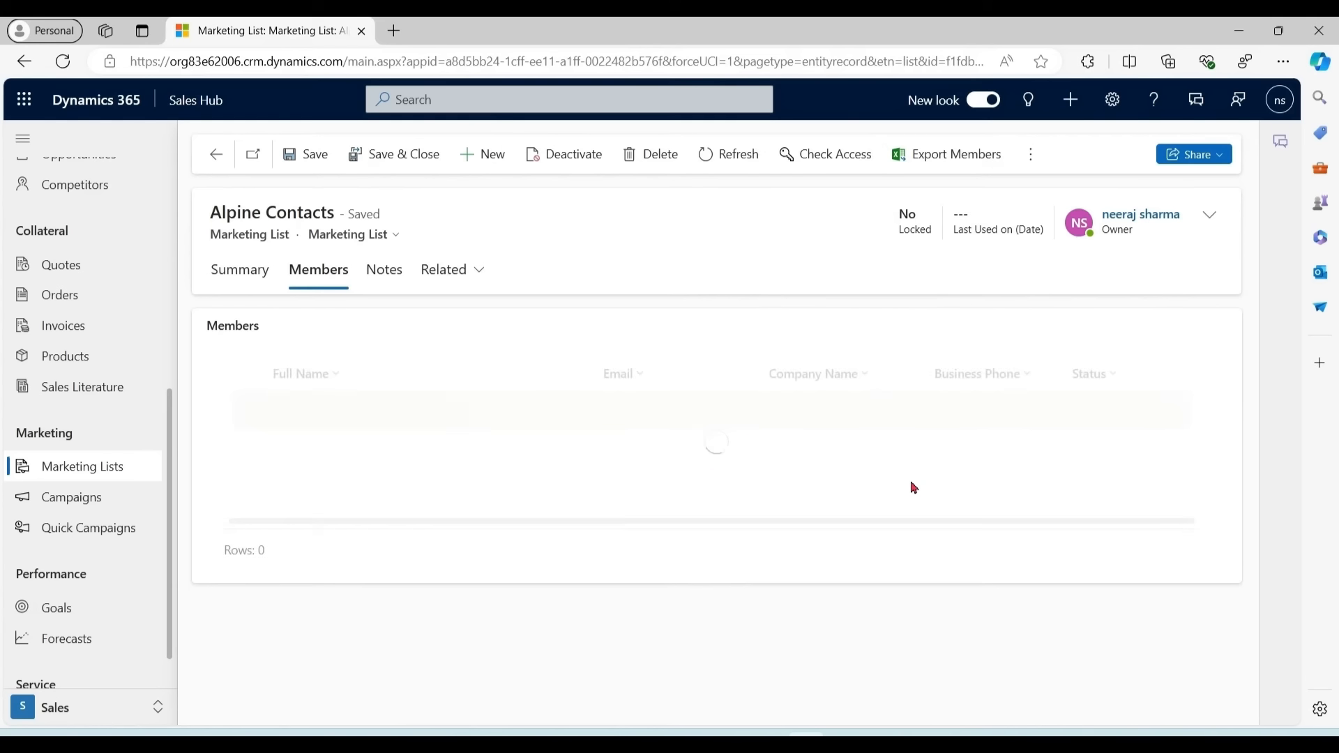
click(408, 155)
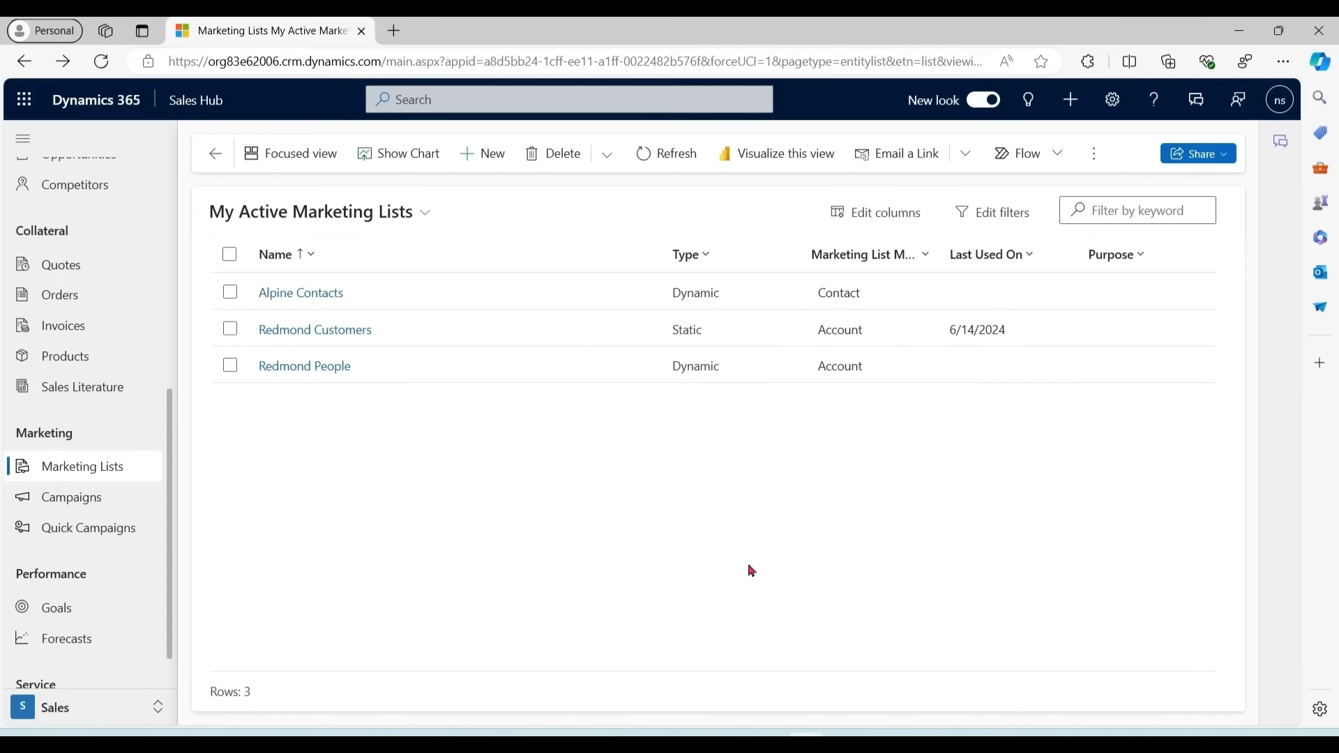
Open the New year Sale campaign and choose Alpine Contacts as an existing marketing list to add.
click(57, 503)
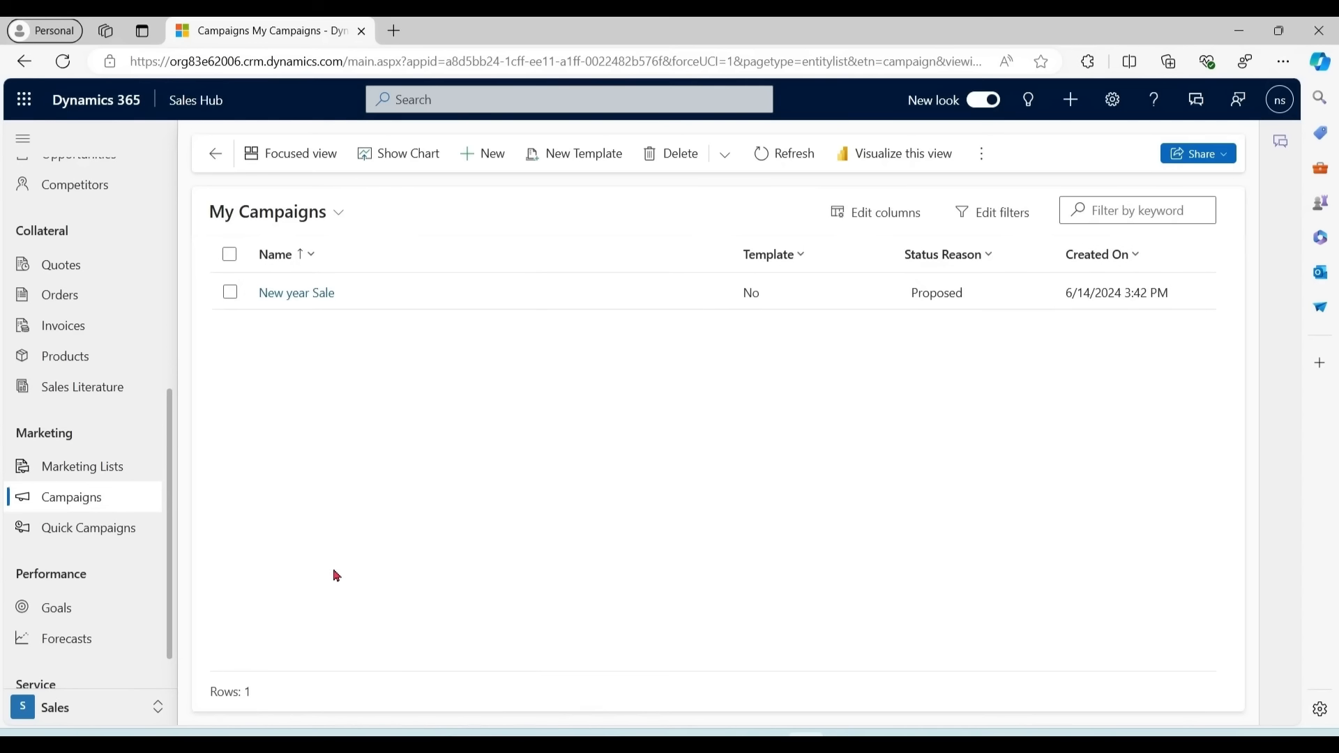
double_click(431, 293)
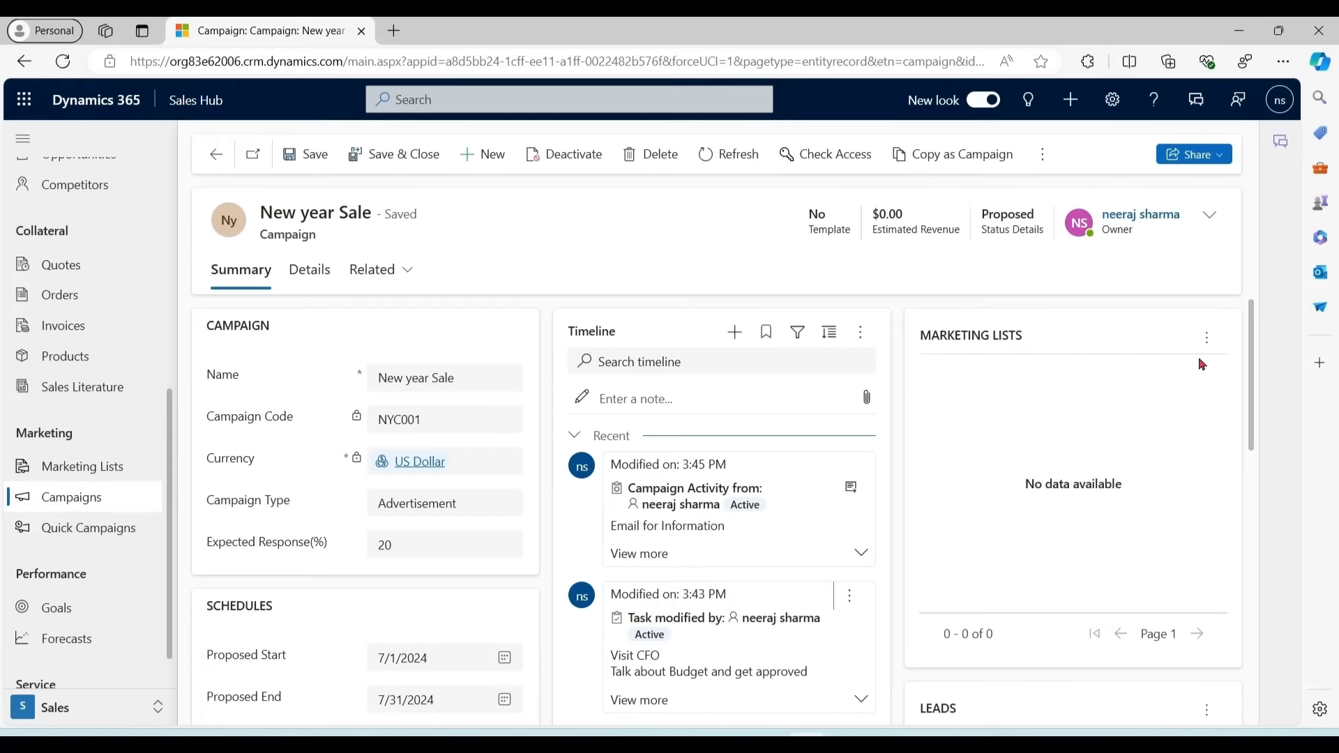
click(1208, 341)
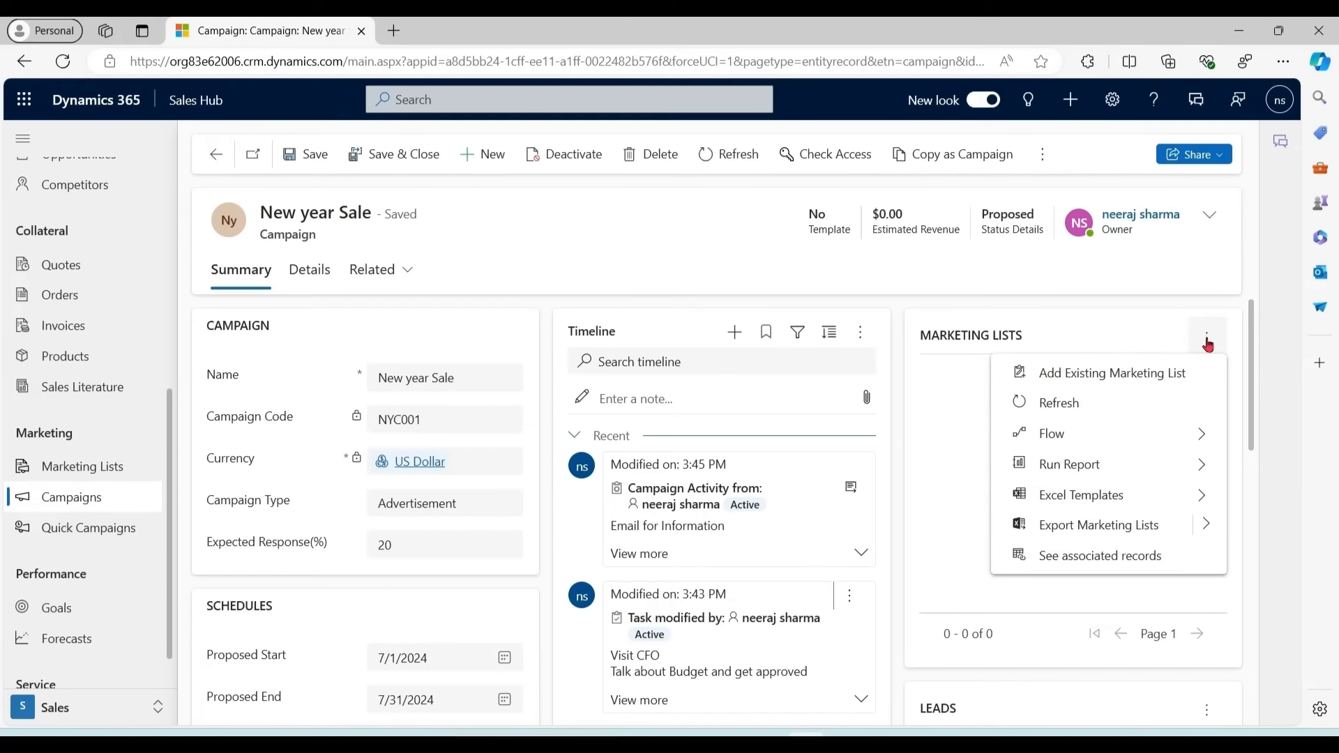
click(1138, 379)
click(1282, 175)
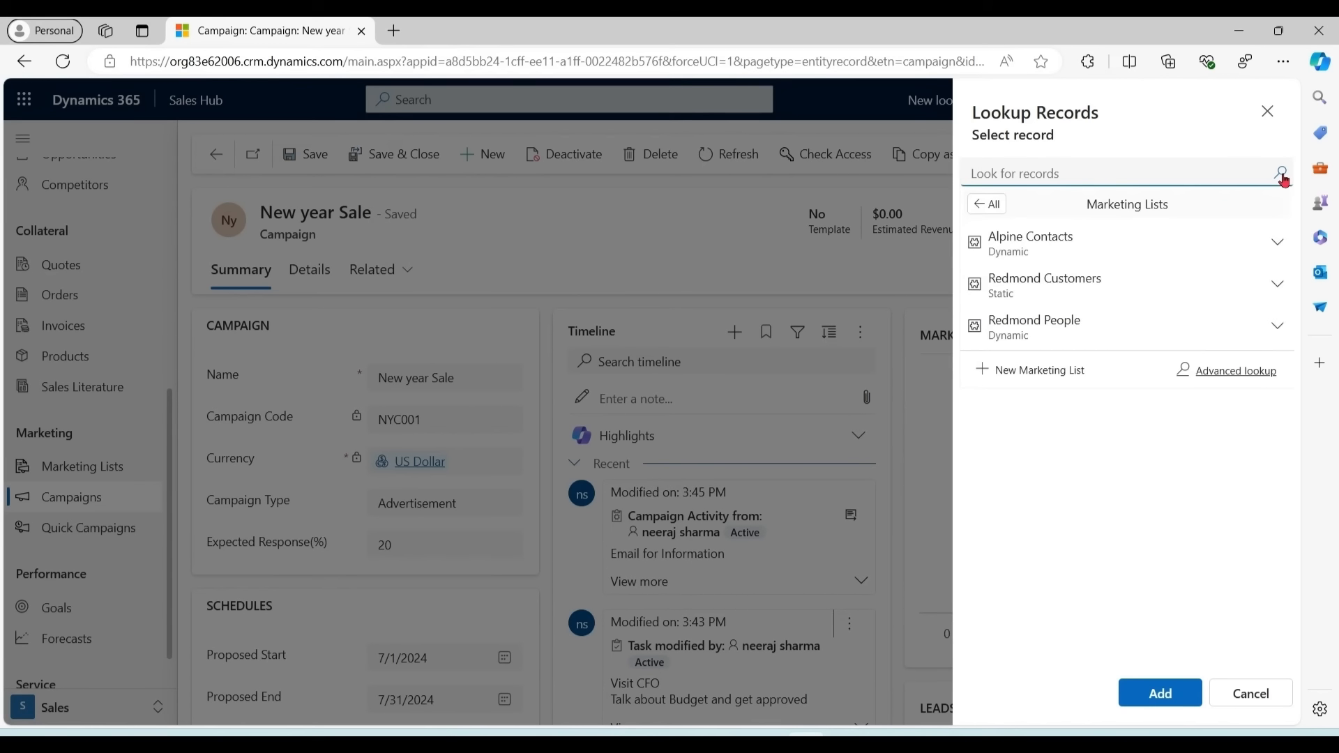
click(1085, 245)
click(1158, 694)
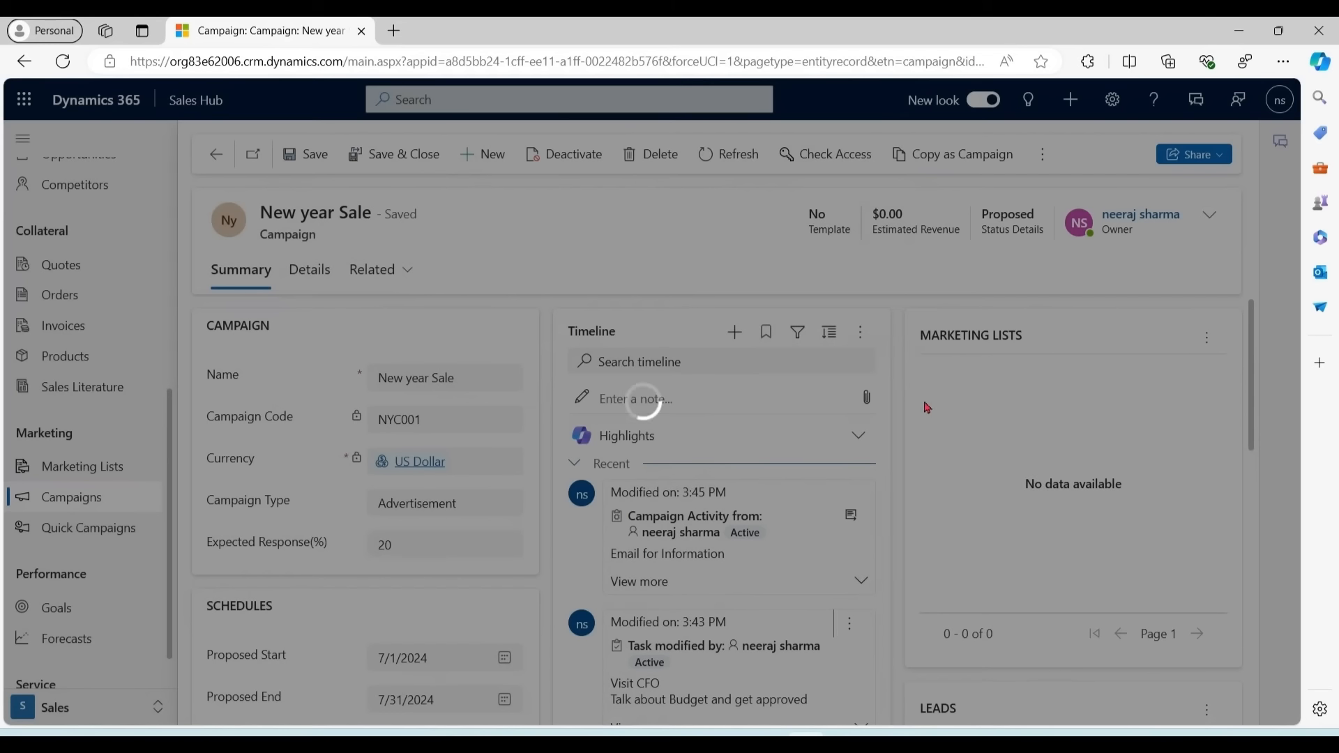
Set the addition scope to "To the campaign only." and confirm adding the Alpine Contacts list.
click(988, 368)
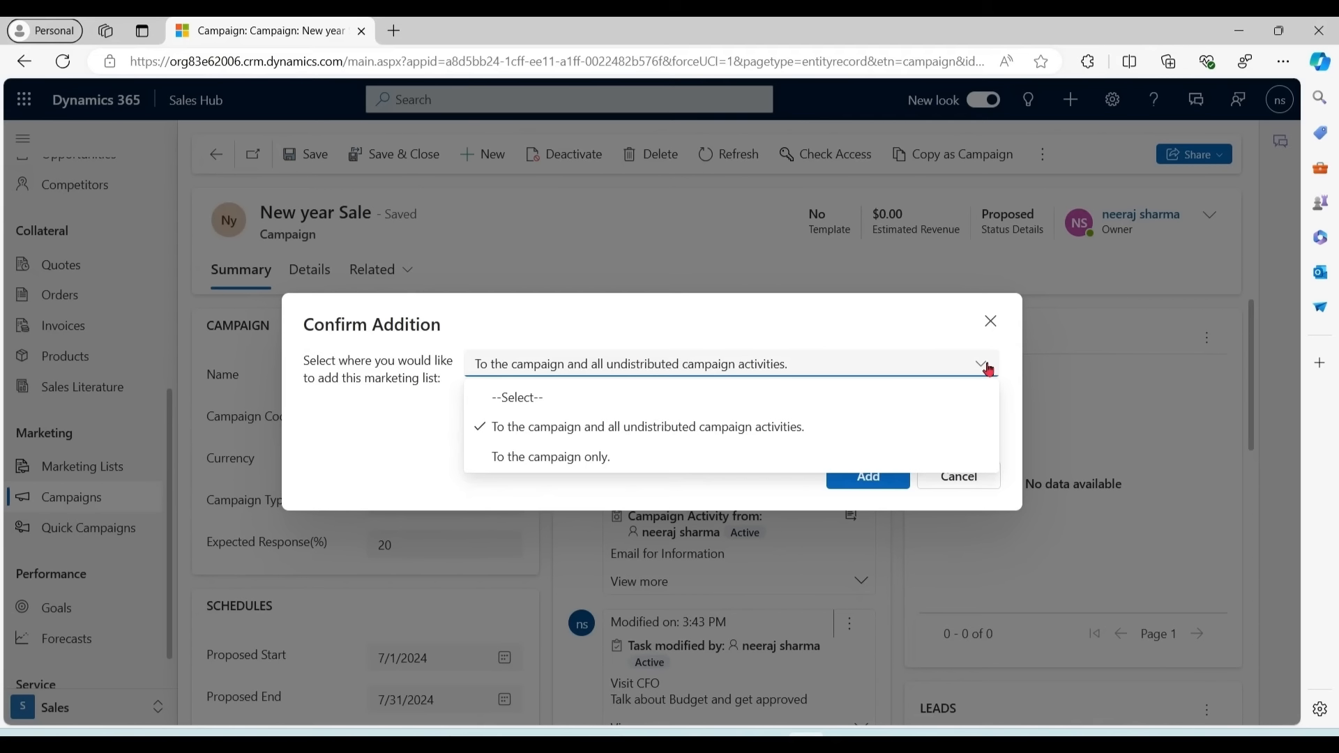
click(634, 461)
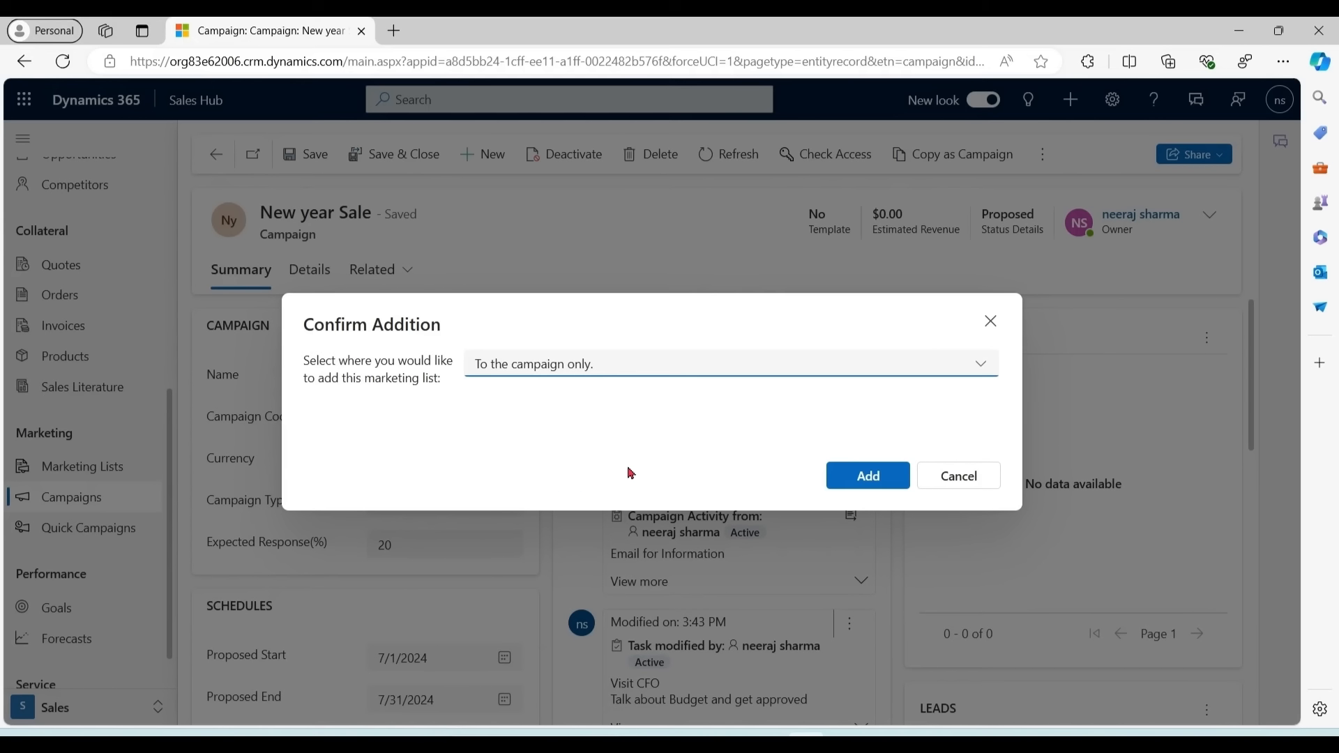
click(982, 368)
click(787, 438)
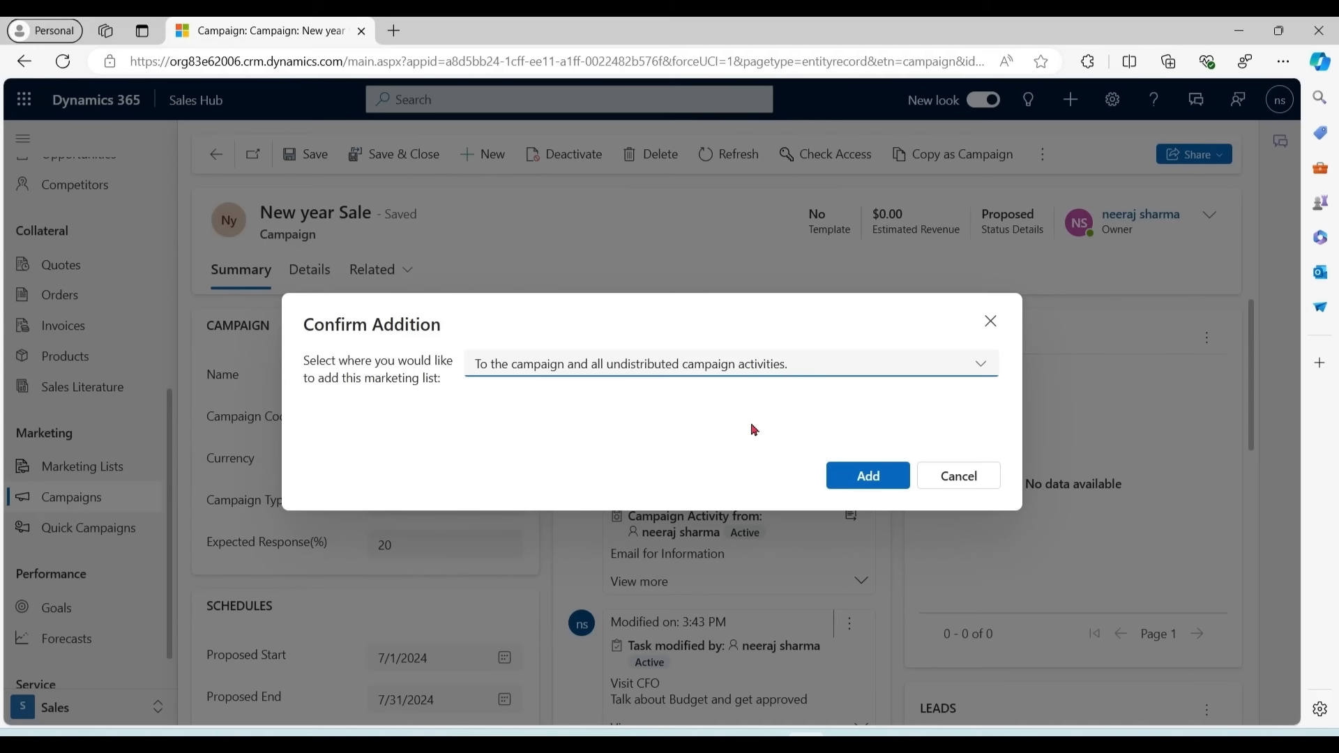
click(979, 369)
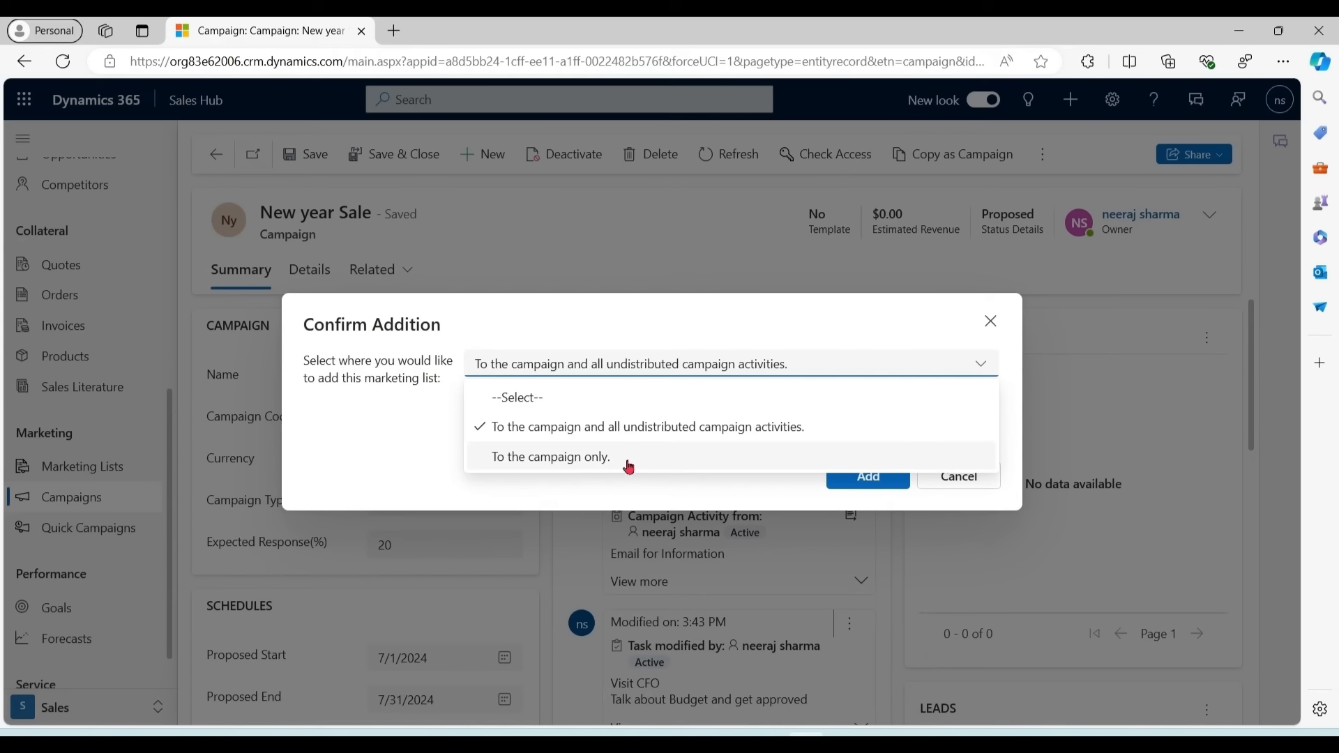
click(584, 460)
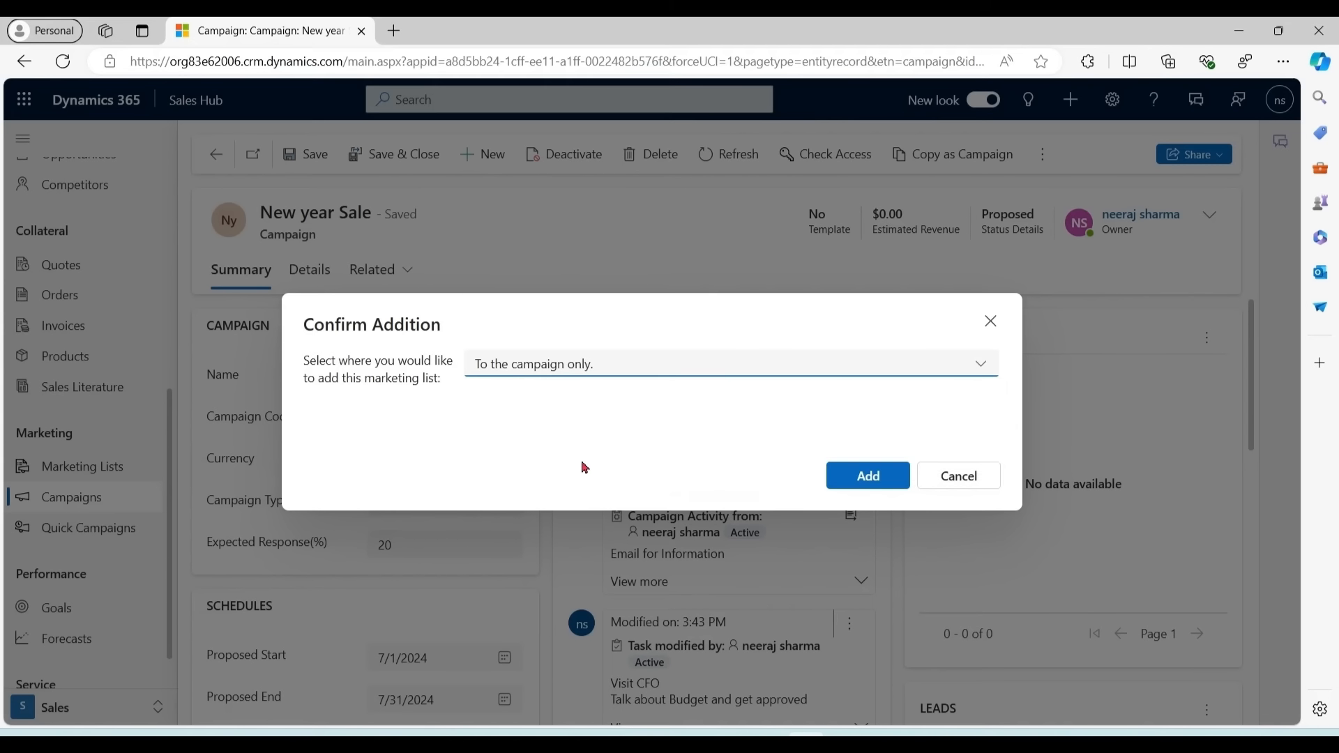
click(869, 476)
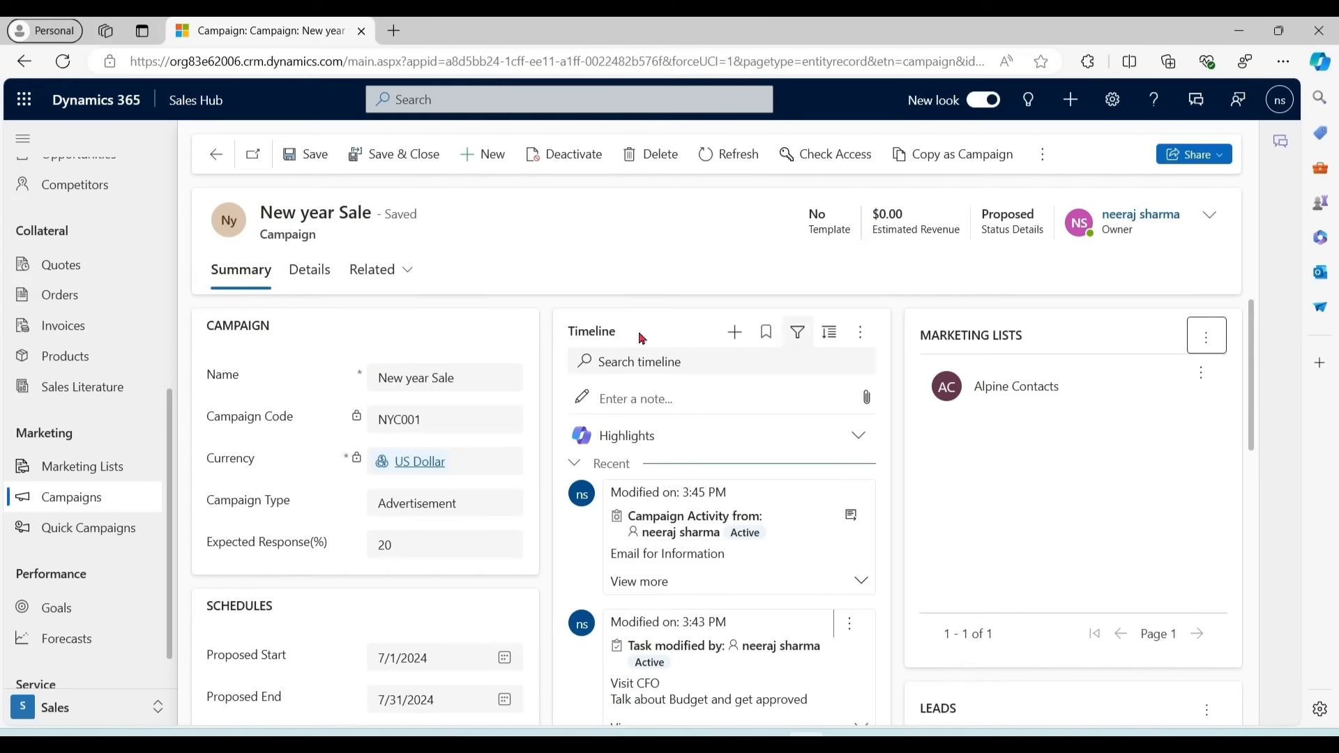
Check the marketing lists attached to the campaign's "Email for Information" activity, and return to the campaign.
click(408, 271)
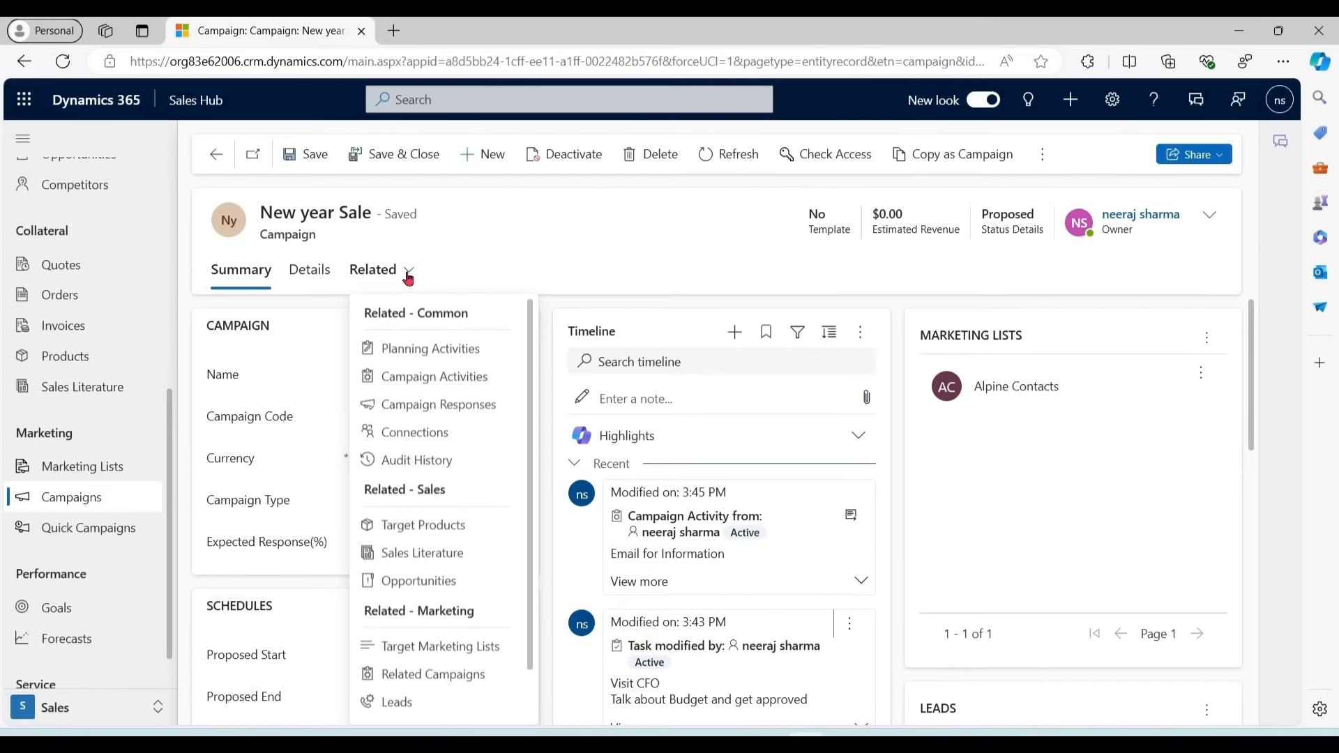
click(434, 377)
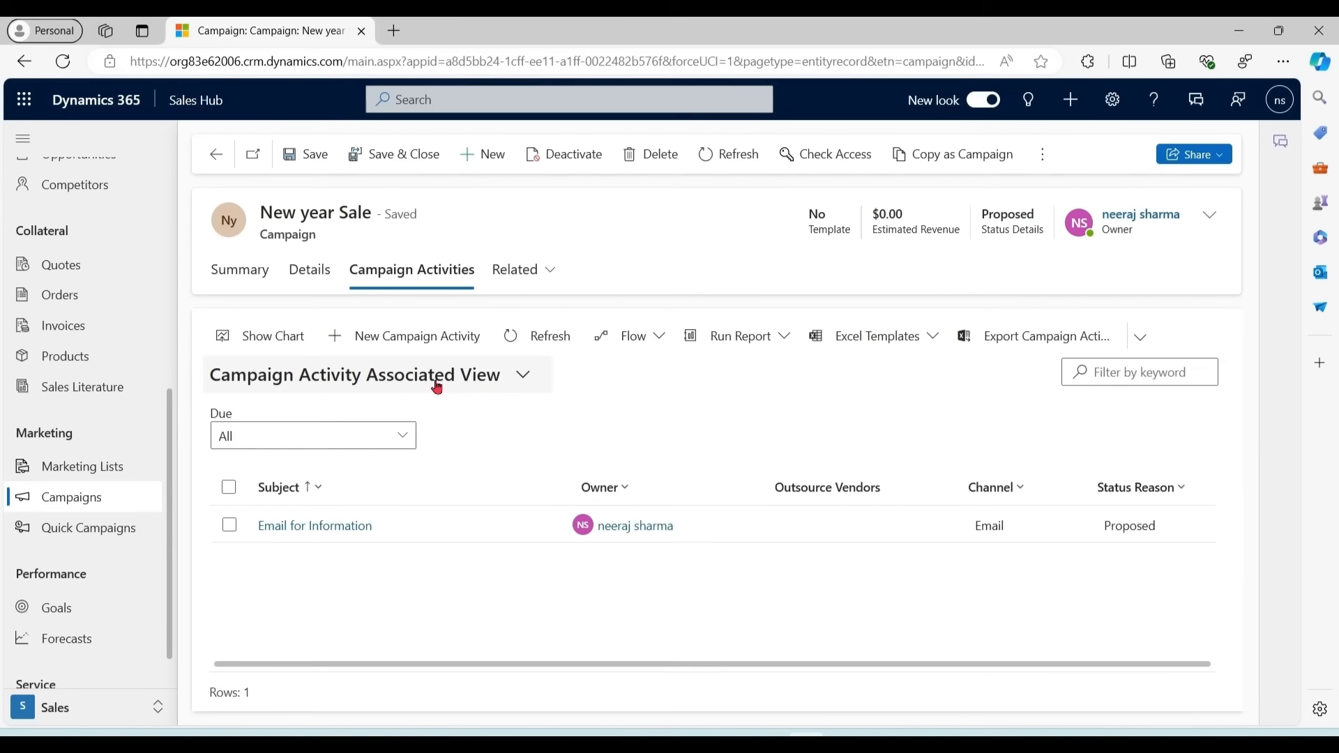
double_click(421, 535)
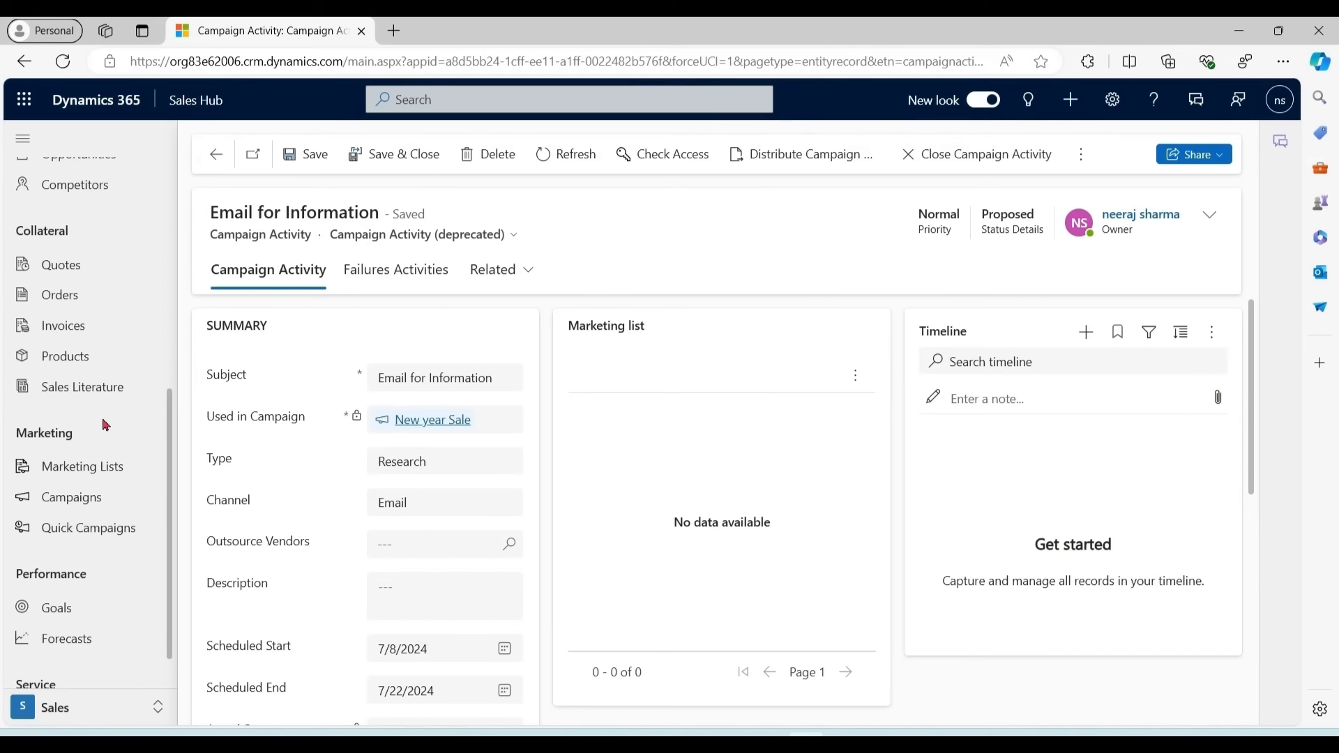
click(217, 155)
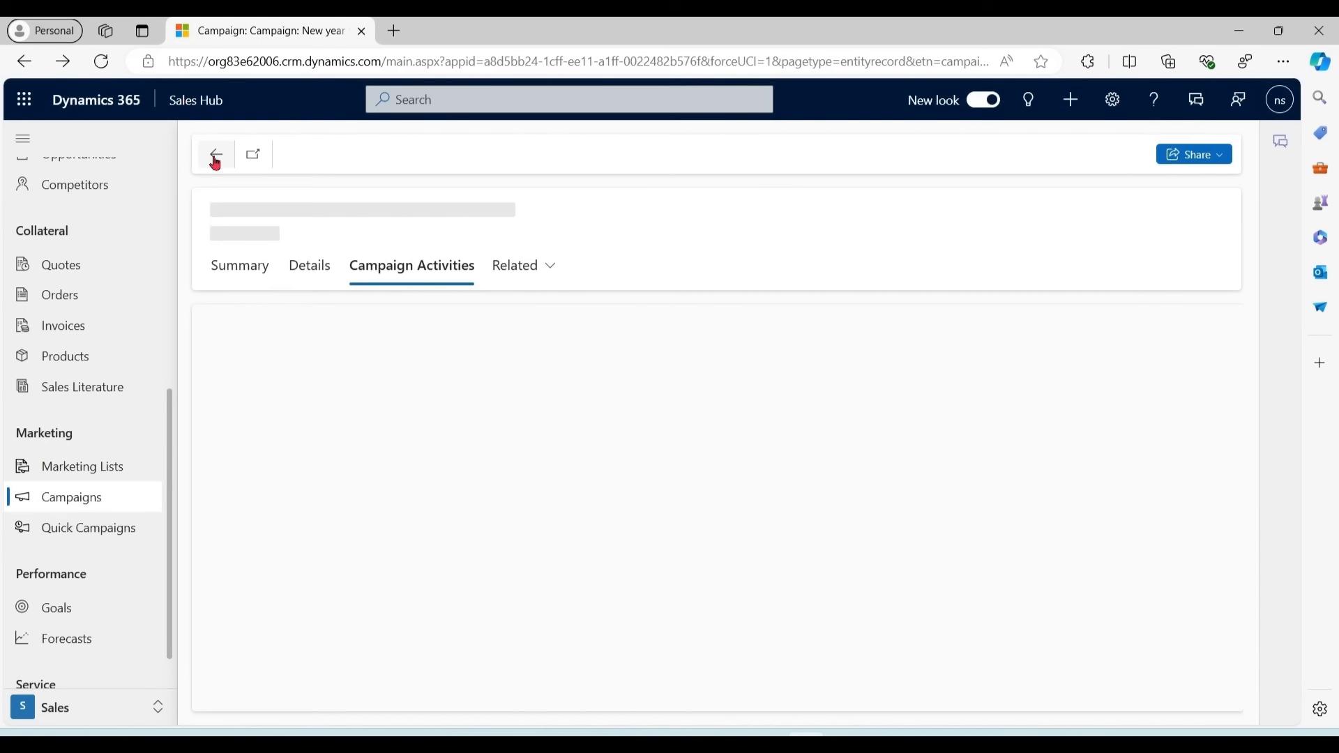
Add the existing Alpine Contacts marketing list again from the New year Sale campaign's summary.
click(244, 274)
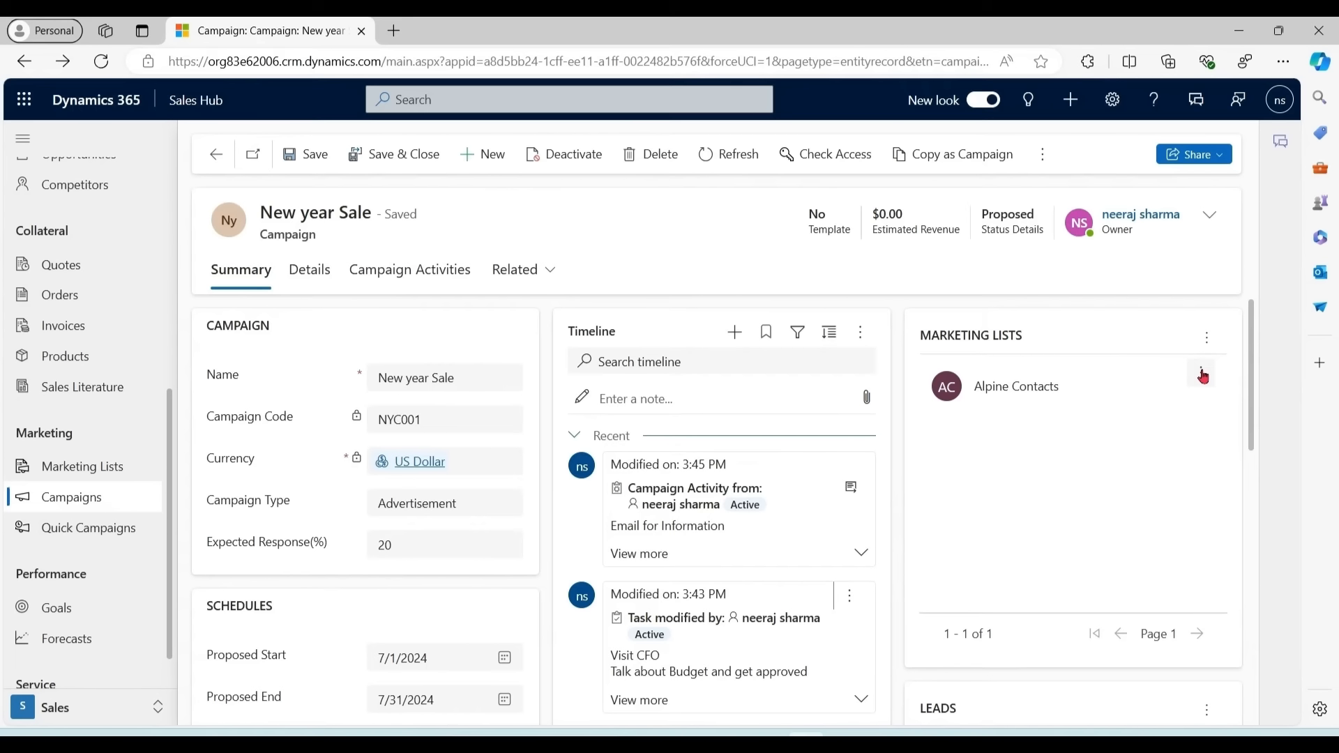
click(1201, 374)
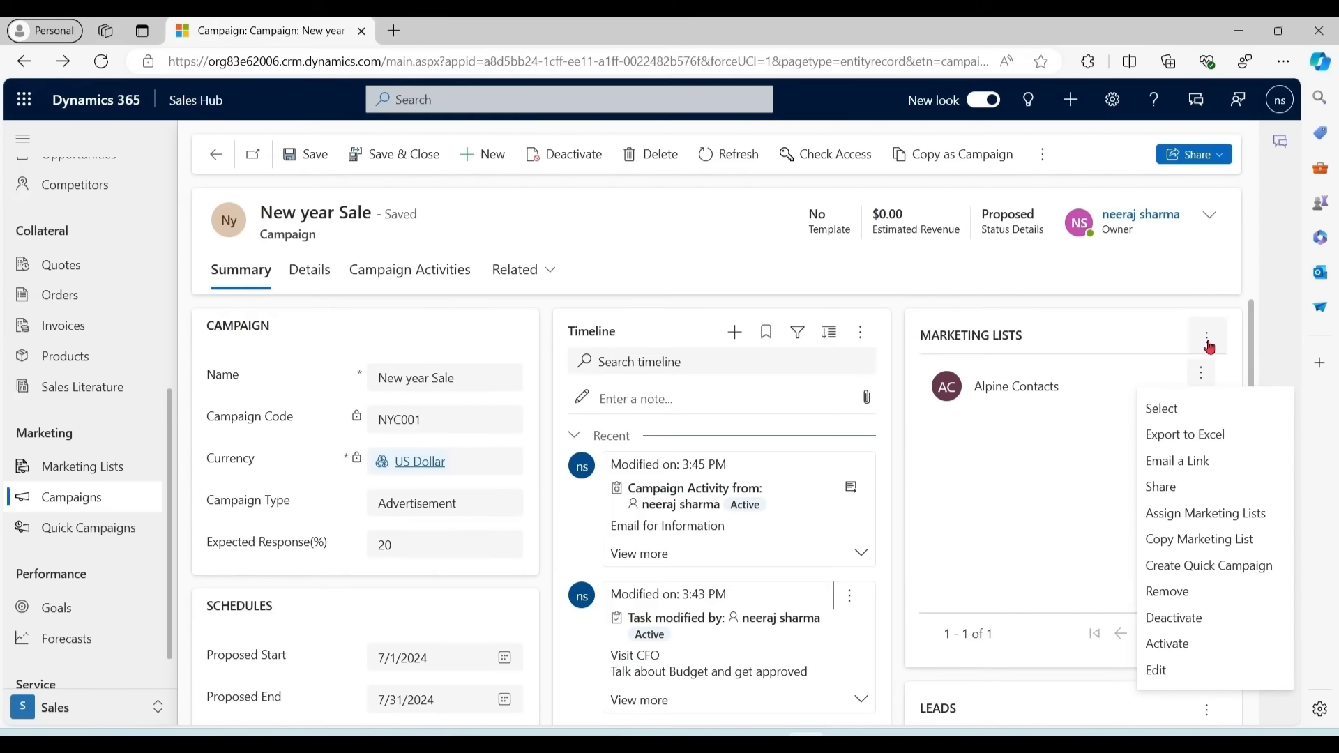
click(1209, 345)
click(1160, 377)
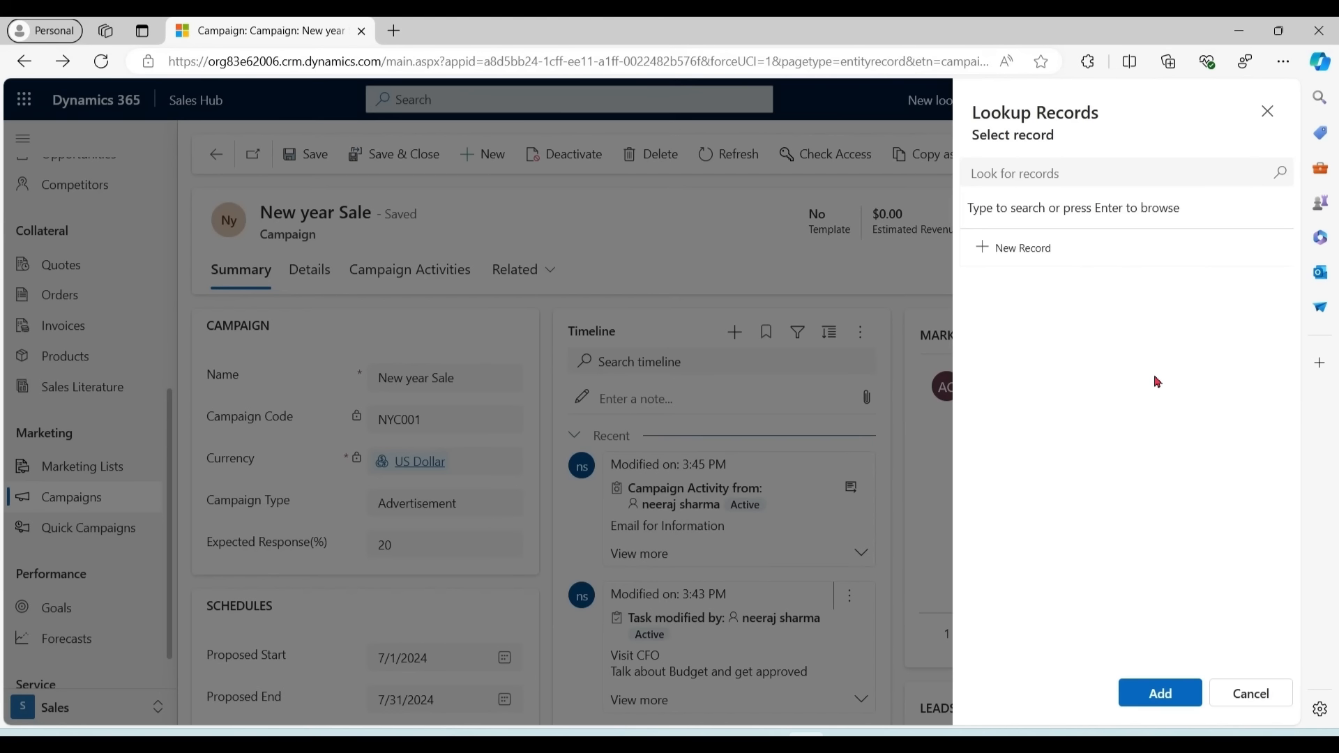
click(1274, 178)
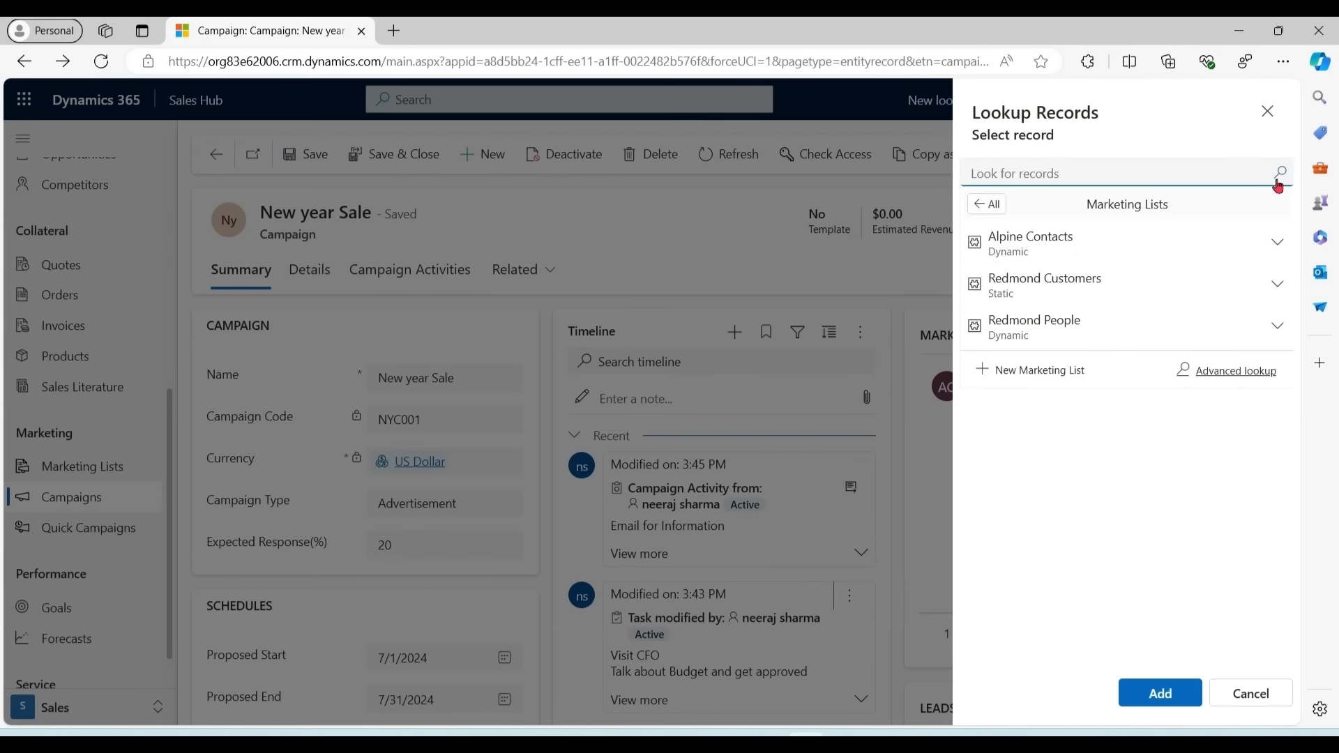
click(1097, 243)
click(1160, 695)
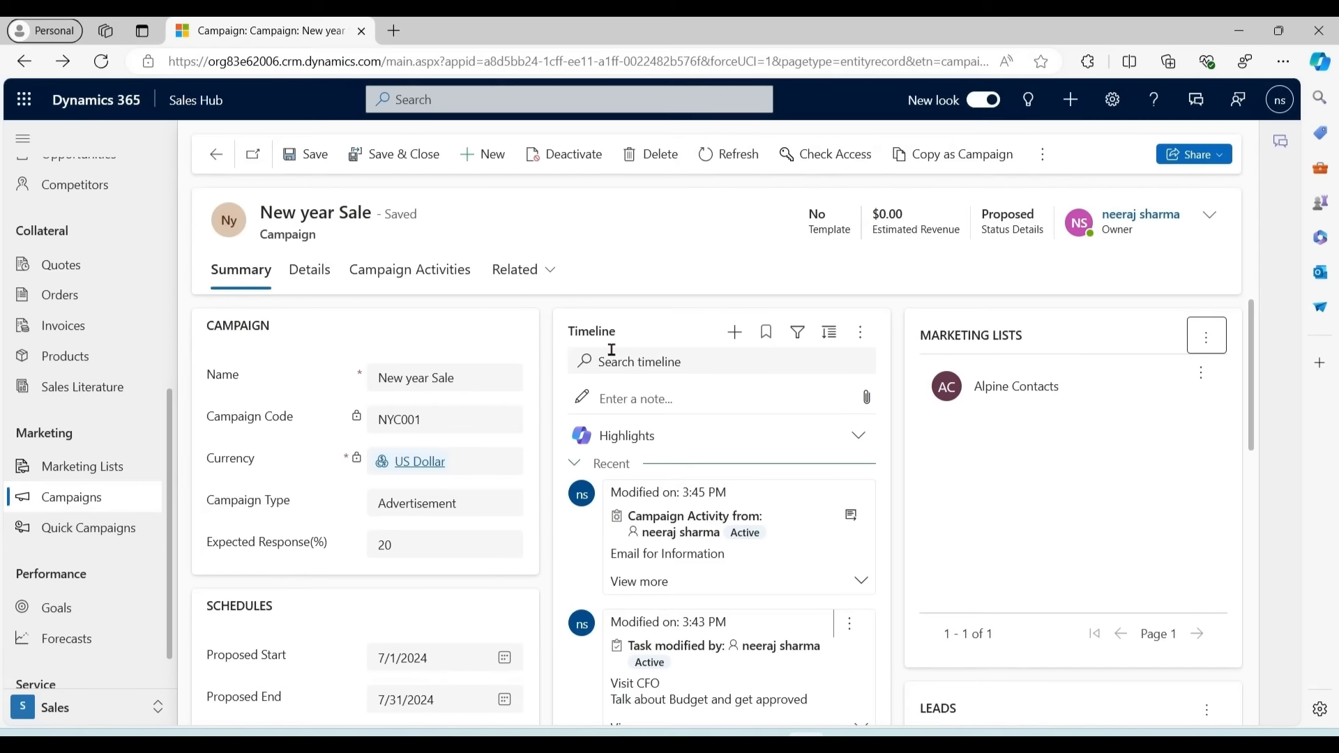
From the campaign's "Email for Information" activity, compose an email with subject "Email for Product Information", body "hi" and an unsubscribe link.
click(423, 279)
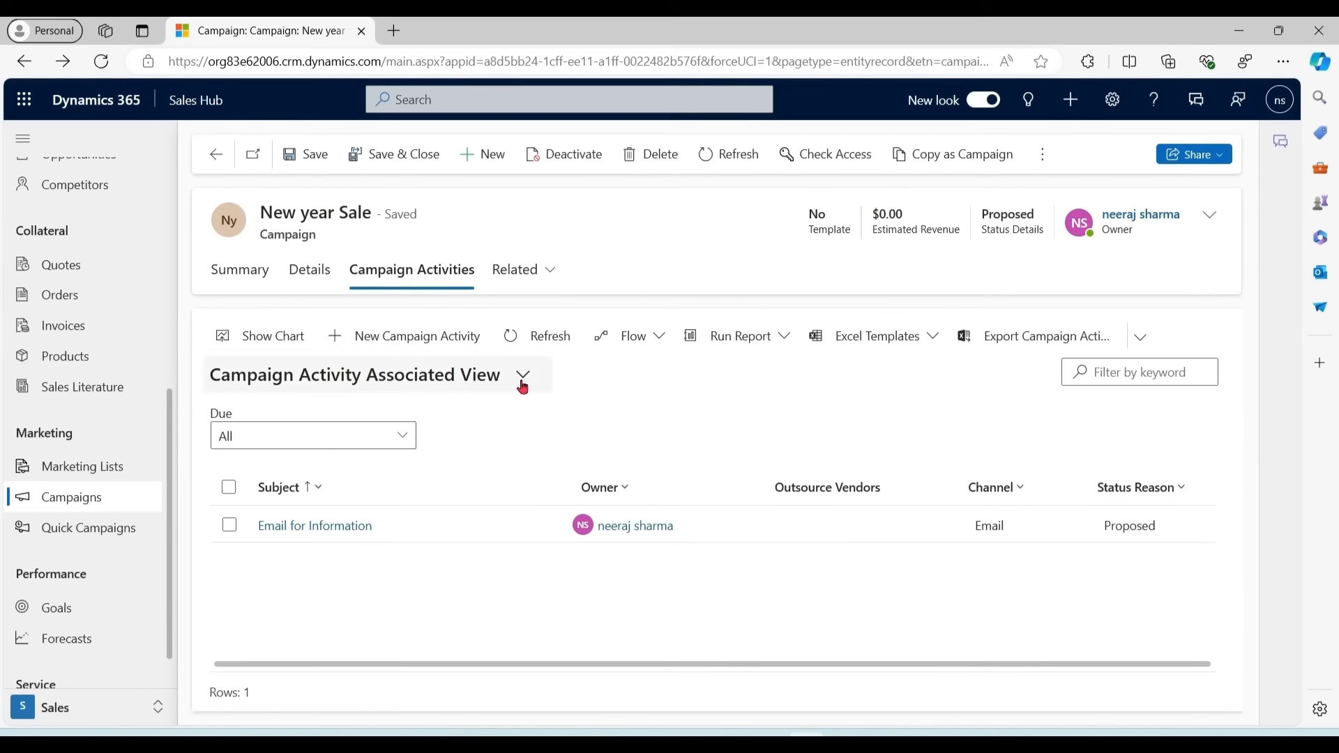
double_click(417, 535)
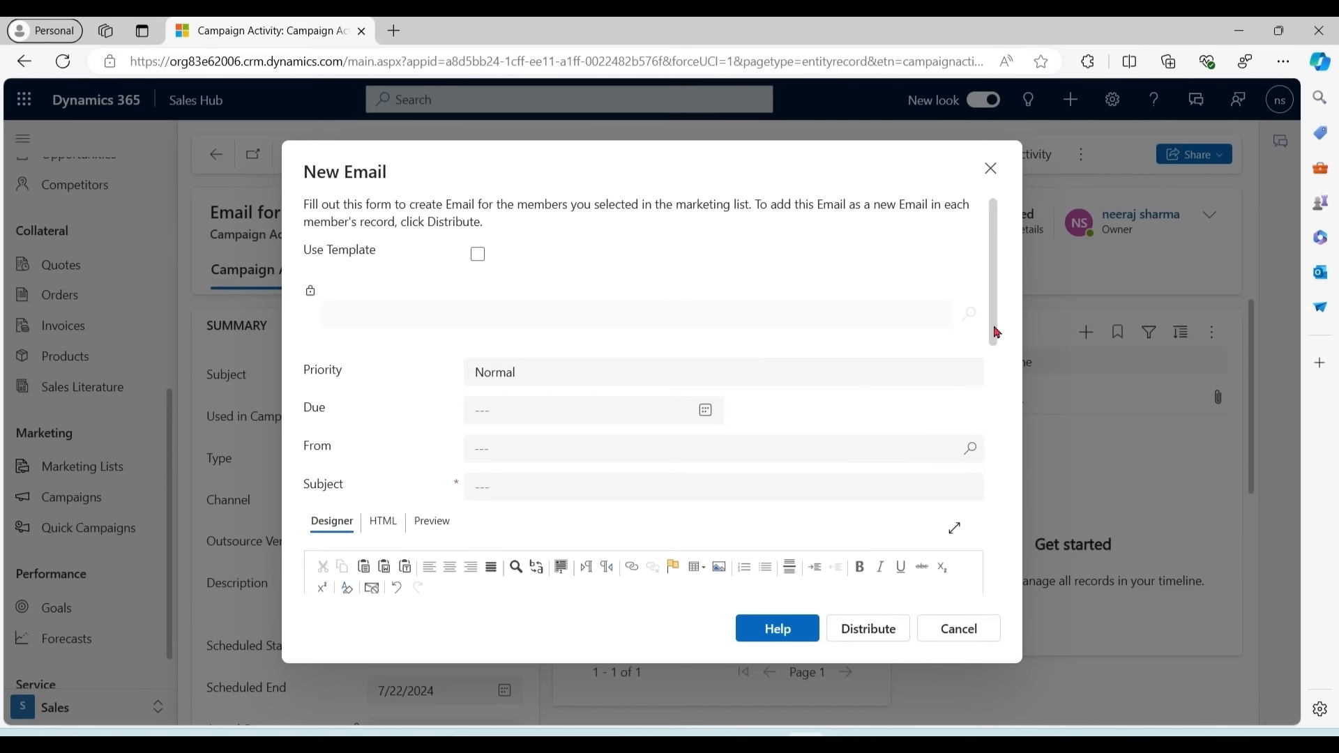
drag(994, 331, 993, 388)
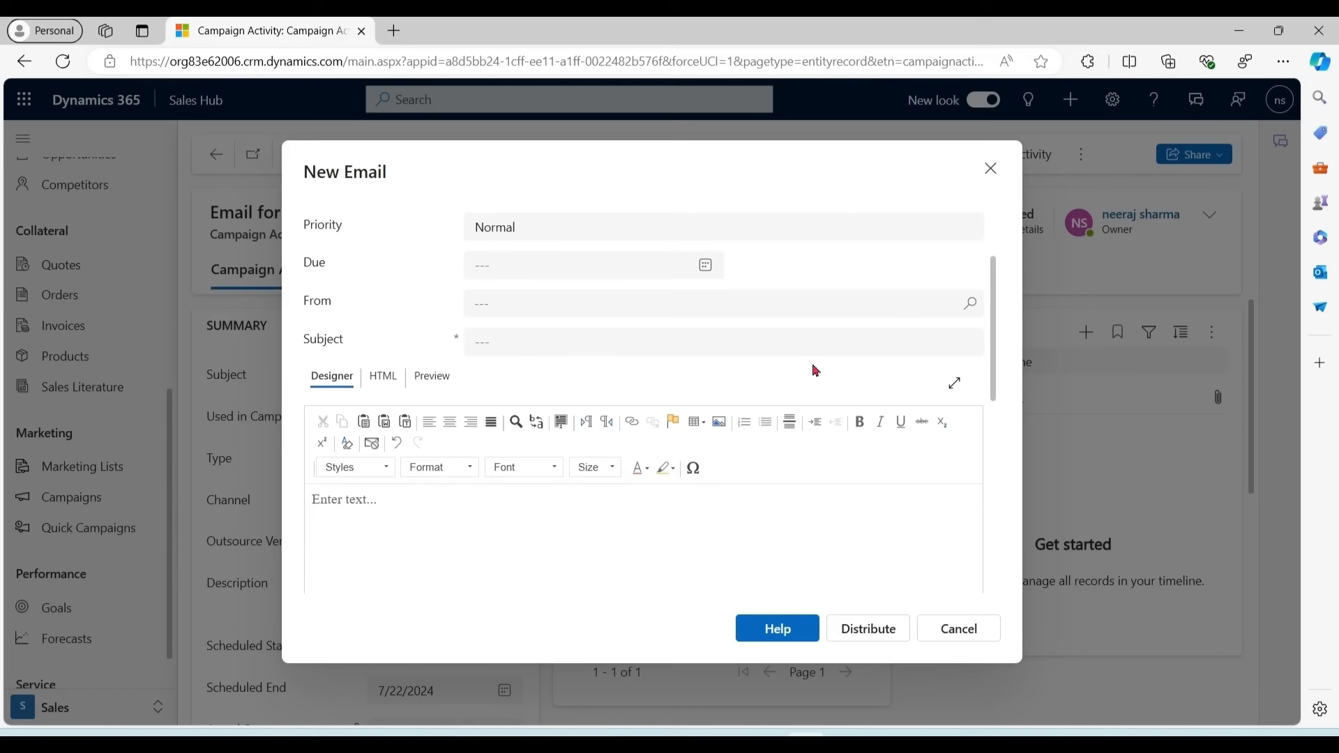
click(814, 345)
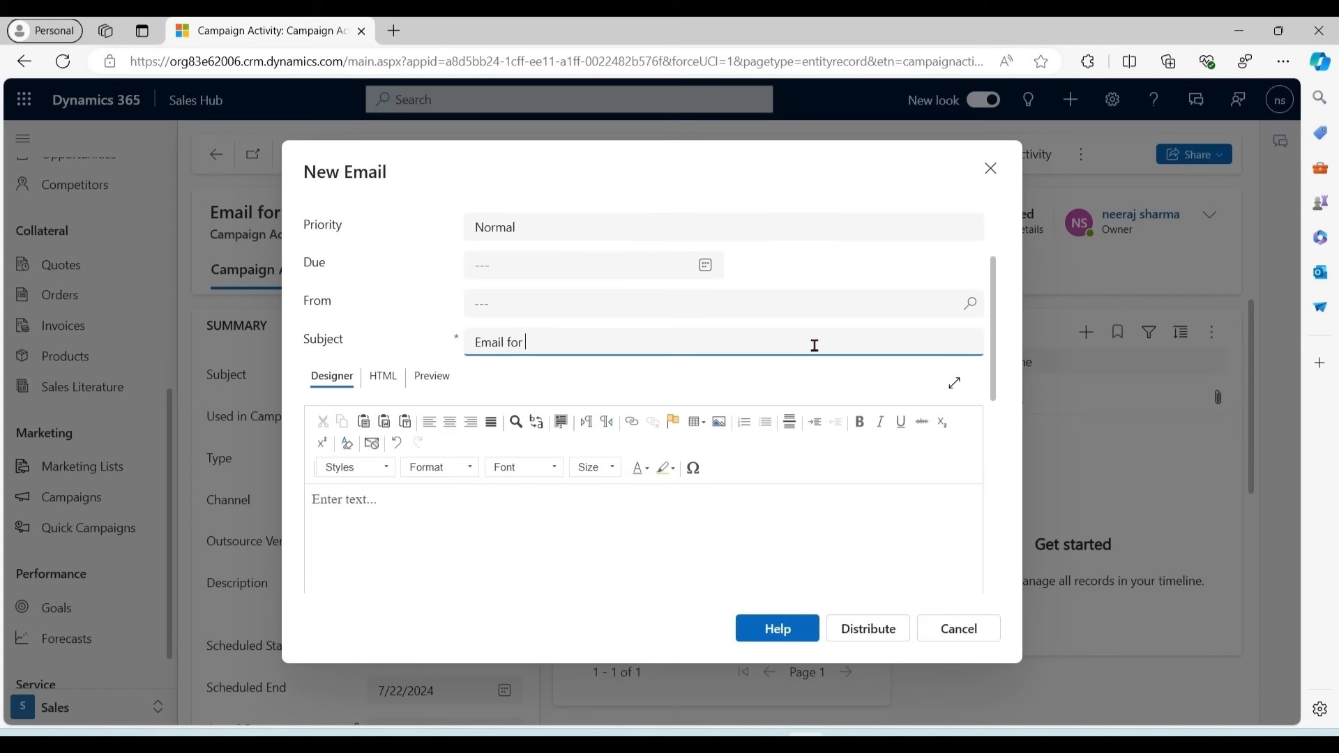
text(Email for Product Information)
click(596, 509)
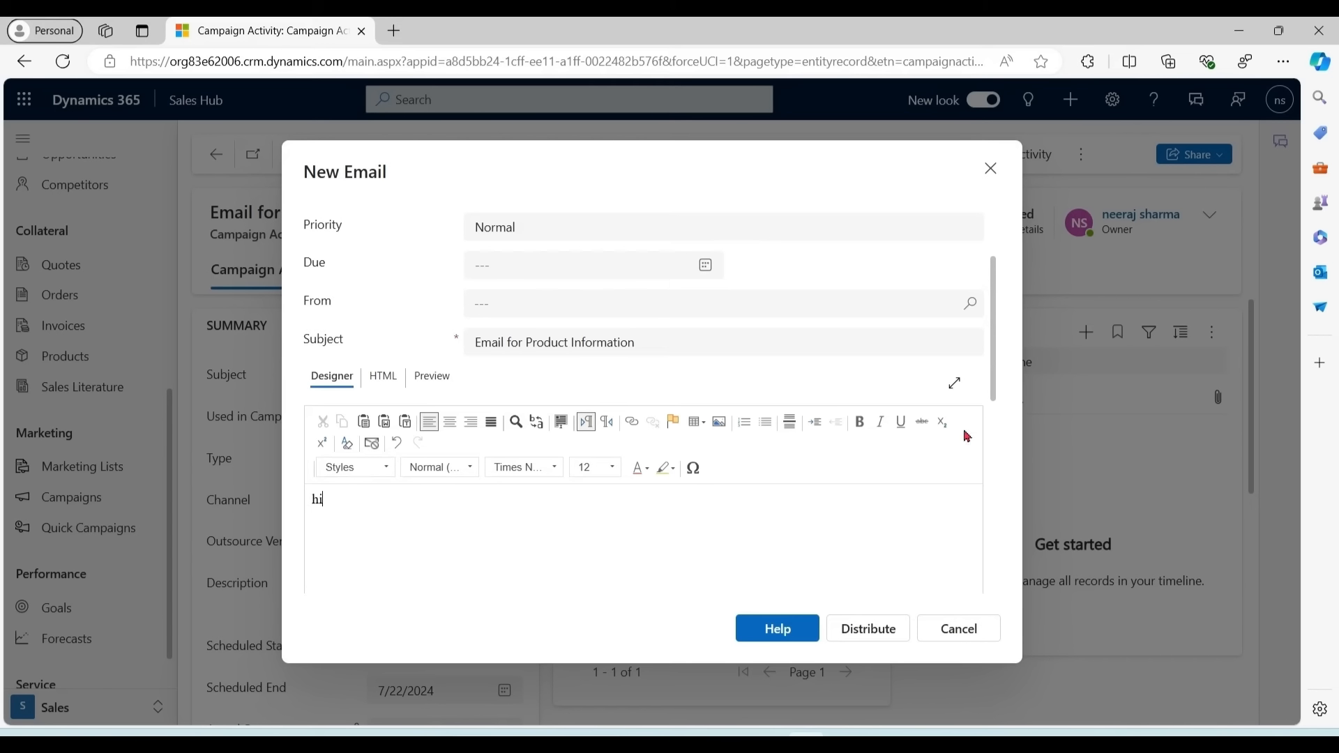
mouse_move(994, 379)
mouse_down()
mouse_move(994, 391)
mouse_move(994, 379)
mouse_up()
click(372, 441)
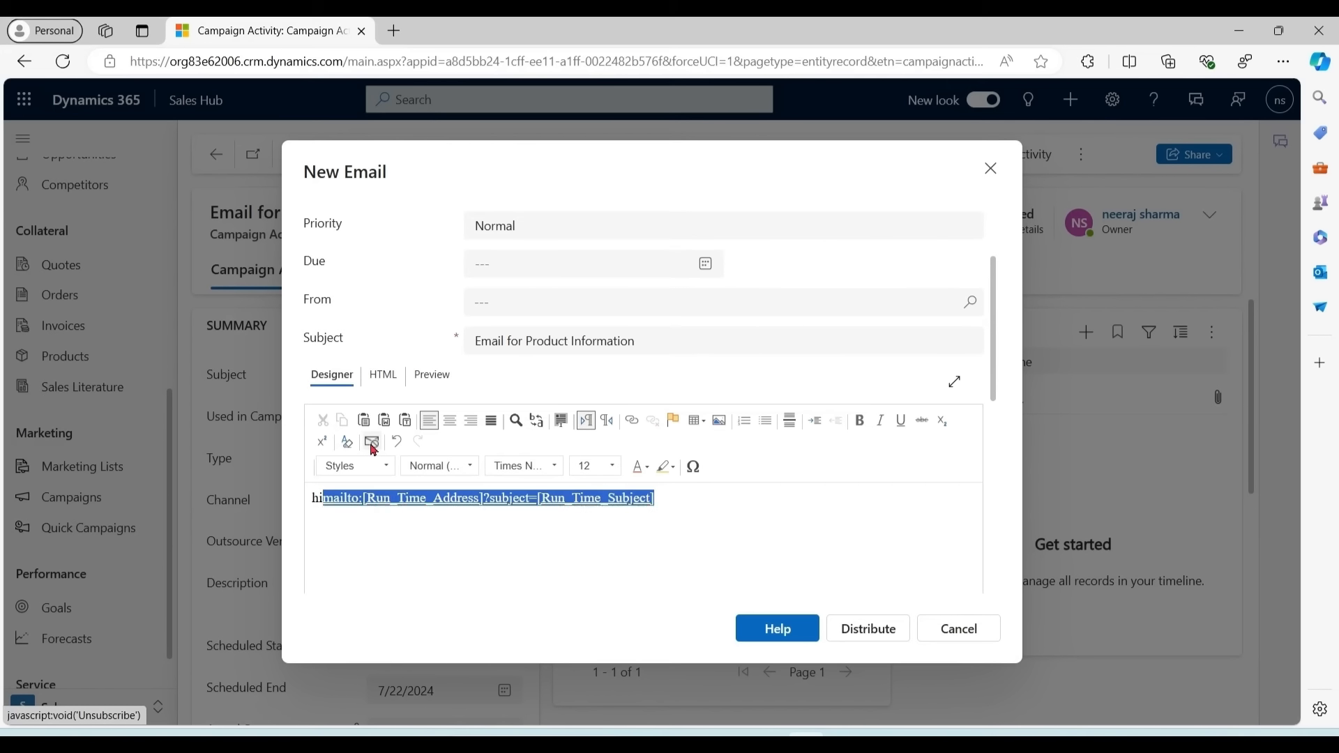
Distribute the email messages with the owner set to "Assign to me", without marking them to be sent, and refresh the activity.
click(872, 630)
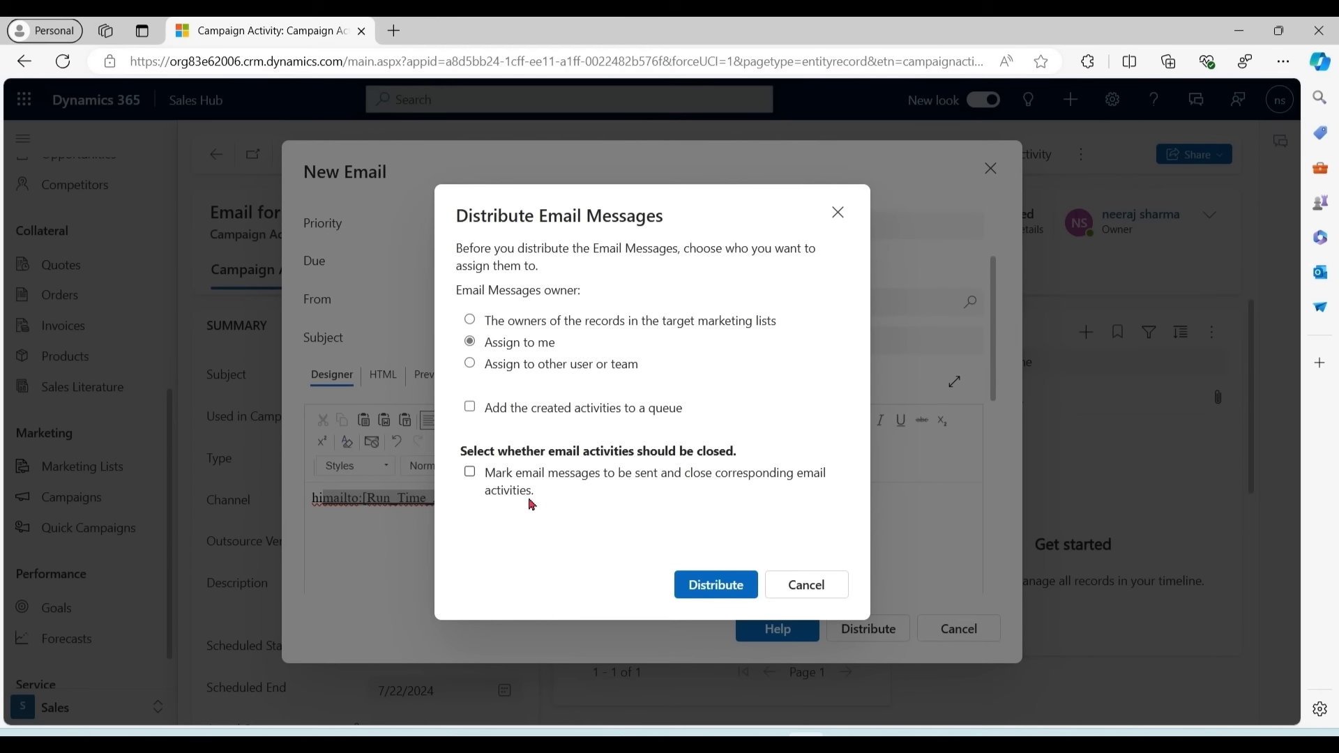
click(716, 586)
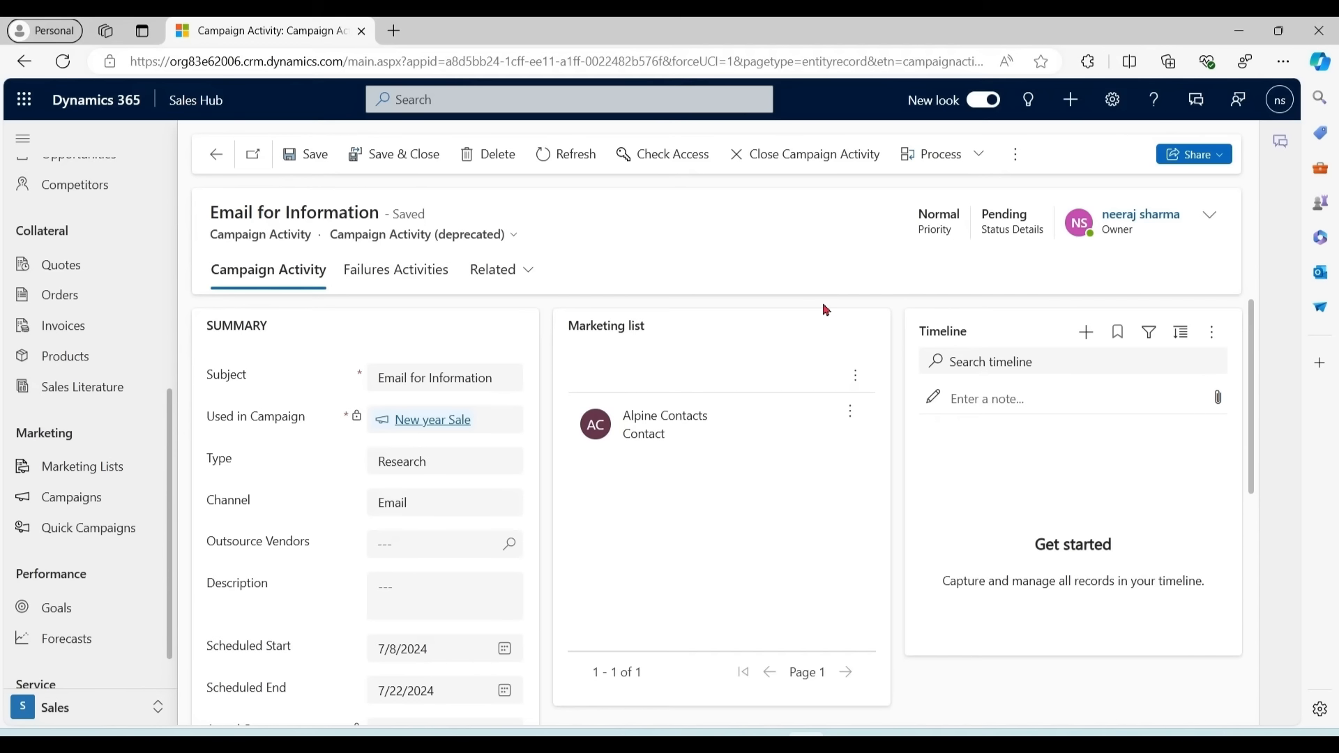
click(576, 162)
Review the activities related to the "Email for Information" campaign activity, and return to the New year Sale campaign's summary.
click(492, 267)
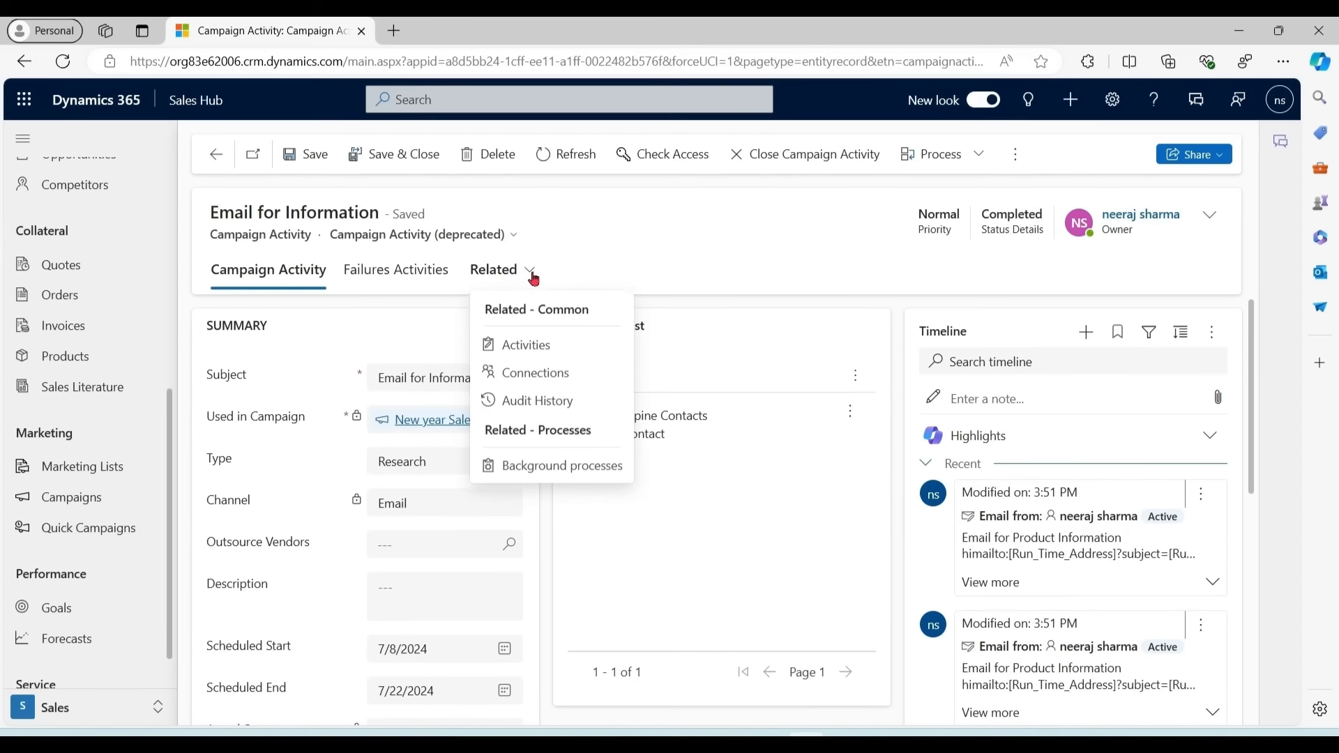
click(526, 350)
mouse_move(1210, 538)
mouse_down()
mouse_move(1210, 579)
mouse_move(1208, 531)
mouse_up()
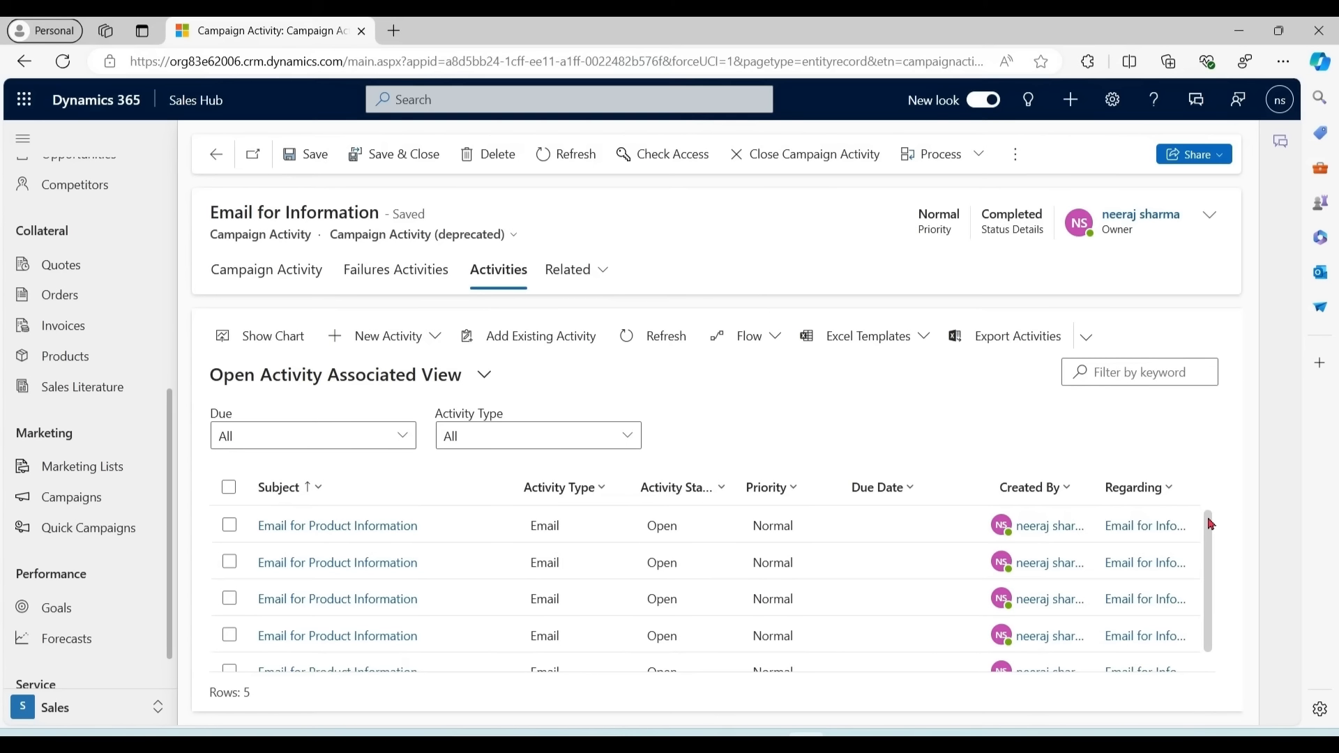
mouse_move(1209, 541)
mouse_down()
mouse_move(1208, 593)
mouse_move(1210, 520)
mouse_move(1208, 605)
mouse_move(1210, 531)
mouse_up()
click(215, 159)
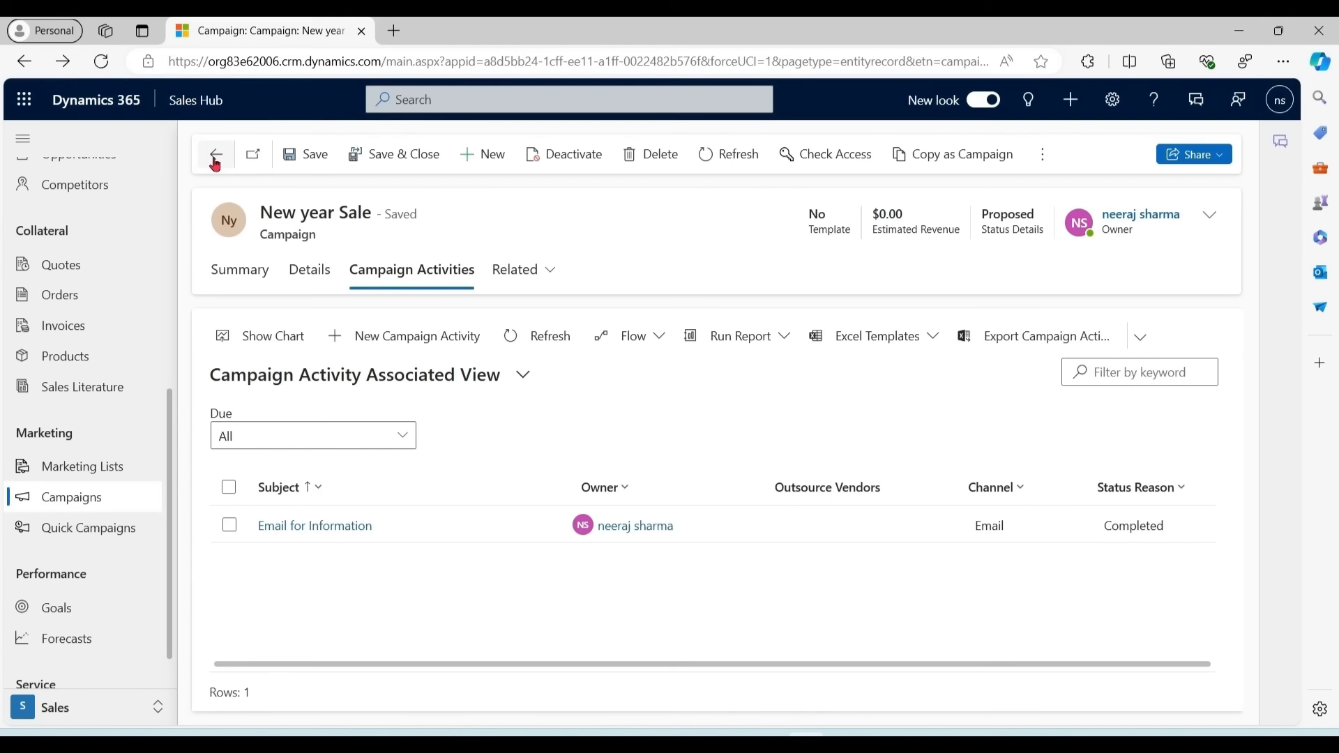
click(239, 275)
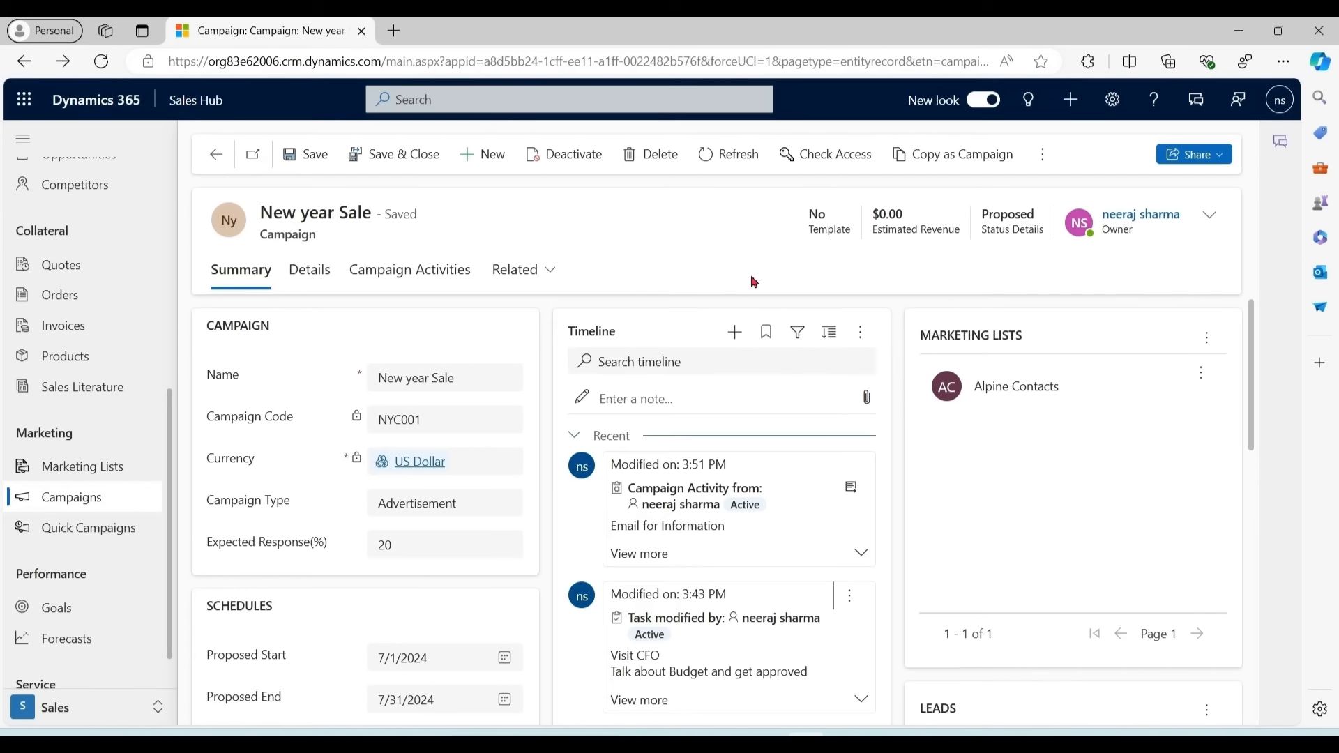
Display My Activities and filter the list by the activity type Email.
drag(174, 419, 172, 225)
click(69, 279)
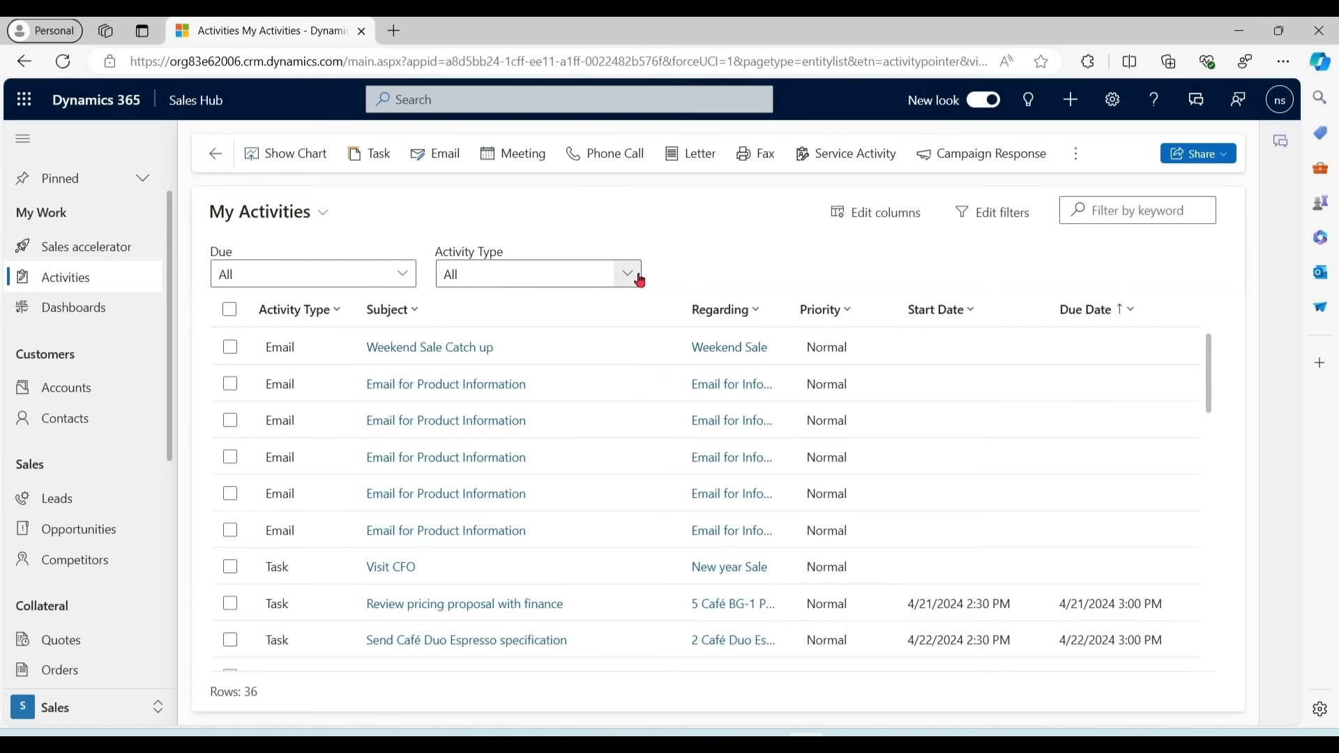
click(627, 279)
click(663, 388)
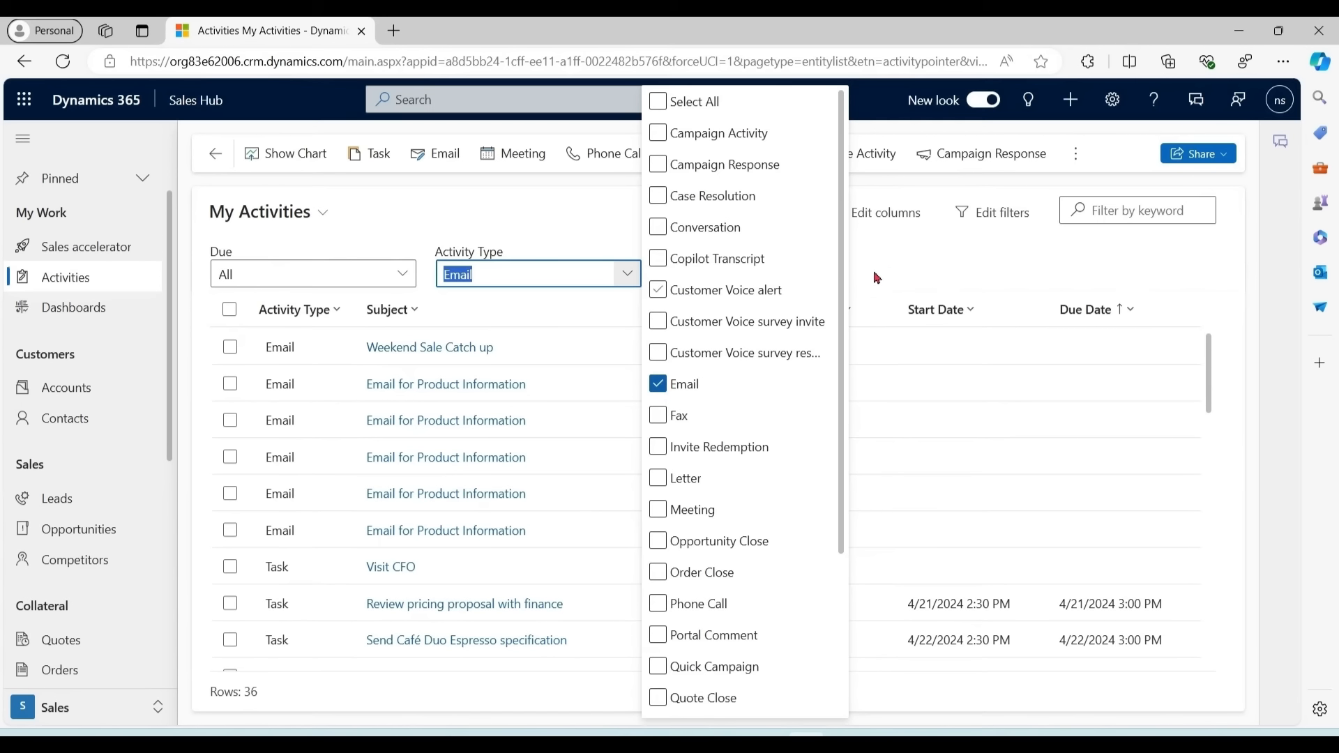
click(906, 263)
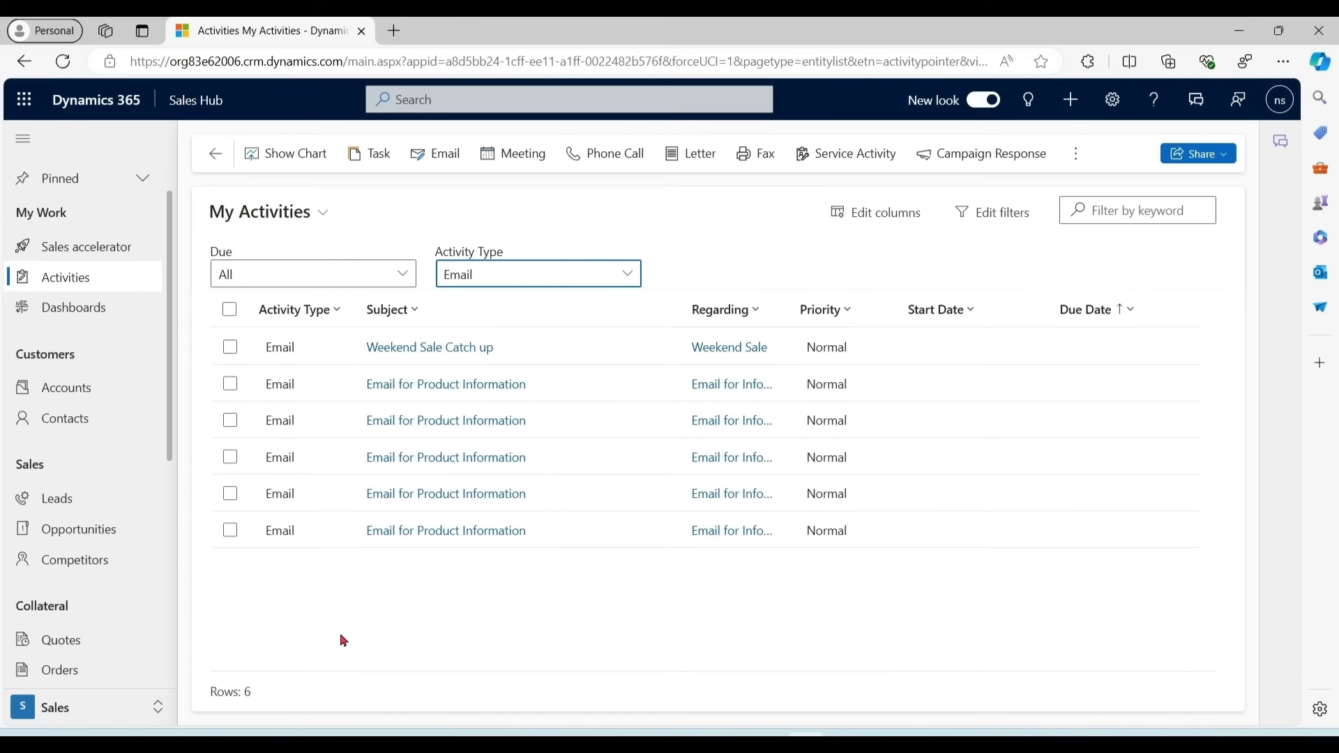
Go back to the New year Sale campaign and display its related campaign activities.
drag(169, 458, 164, 625)
click(88, 509)
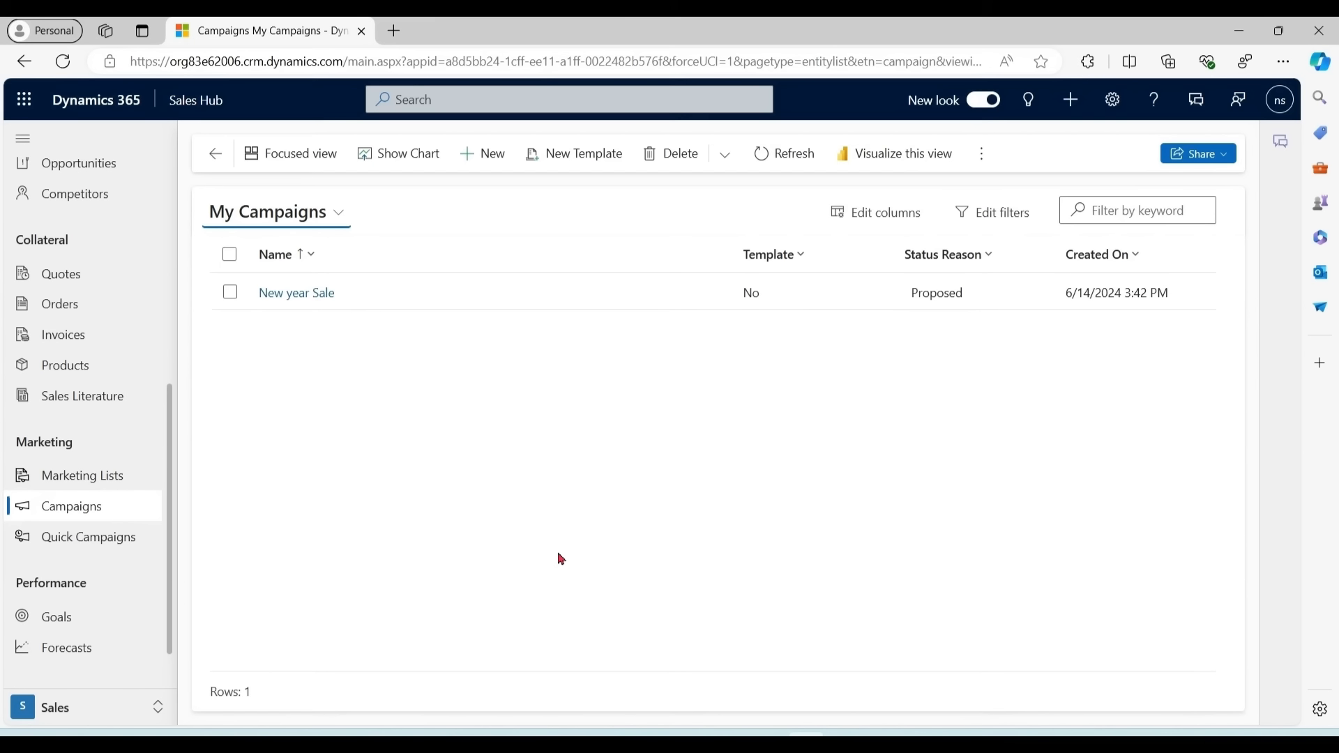
double_click(415, 294)
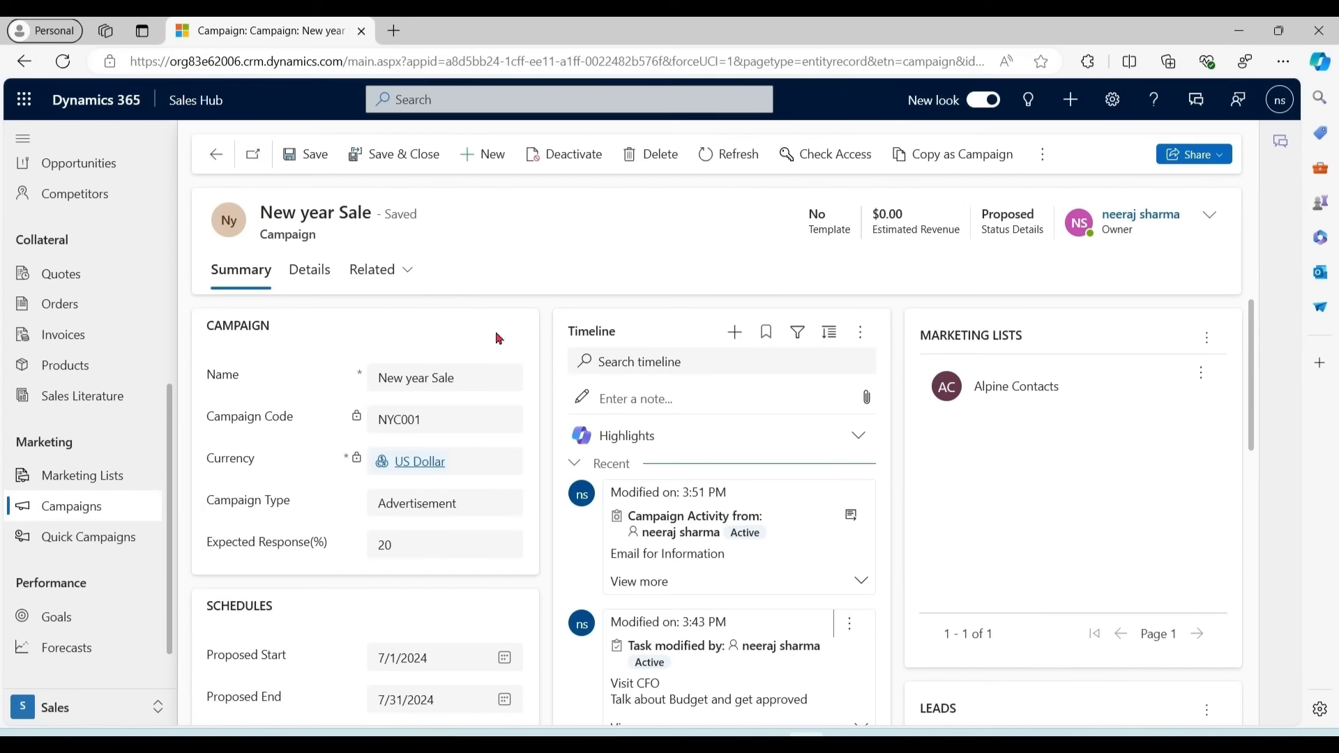
click(412, 273)
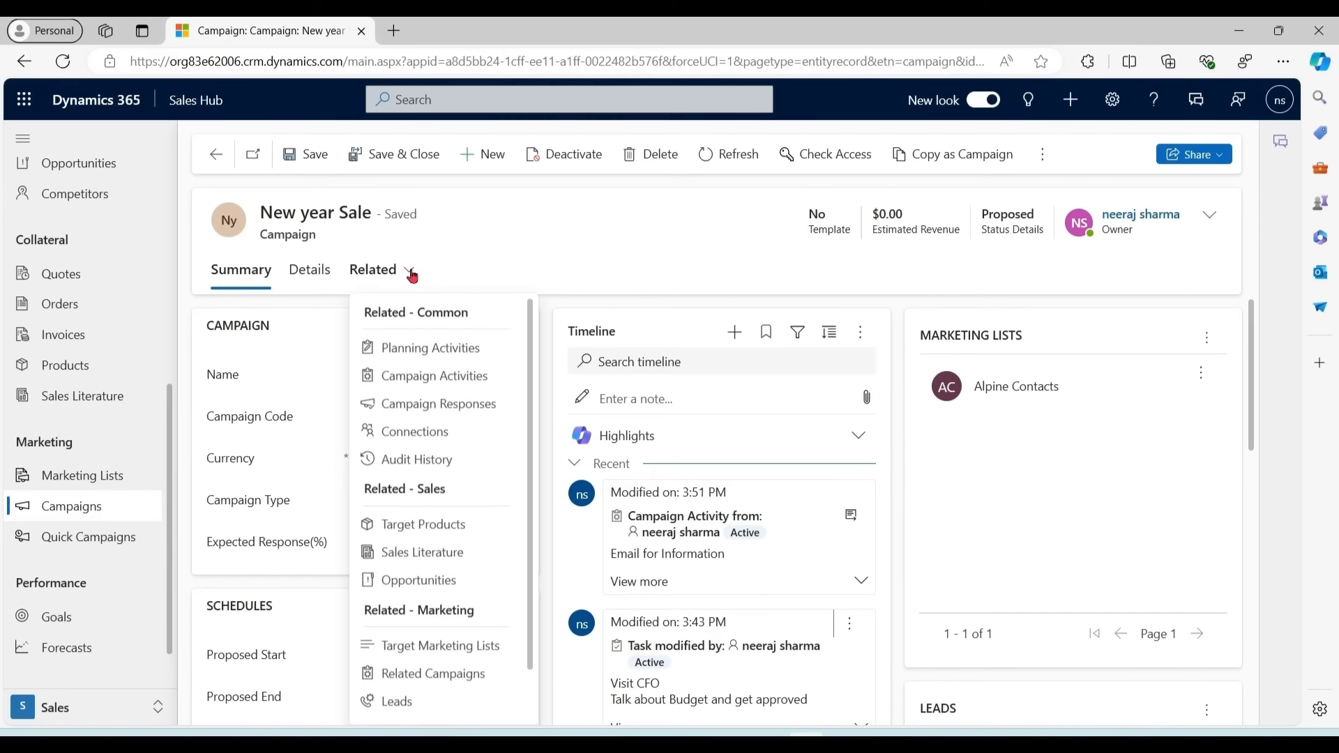
click(429, 377)
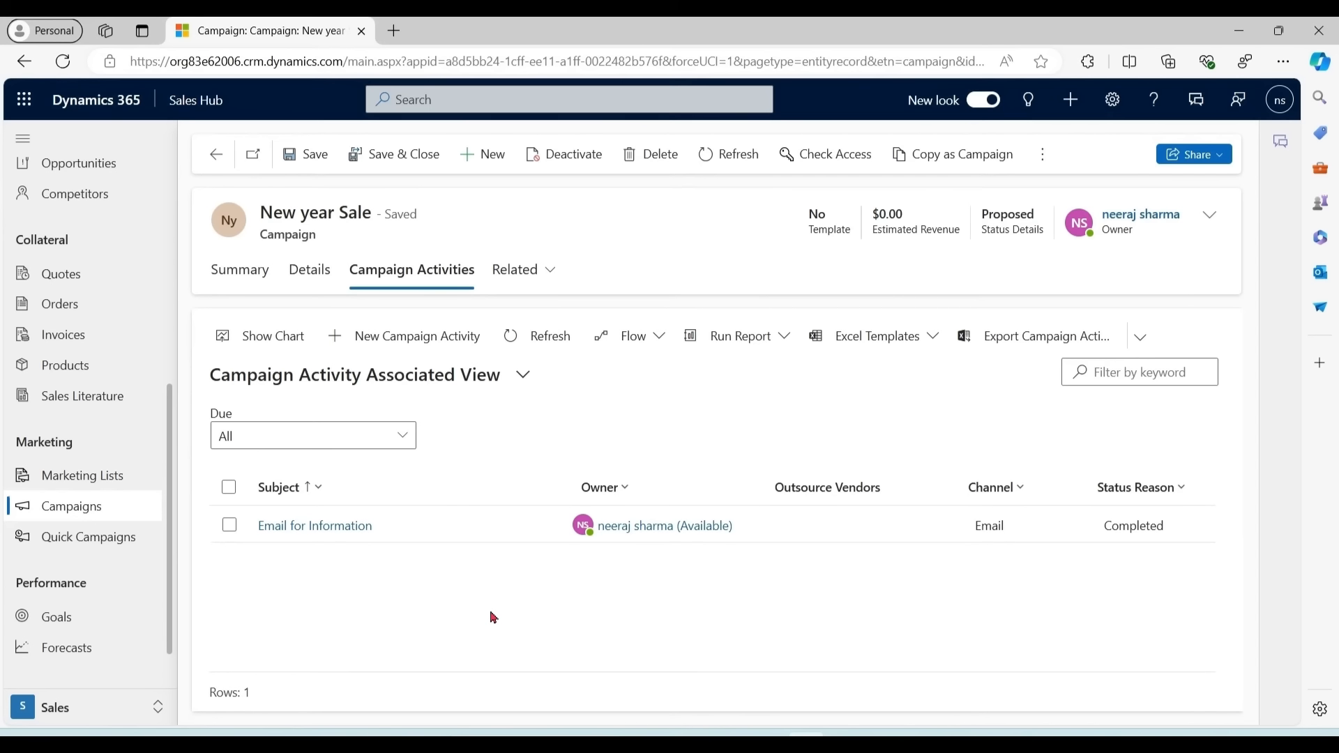
Create and save a new campaign activity with subject "Another Email for Pics" and channel Email.
click(442, 337)
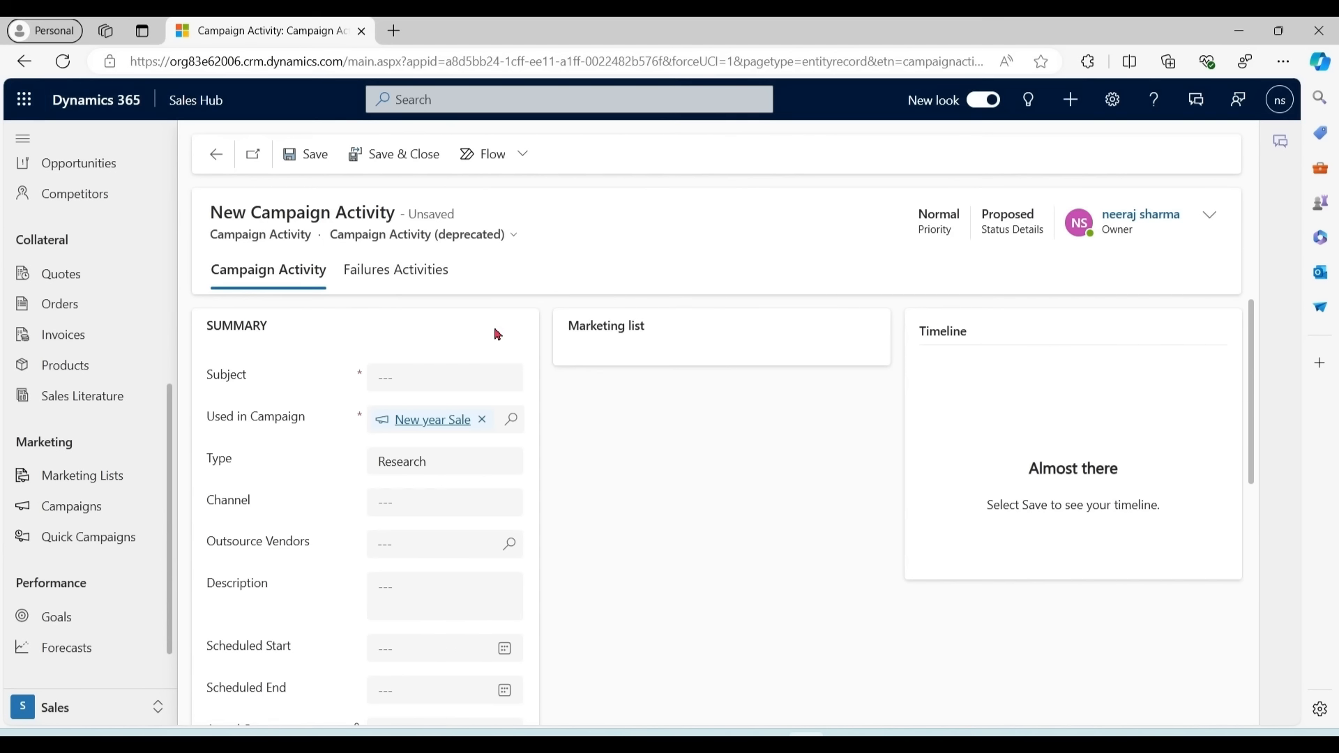
click(443, 377)
text(Another Email for Pics)
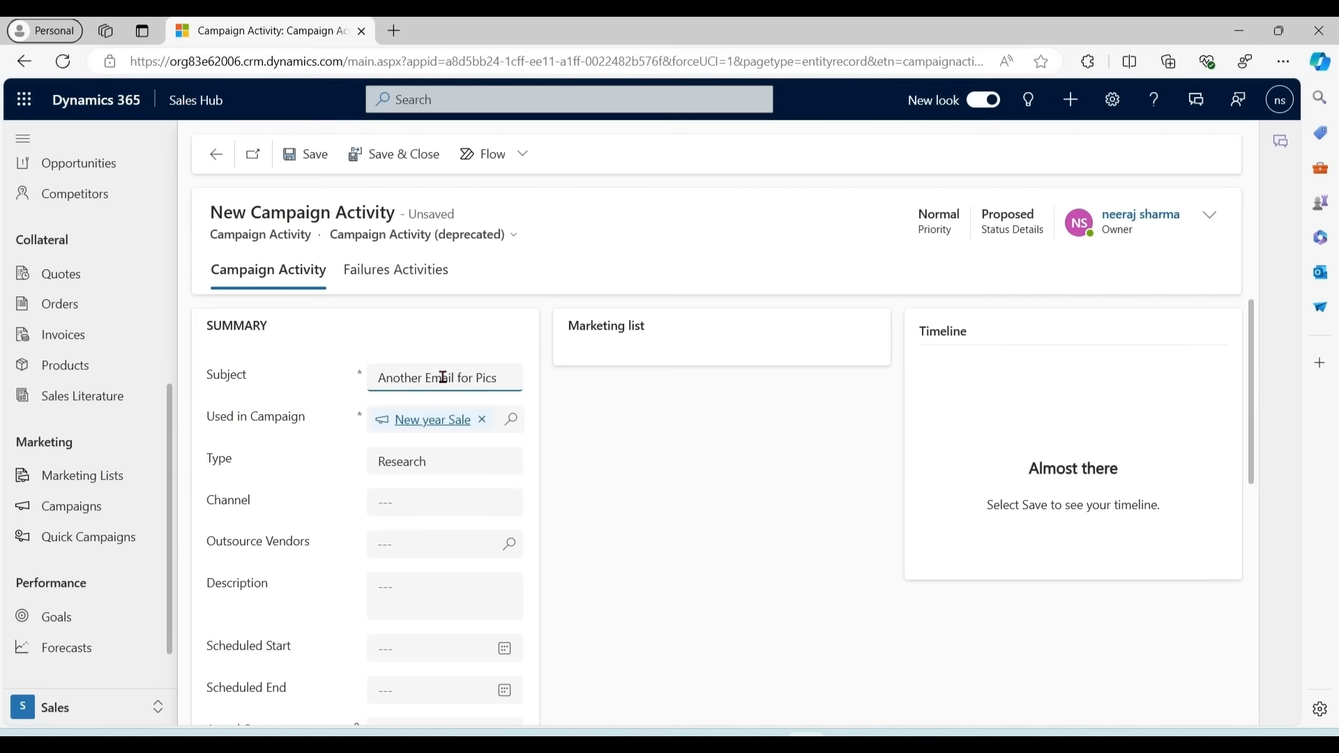
click(507, 502)
click(425, 440)
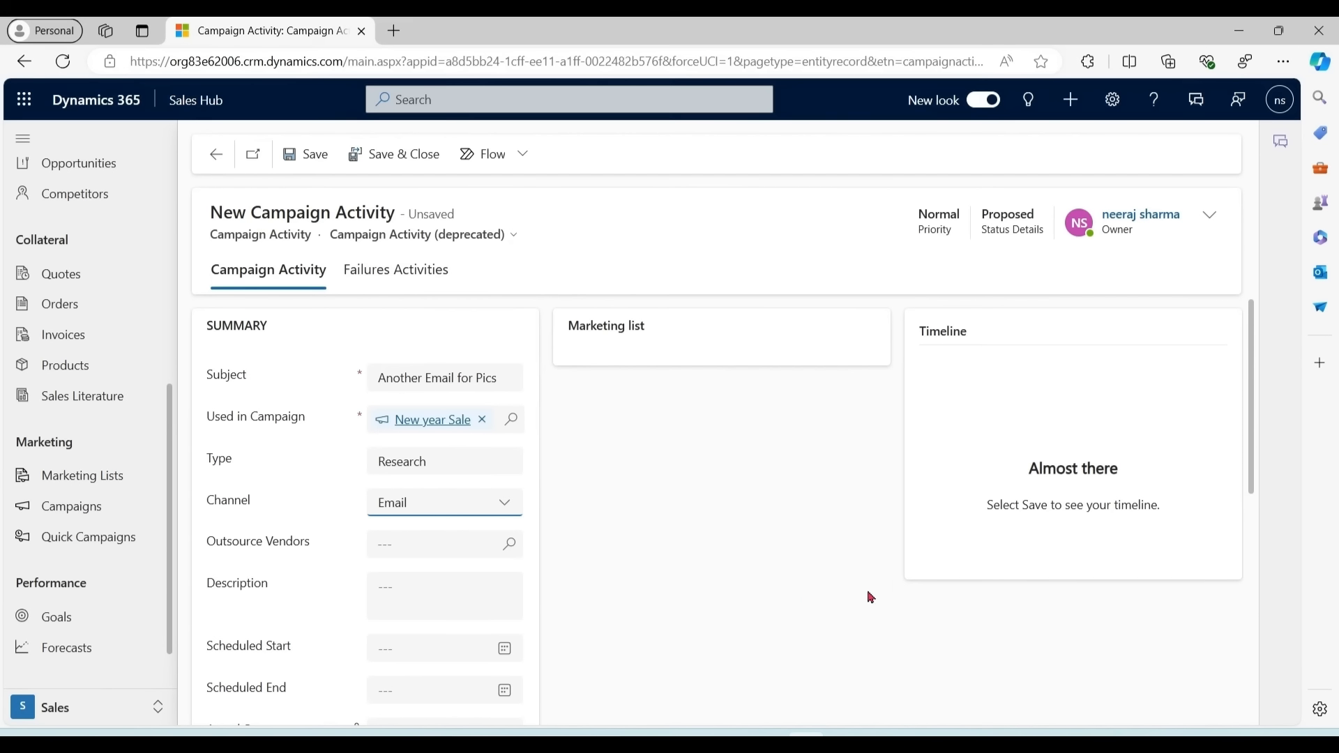
click(312, 155)
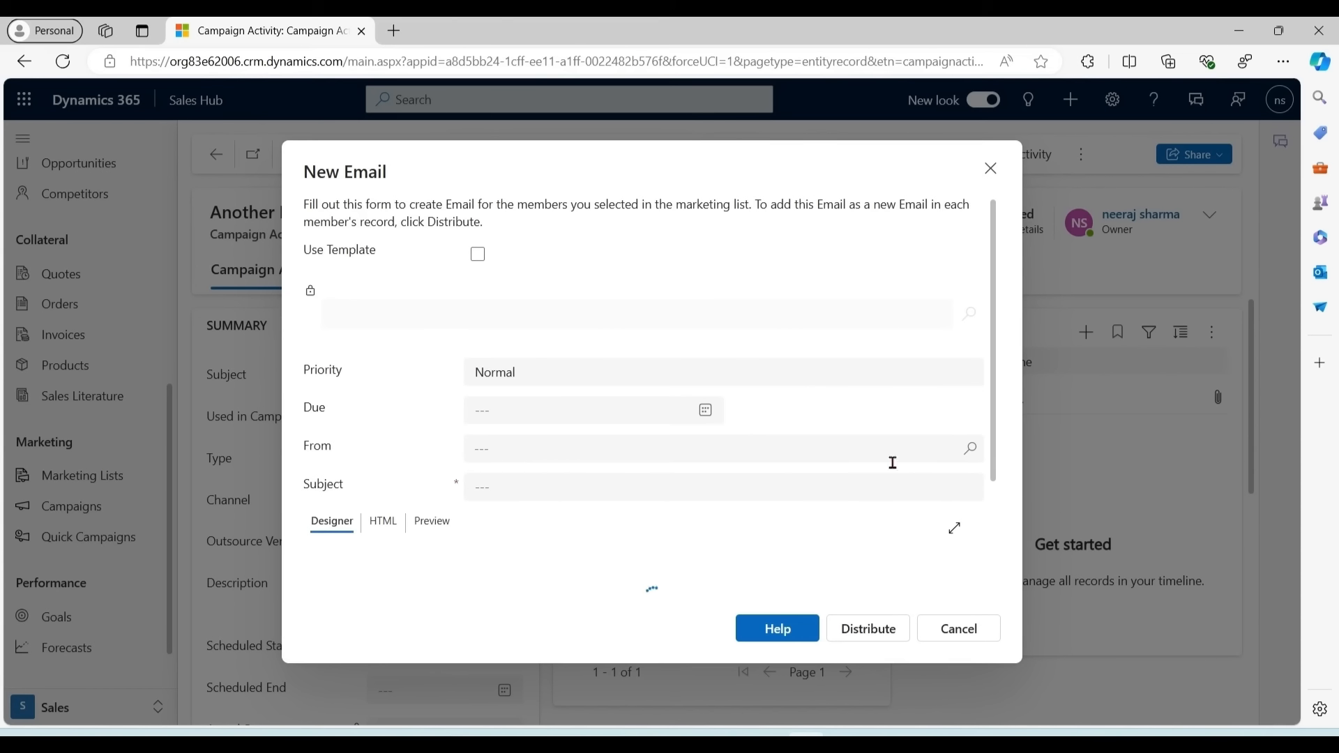
Enter "Email for Pics" as the subject of the new email for the activity's marketing list members.
click(783, 485)
text(E)
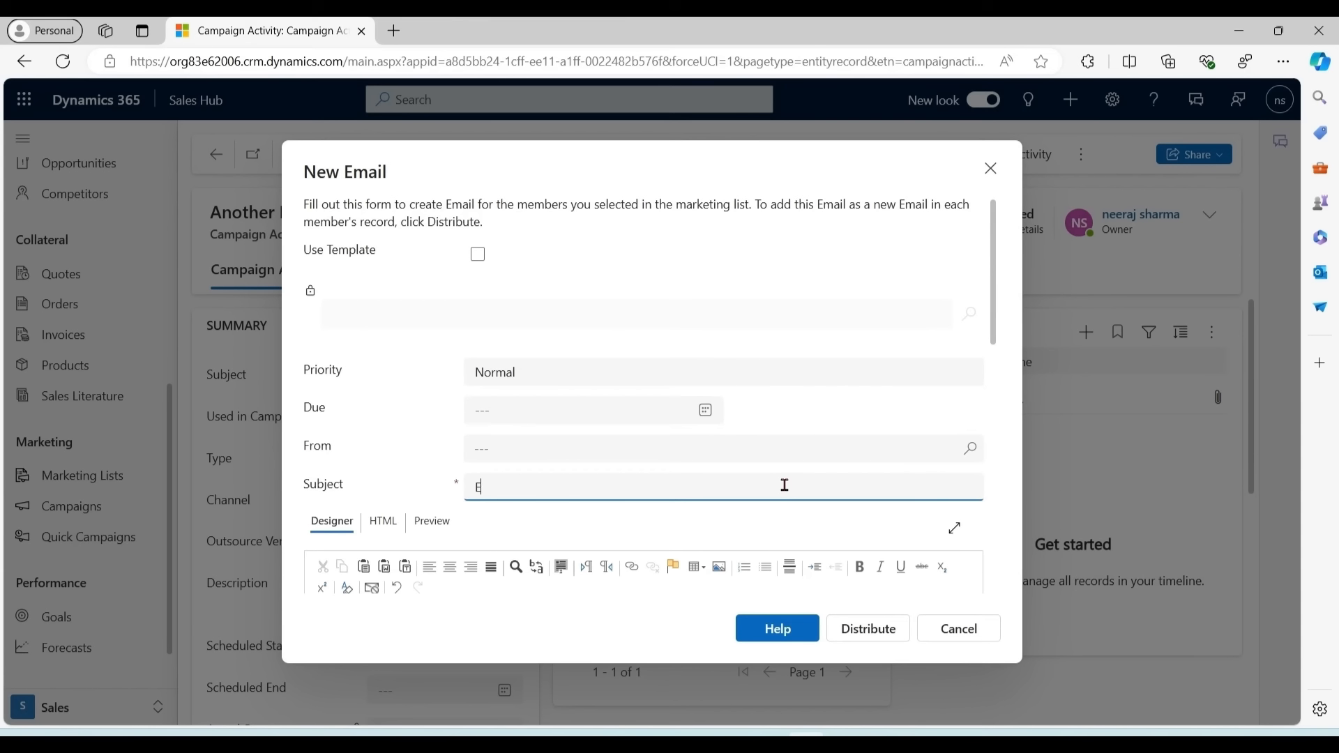
text(mail for Pics)
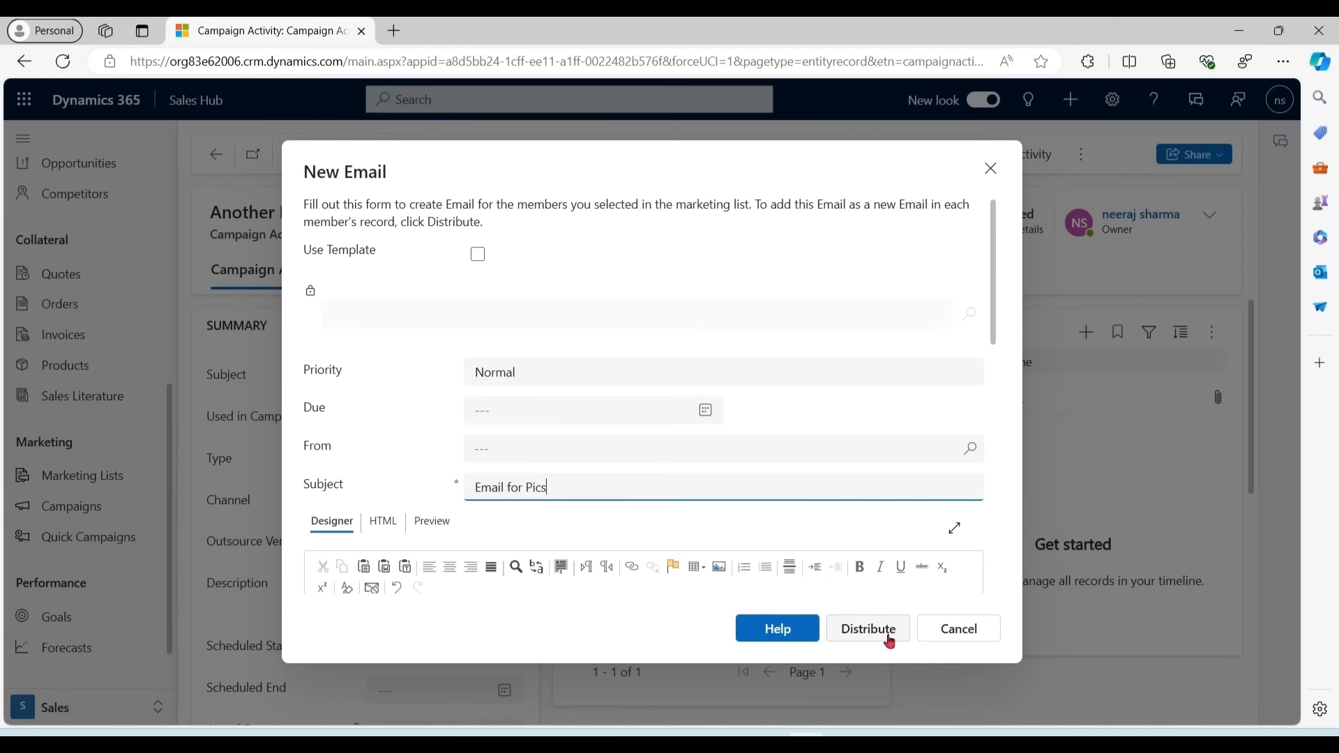
Distribute the email assigned to me, with the option to mark messages to be sent and close their activities cleared.
click(885, 635)
click(524, 341)
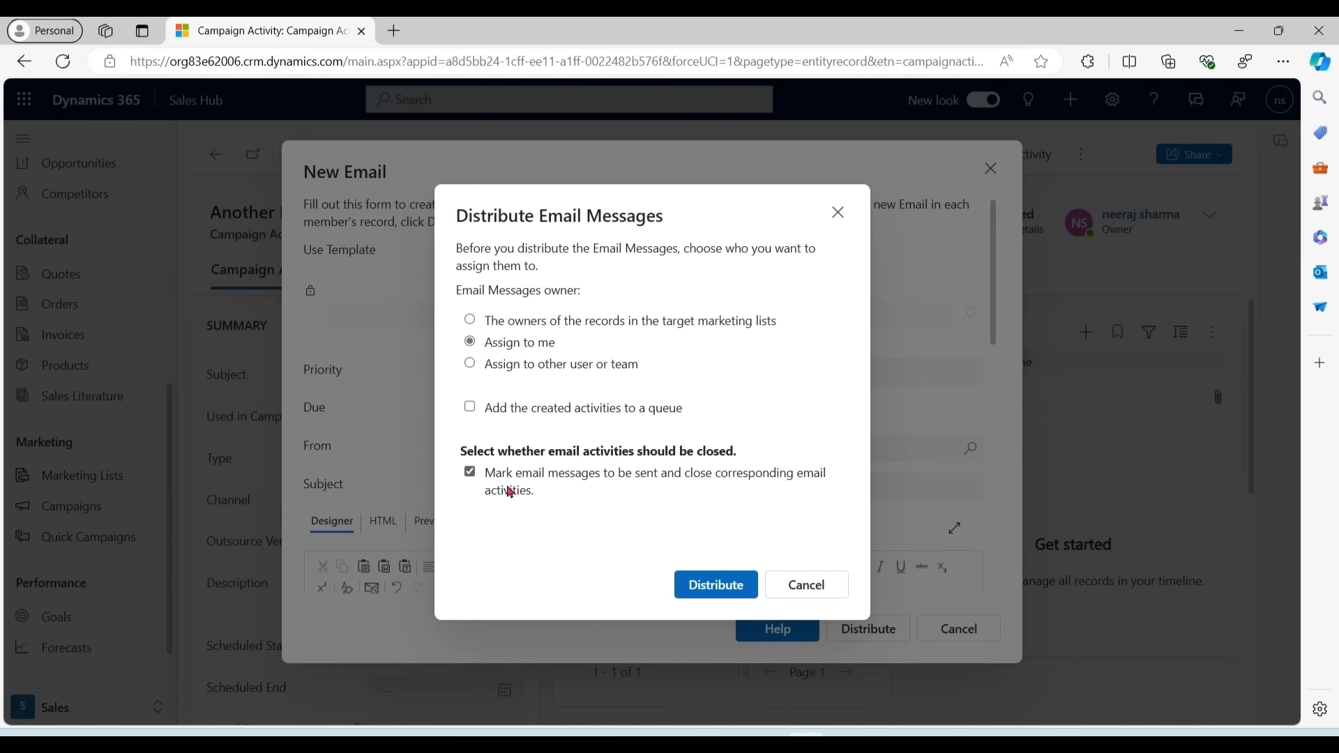
click(510, 490)
click(676, 586)
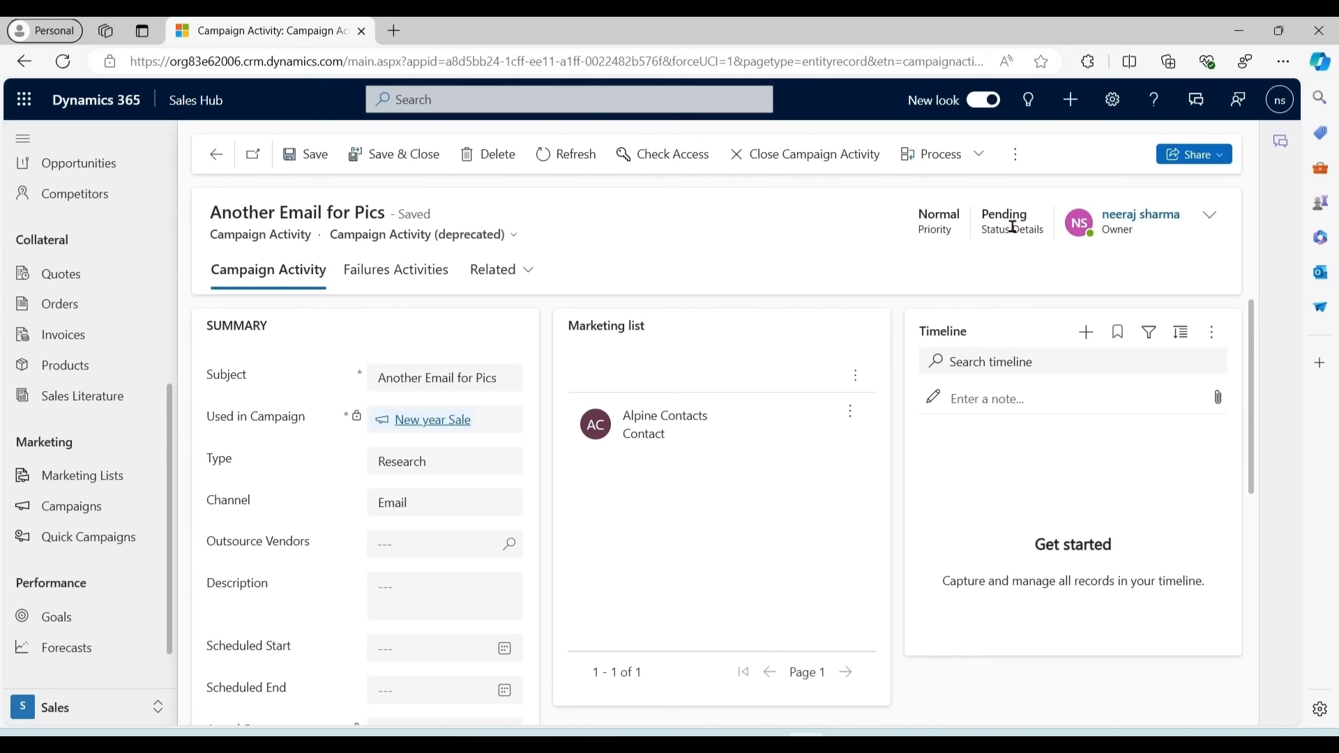
Refresh the "Another Email for Pics" activity and check its status, related activities and timeline.
drag(1005, 228, 978, 232)
click(736, 220)
click(562, 155)
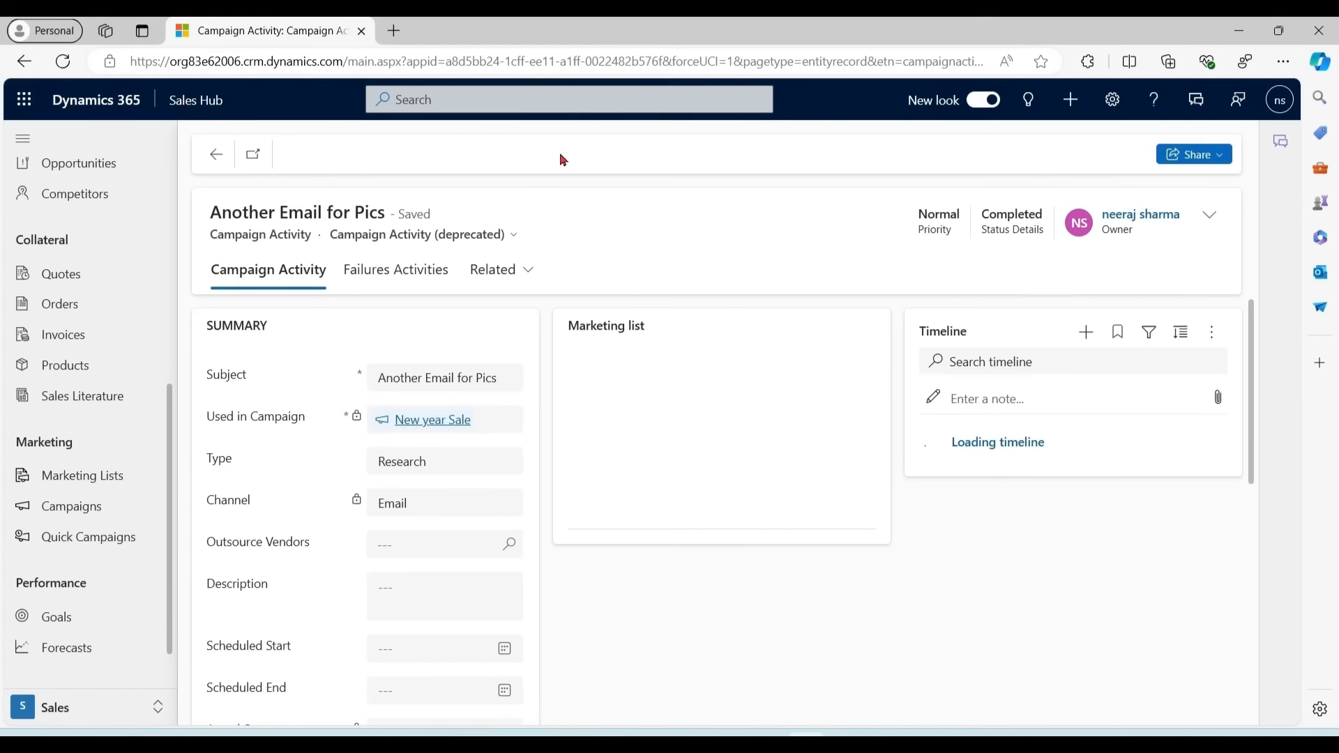
click(526, 272)
click(530, 349)
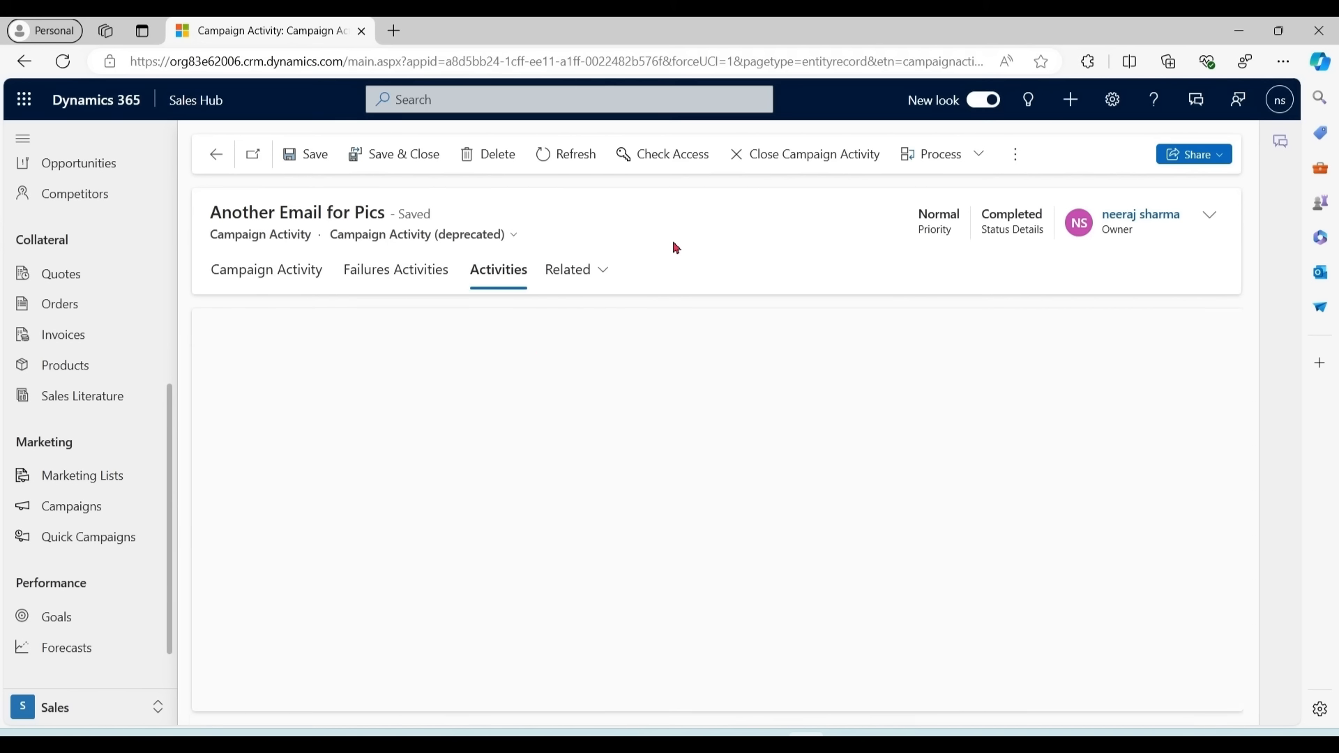
click(241, 276)
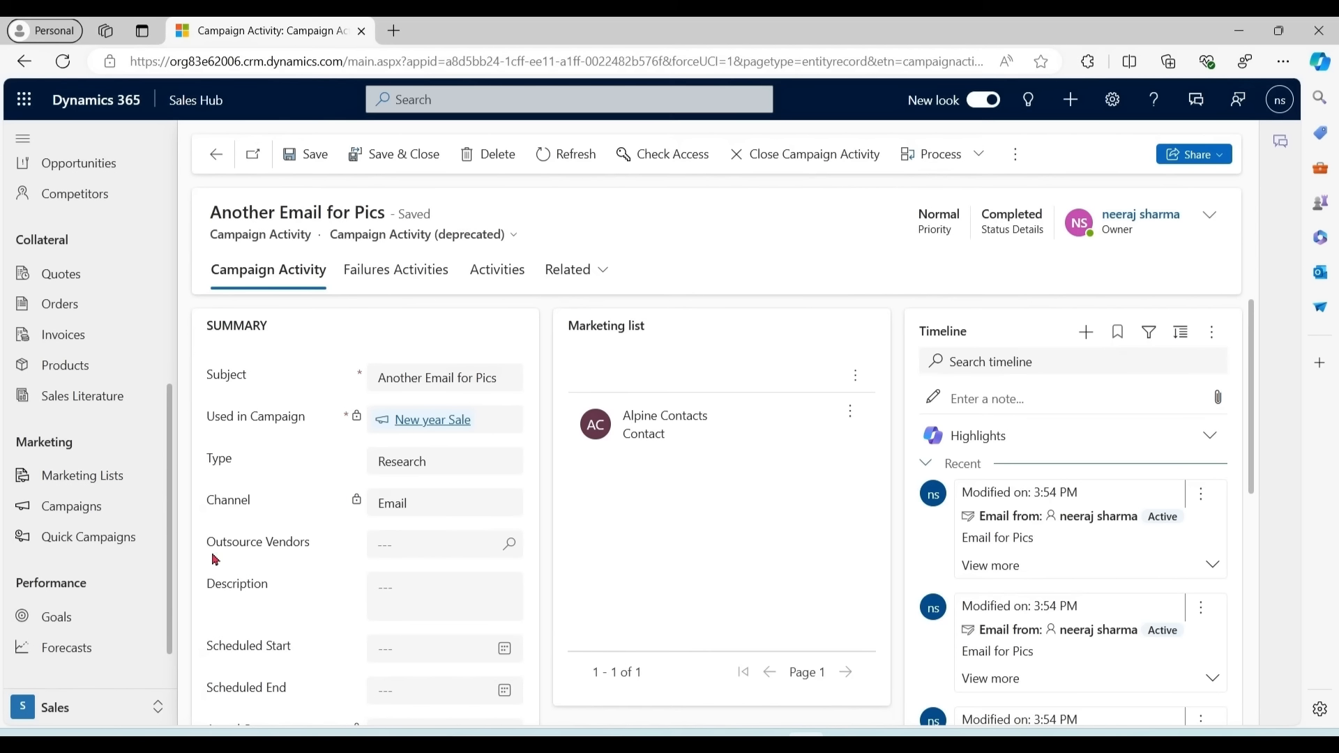
Reopen the New year Sale campaign from the campaigns list and show all its campaign activities.
click(74, 507)
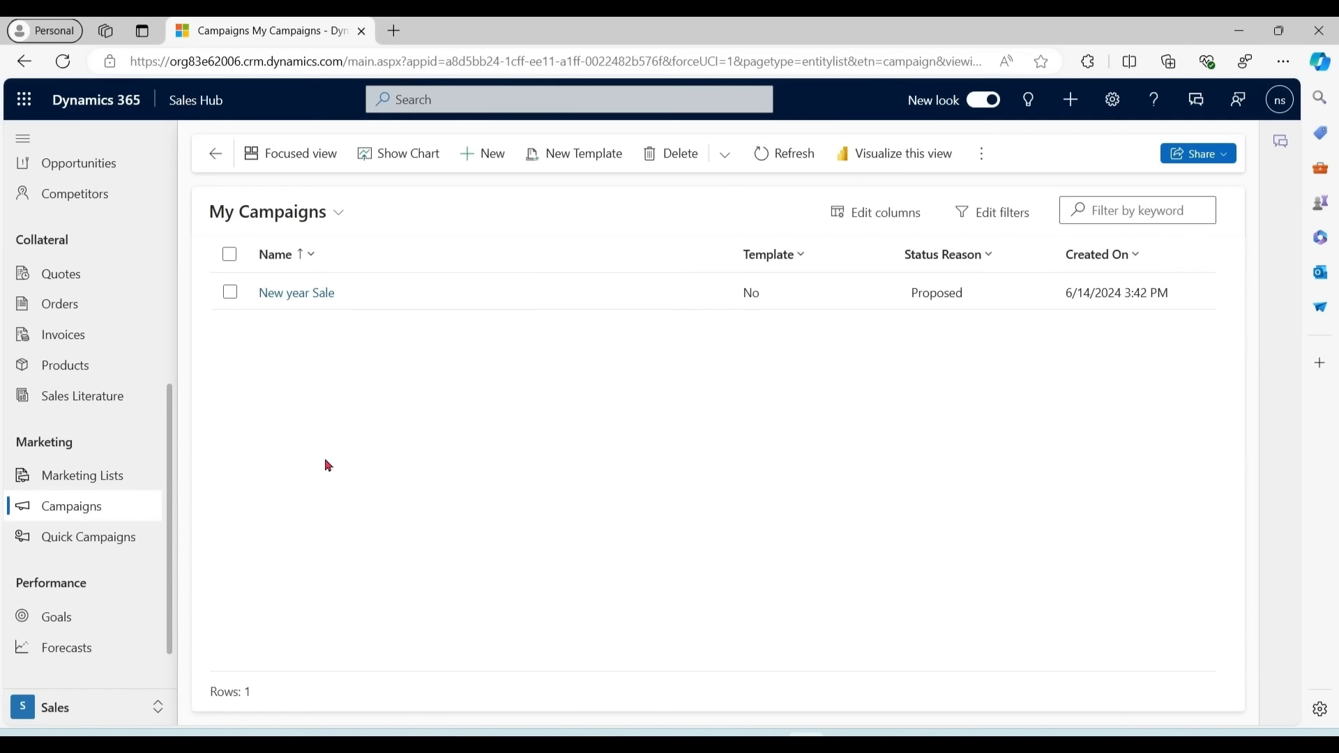
click(300, 293)
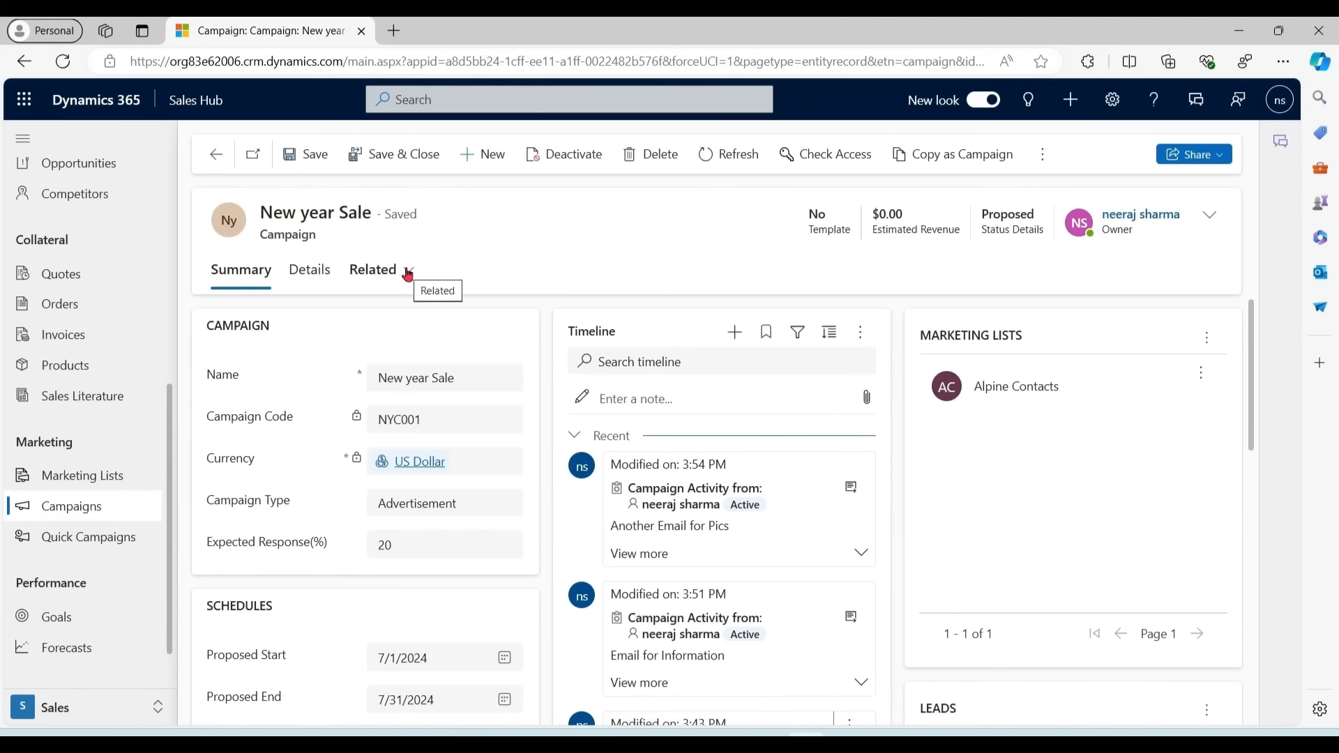
click(408, 272)
click(436, 376)
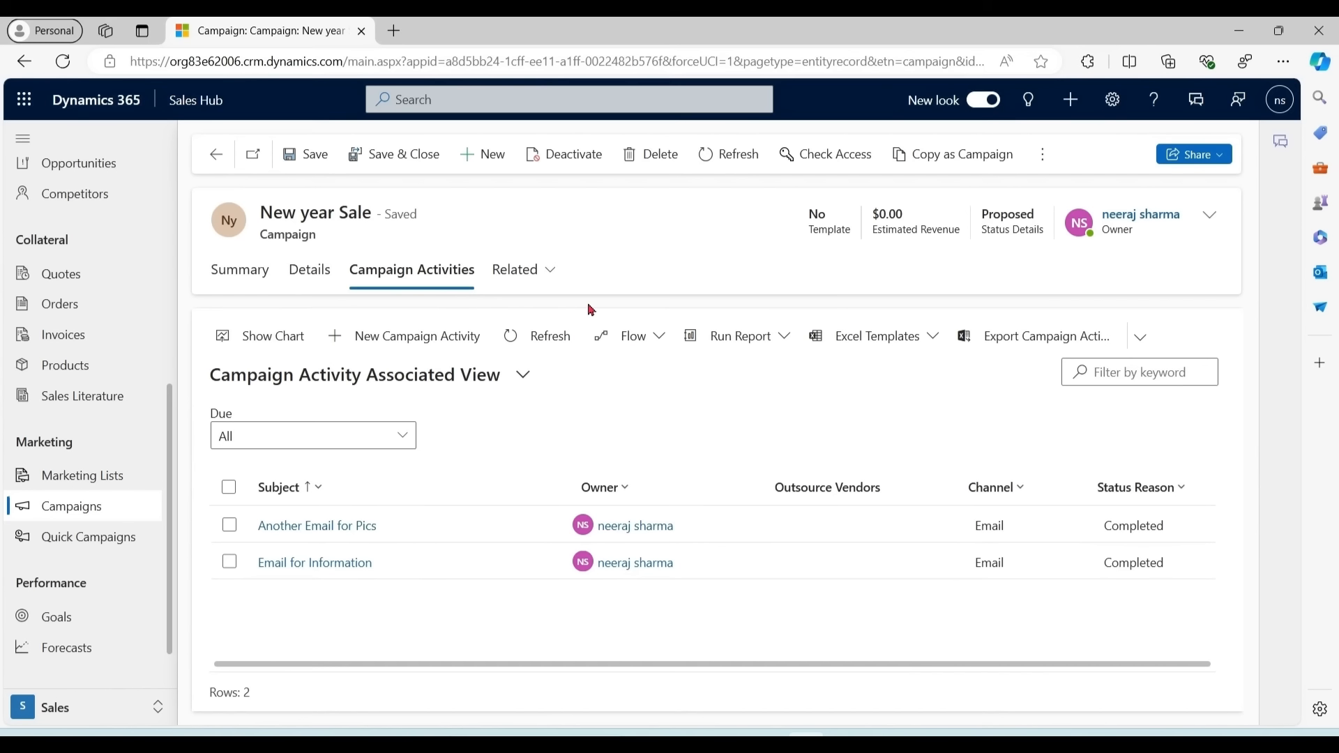
Open the "Email for Information" campaign activity and close it with the state Closed and start and end dates of 6/14/2024.
click(340, 564)
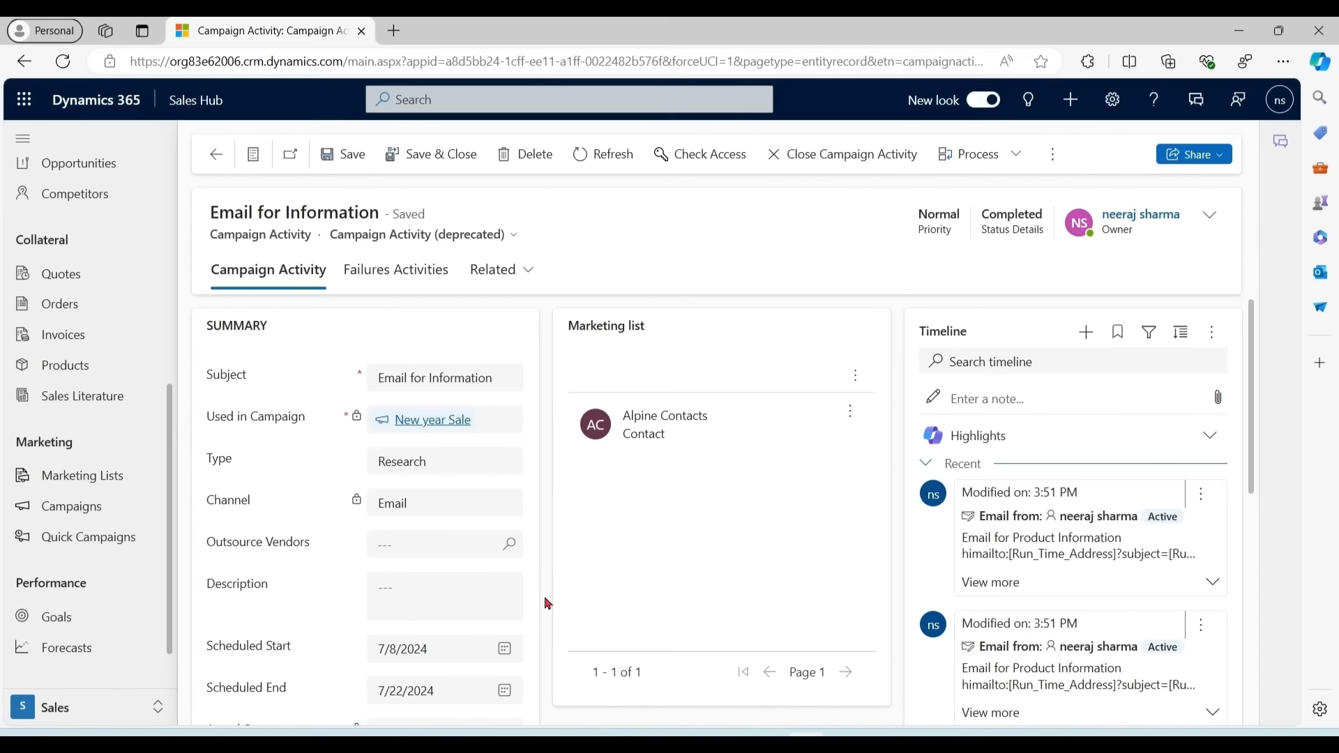
click(846, 162)
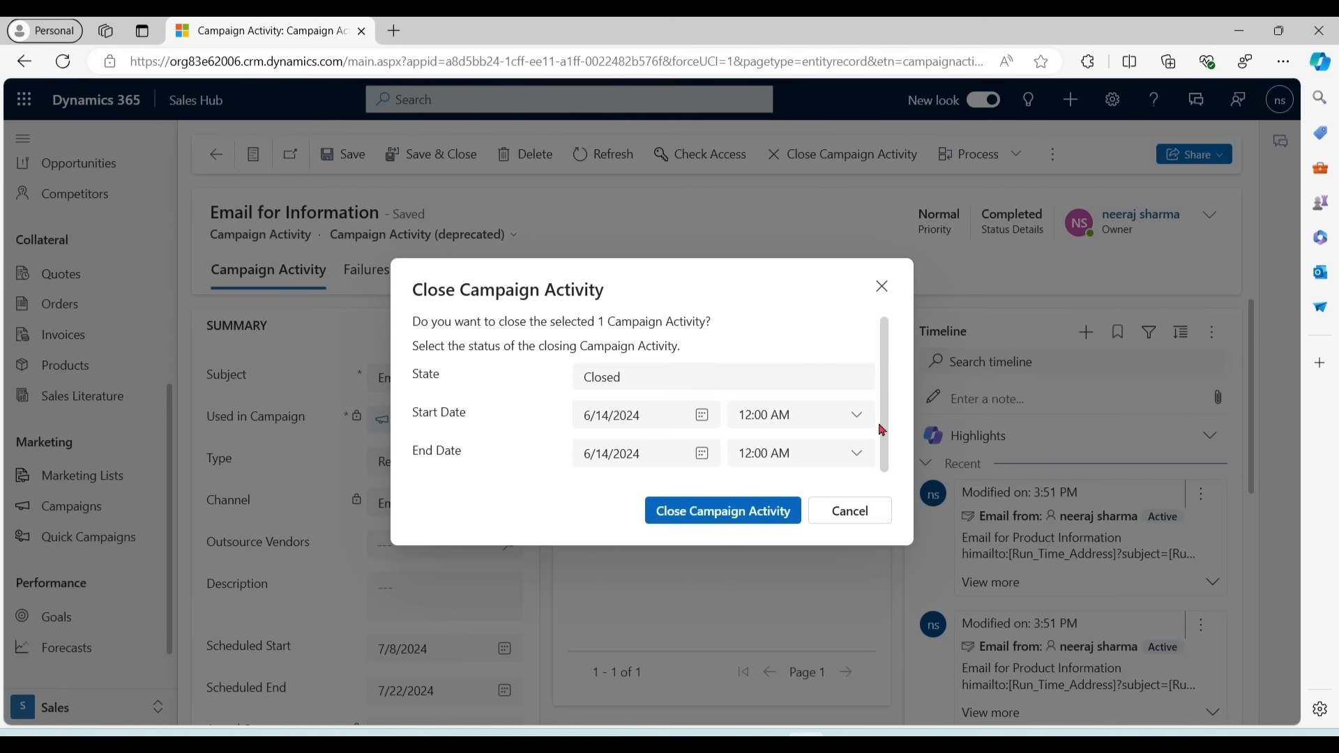
click(733, 524)
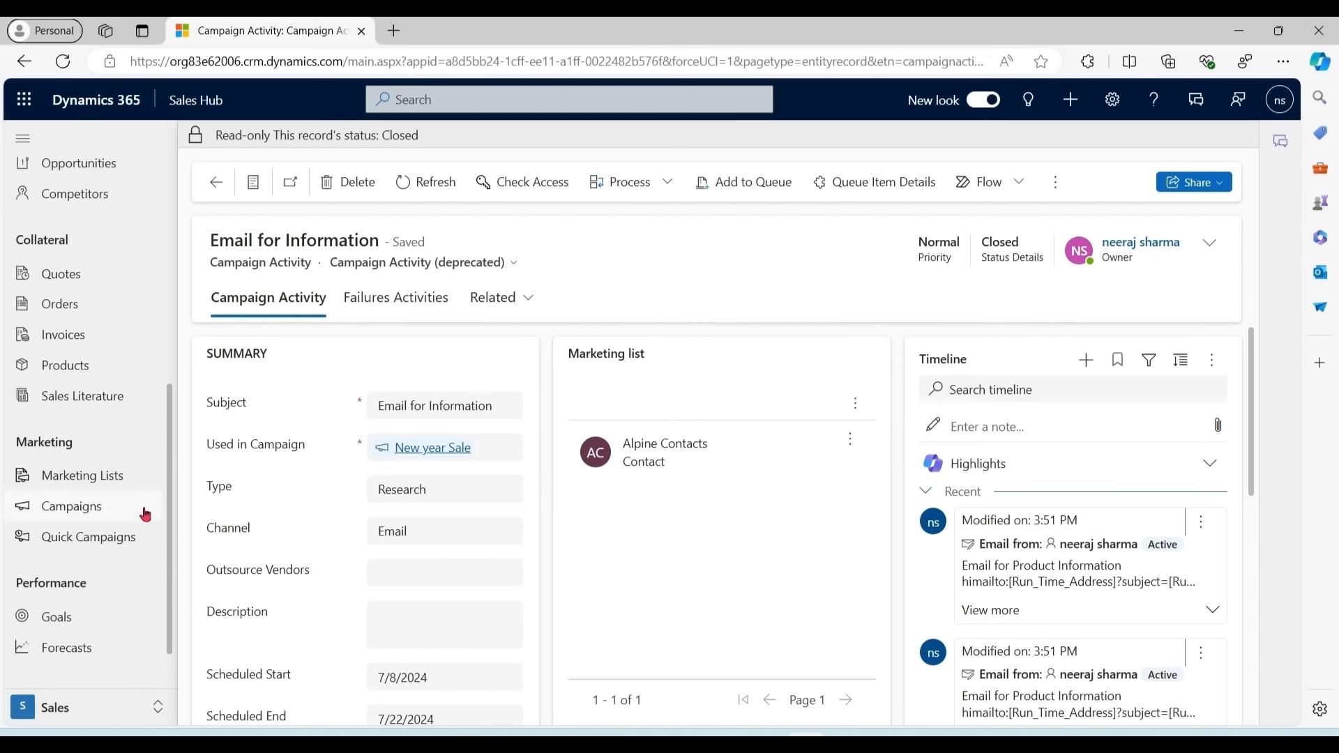
Reopen the New year Sale campaign from the campaigns list and show its related campaign responses.
click(82, 508)
click(385, 302)
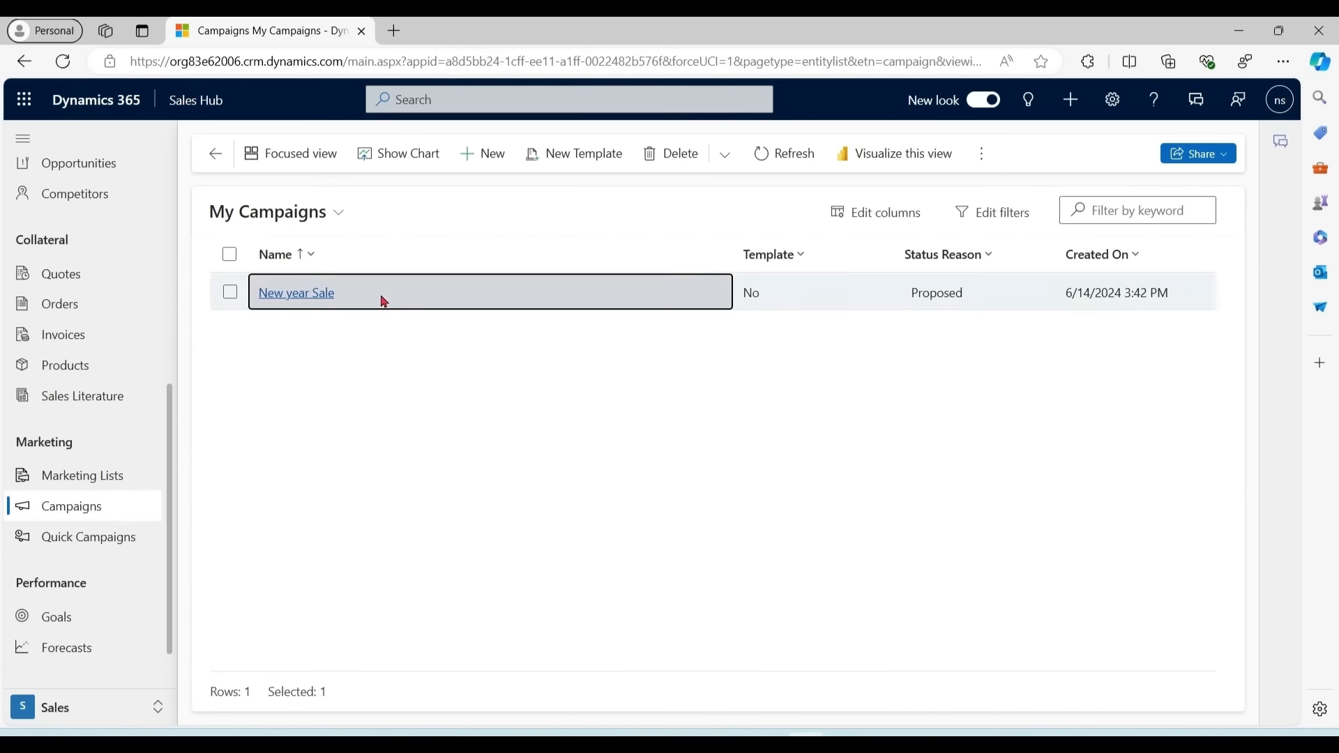
double_click(385, 302)
click(413, 272)
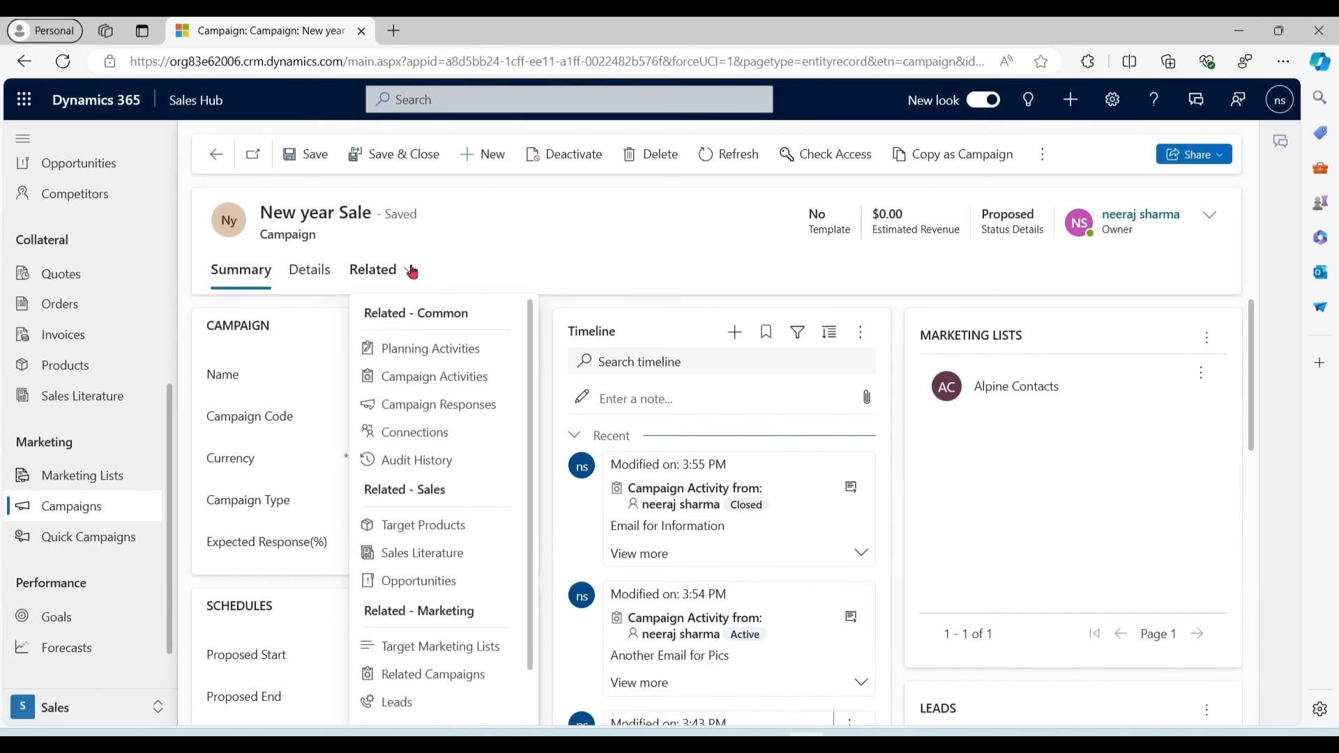
click(477, 416)
Create a campaign response with the subject "Interested in ur Products", check its related campaign and save it.
click(433, 342)
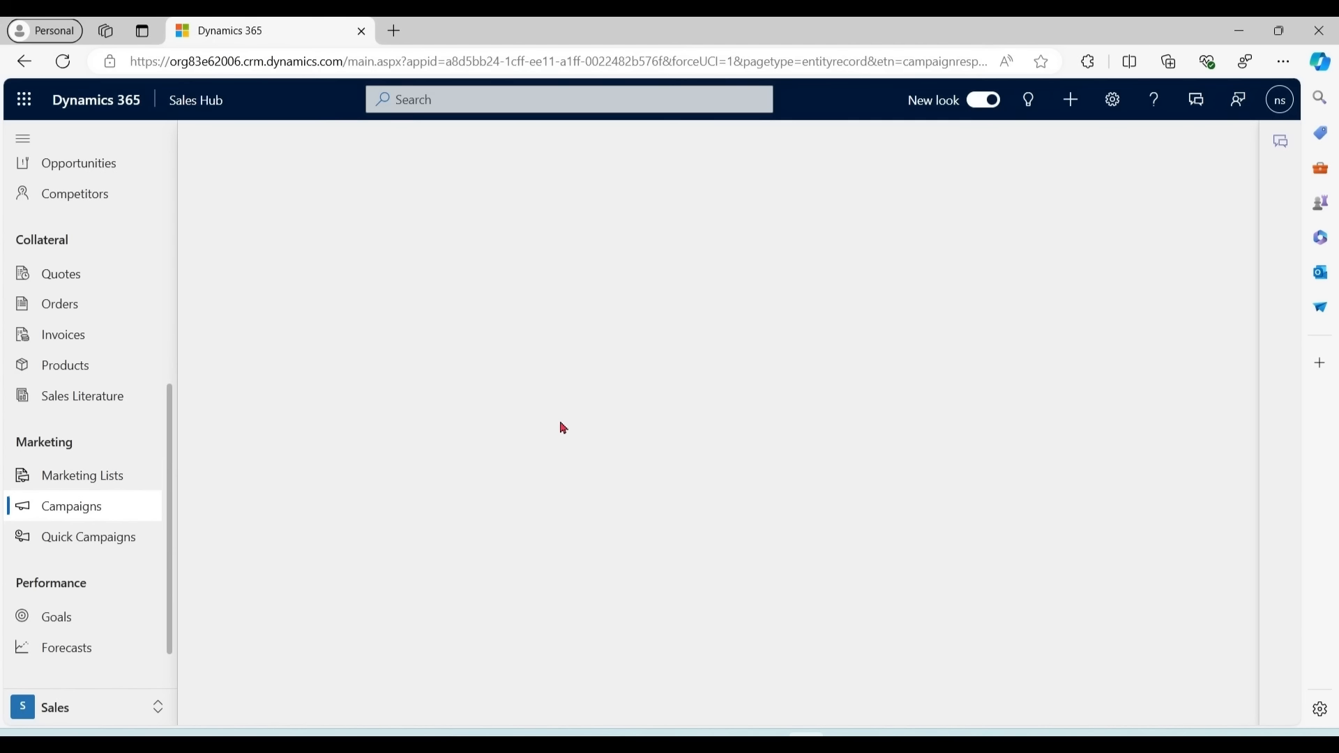
click(528, 377)
text(Interested)
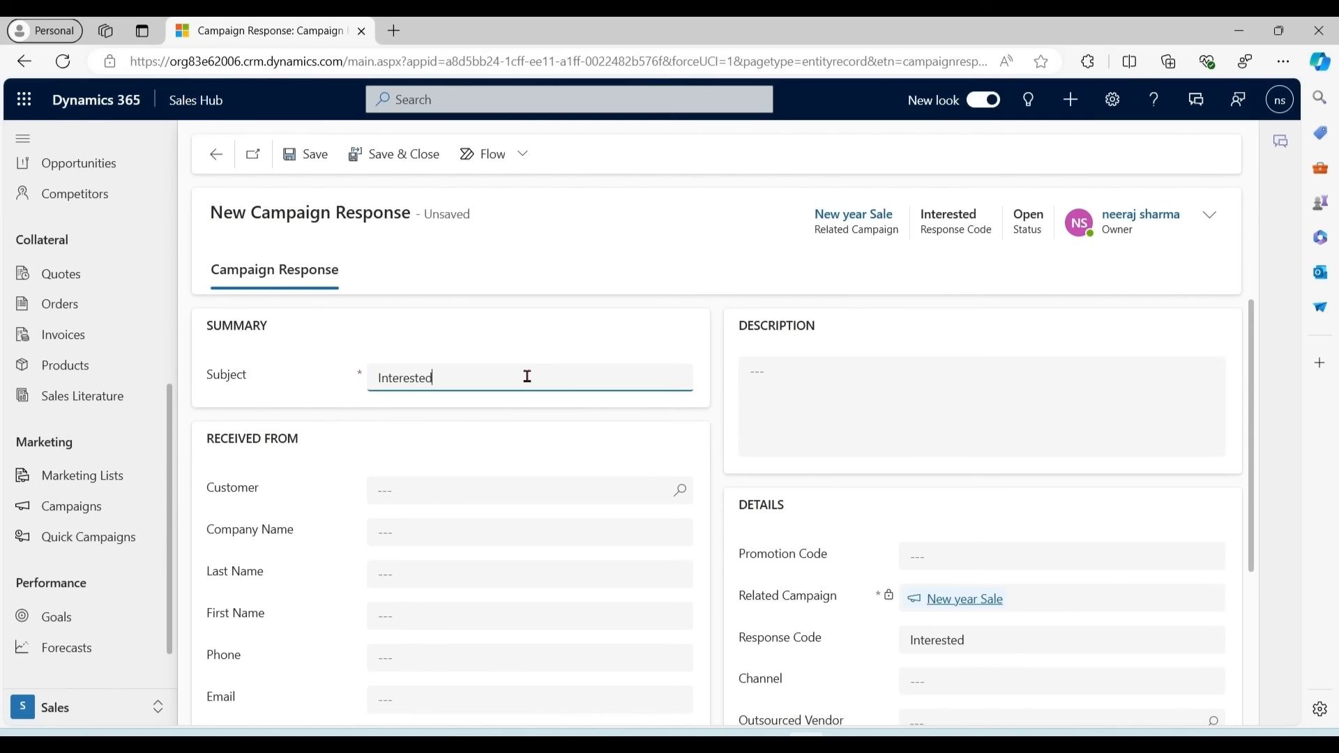
text( in ur Products)
scroll(1250, 457, down, 2)
triple_click(847, 462)
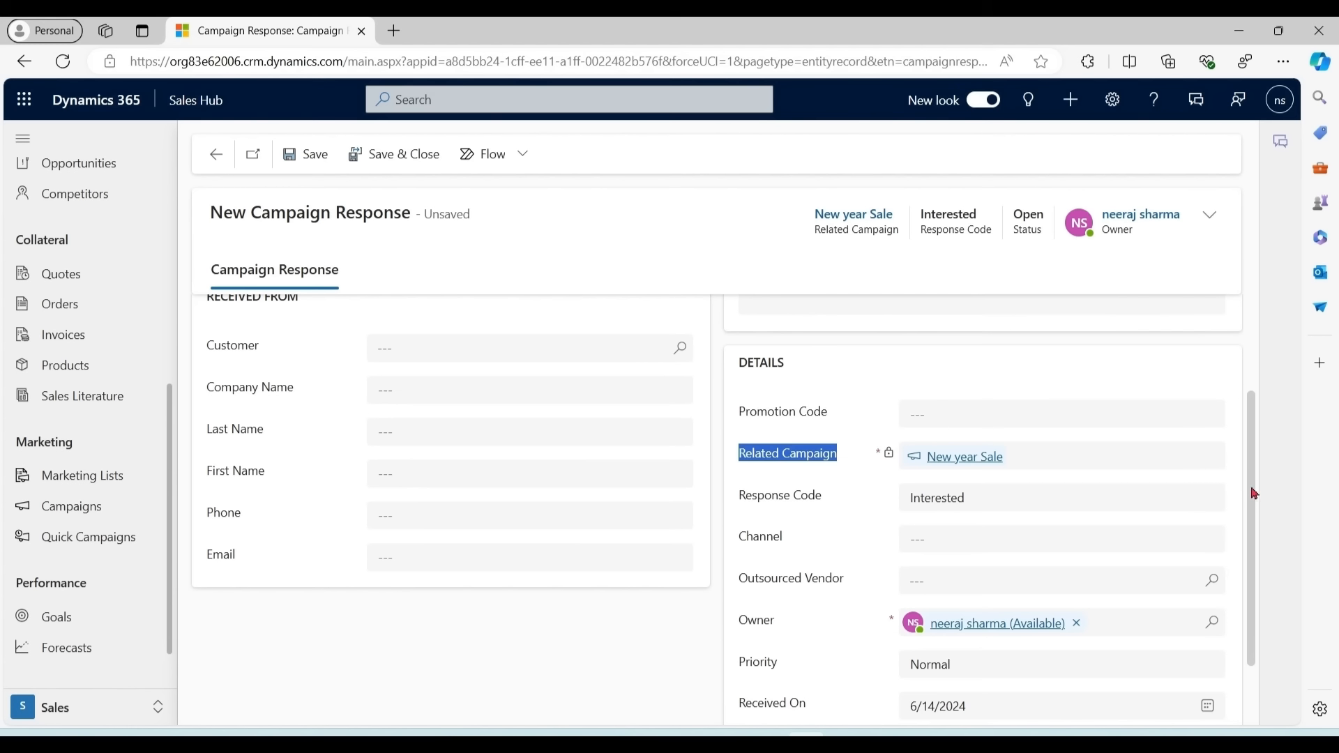
scroll(1257, 494, up, 2)
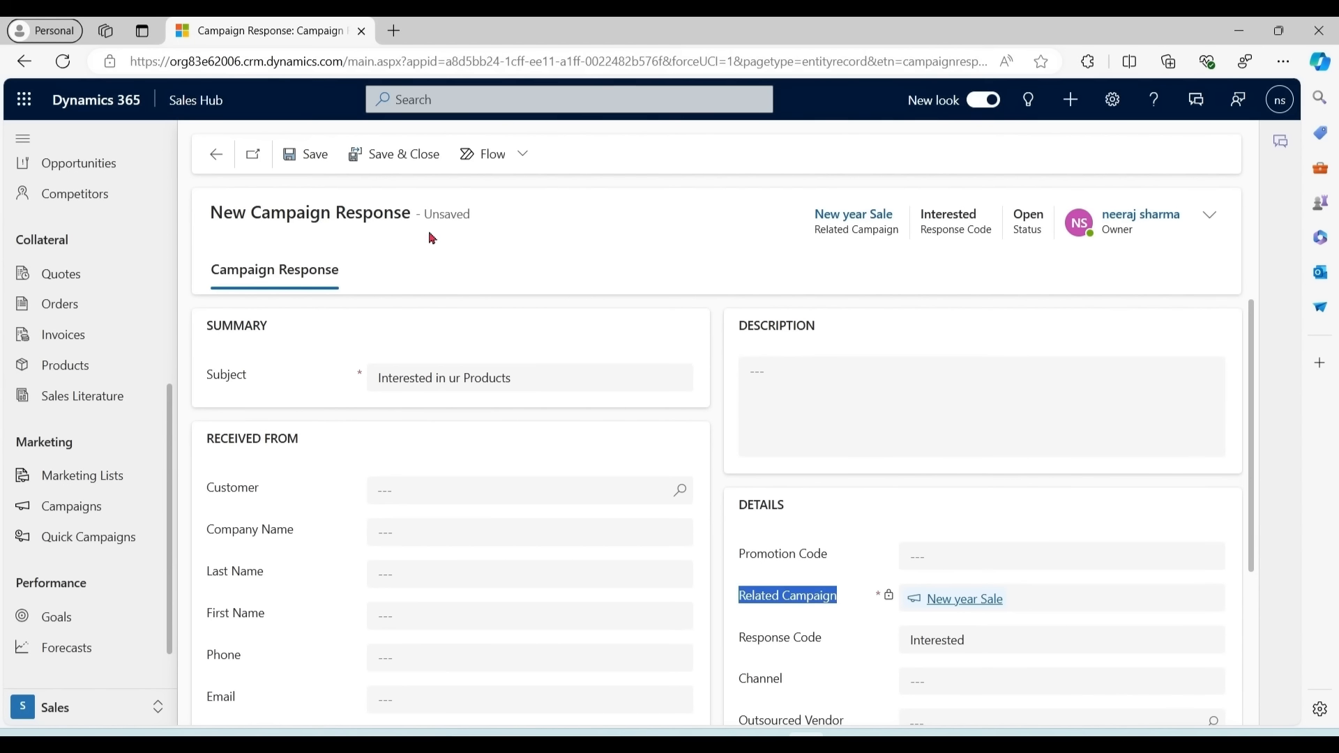
click(315, 157)
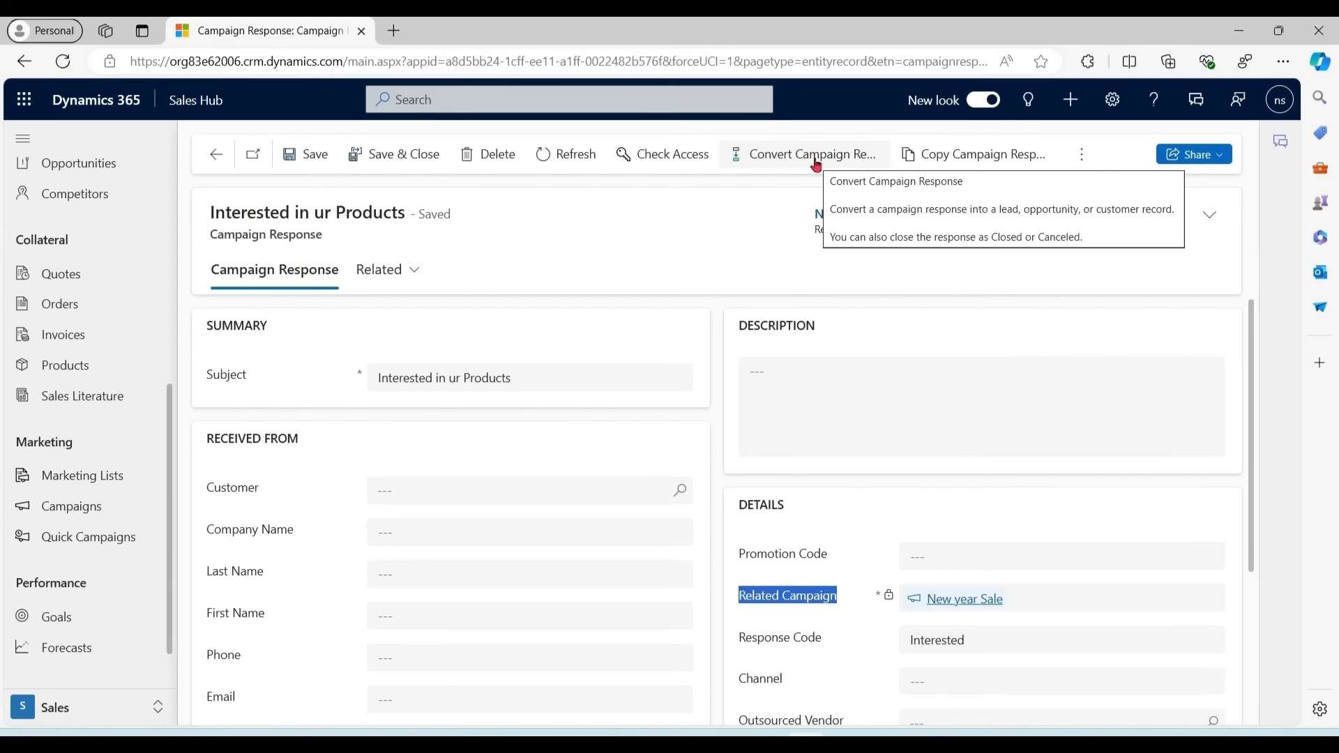
Convert the campaign response into an opportunity for the Alpine Ski House account, in US Dollar.
click(816, 165)
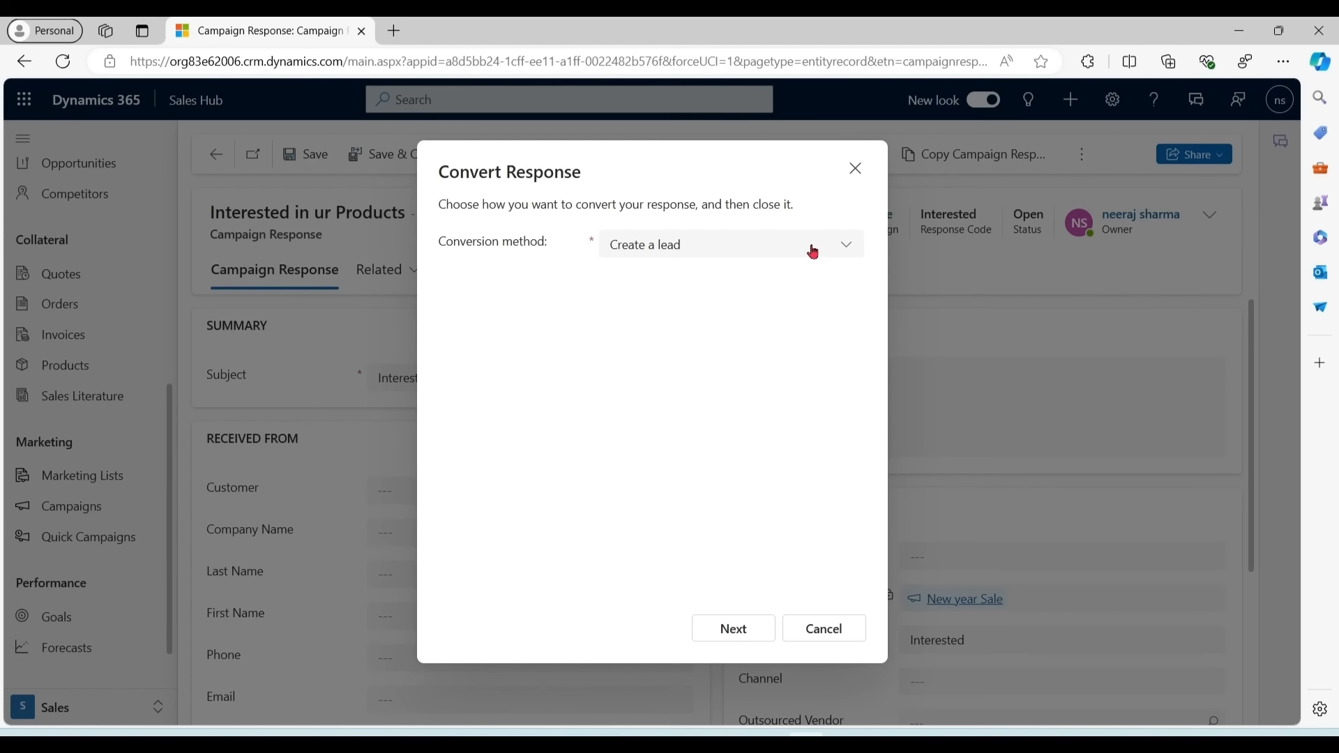
click(846, 249)
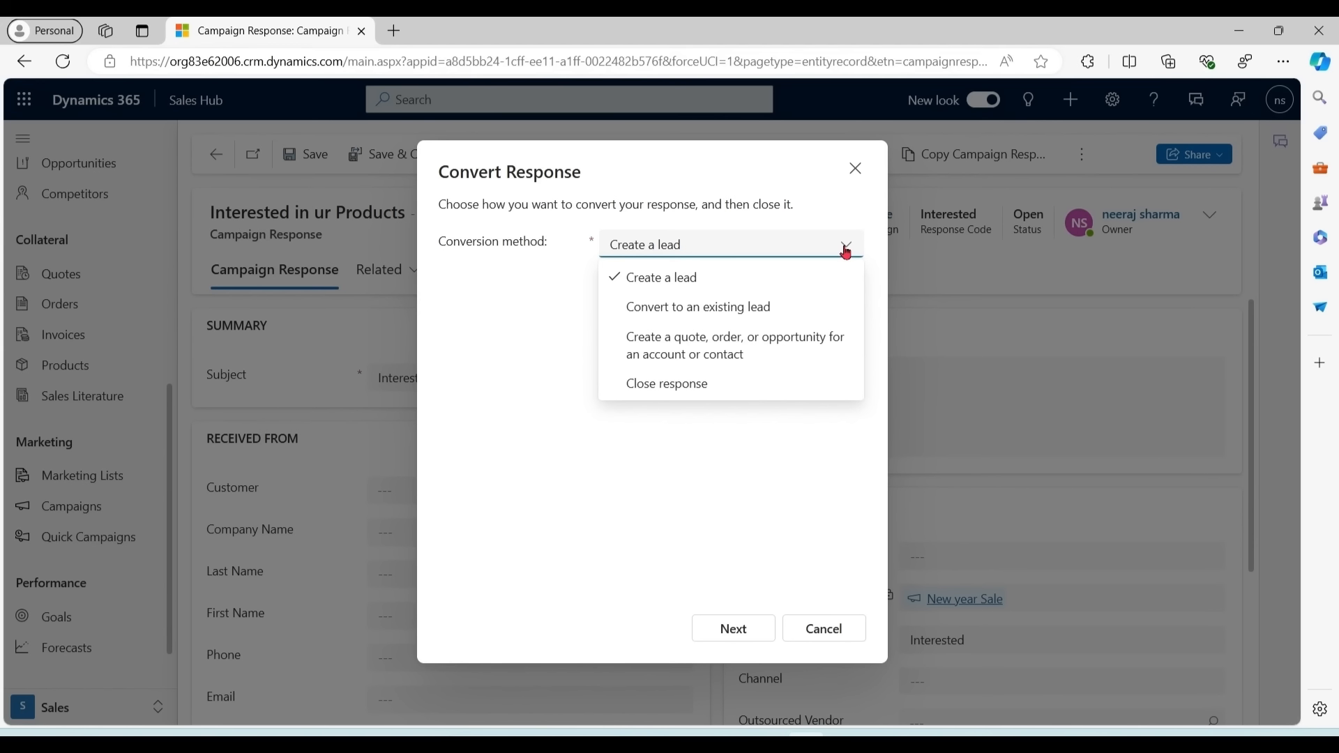
click(791, 353)
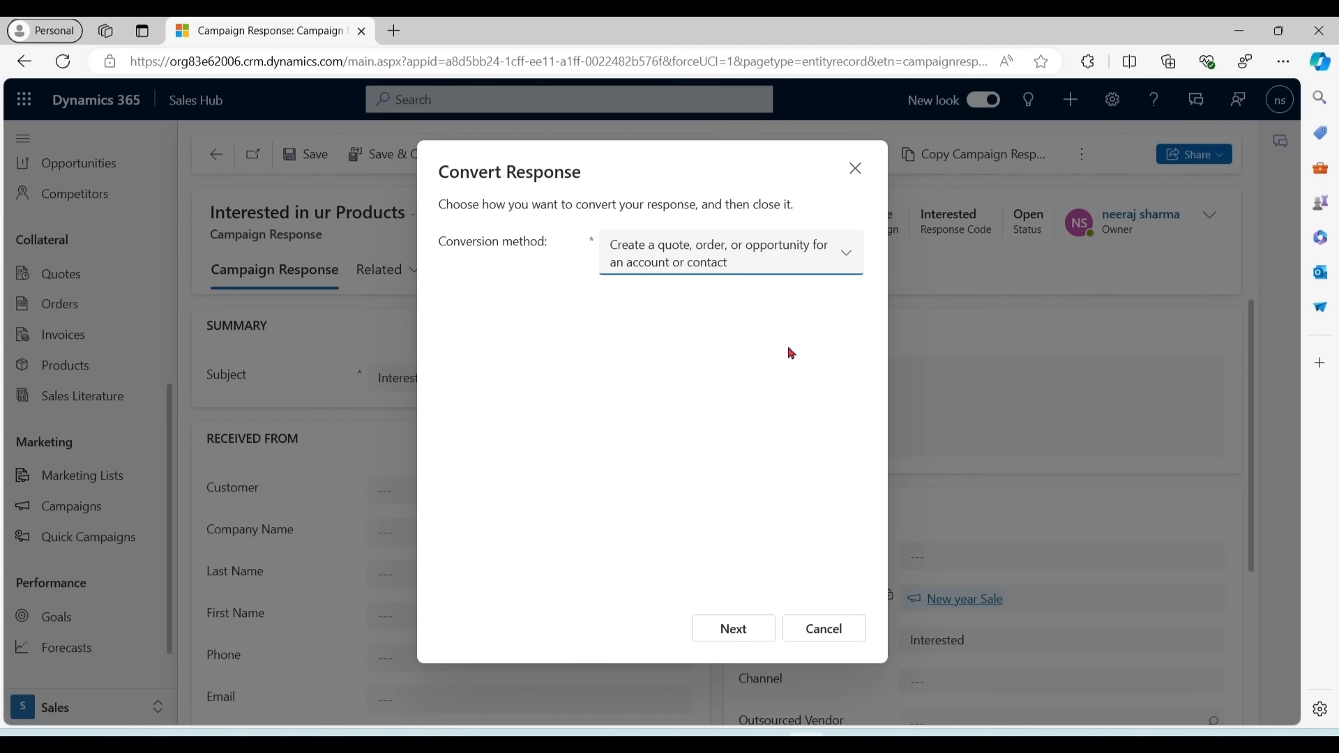
click(743, 629)
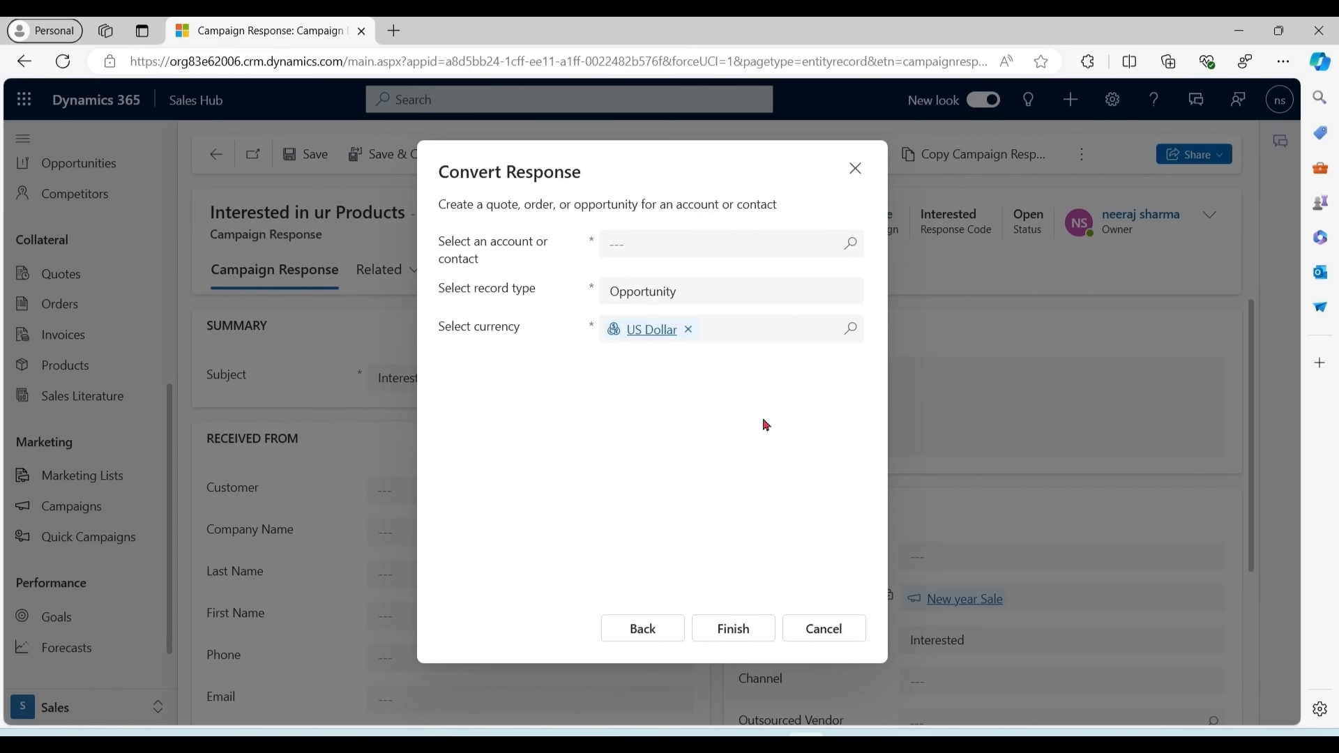
click(852, 245)
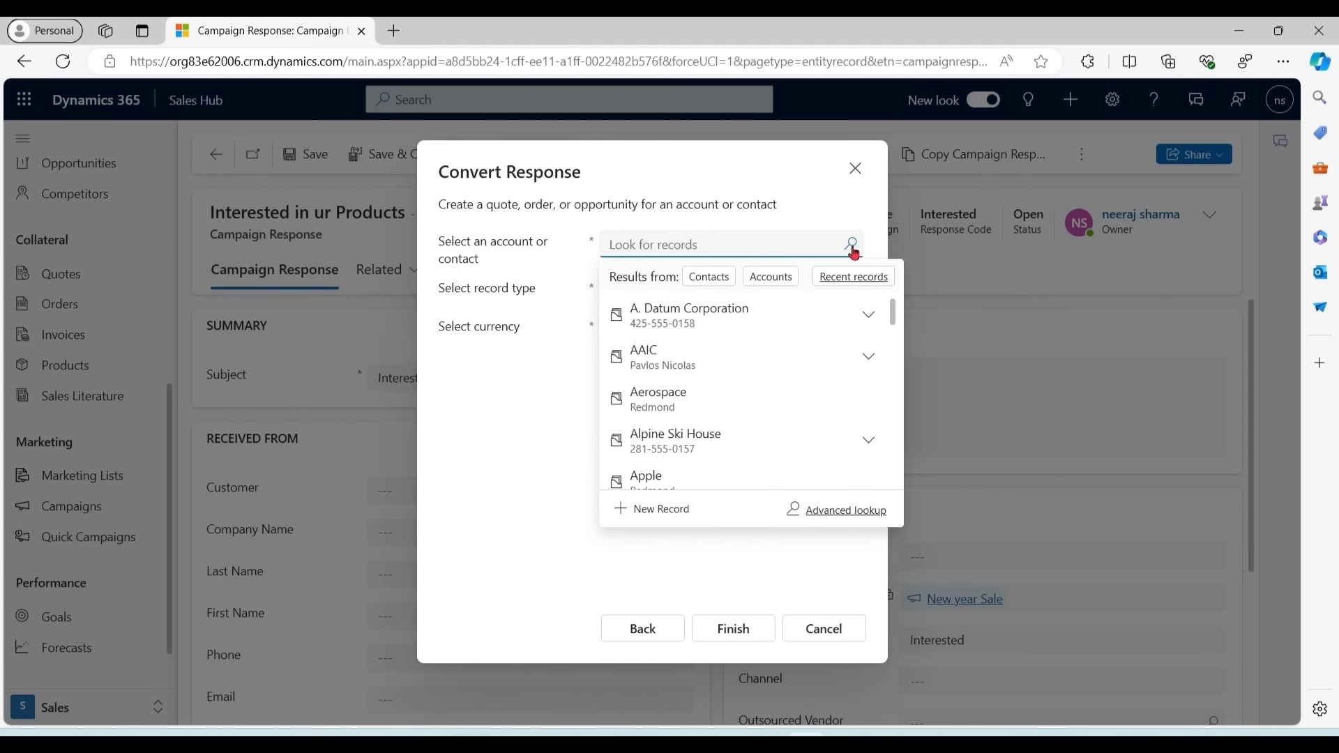
click(765, 438)
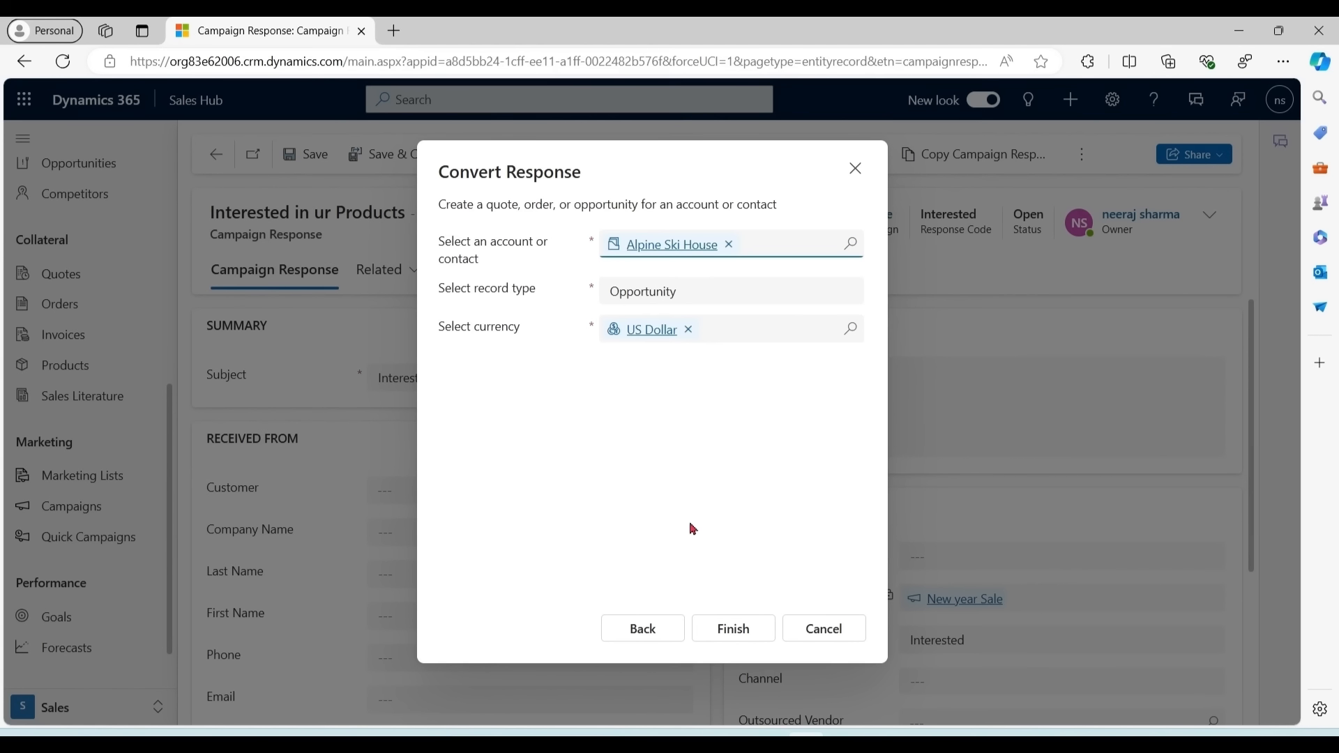
click(736, 630)
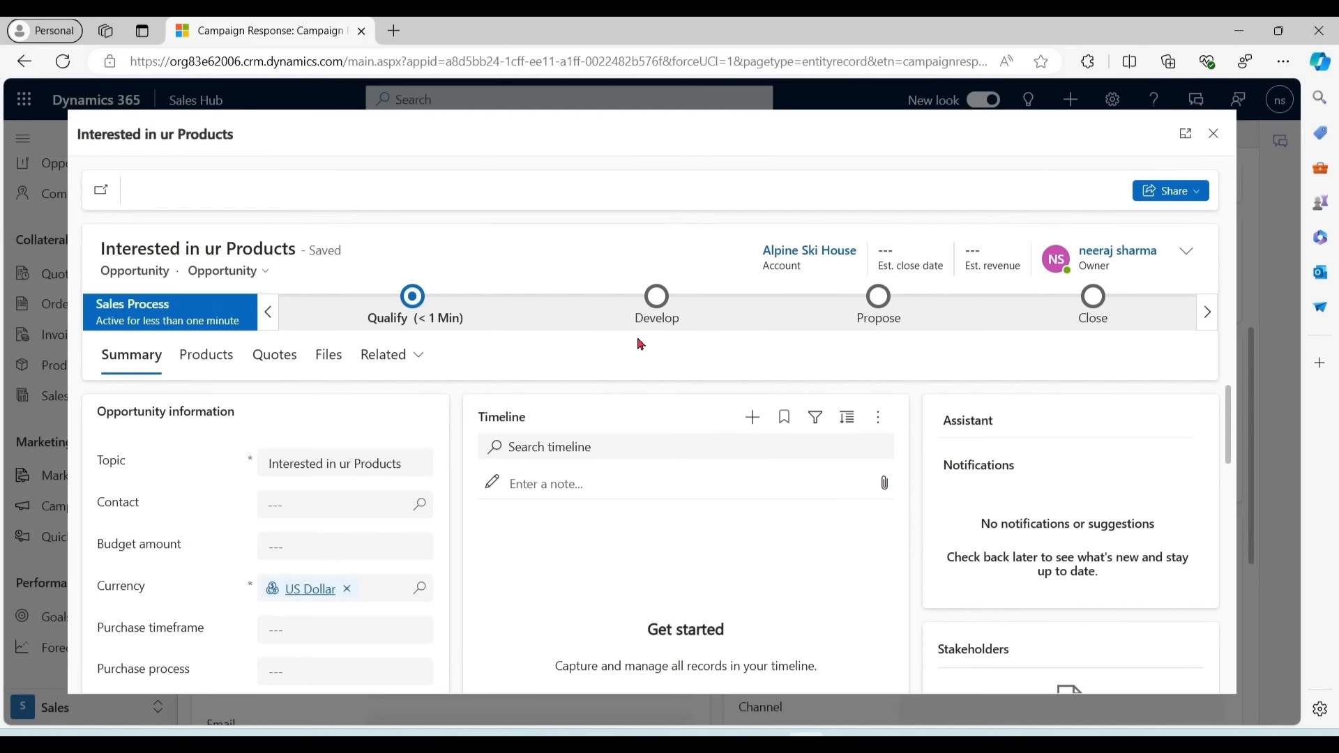
Show the new opportunity's products in the expanded view and set its revenue to System Calculated.
click(205, 355)
click(1186, 134)
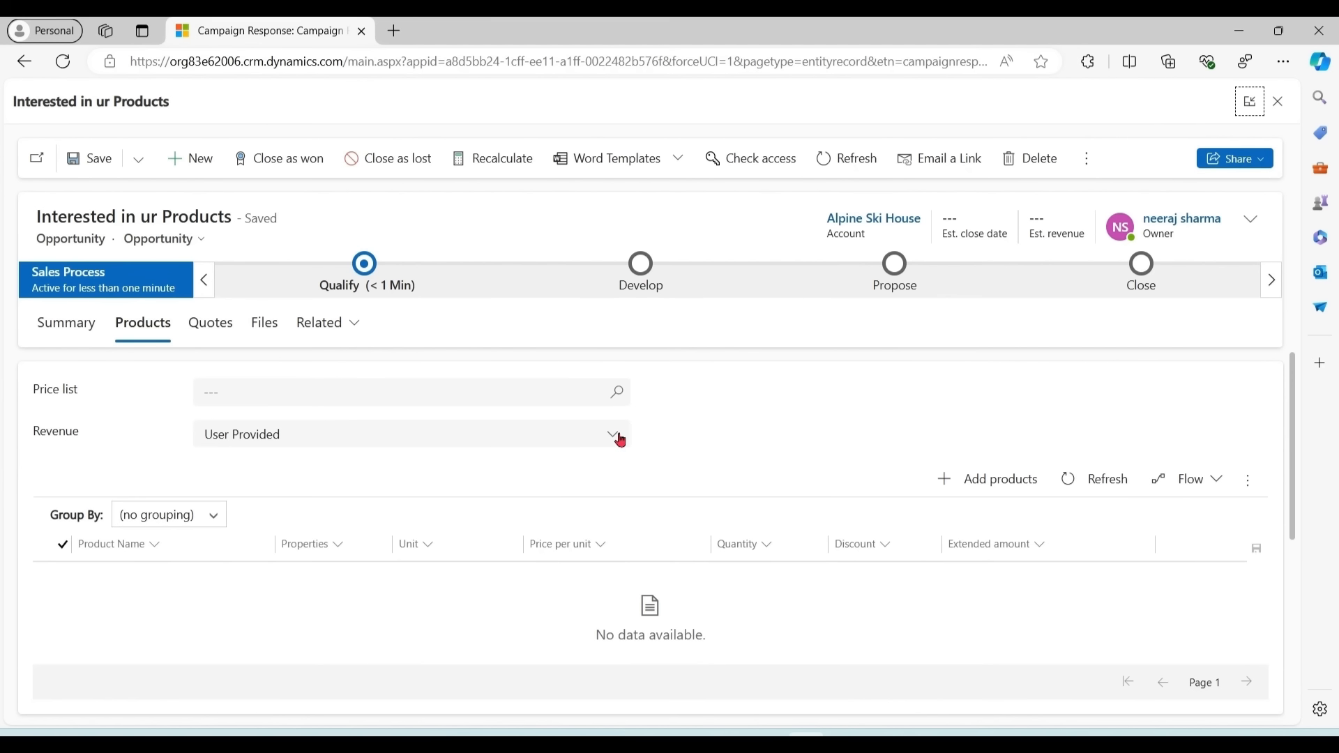
click(619, 435)
click(569, 503)
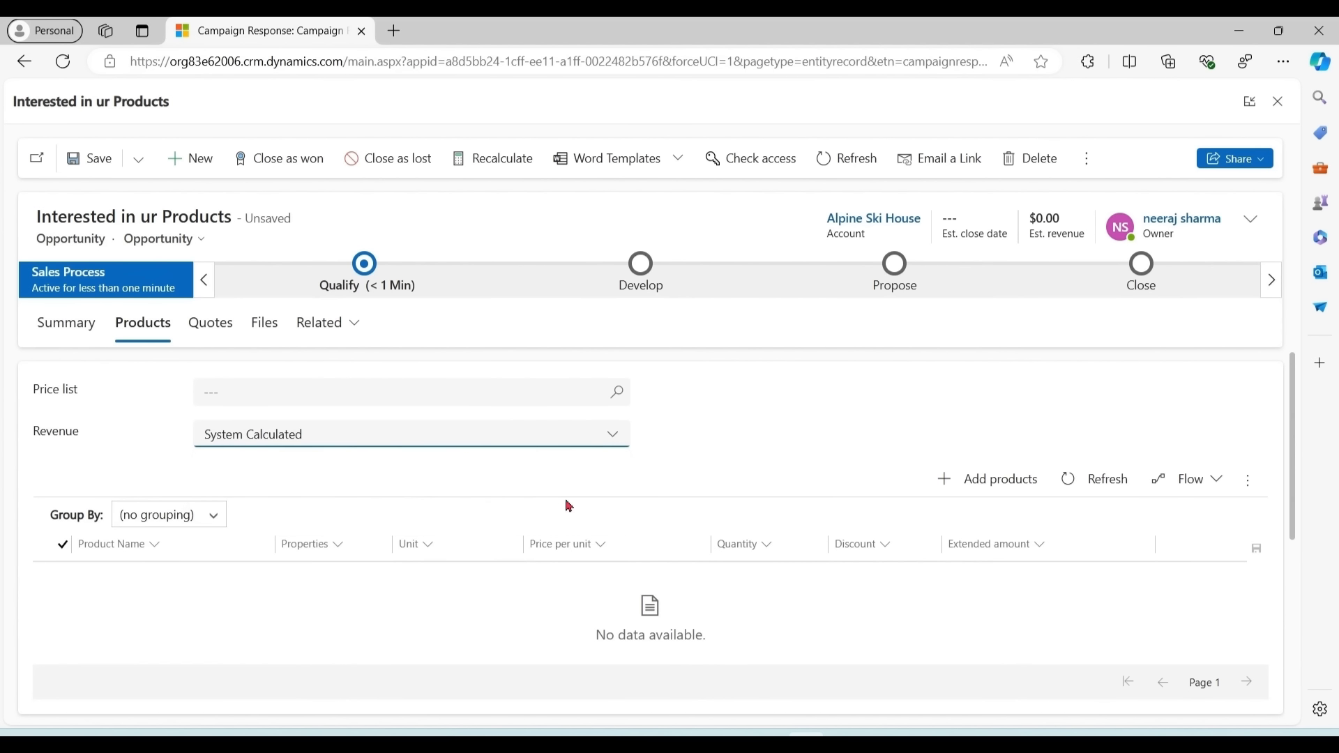
Add the products Airpot and Airpot XL to the opportunity and check its estimated revenue.
click(975, 483)
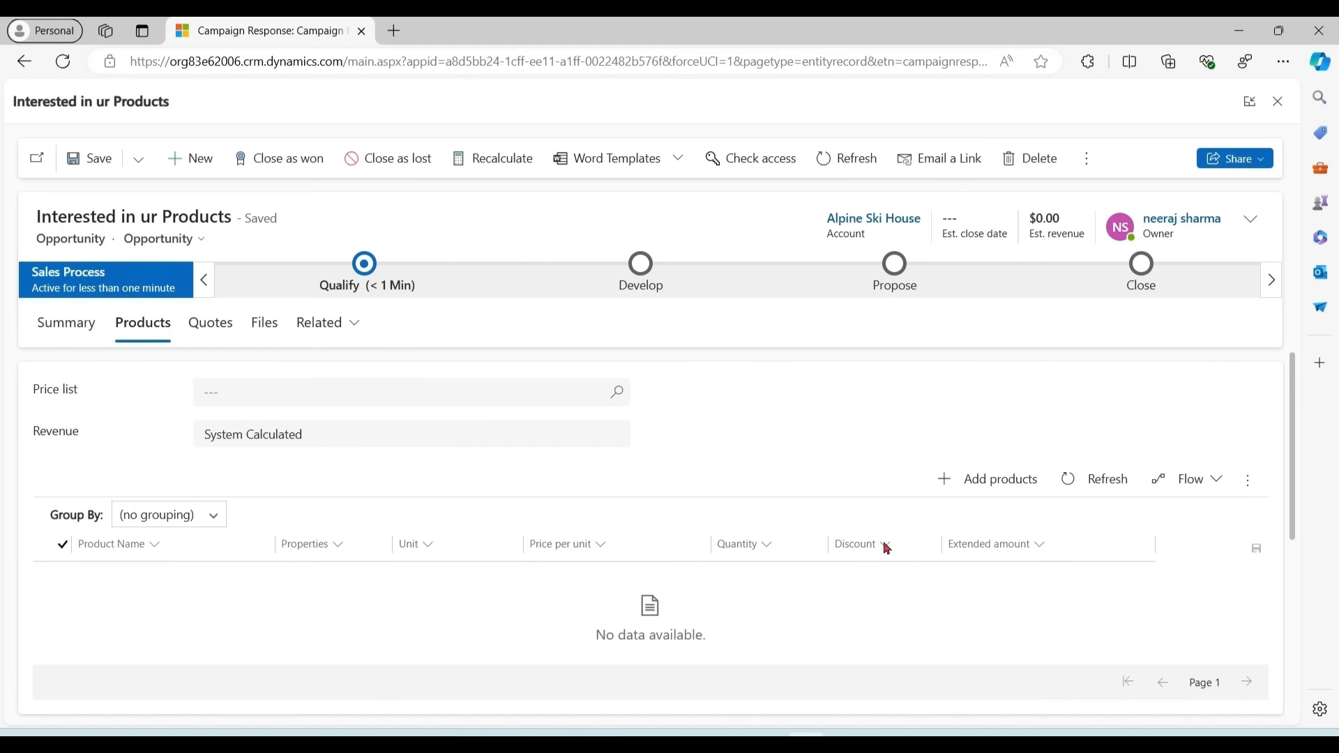
click(987, 479)
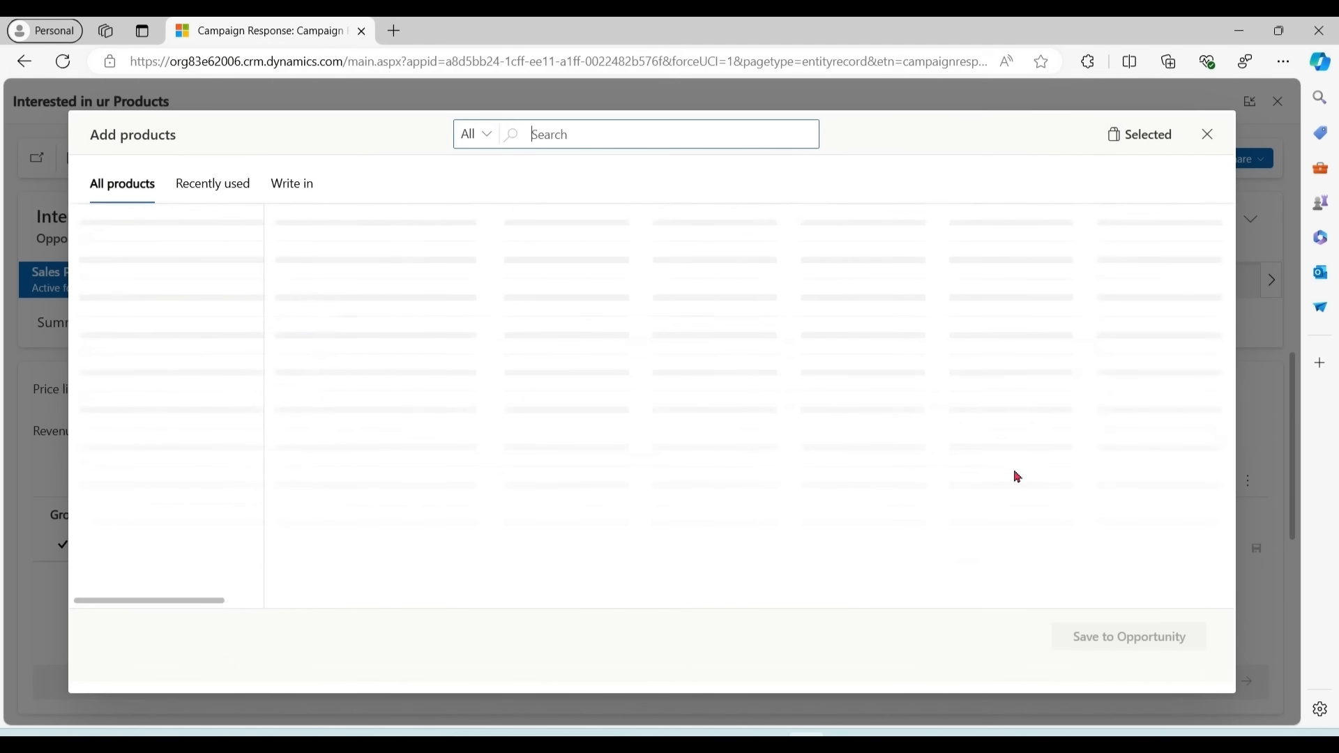
click(1109, 277)
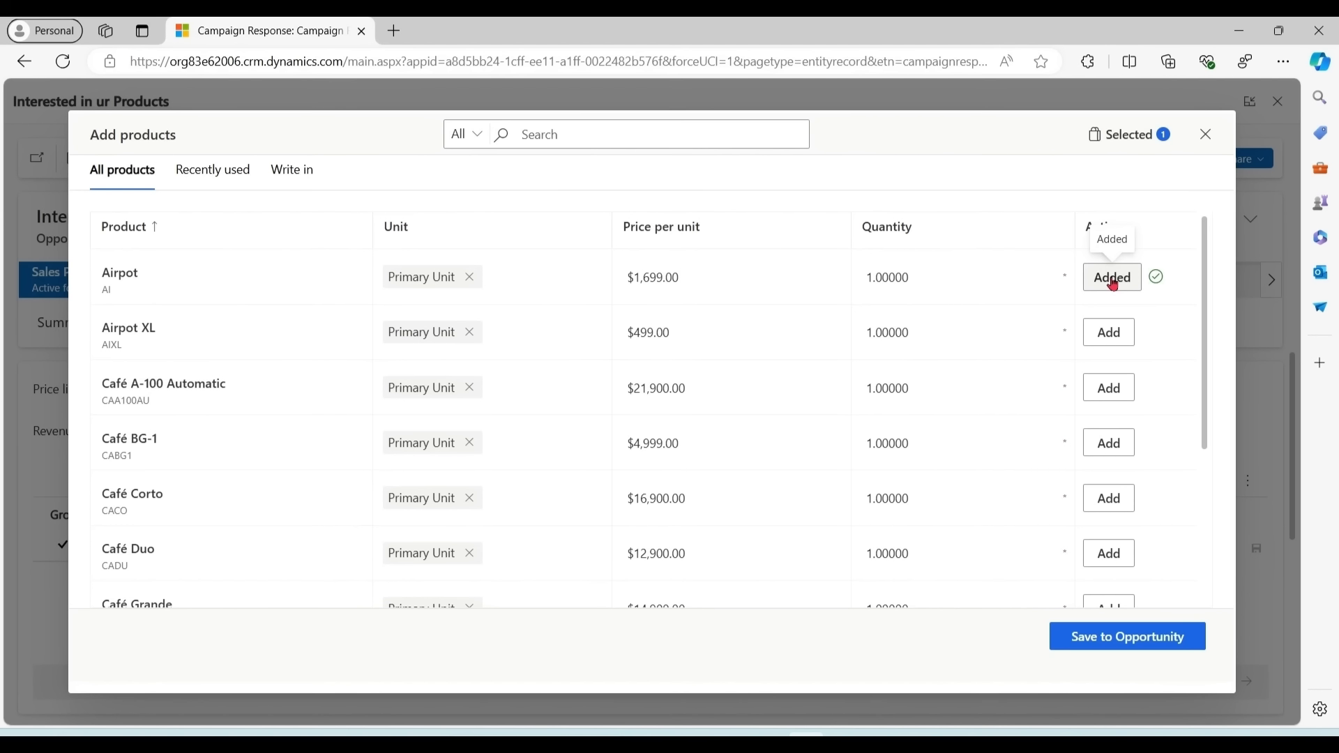
click(1109, 332)
click(1109, 637)
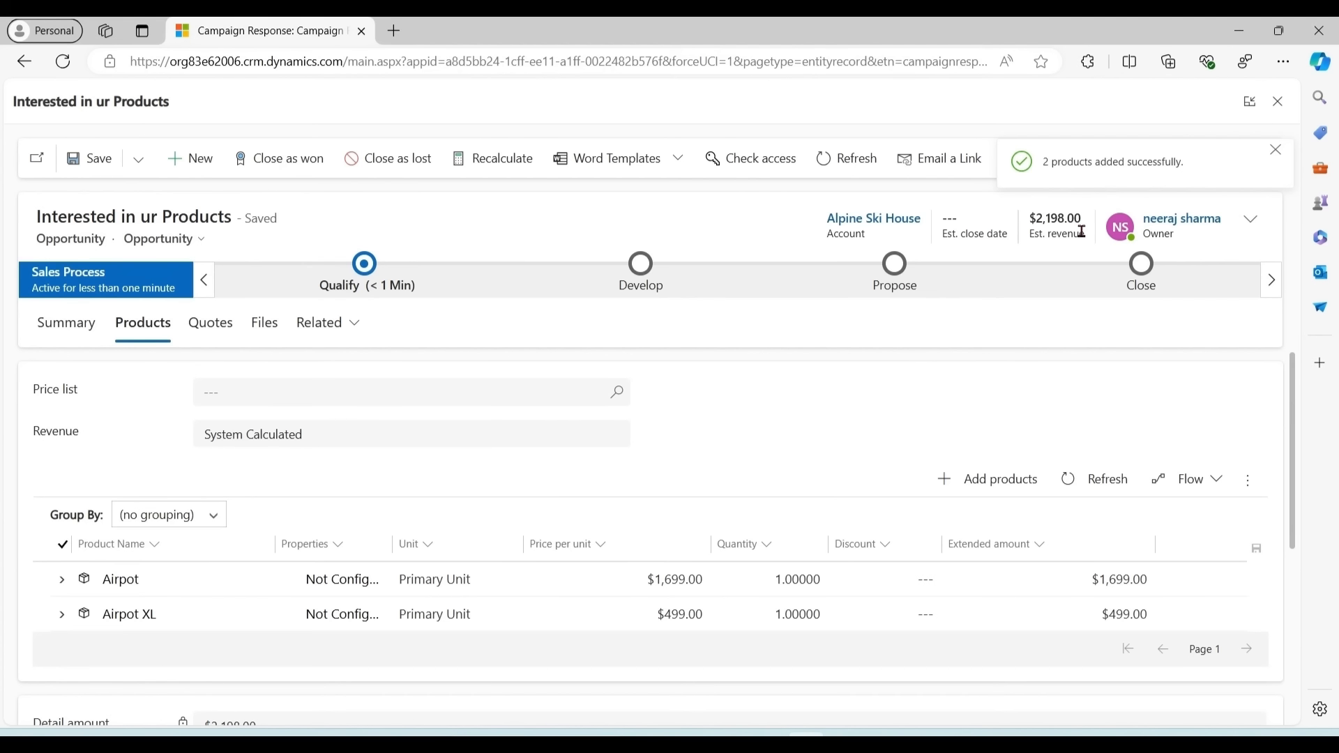
drag(1082, 230, 1030, 211)
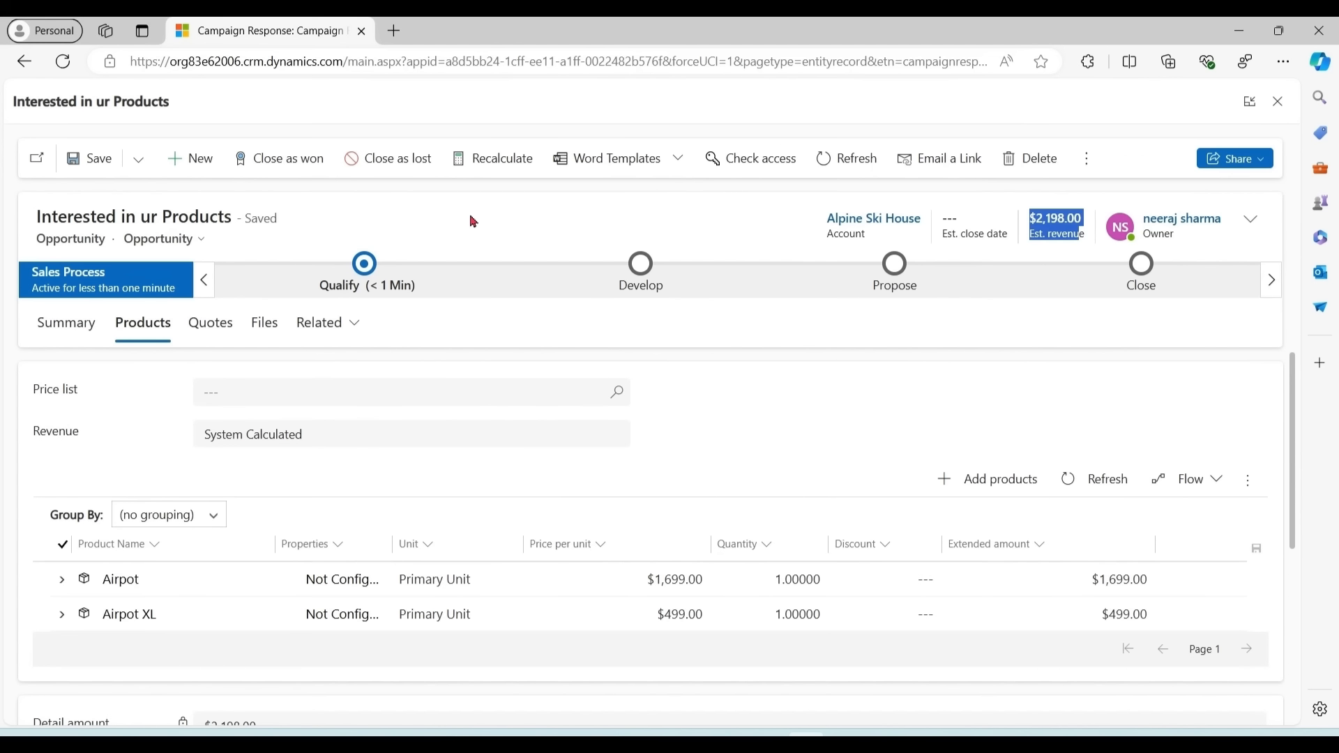
Close the opportunity as Won, keeping the proposed actual revenue and close date.
click(286, 164)
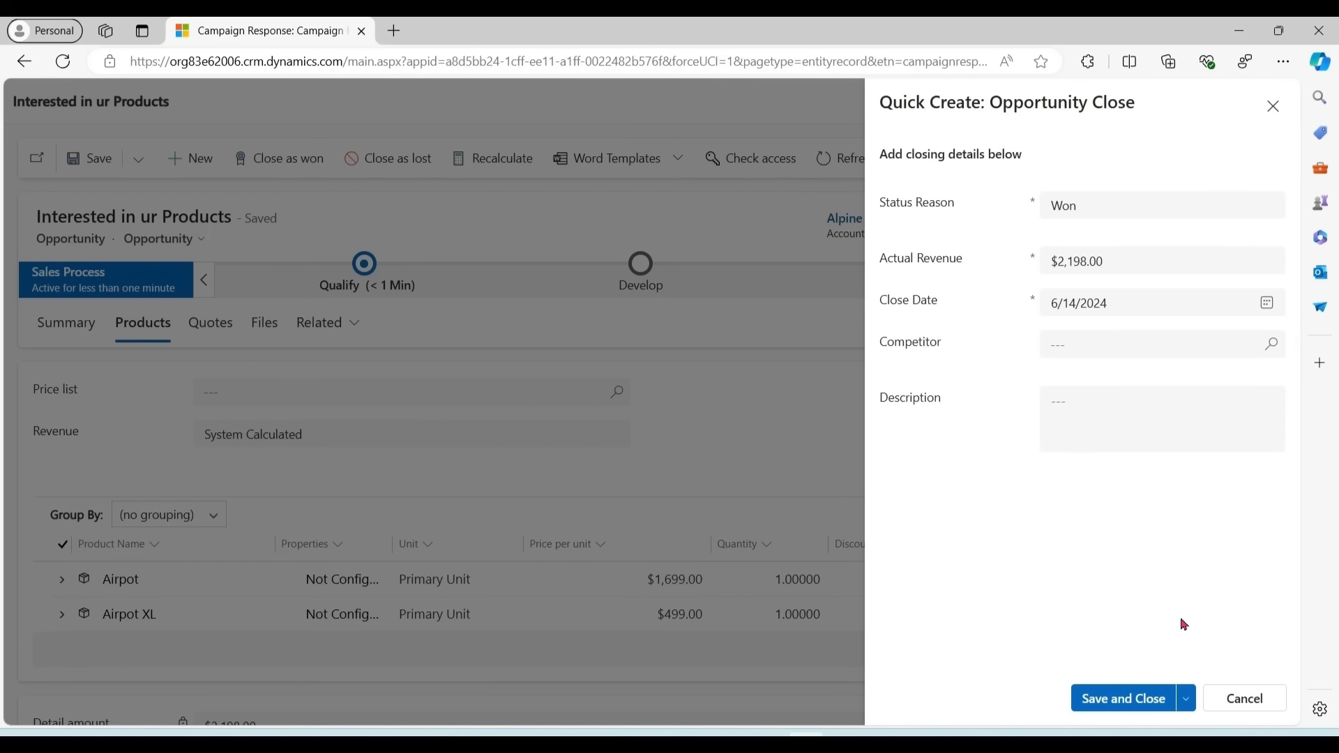
click(1131, 708)
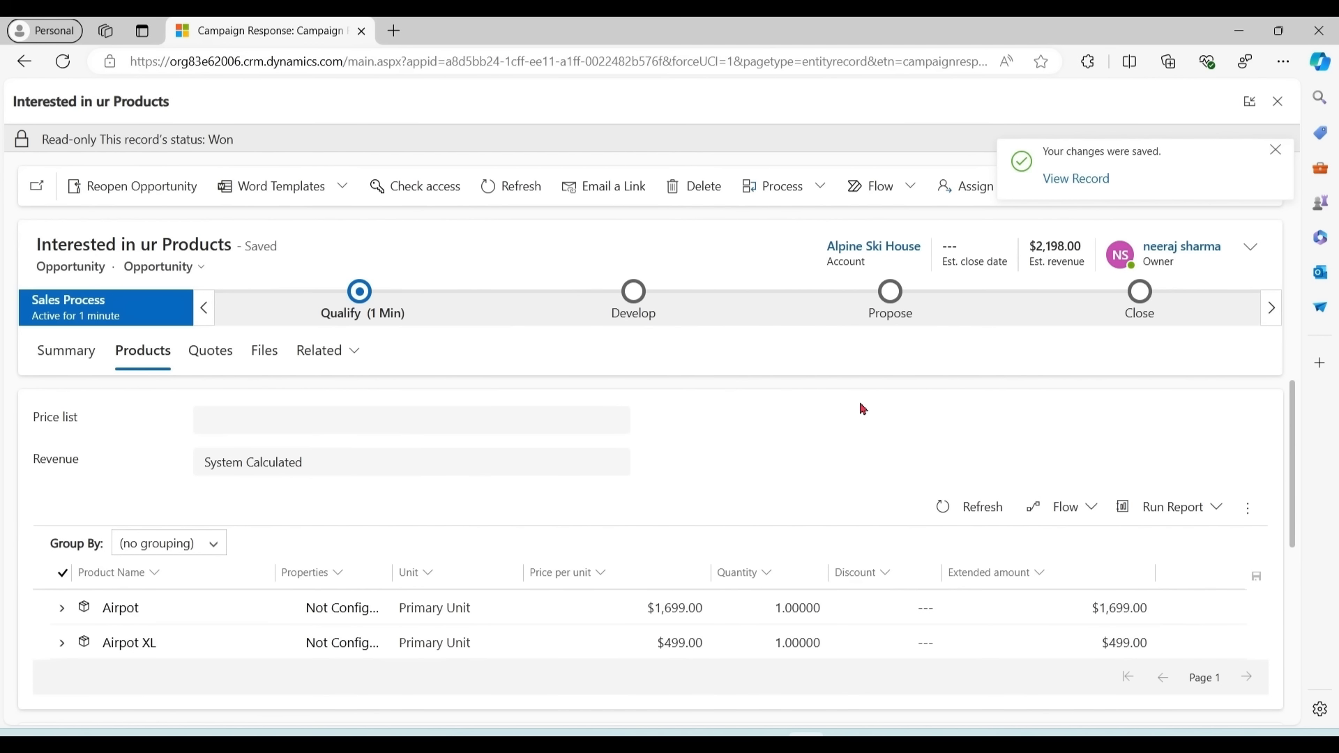
mouse_move(806, 734)
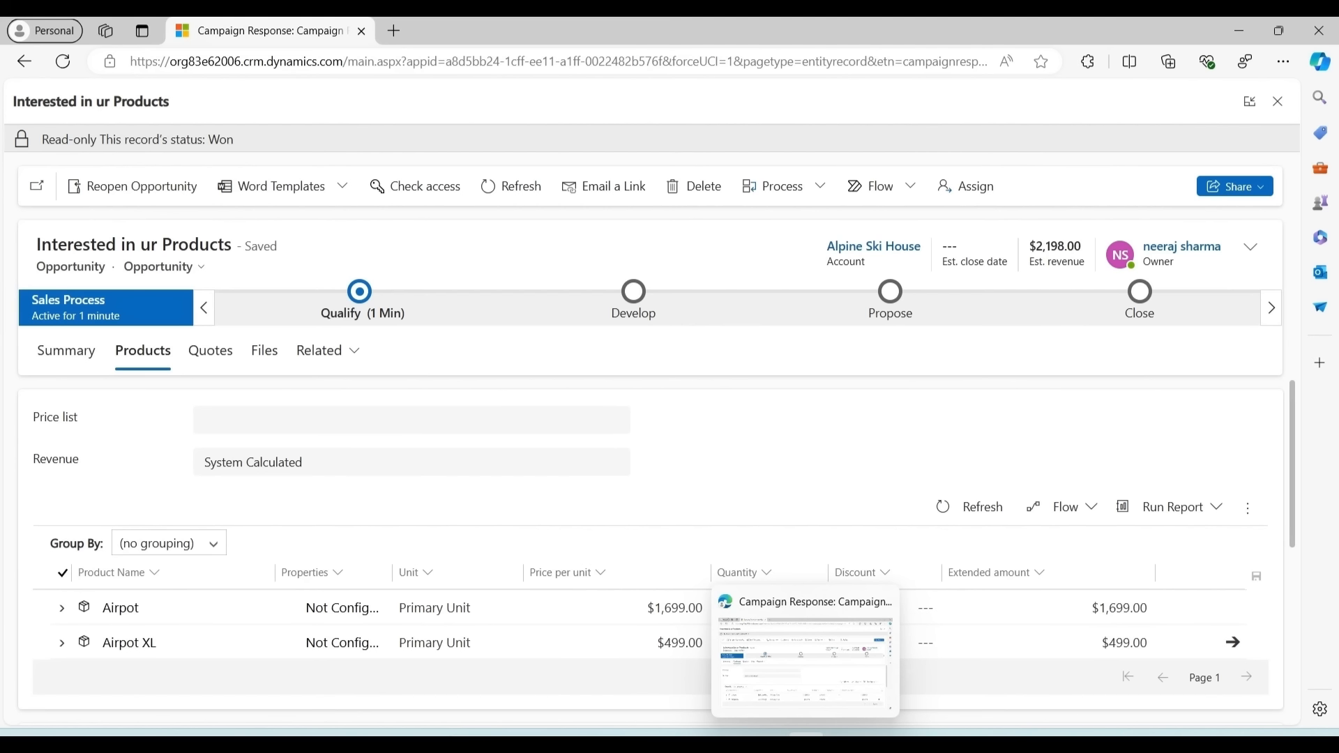
click(809, 661)
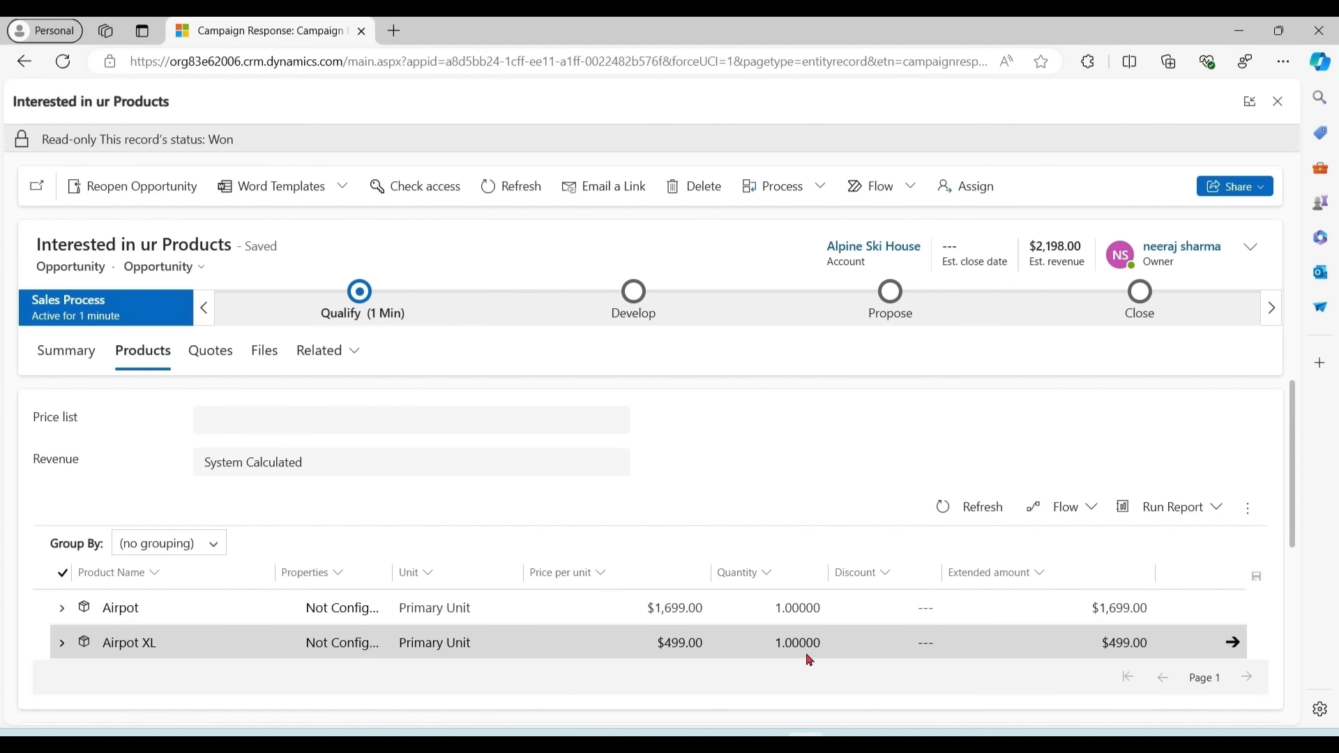
Return to the New year Sale campaign's responses and run the Campaign Performance report on the campaign.
click(23, 62)
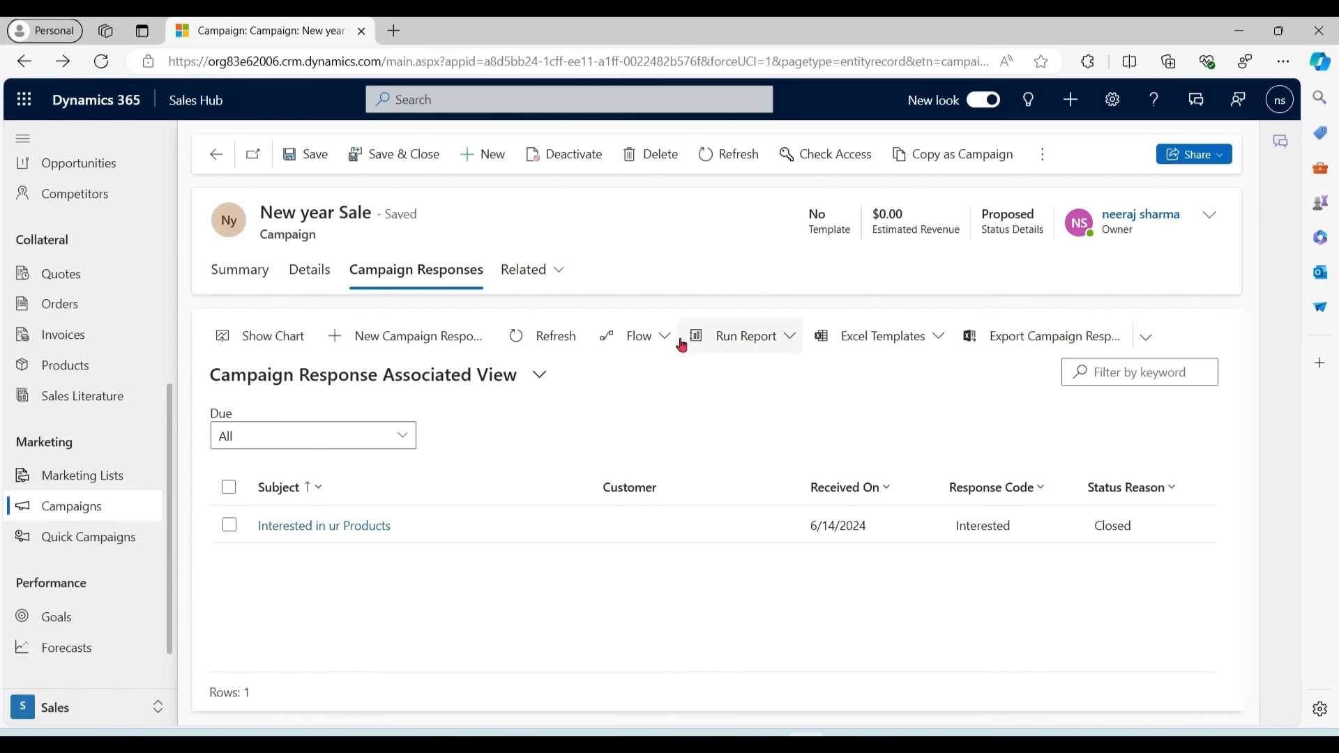
click(1045, 157)
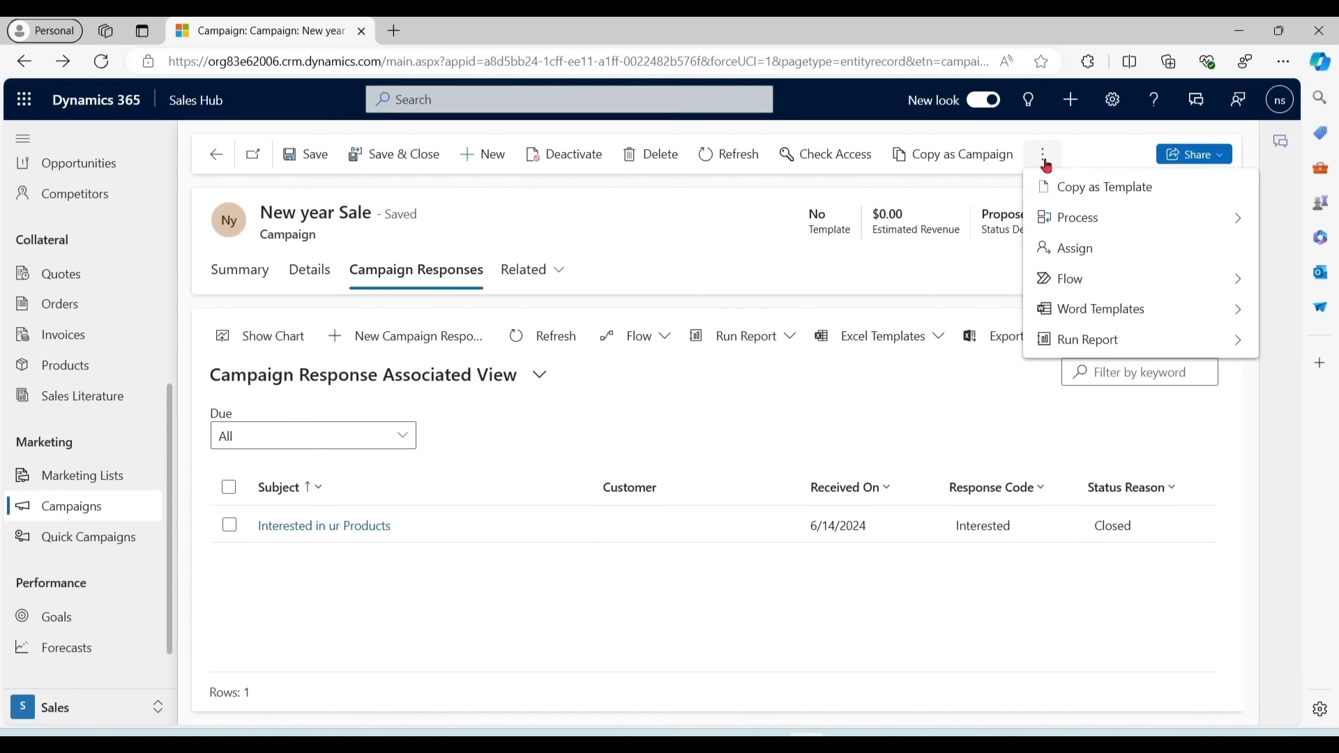
click(1123, 345)
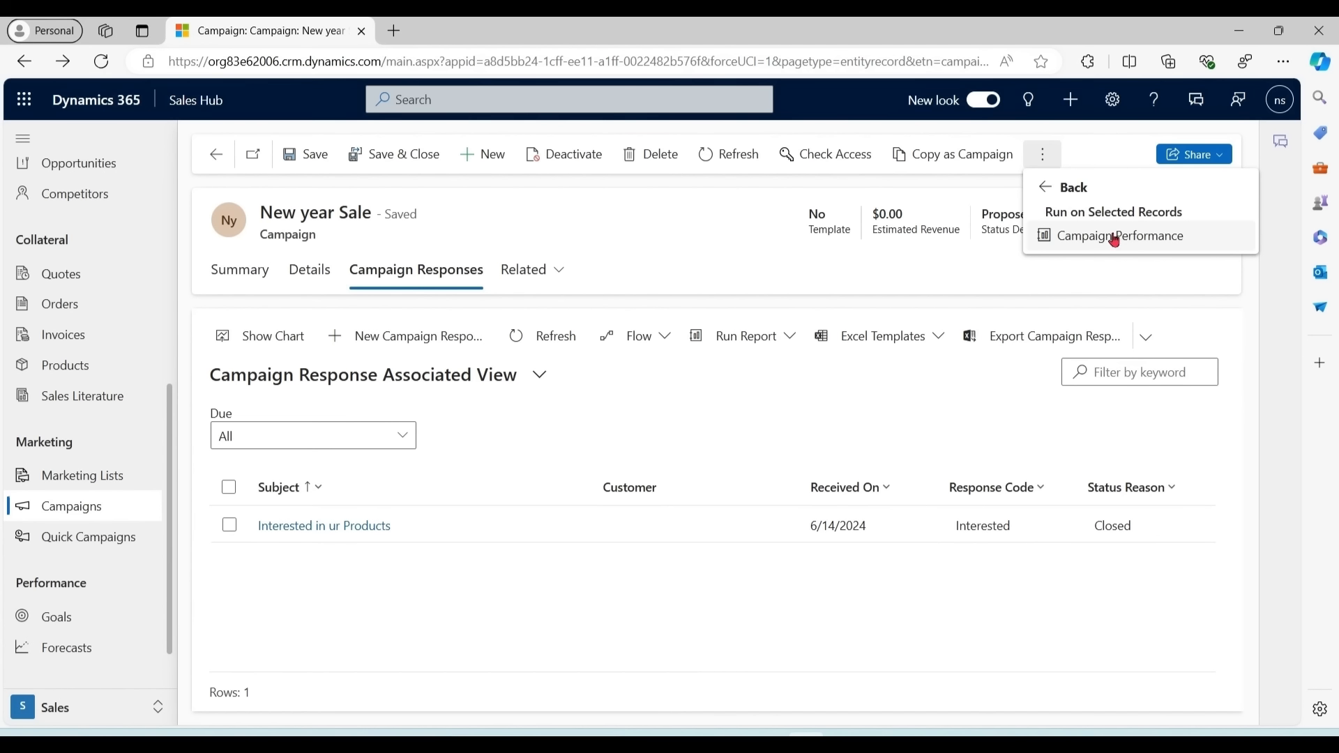
click(1116, 238)
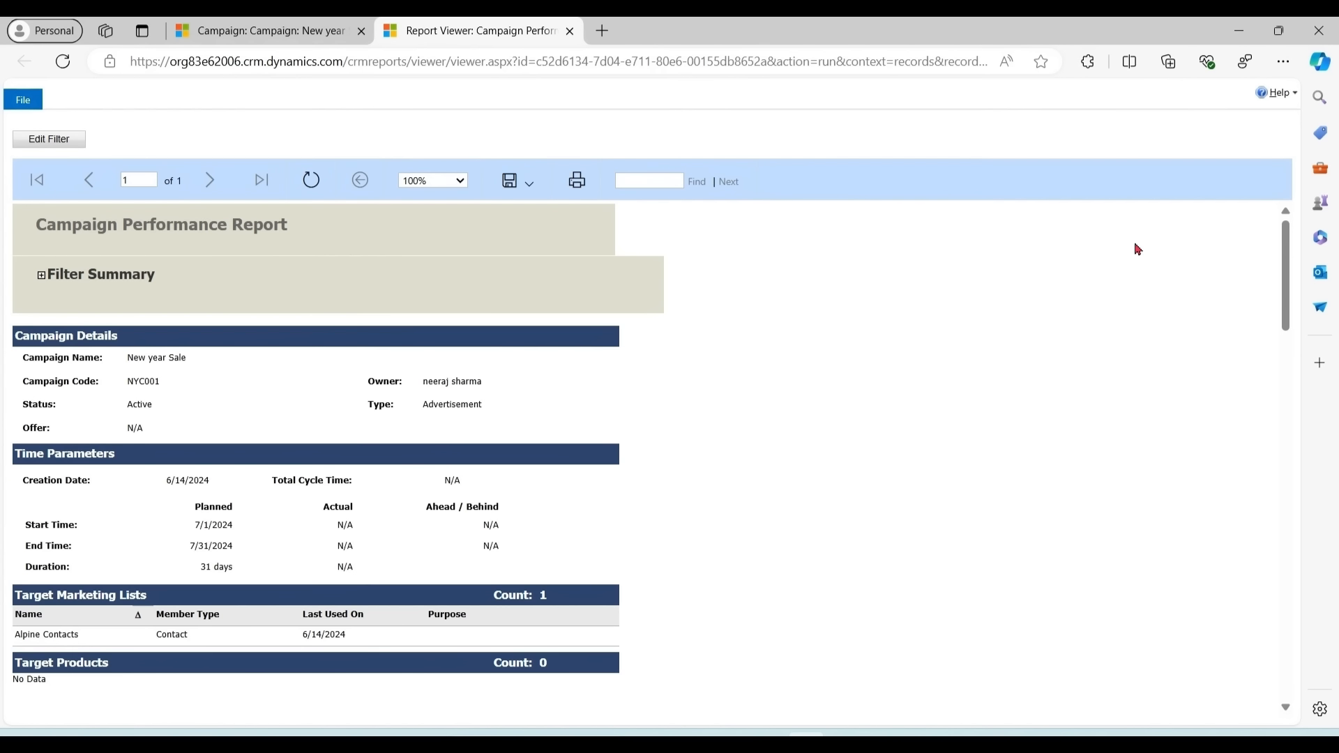
Read through the Campaign Performance report, close it and show the New year Sale campaign's summary.
click(1290, 275)
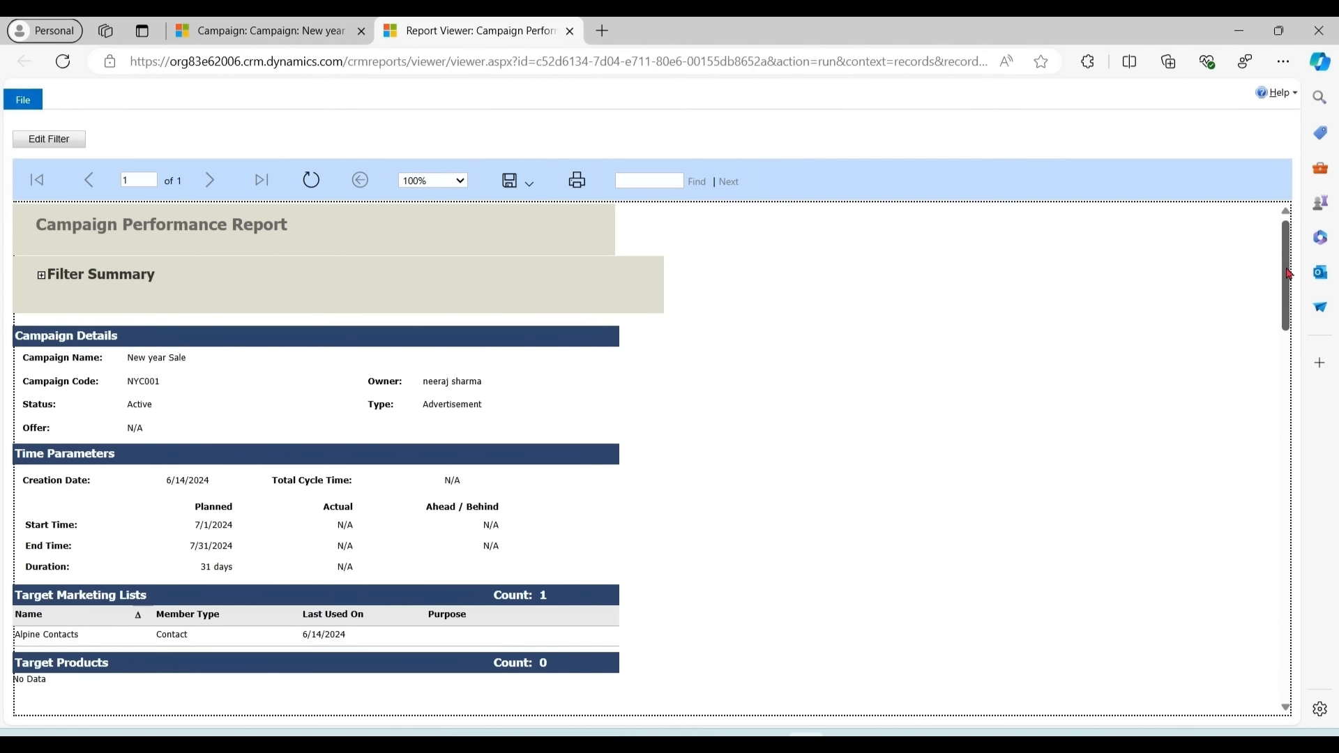
drag(1289, 274, 1286, 231)
mouse_move(1285, 267)
mouse_down()
mouse_move(1281, 645)
mouse_move(1284, 276)
mouse_up()
click(571, 32)
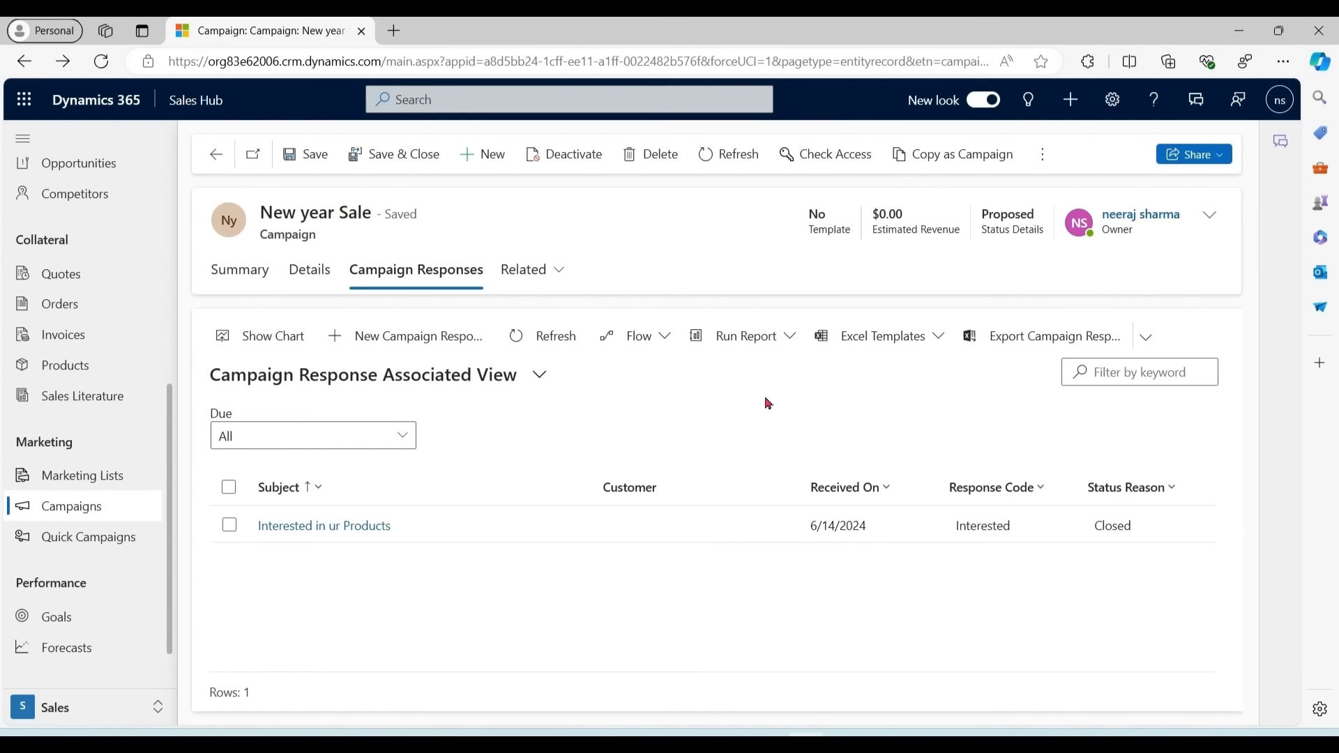
click(240, 271)
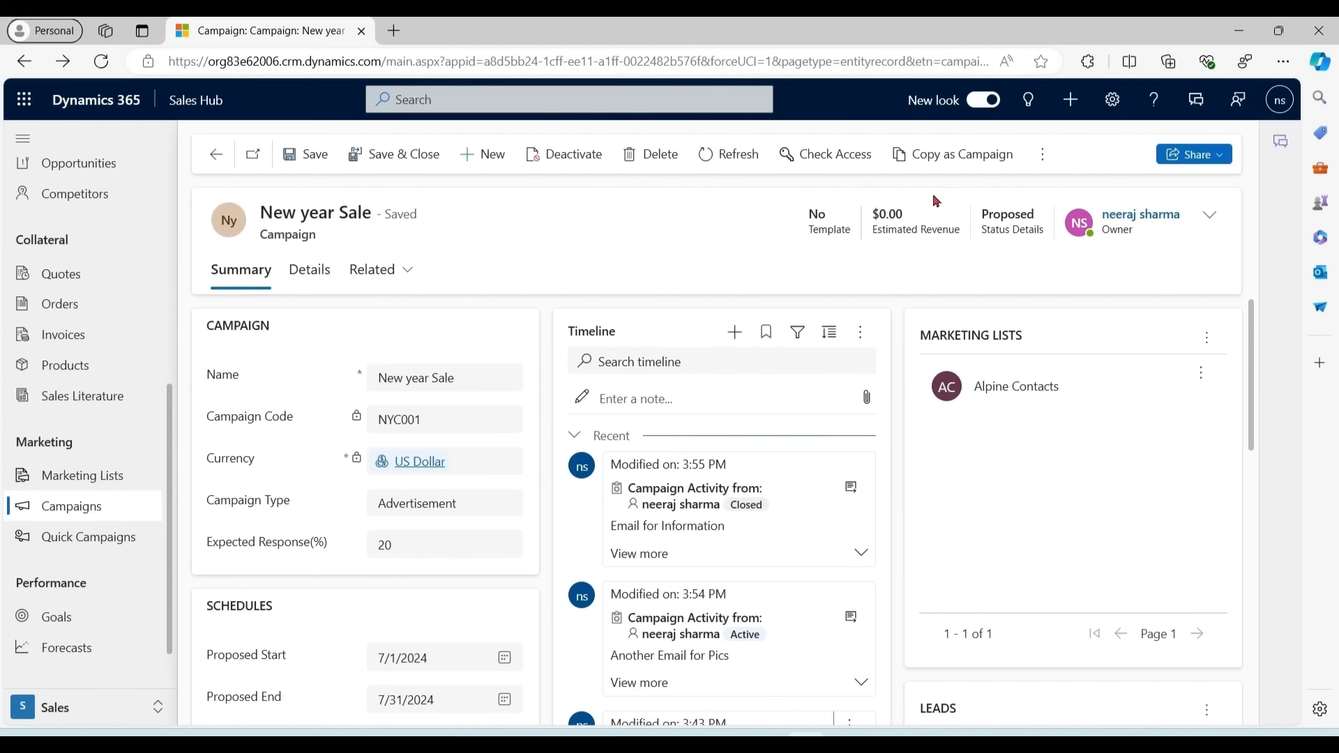
Copy the New year Sale campaign as a new campaign and name the copy New year Sale 2025.
click(975, 157)
click(472, 385)
text(2025)
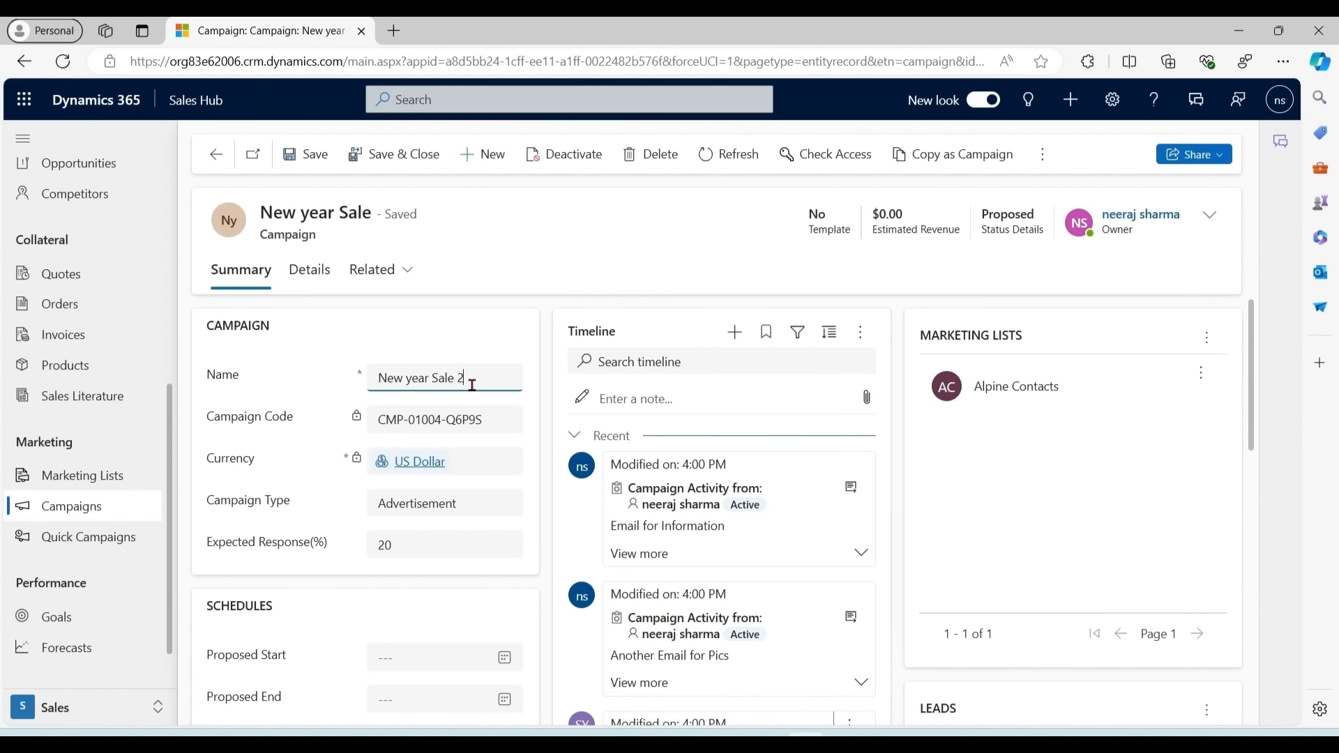
click(555, 292)
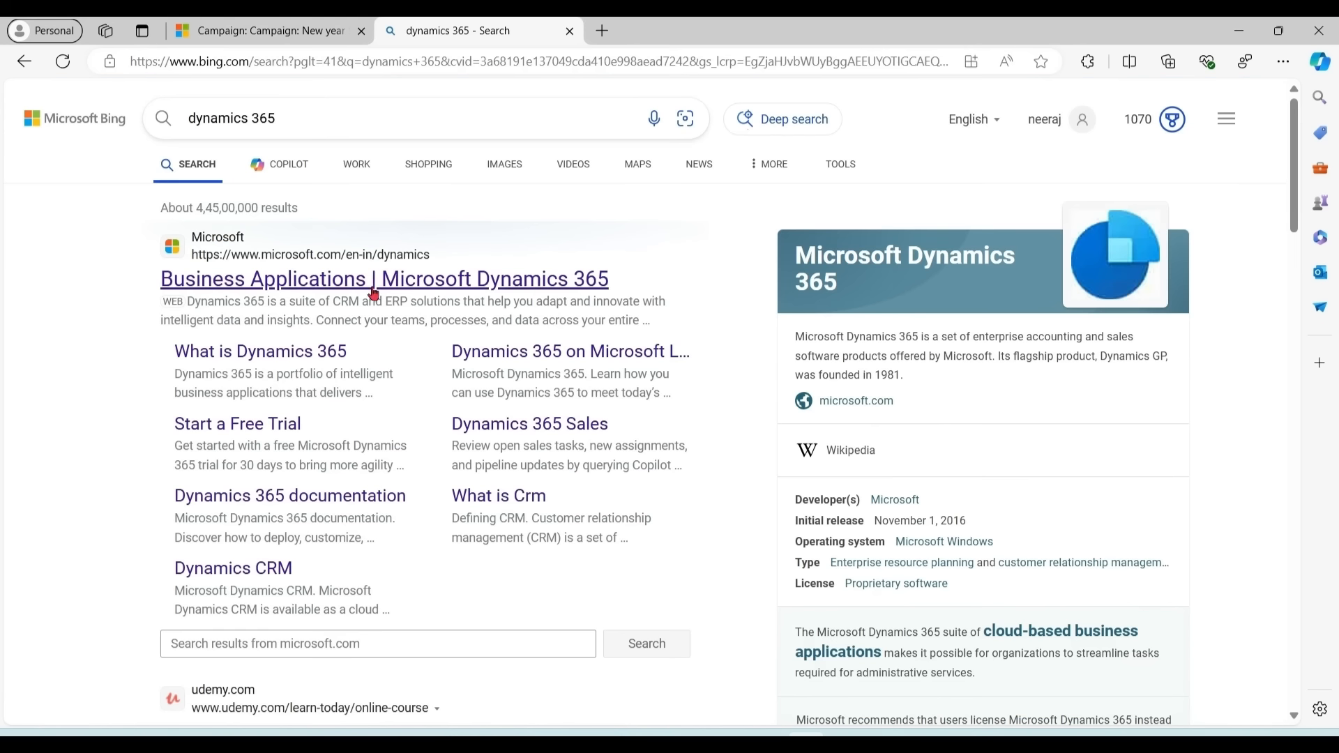
Open the Microsoft Dynamics 365 site from the search results and look over the Customer Insights page among its marketing products.
click(549, 278)
click(571, 32)
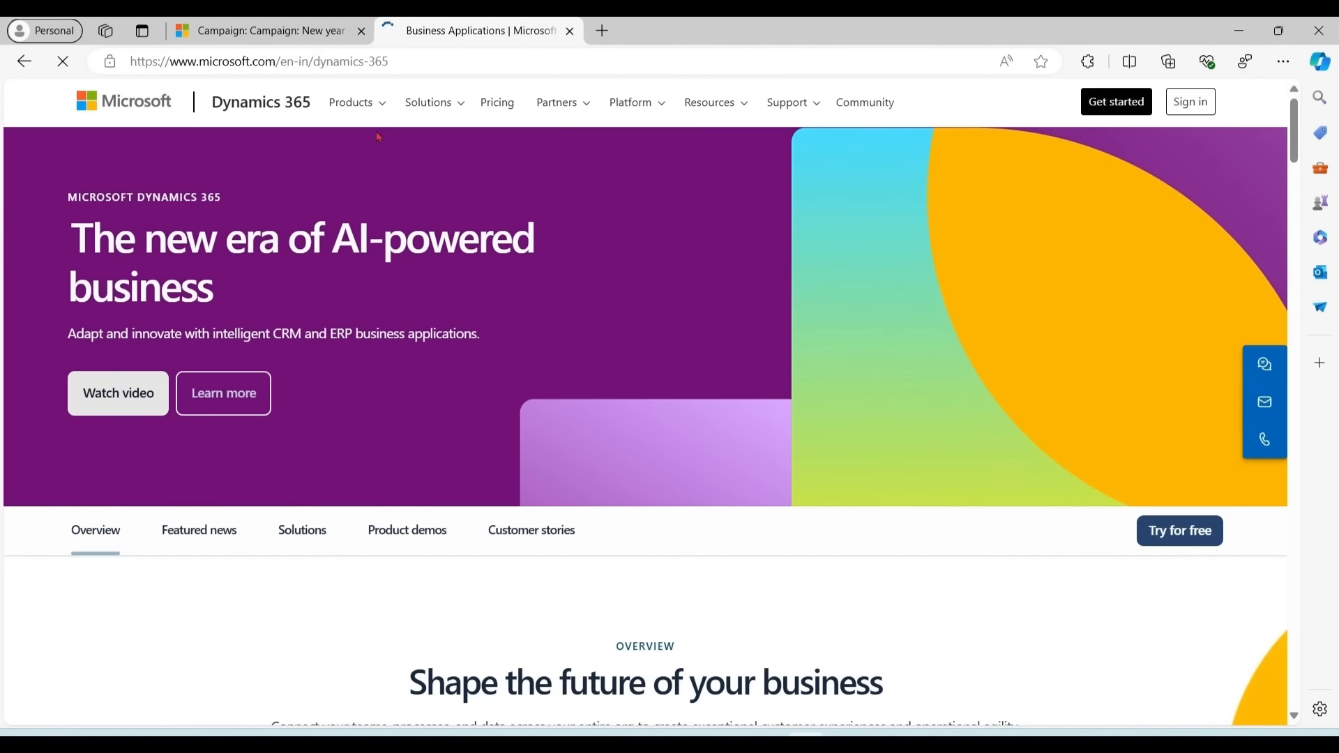
click(358, 102)
mouse_move(504, 300)
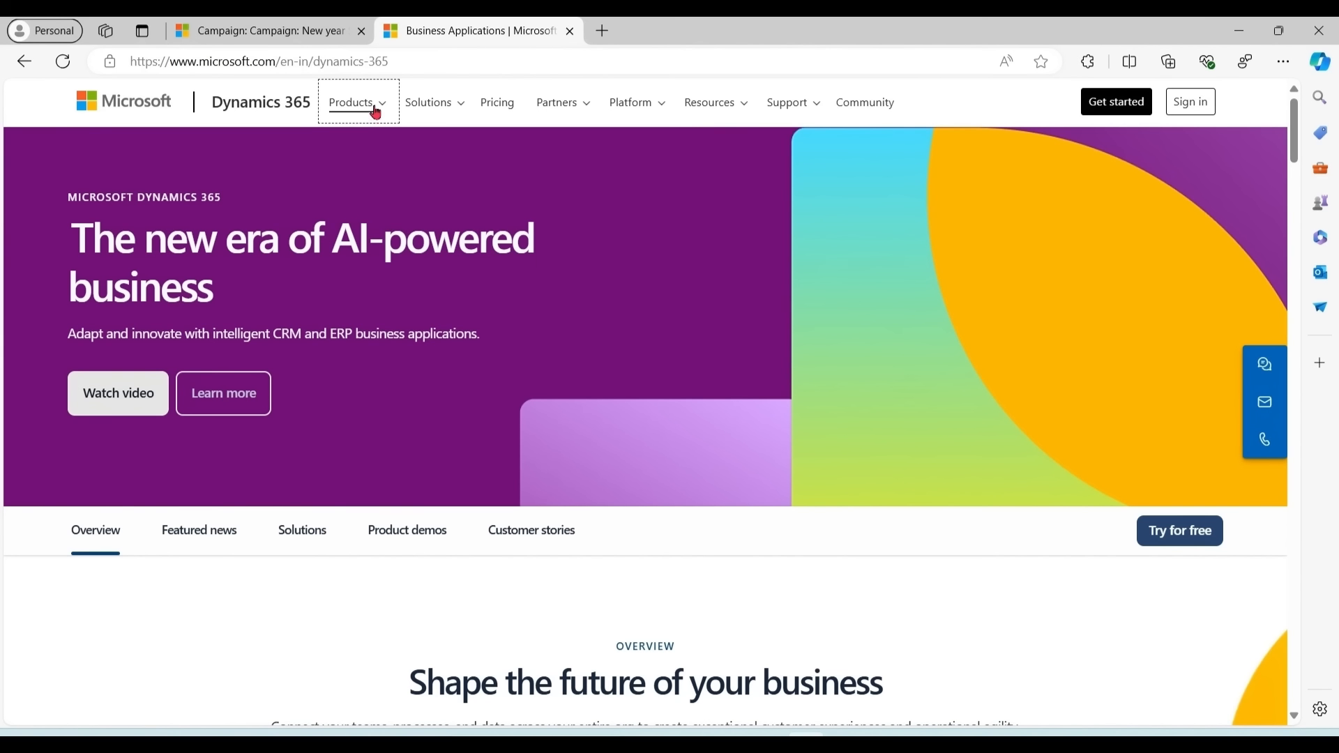
click(373, 108)
click(505, 297)
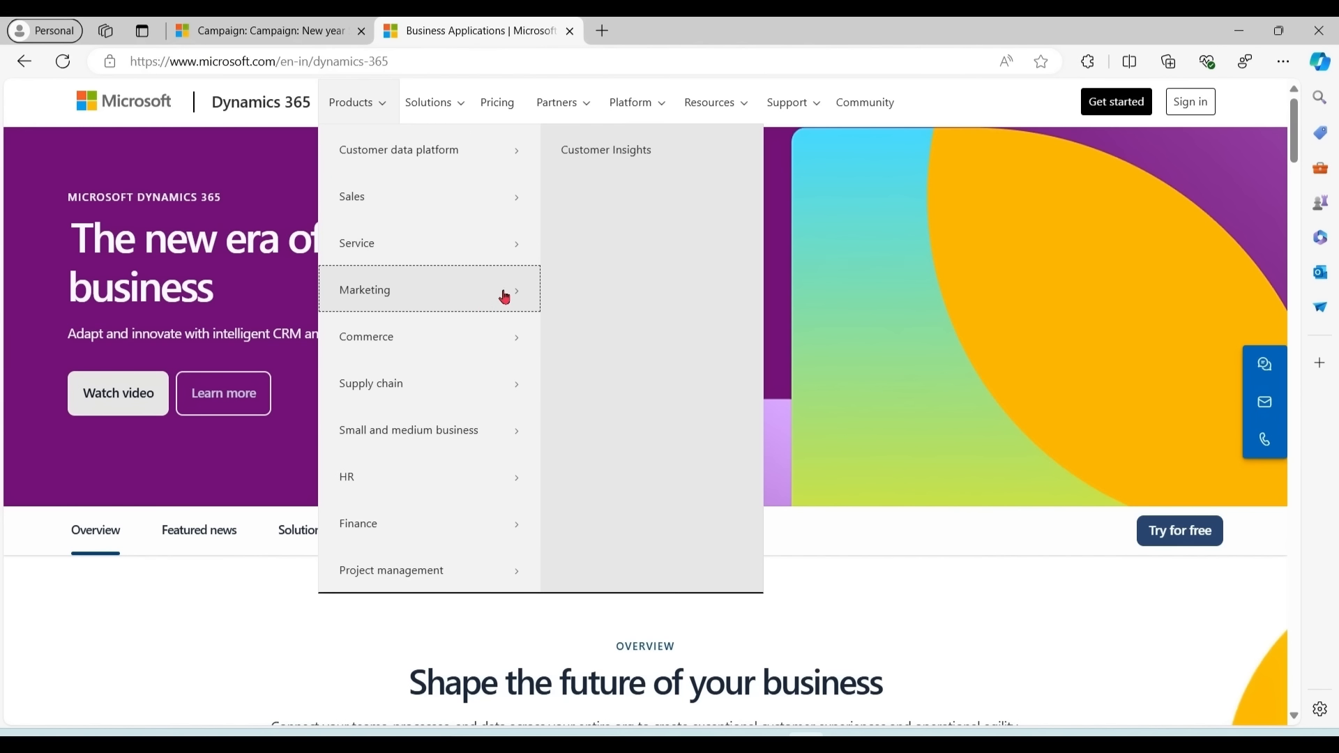
click(631, 148)
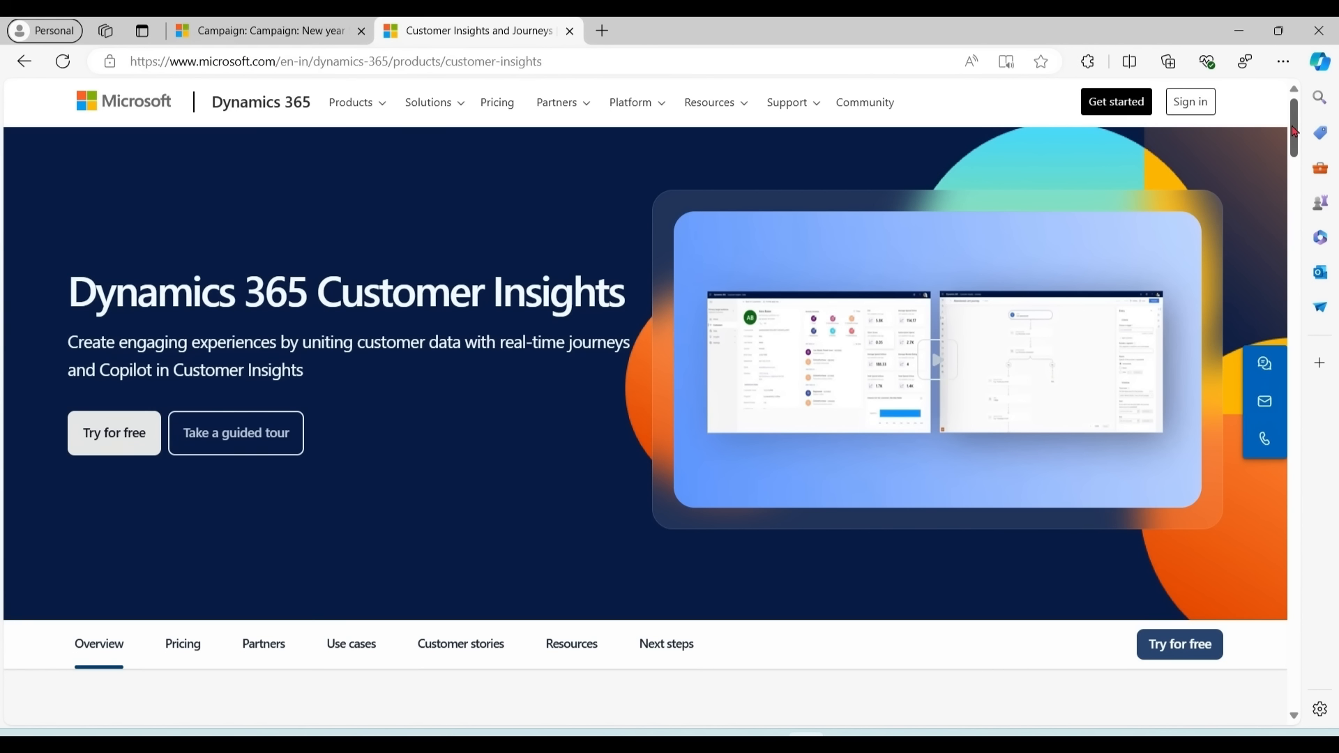
mouse_move(1295, 133)
mouse_down()
mouse_move(1290, 317)
mouse_move(1295, 112)
mouse_up()
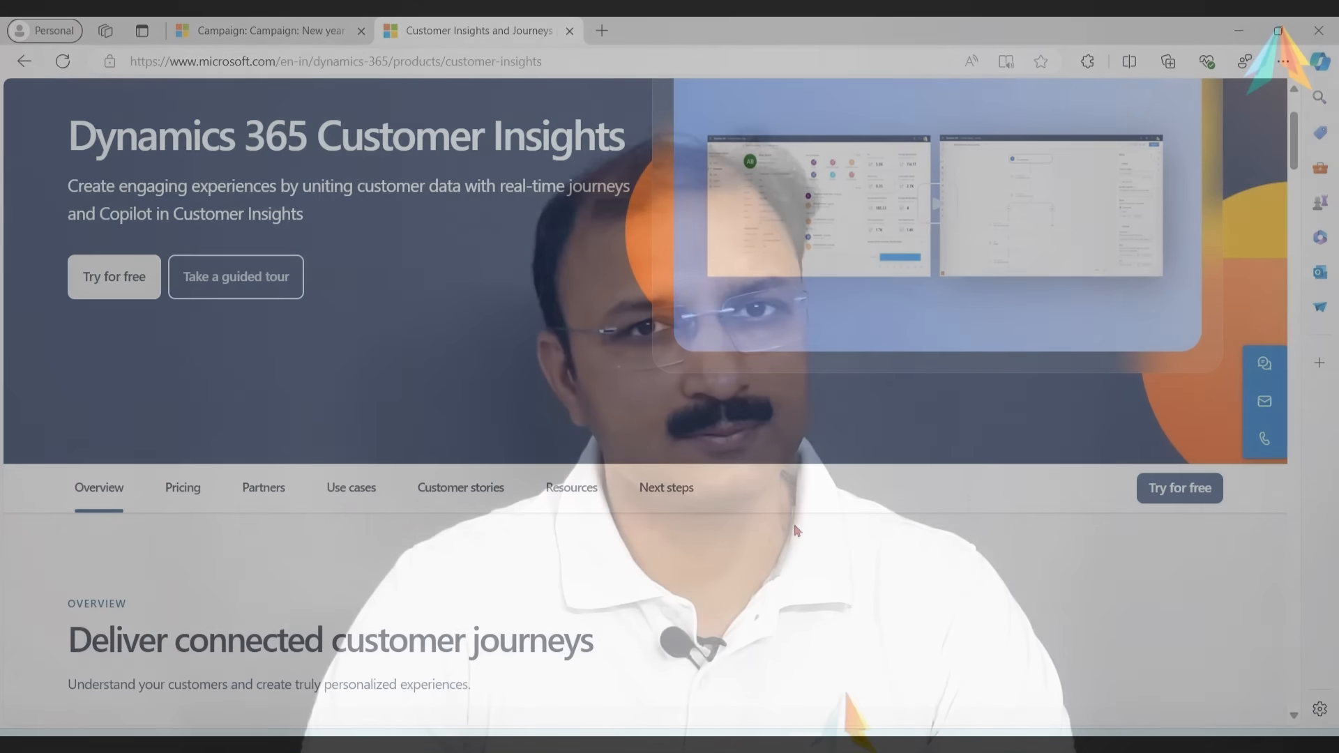